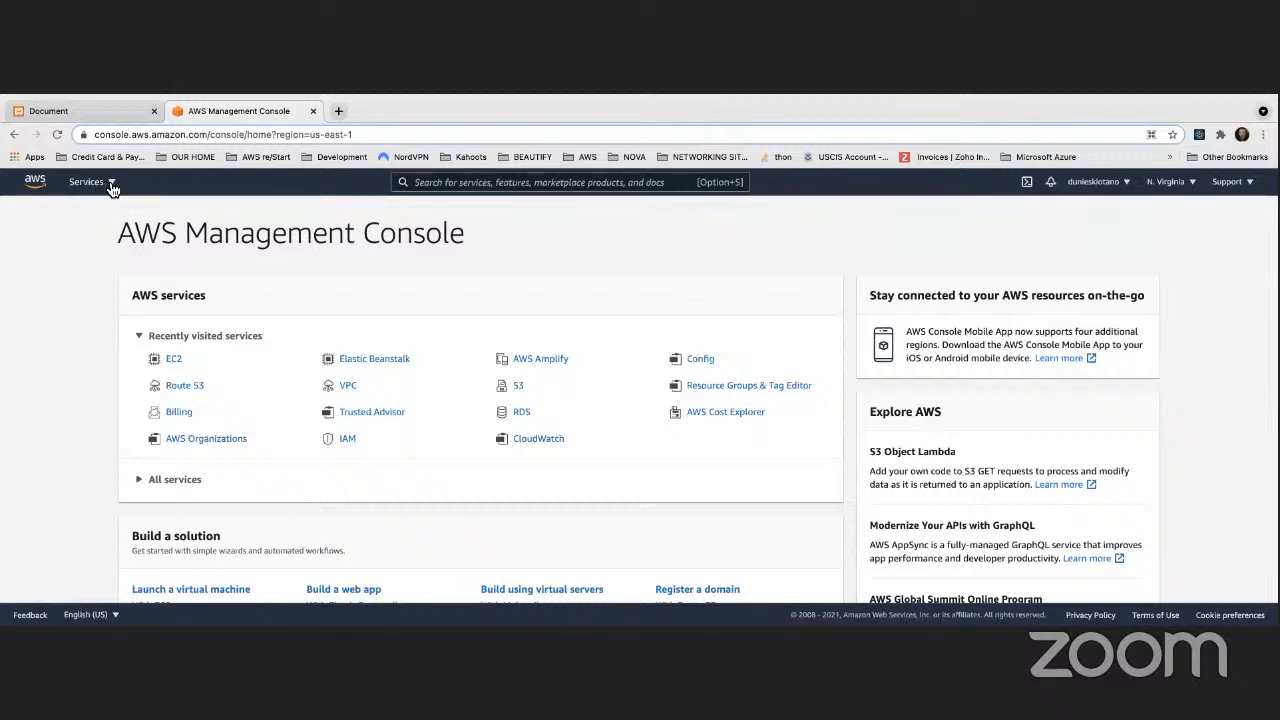
# Look through the favorite services, the recently visited services and the full list of AWS services.
pyautogui.click(111, 186)
pyautogui.scroll(-1, 100, 480)
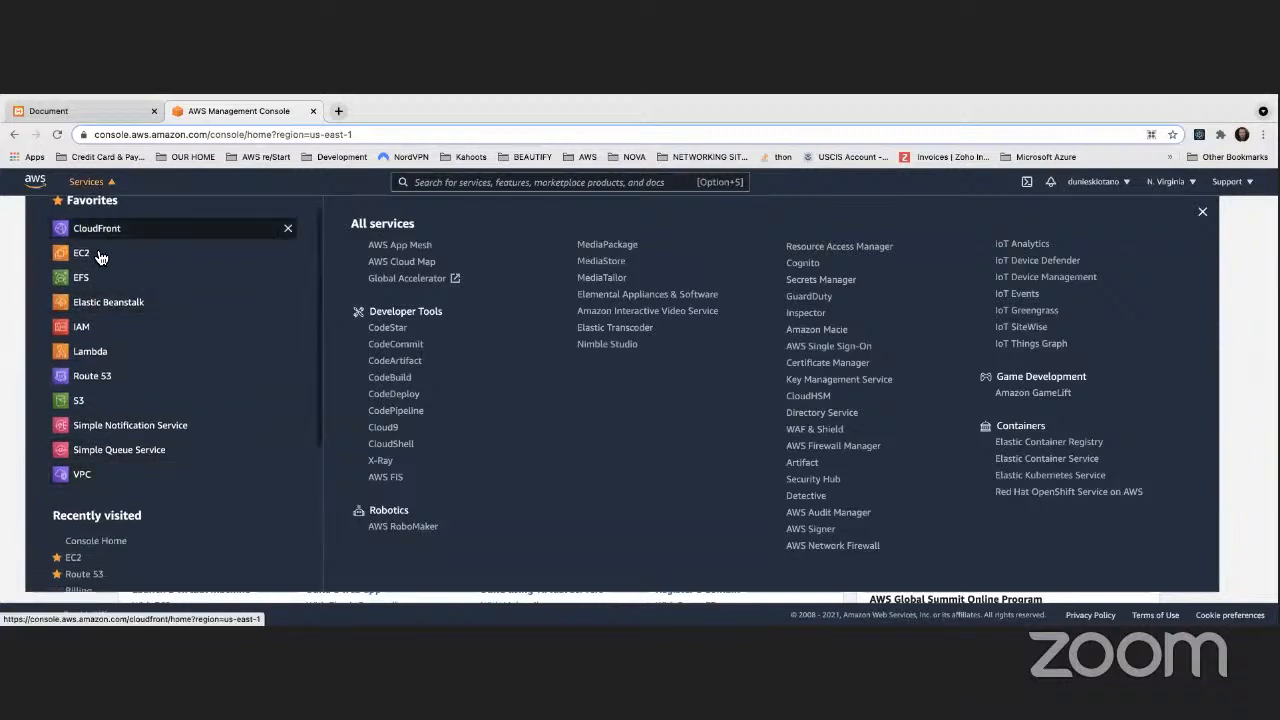
pyautogui.scroll(-3, 86, 260)
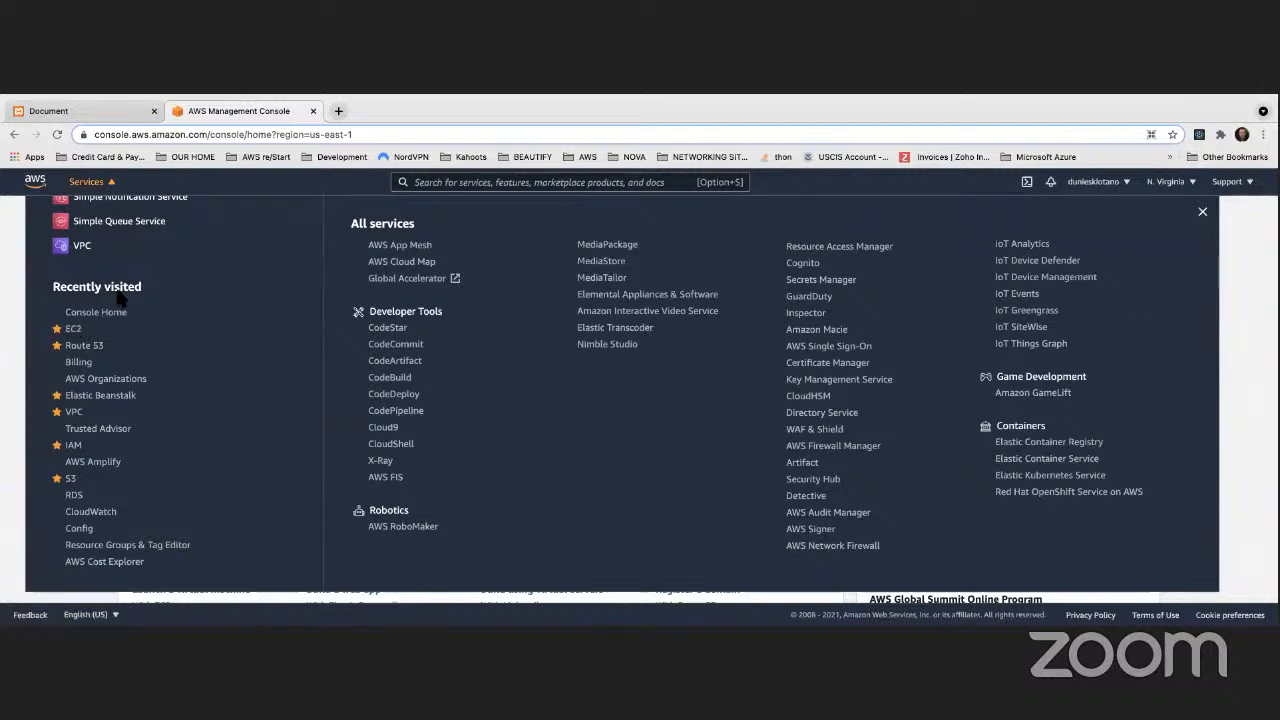
pyautogui.scroll(1, 140, 286)
pyautogui.scroll(5, 140, 286)
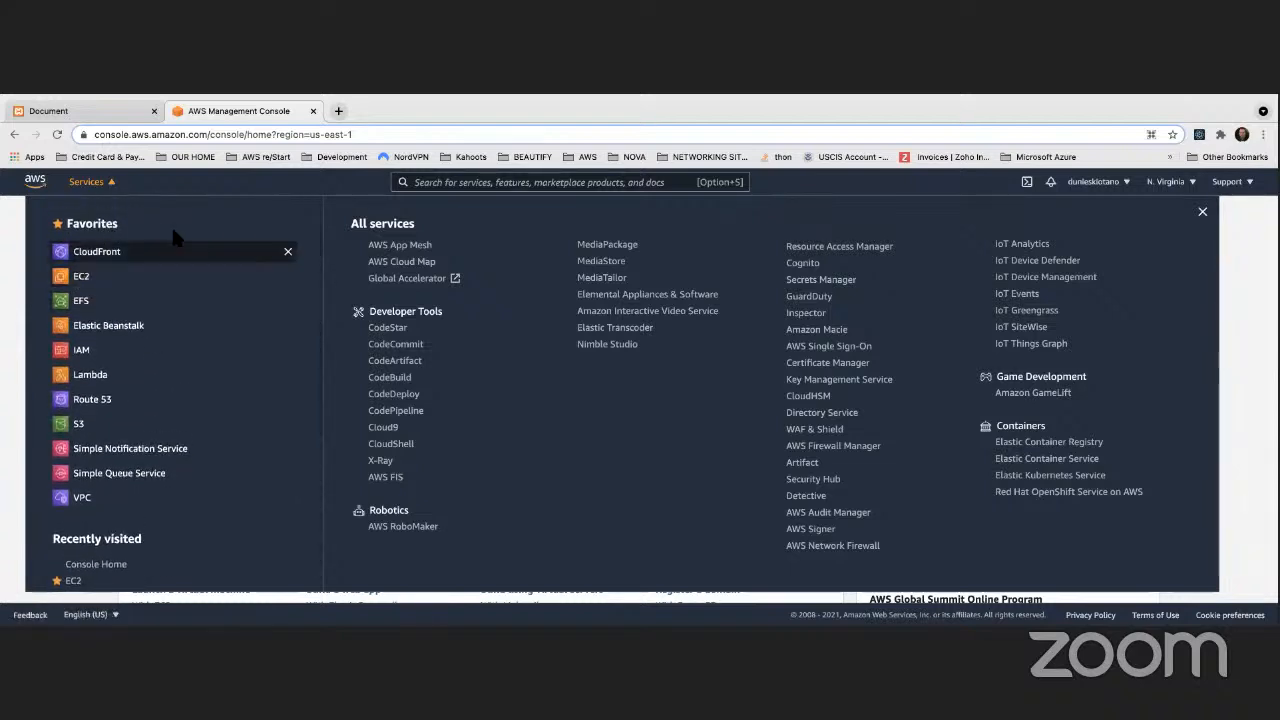
pyautogui.scroll(3, 363, 265)
pyautogui.scroll(6, 364, 271)
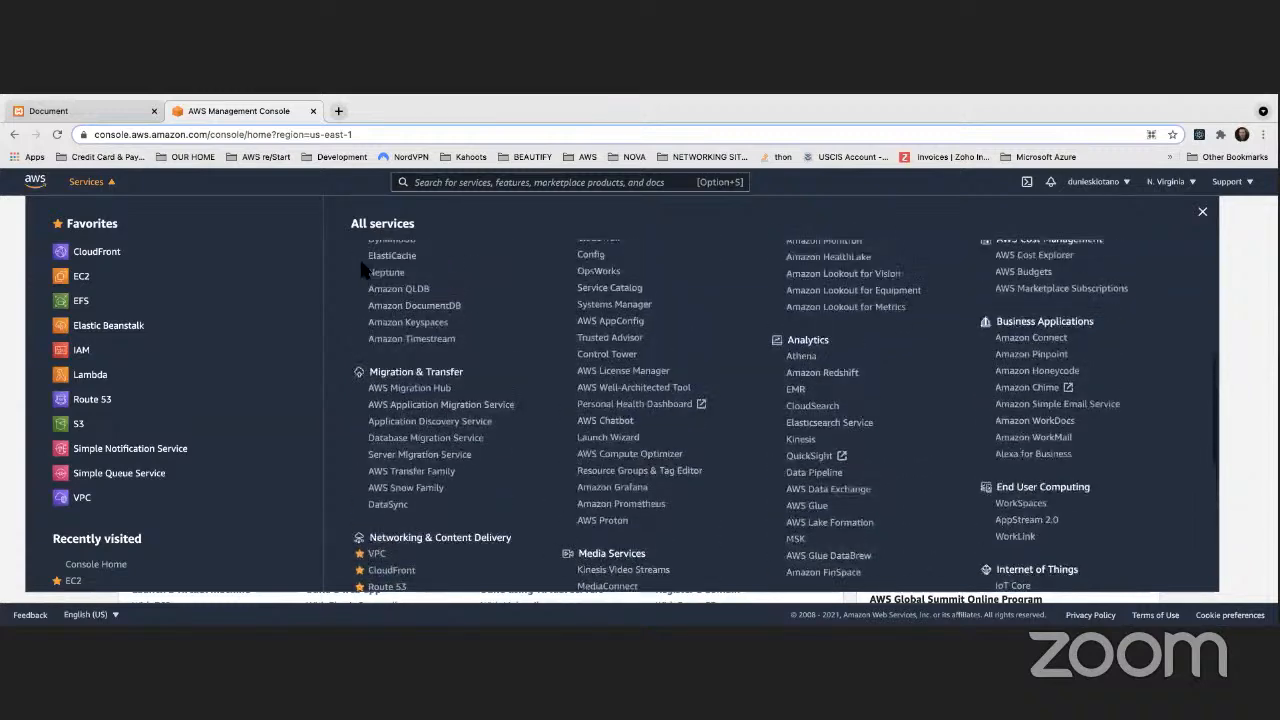
pyautogui.scroll(2, 366, 273)
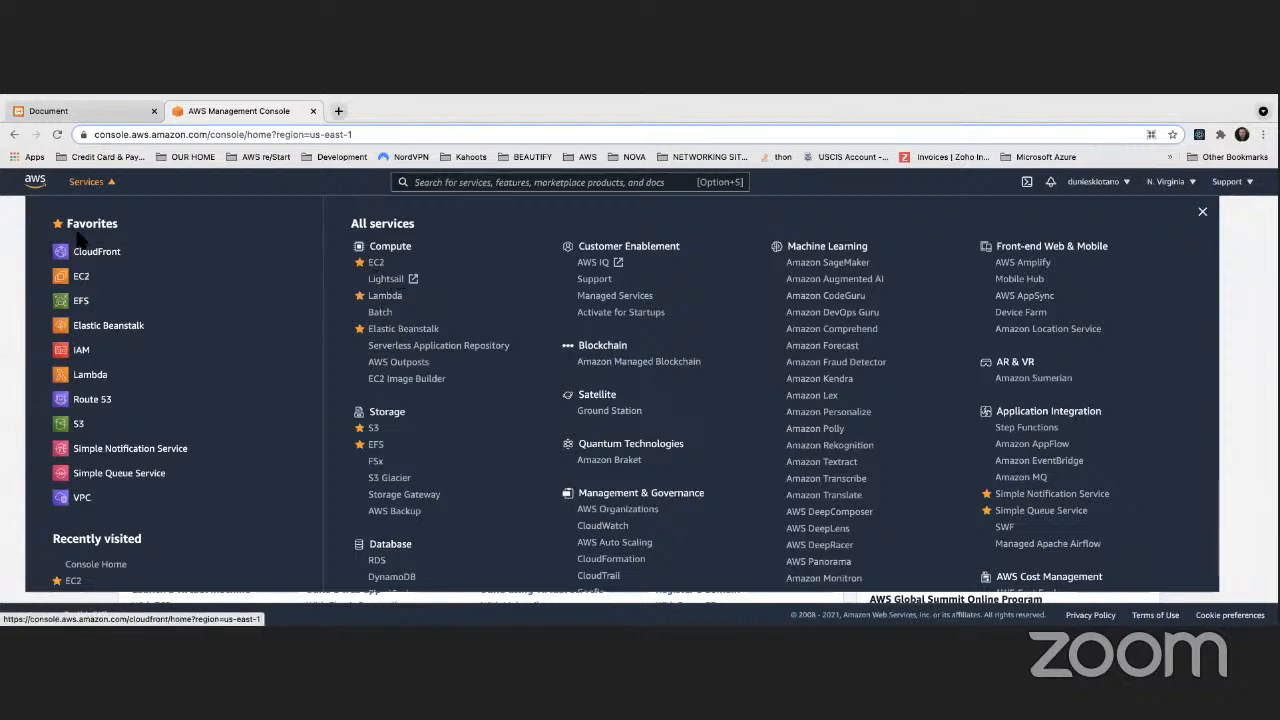
pyautogui.scroll(-3, 118, 384)
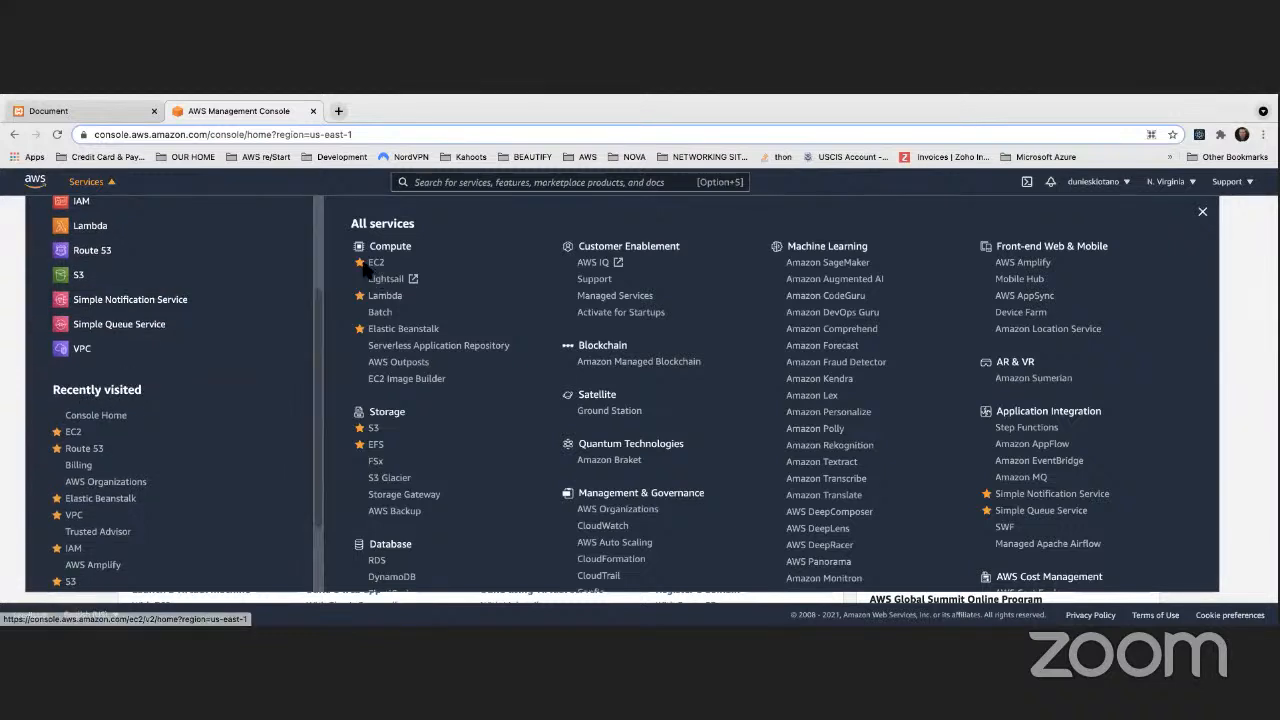
# Search the console for ec2 and open the EC2 service.
pyautogui.click(437, 183)
pyautogui.write('ec2')
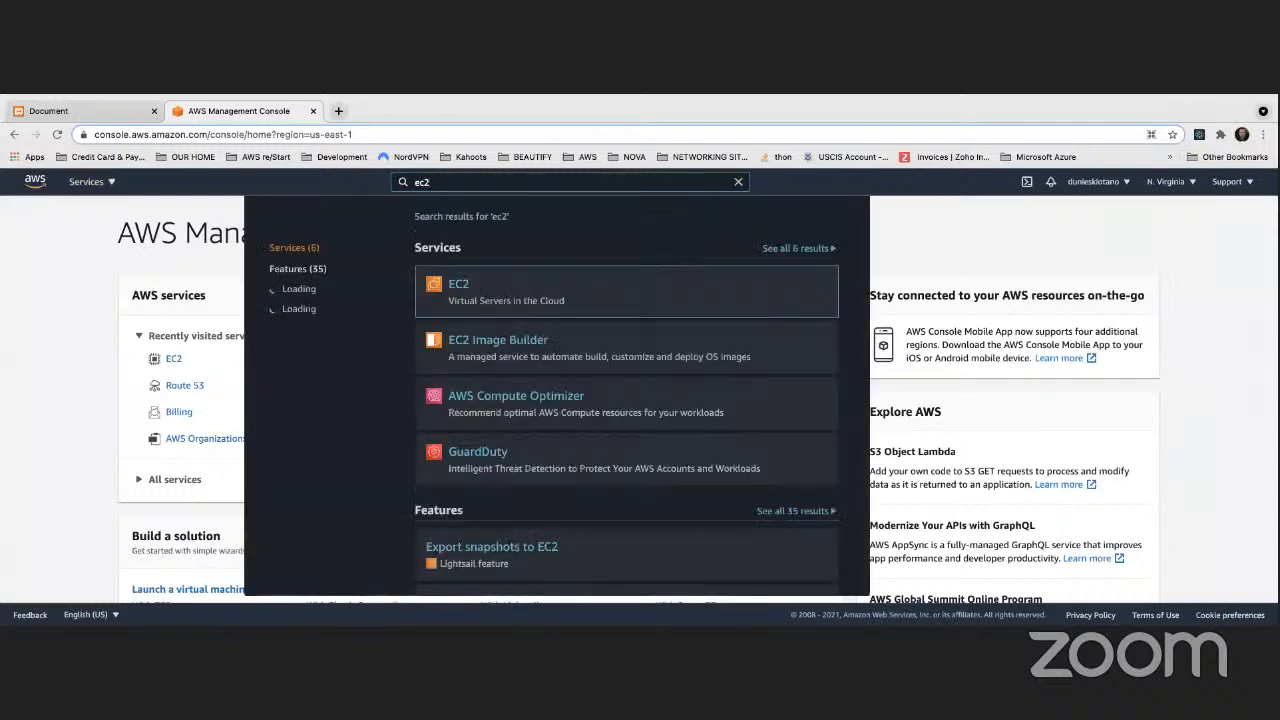
pyautogui.click(461, 291)
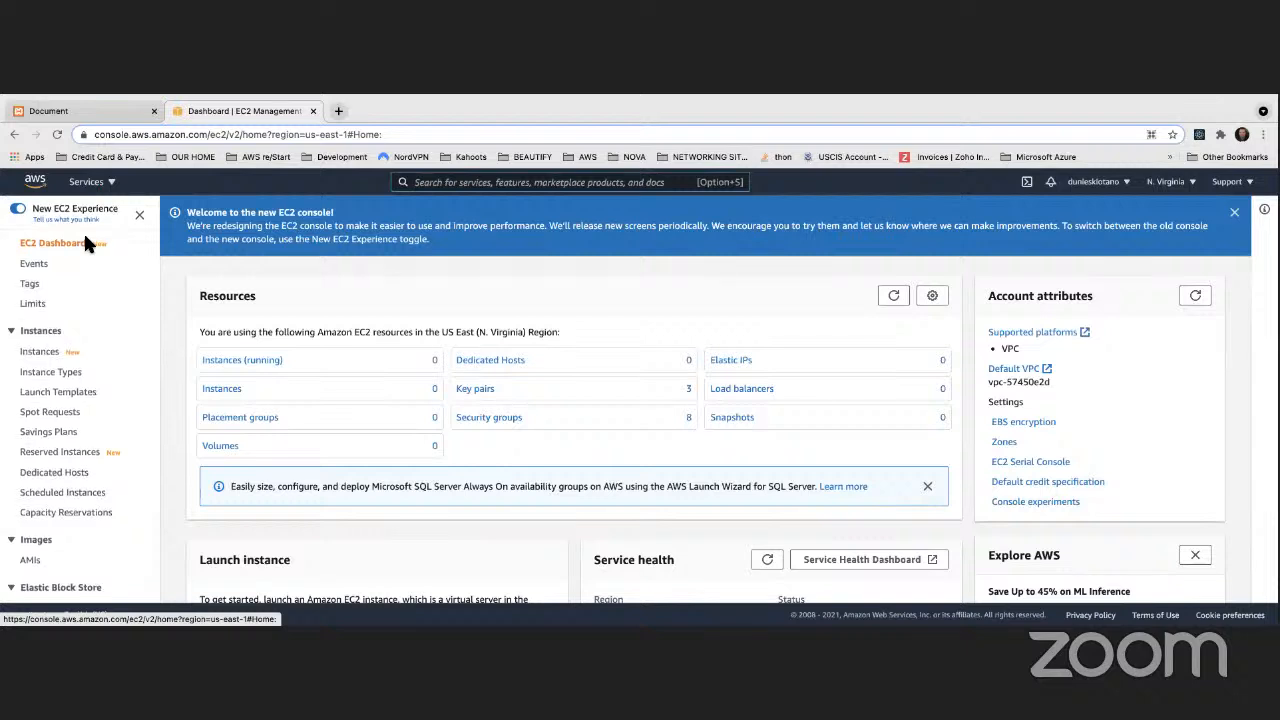
# Review the EC2 dashboard's launch options and open the list of running instances.
pyautogui.scroll(-1, 83, 230)
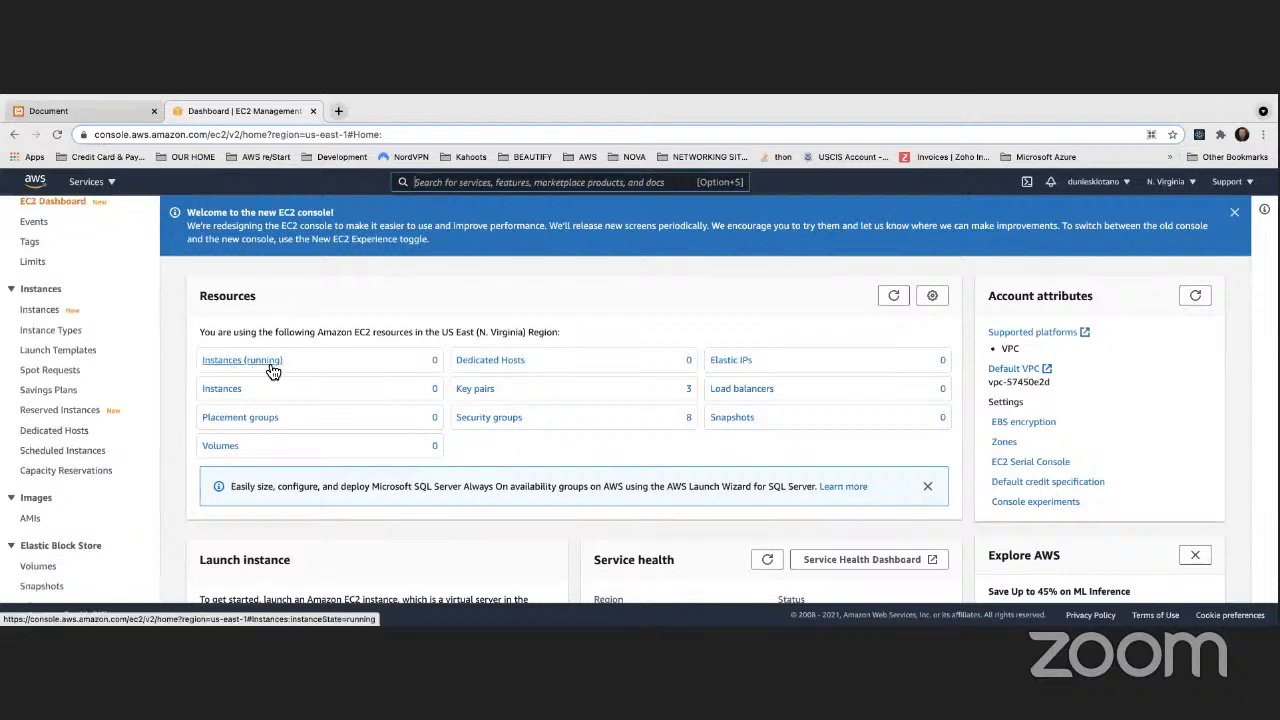
pyautogui.scroll(-2, 268, 370)
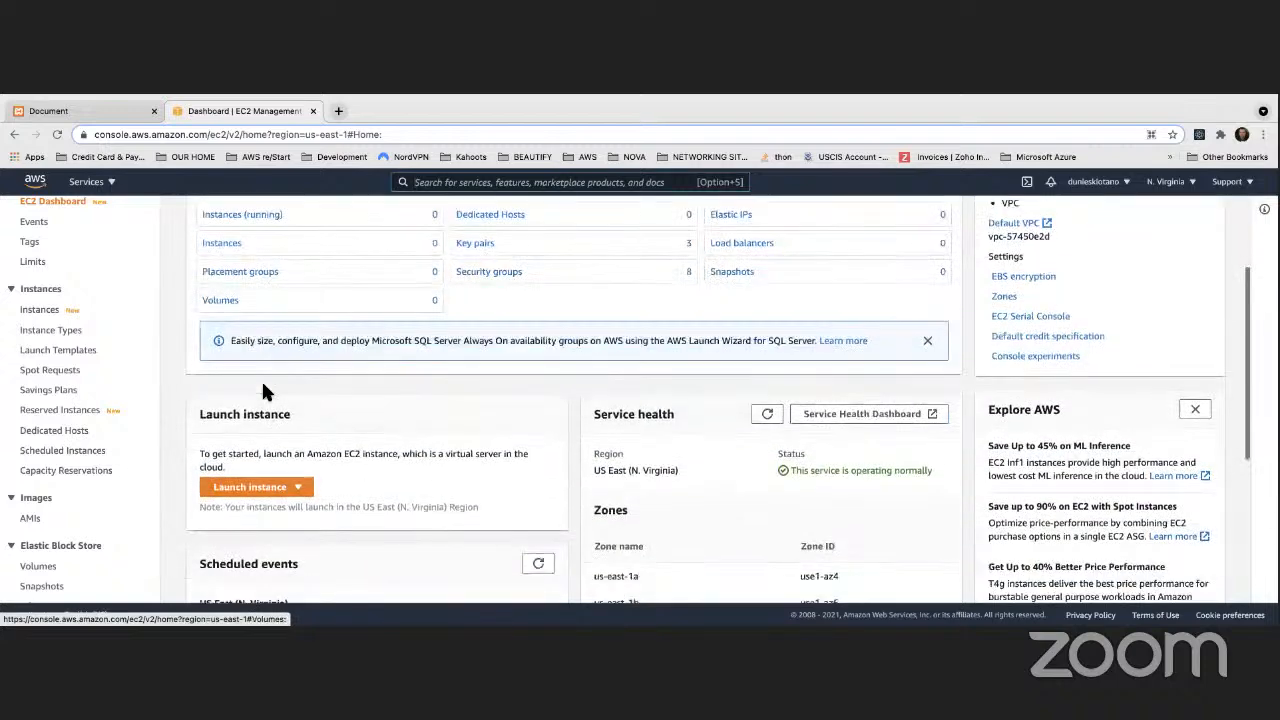
pyautogui.click(259, 497)
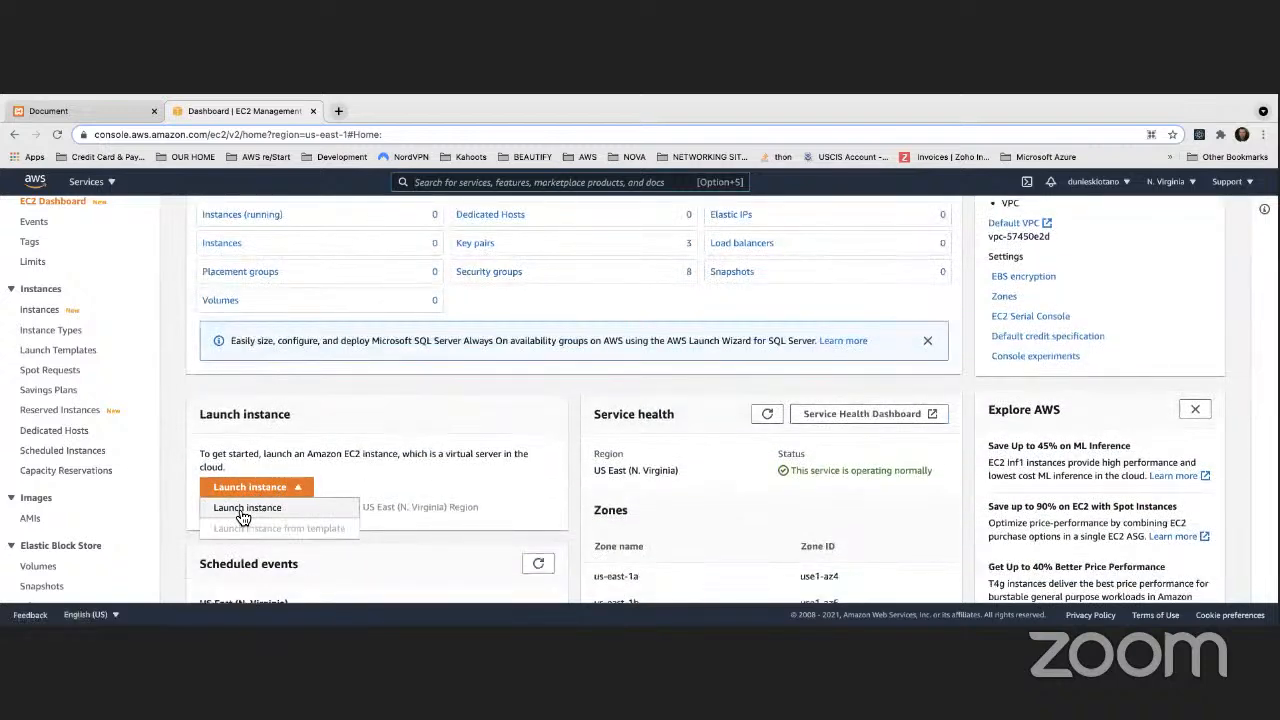
pyautogui.scroll(2, 236, 320)
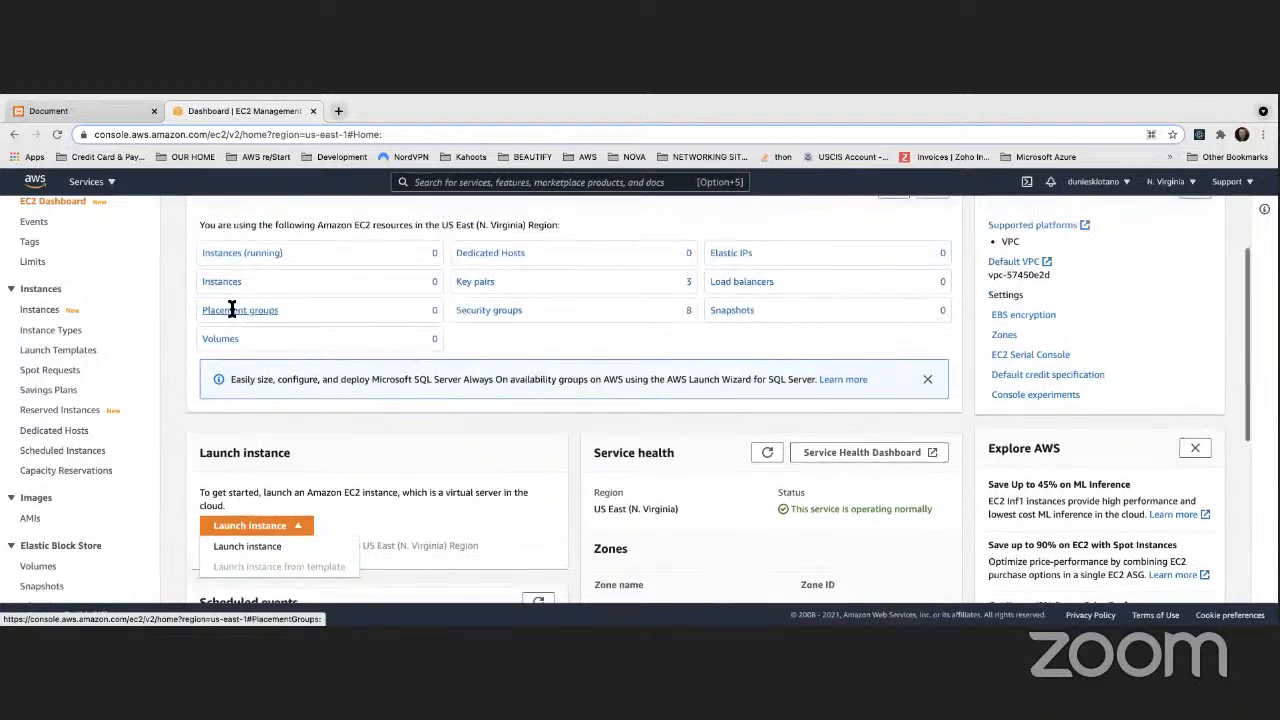
pyautogui.click(250, 352)
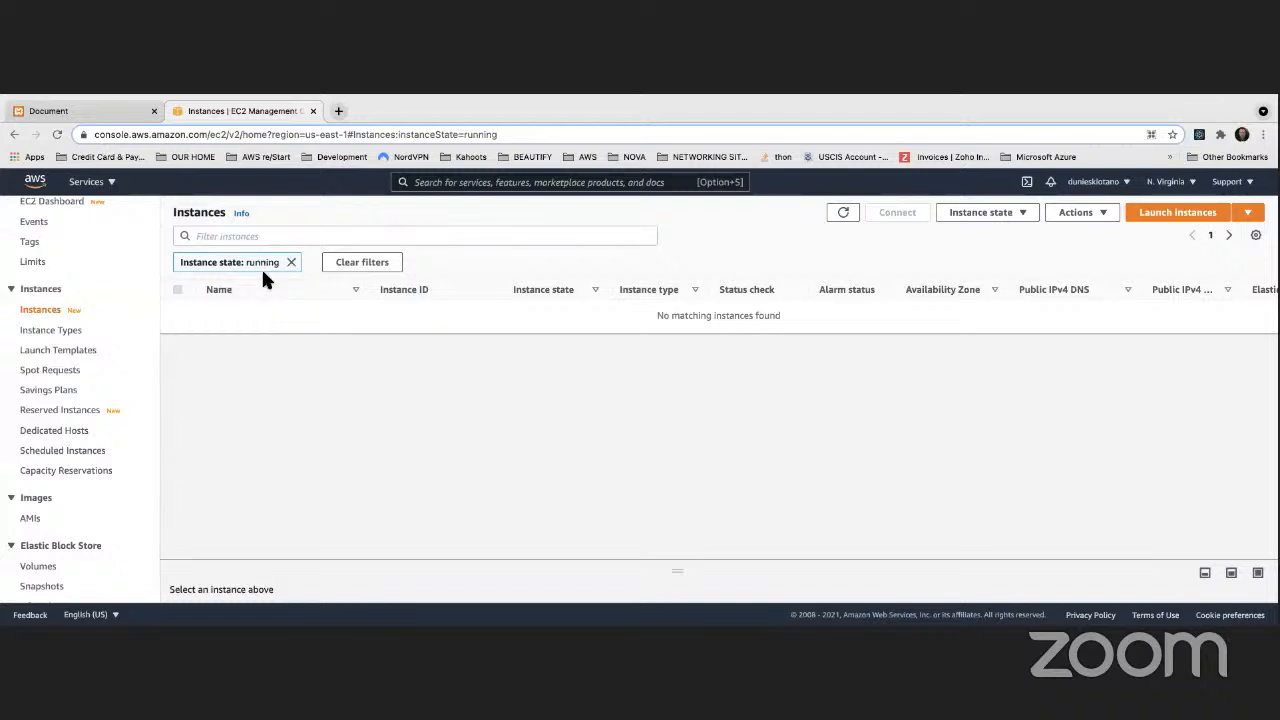
# Start launching a new instance and select the Amazon Linux 2 AMI (HVM), SSD Volume Type, 64-bit (x86).
pyautogui.click(1168, 214)
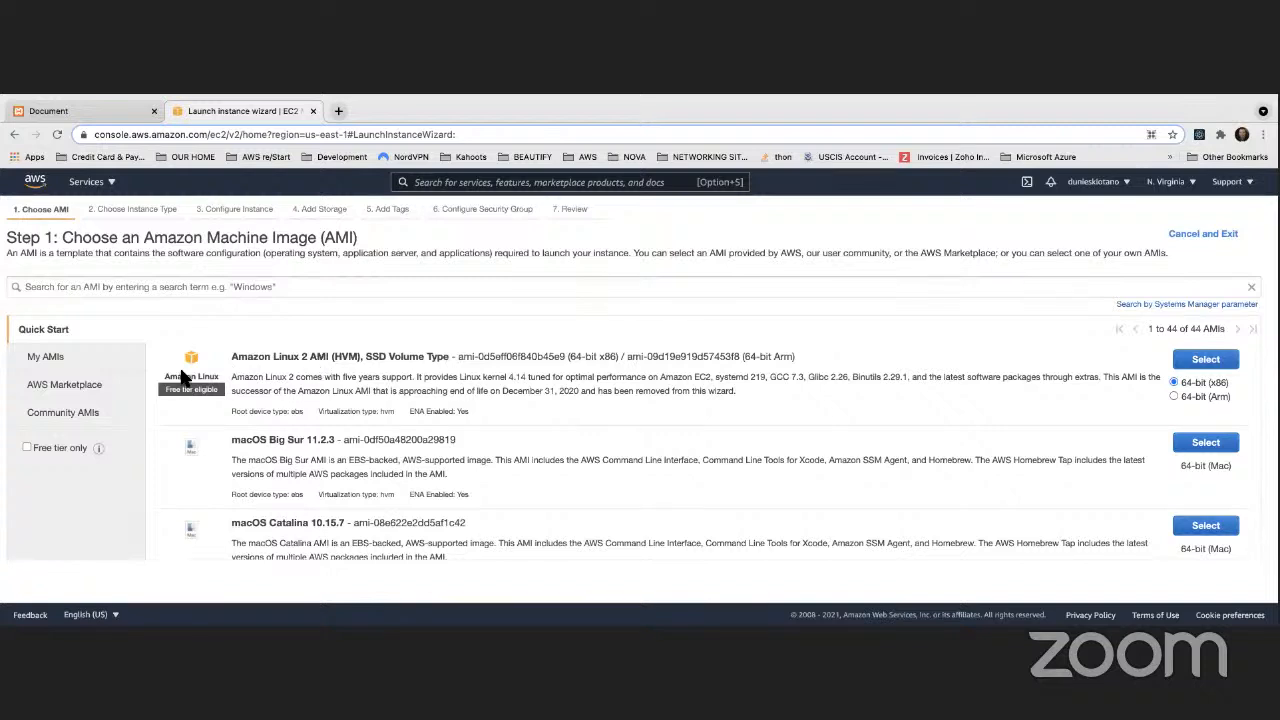
pyautogui.moveTo(165, 391); pyautogui.dragTo(217, 392)
pyautogui.click(1206, 360)
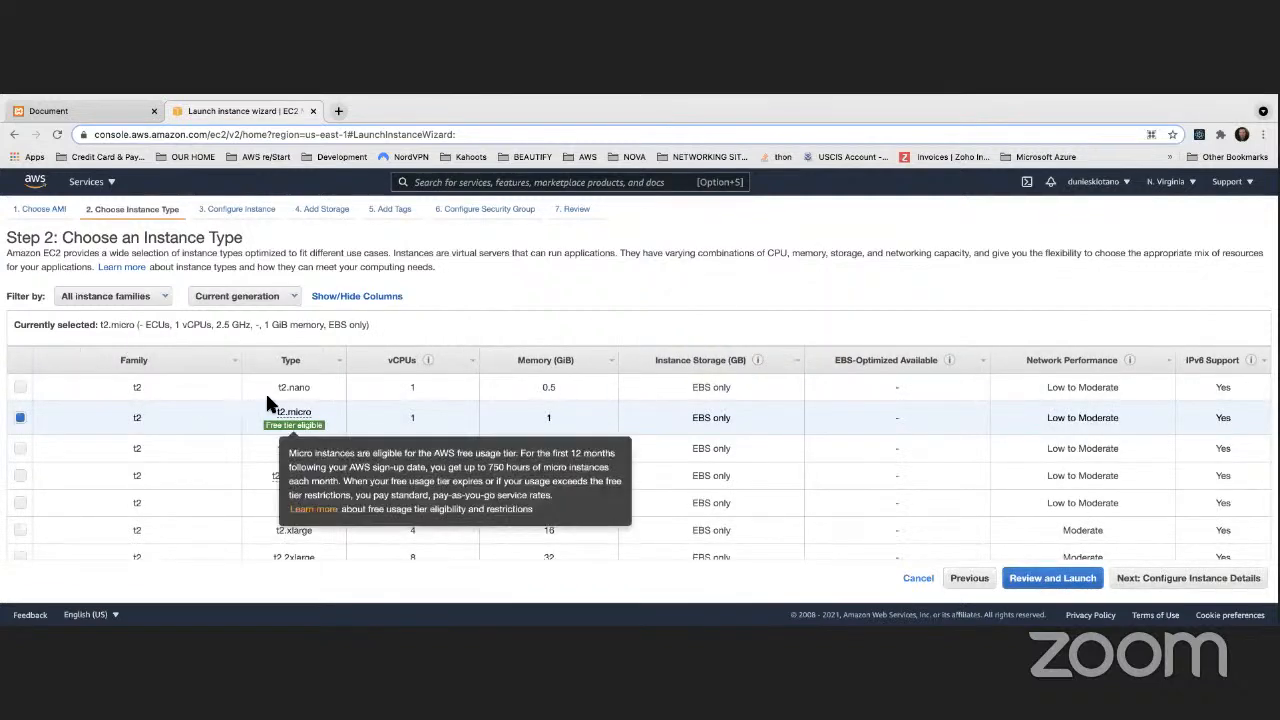
# Review the instance types, keep the free-tier t2.micro selected and continue to the instance details.
pyautogui.moveTo(267, 430)
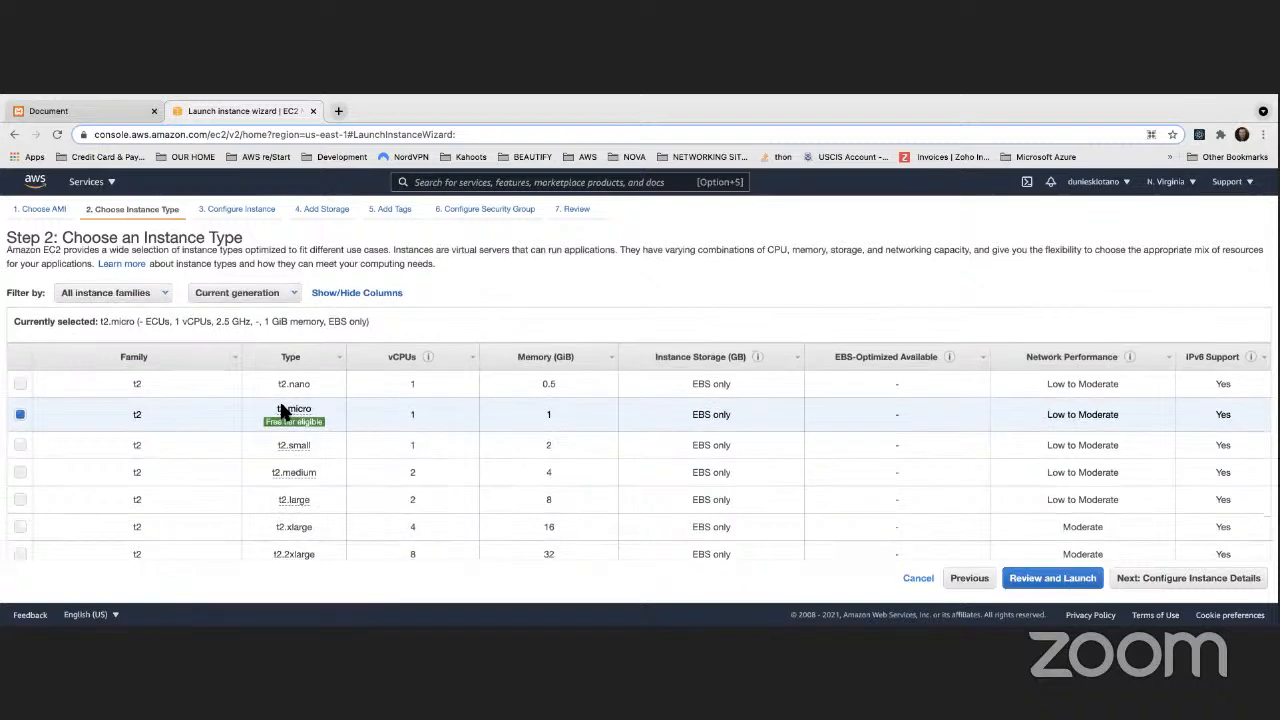
pyautogui.scroll(-5, 279, 405)
pyautogui.scroll(-5, 281, 410)
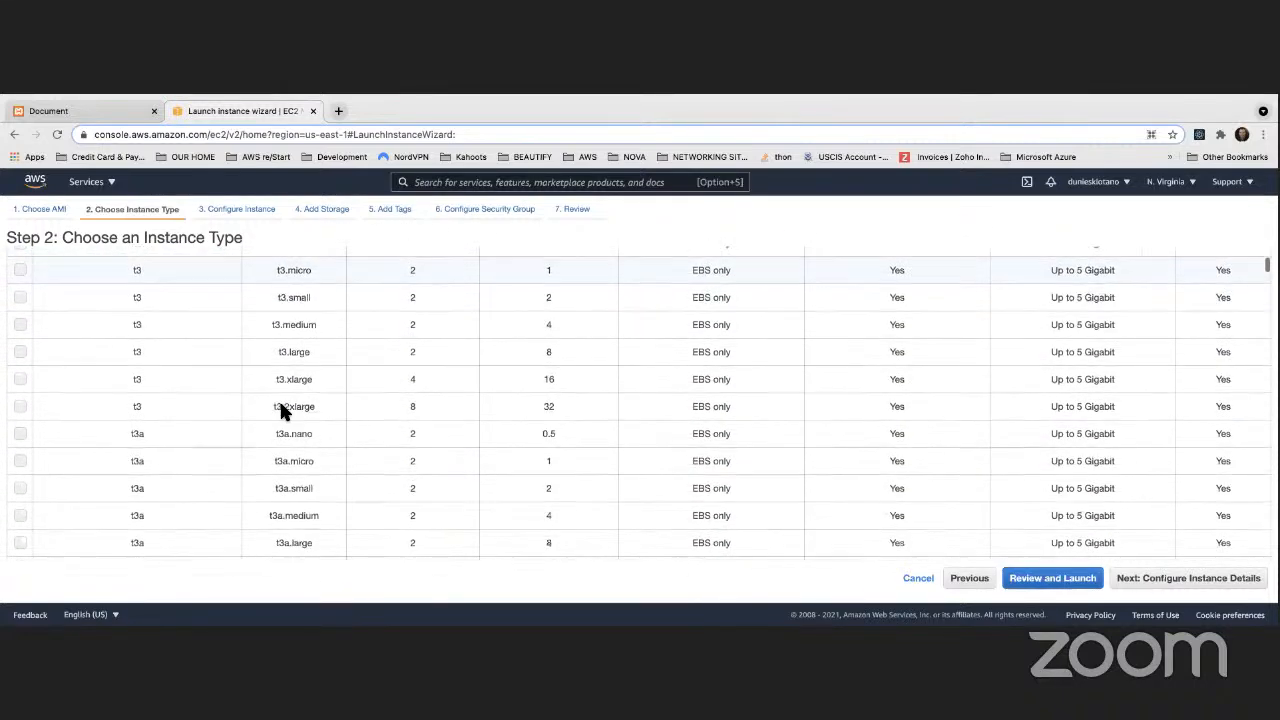
pyautogui.scroll(4, 284, 407)
pyautogui.scroll(6, 284, 407)
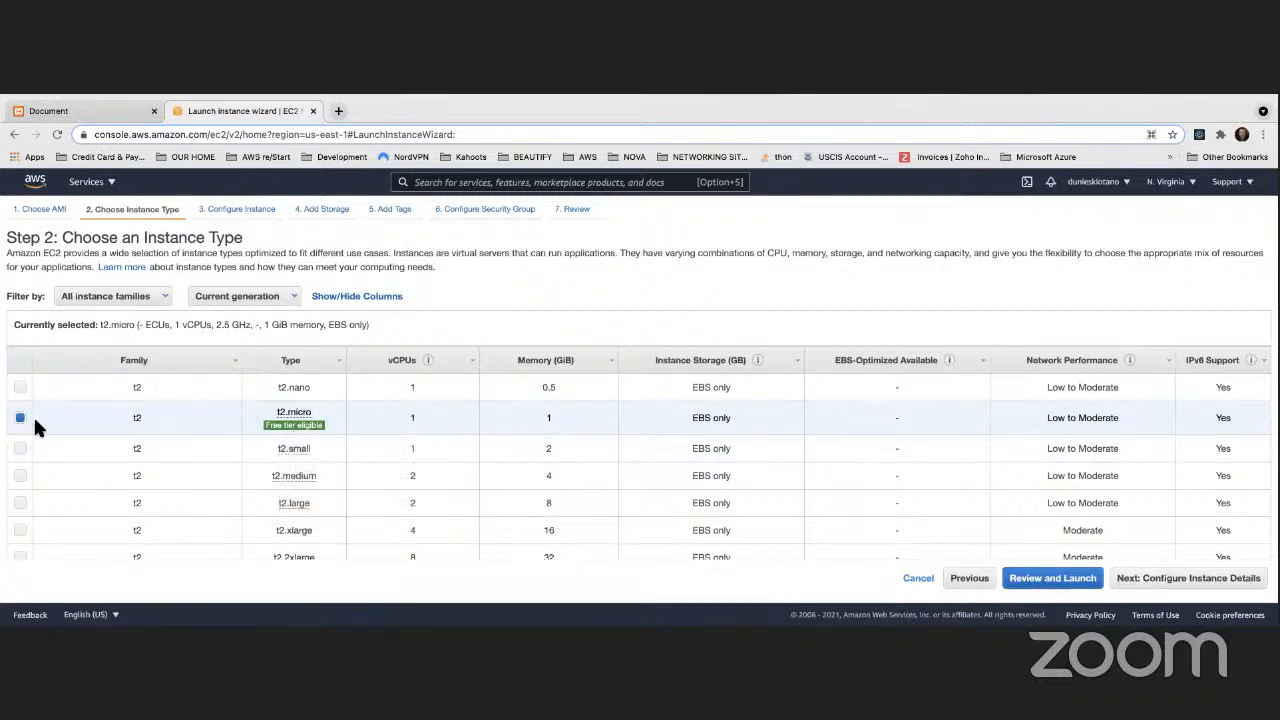
pyautogui.click(1179, 582)
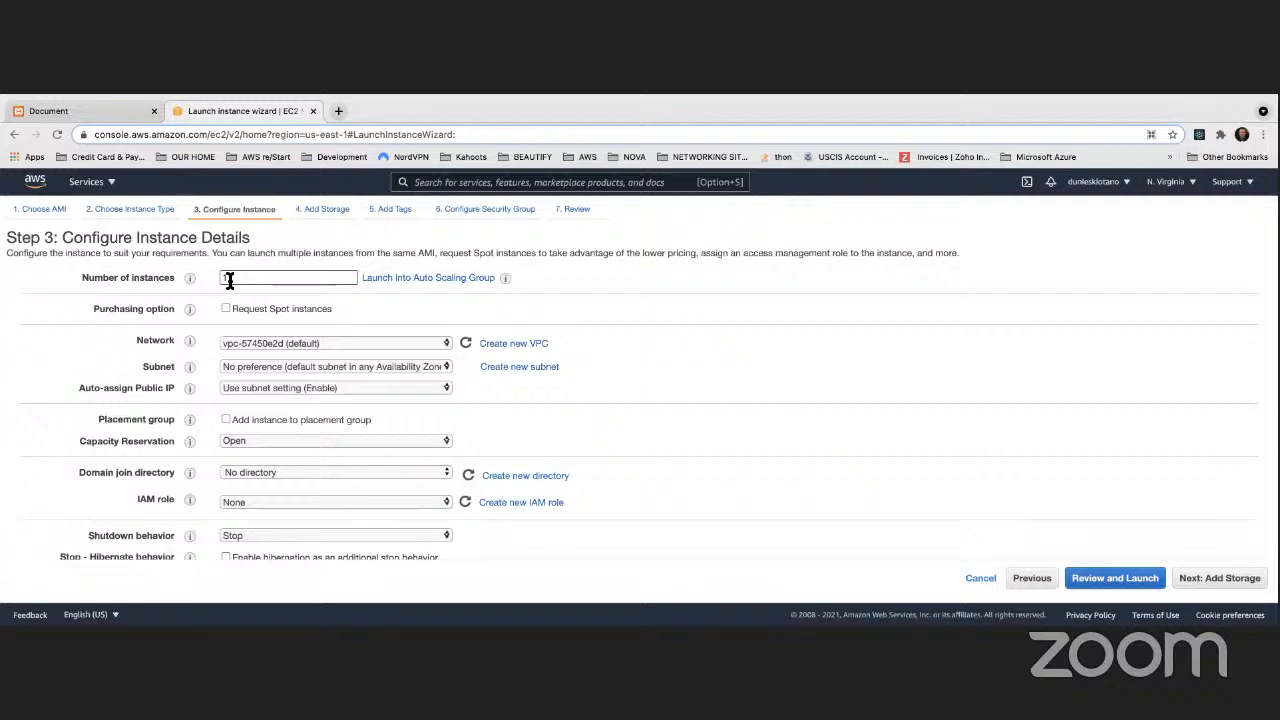
# Set the number of instances to 2 and keep the default VPC as the network.
pyautogui.moveTo(230, 281); pyautogui.dragTo(219, 279)
pyautogui.click(657, 281)
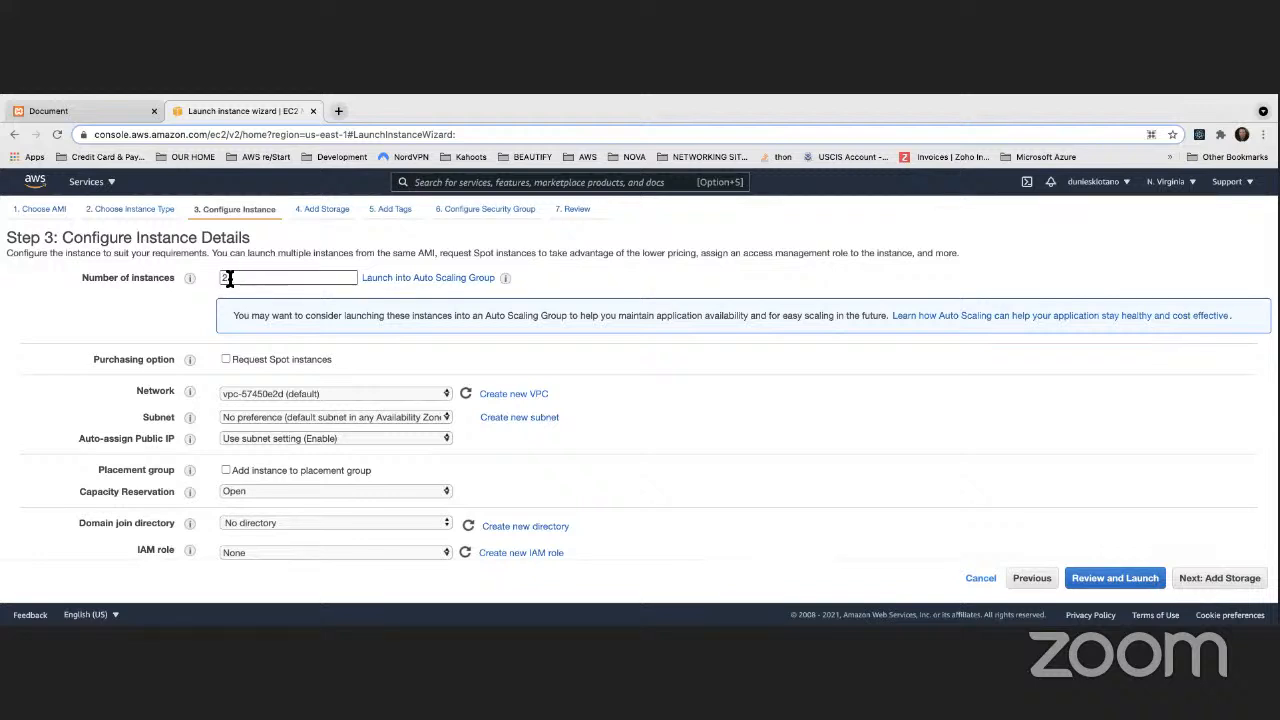
pyautogui.scroll(-2, 273, 280)
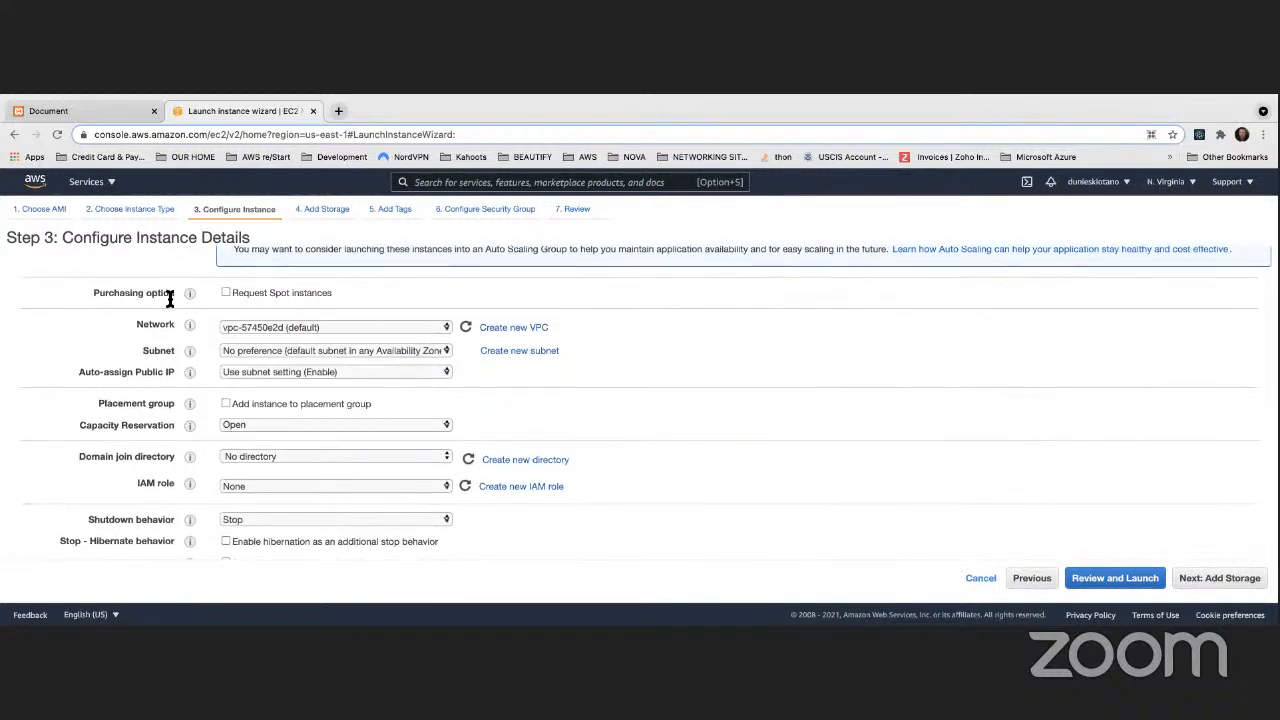
pyautogui.moveTo(188, 297)
pyautogui.scroll(-1, 317, 289)
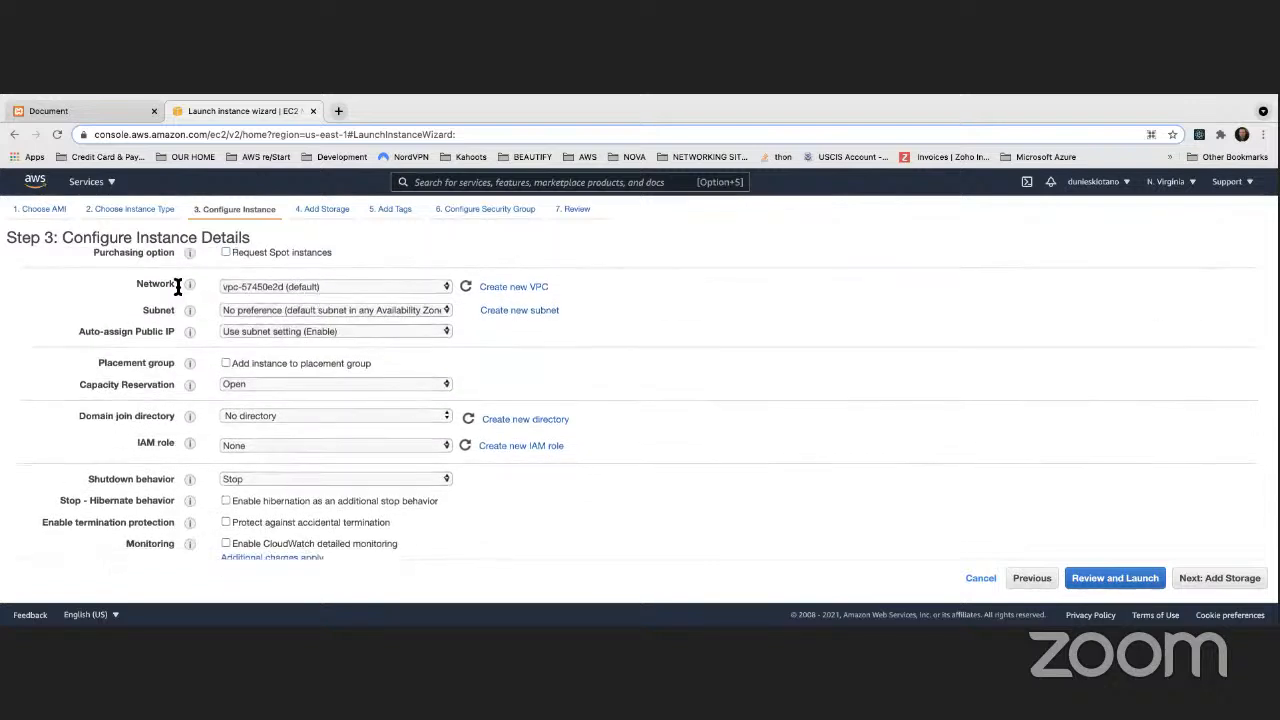
pyautogui.click(266, 285)
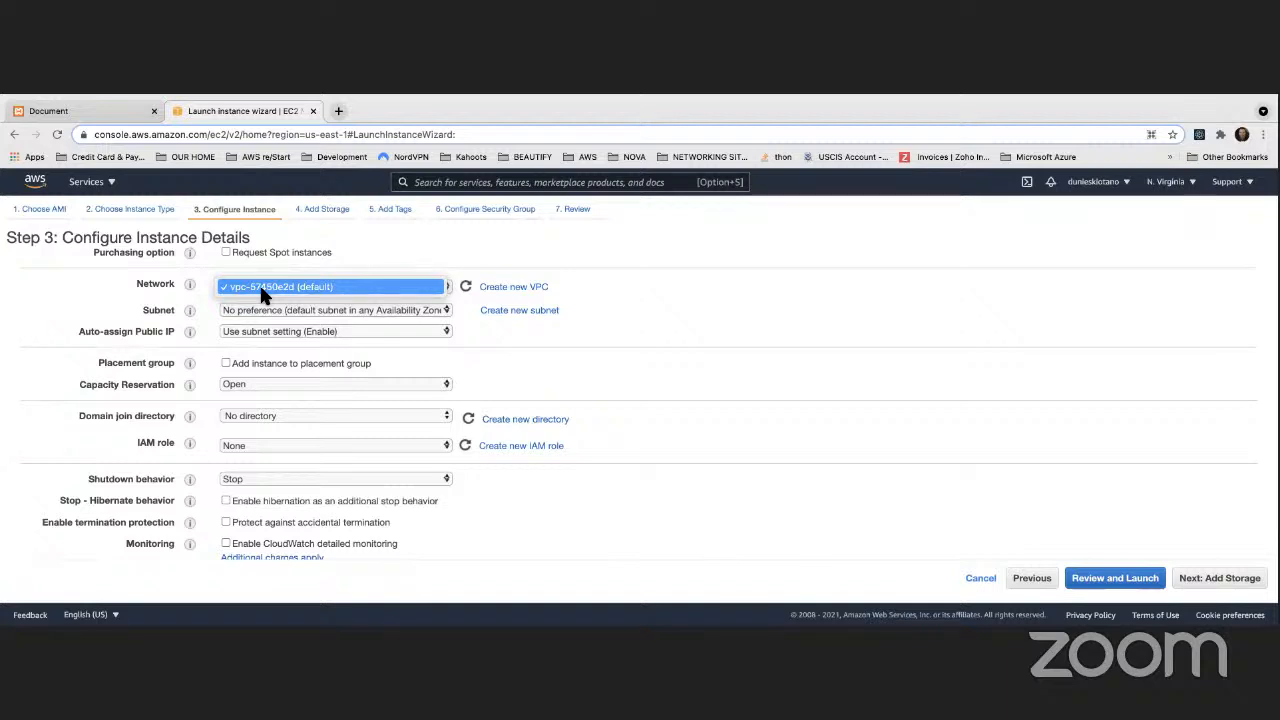
pyautogui.click(320, 286)
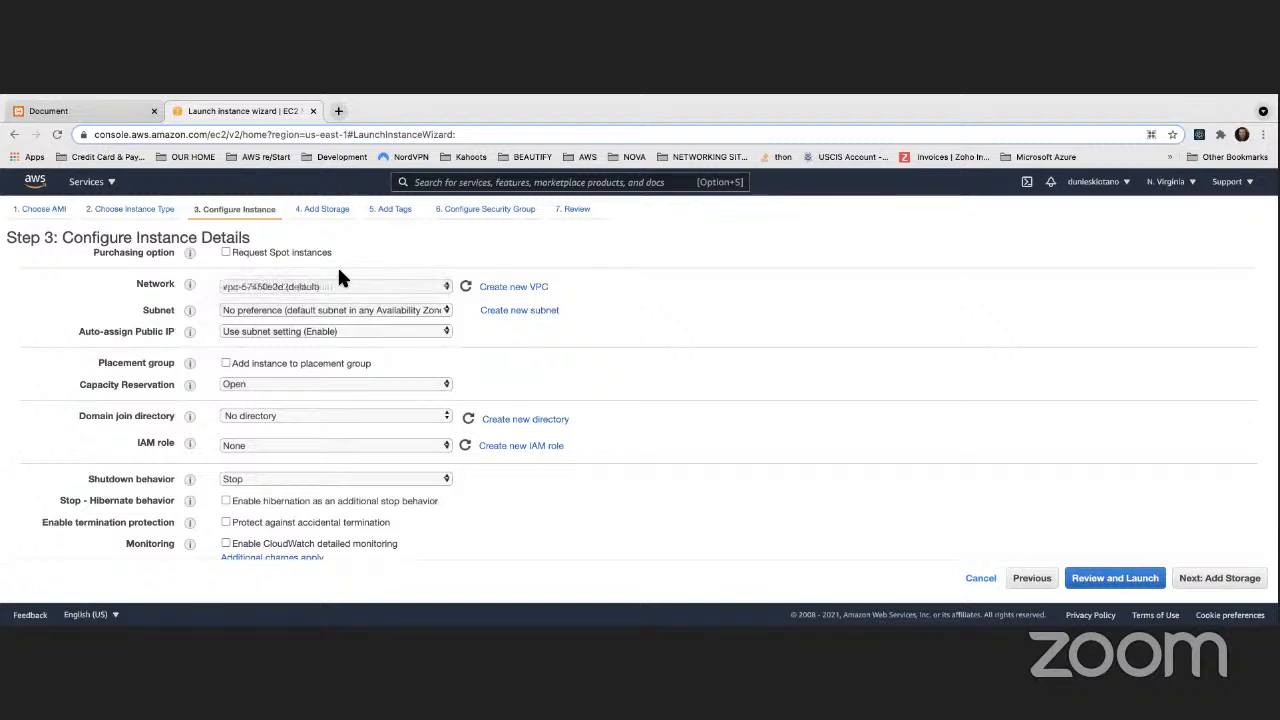
pyautogui.click(339, 265)
# Set the instances' subnet to the default subnet in us-east-1a.
pyautogui.doubleClick(144, 312)
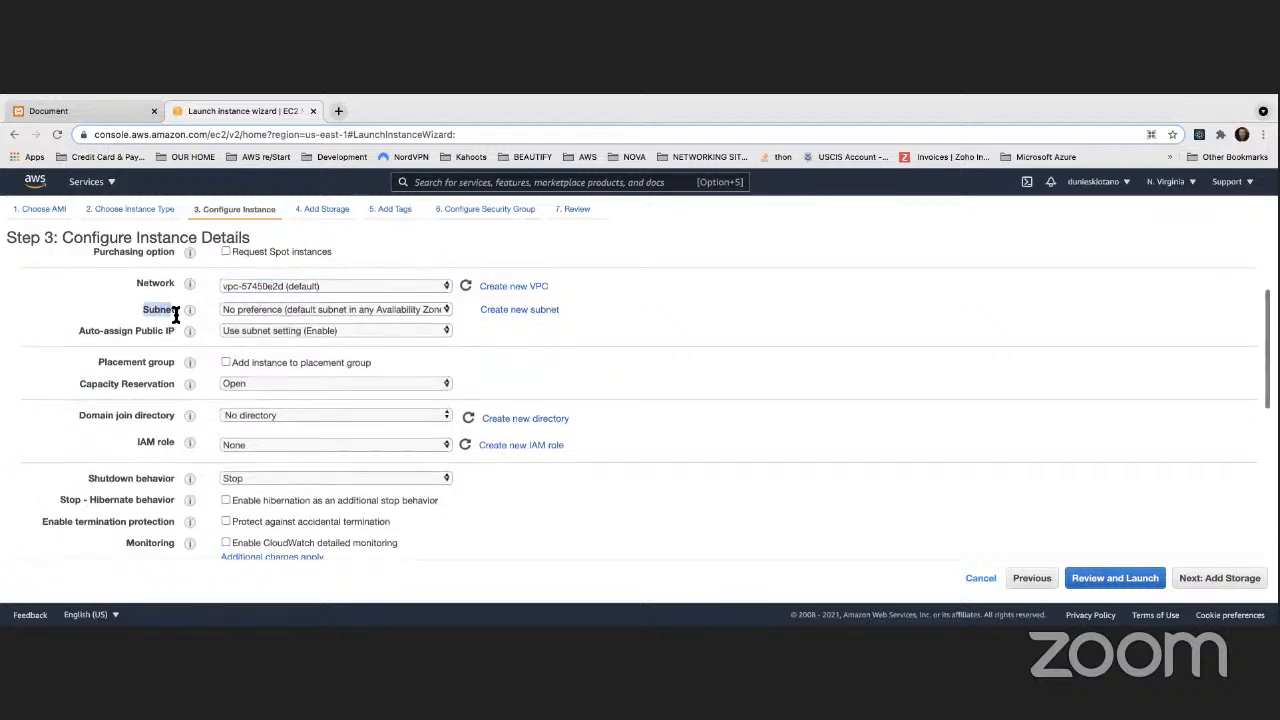
pyautogui.scroll(1, 173, 305)
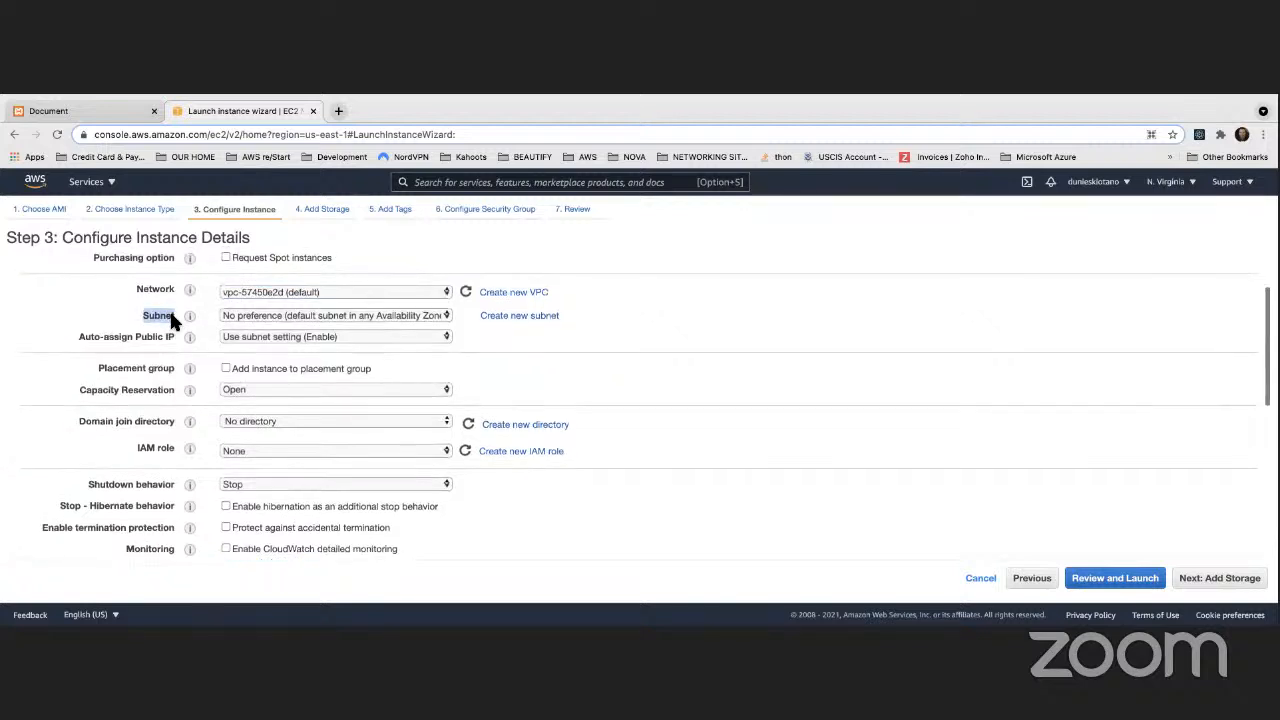
pyautogui.click(241, 310)
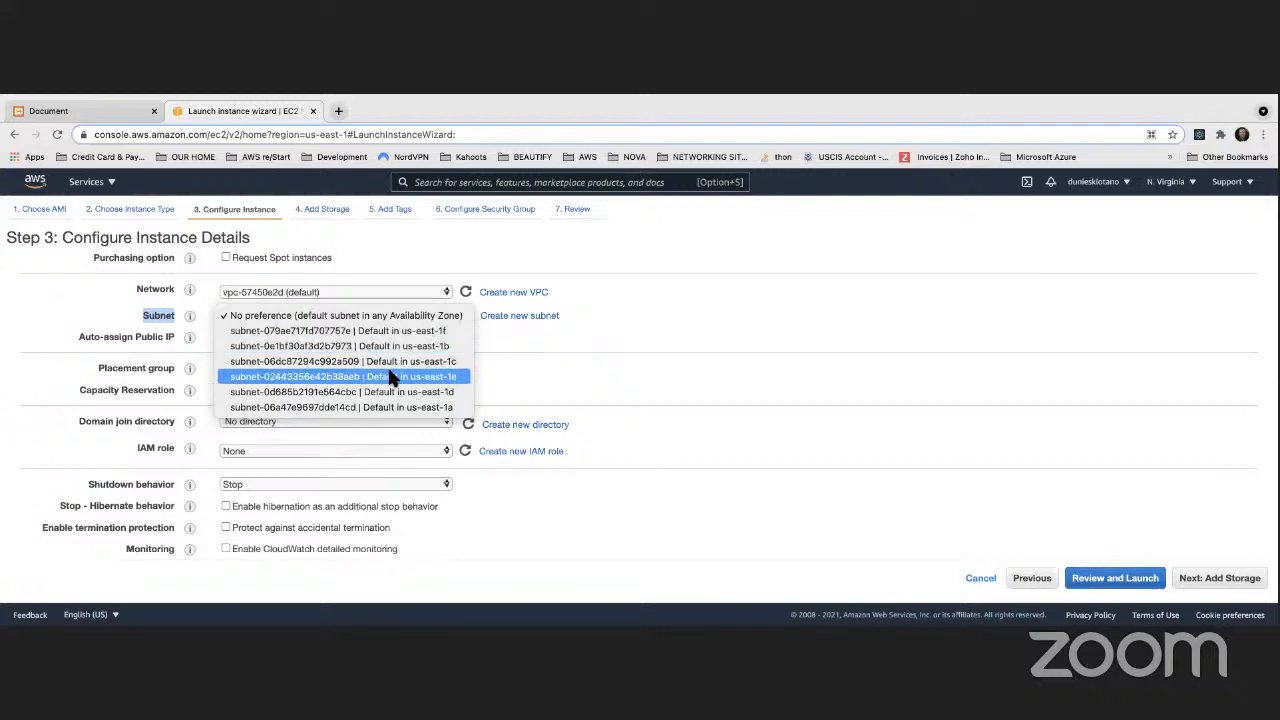
pyautogui.click(413, 410)
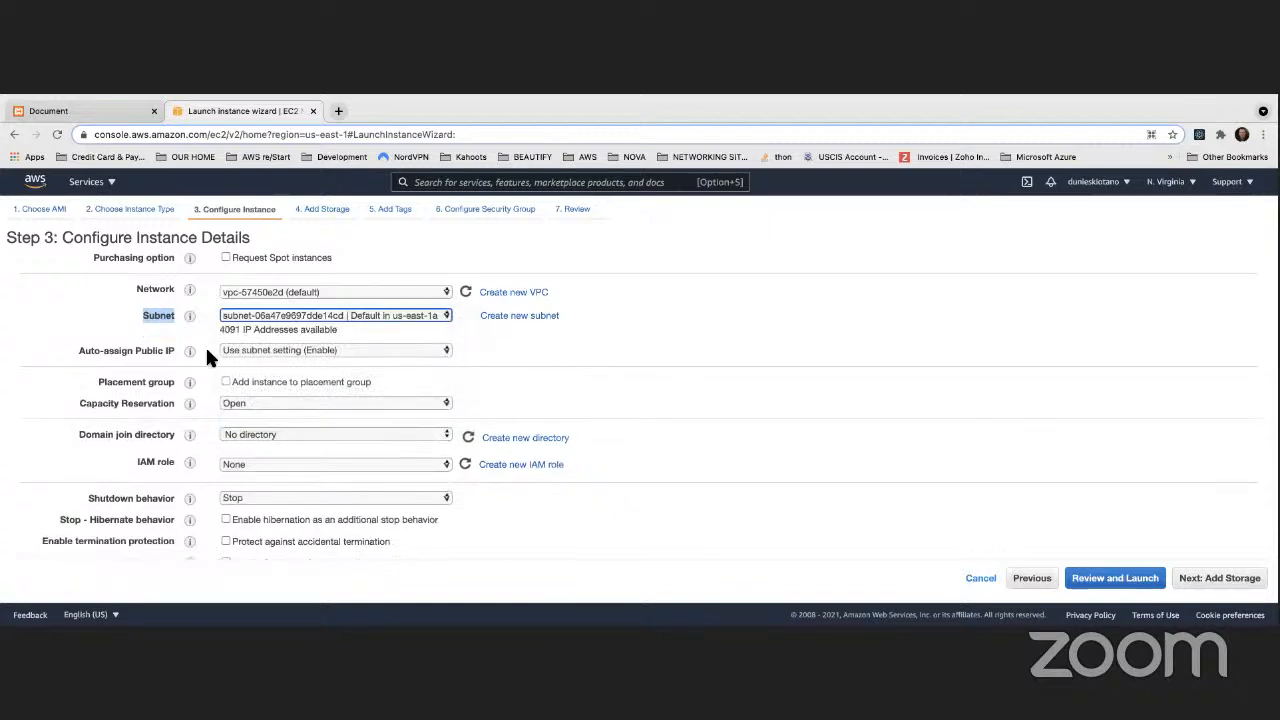
# Set automatic public IP assignment to Enable for the new instances.
pyautogui.scroll(-1, 172, 355)
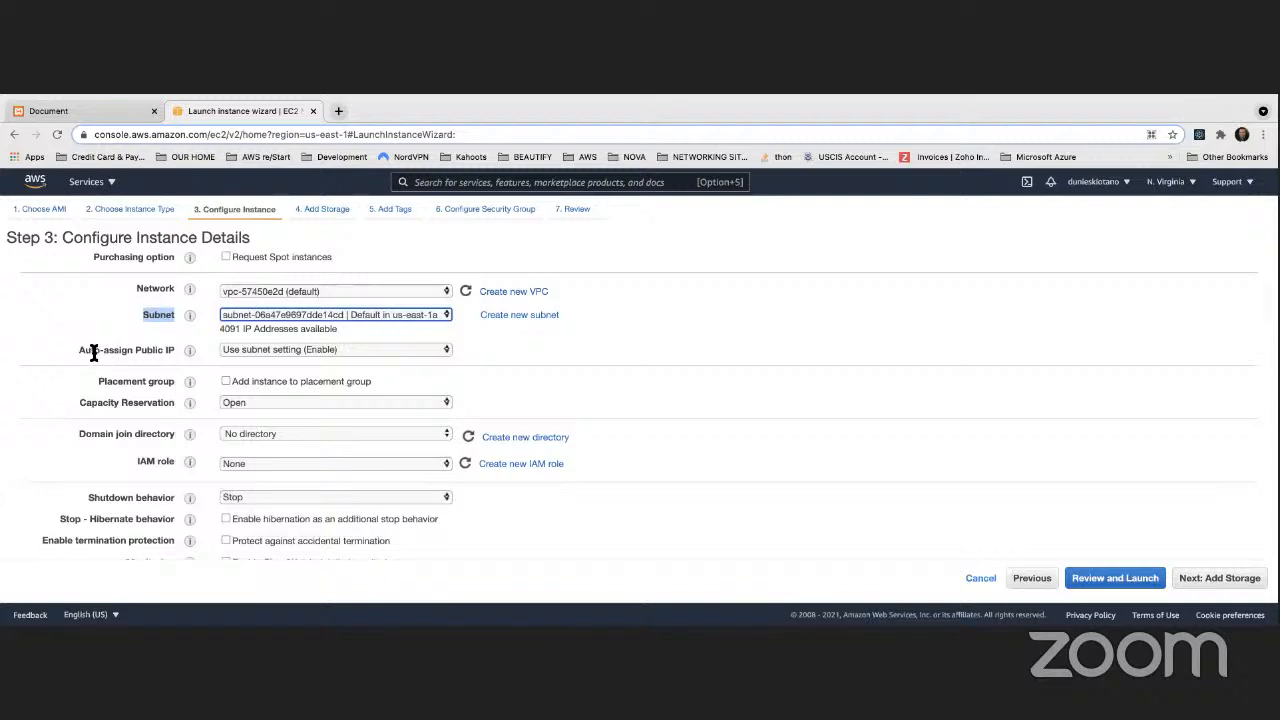
pyautogui.moveTo(190, 356)
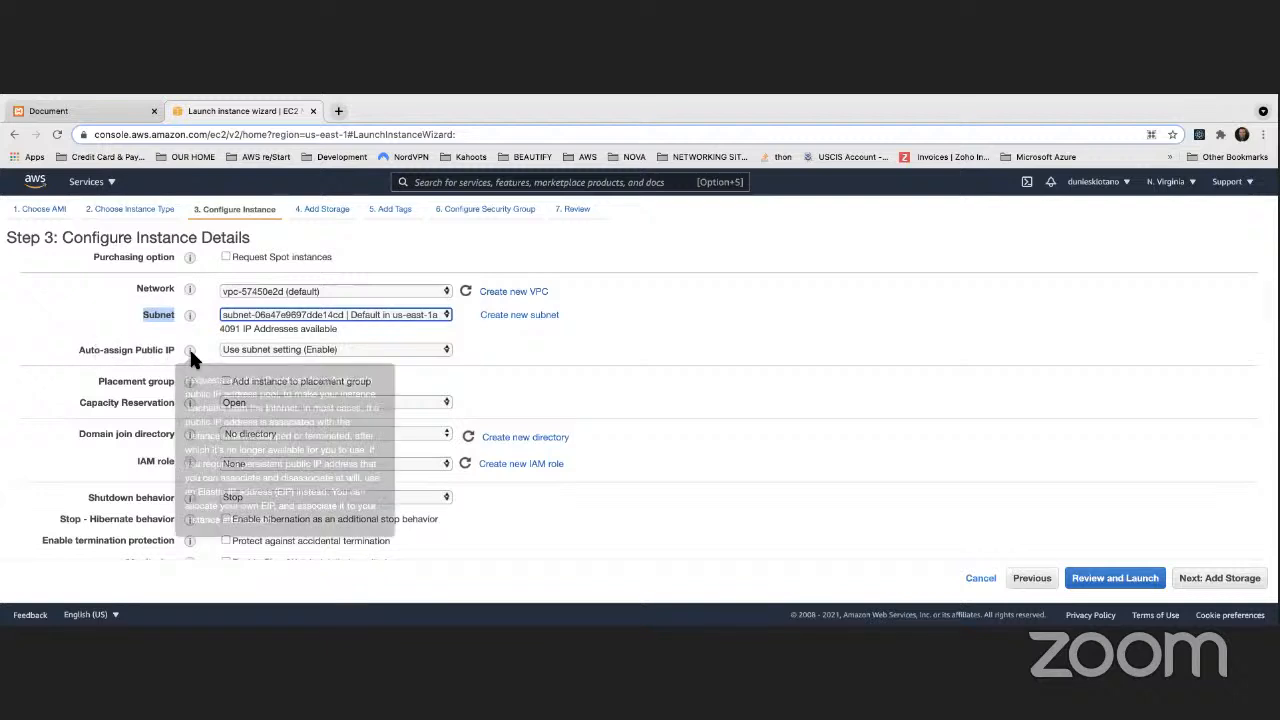
pyautogui.click(249, 352)
pyautogui.click(249, 352)
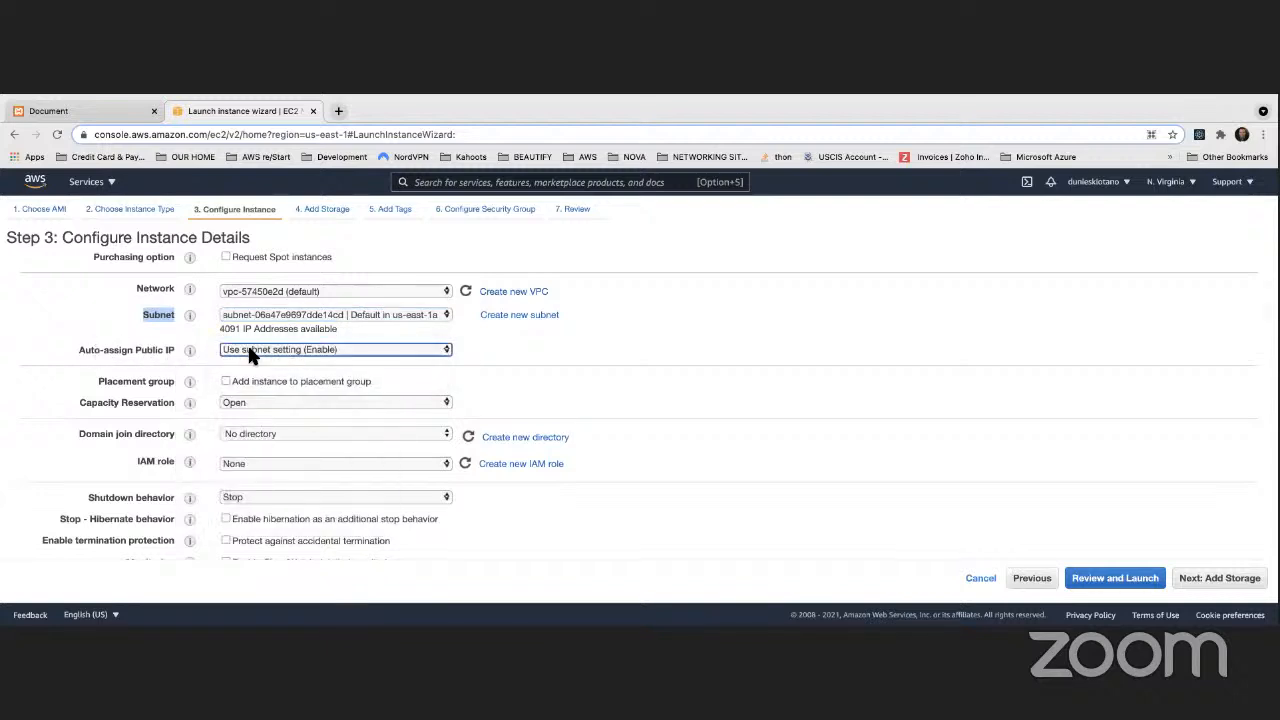
pyautogui.click(251, 355)
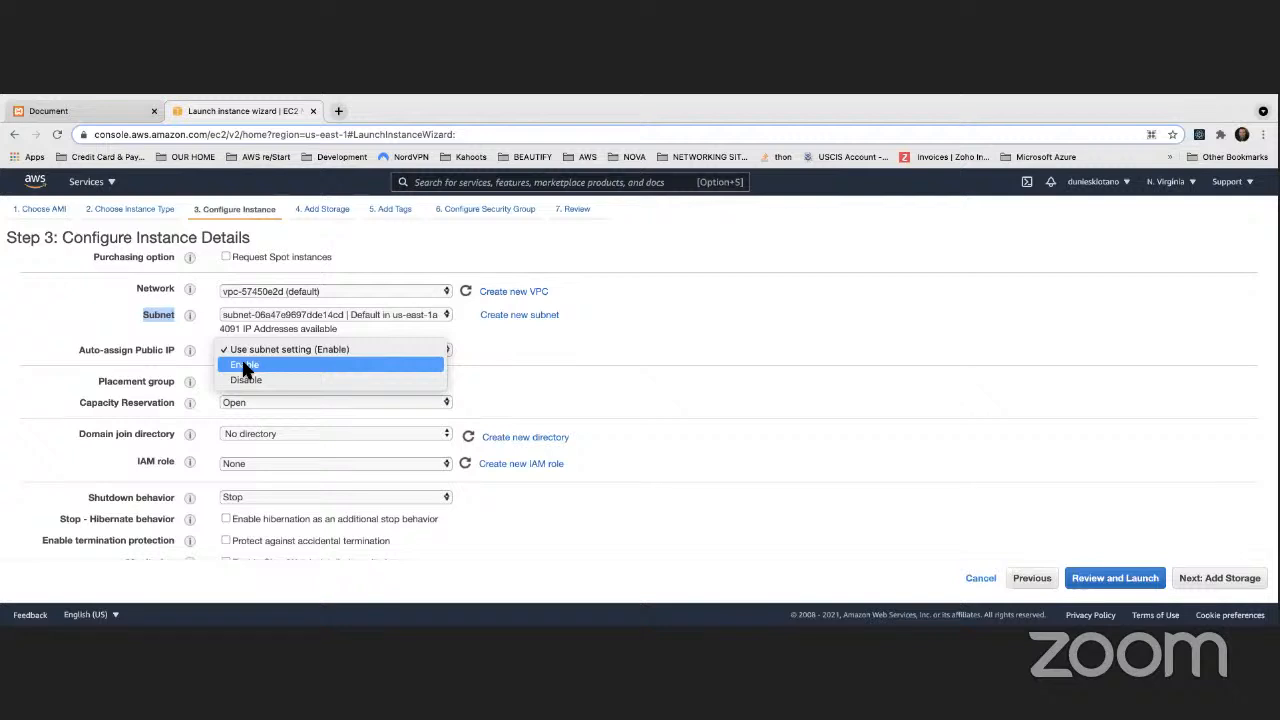
pyautogui.click(243, 366)
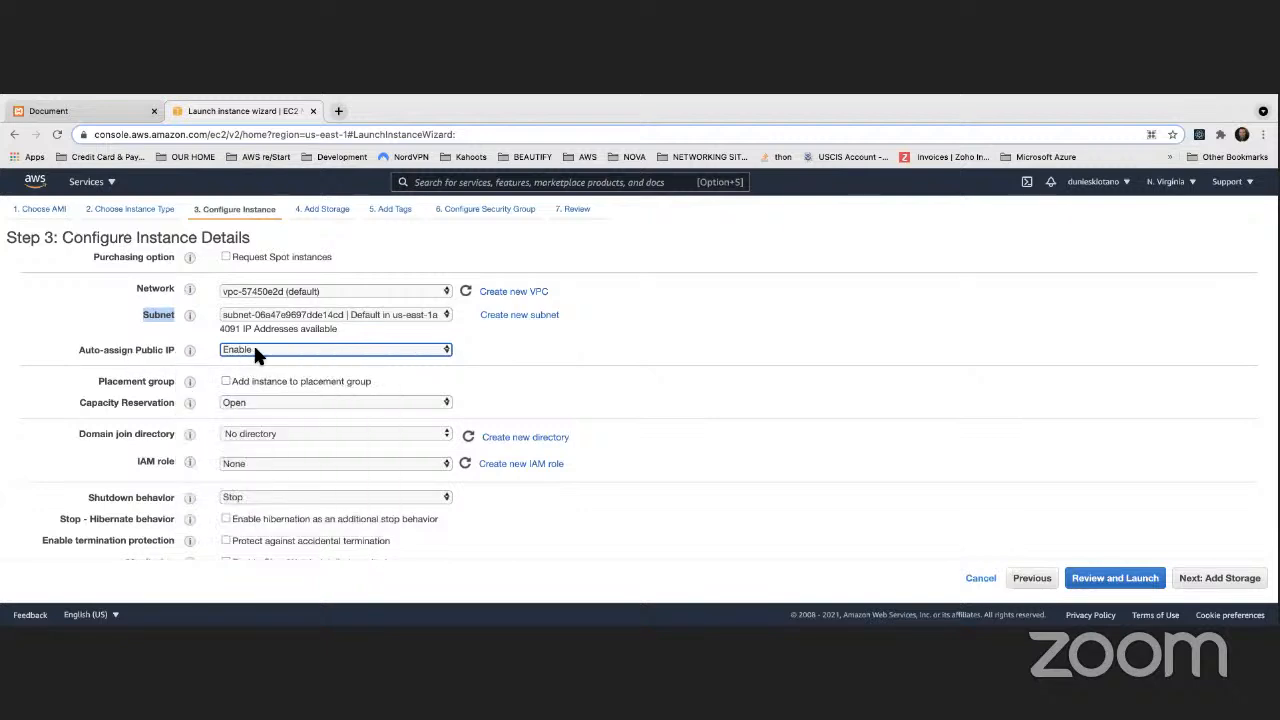
pyautogui.scroll(-3, 290, 378)
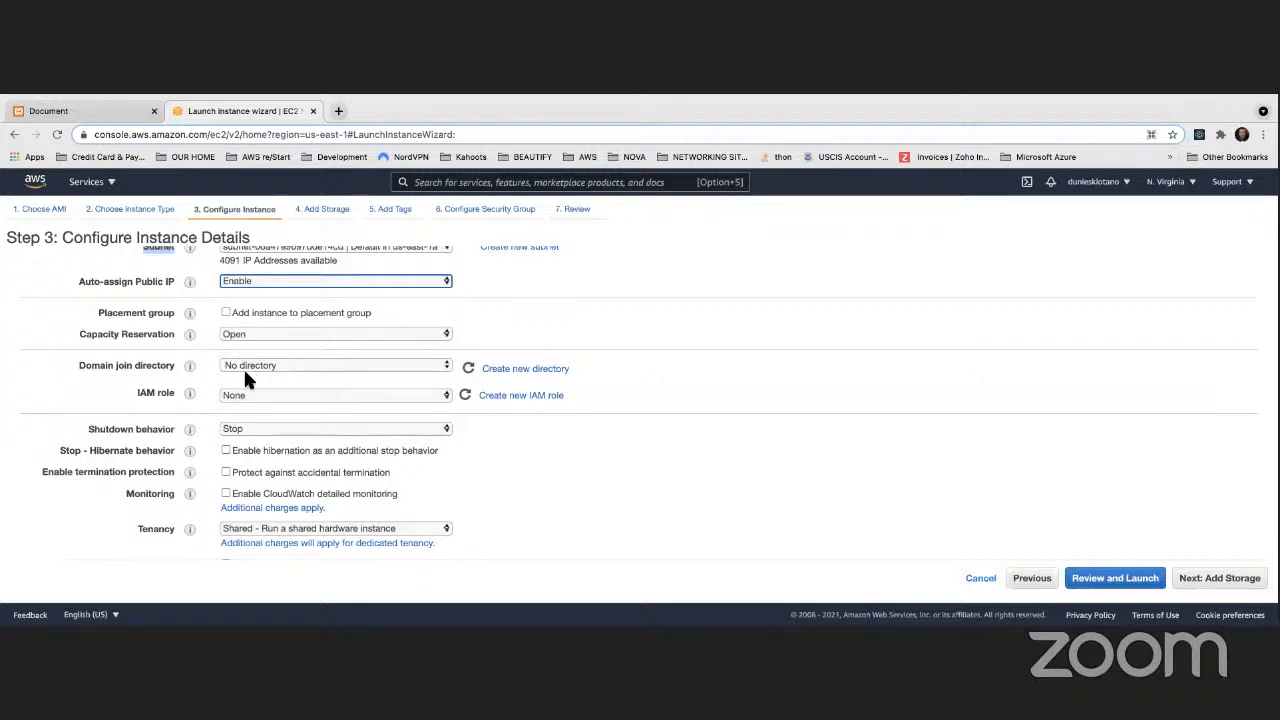
pyautogui.scroll(-3, 283, 355)
pyautogui.scroll(4, 283, 355)
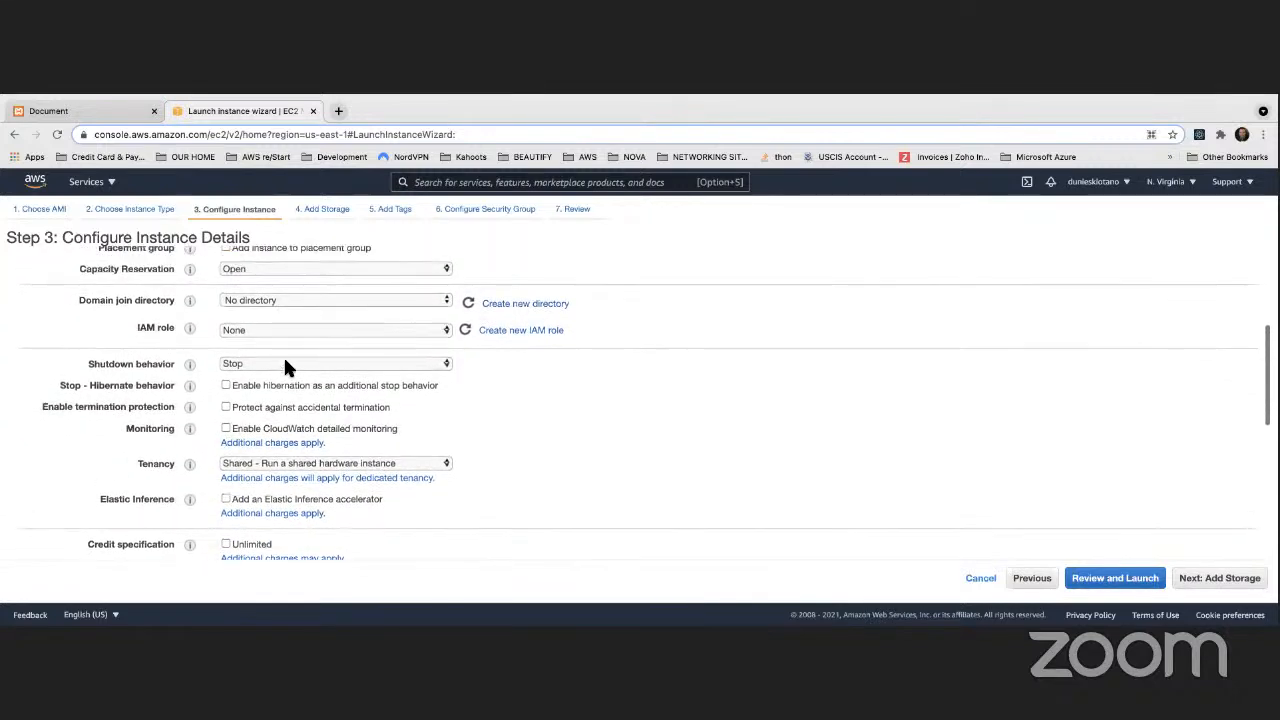
# Check the subnet and Auto-assign Public IP options, keeping the default us-east-1a subnet and Enable.
pyautogui.scroll(1, 284, 362)
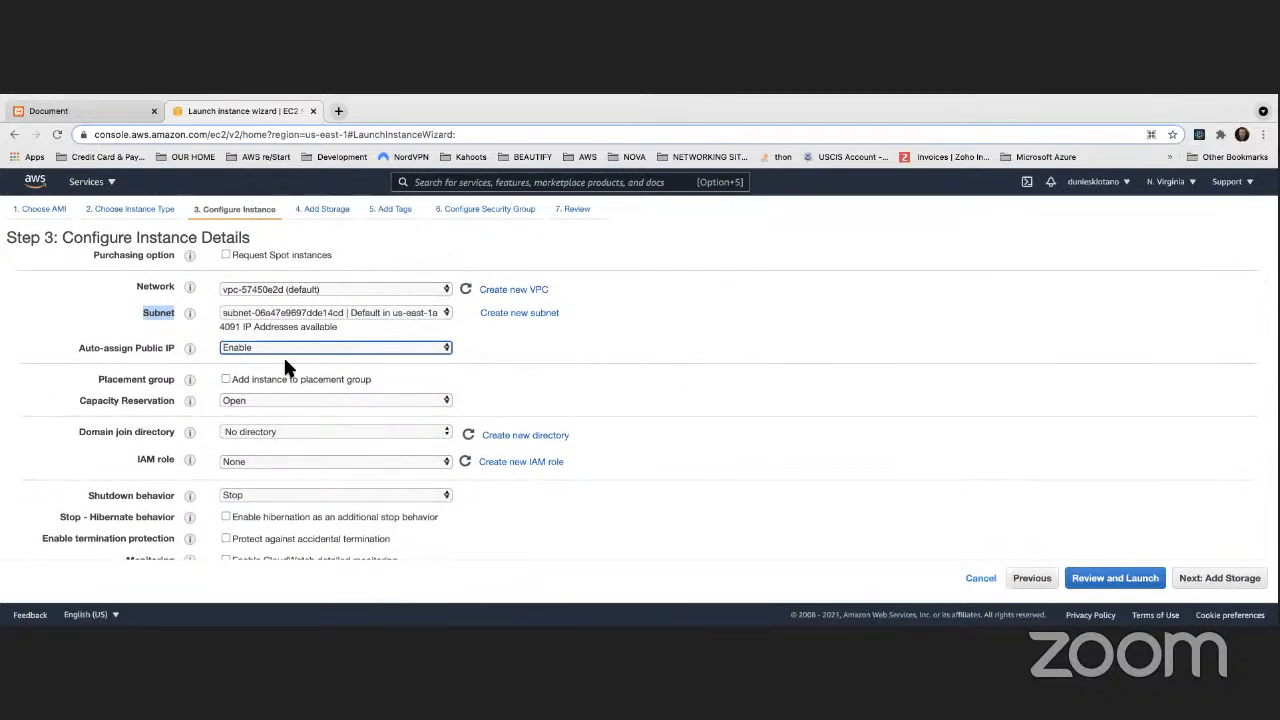
pyautogui.scroll(1, 285, 360)
pyautogui.scroll(-2, 285, 360)
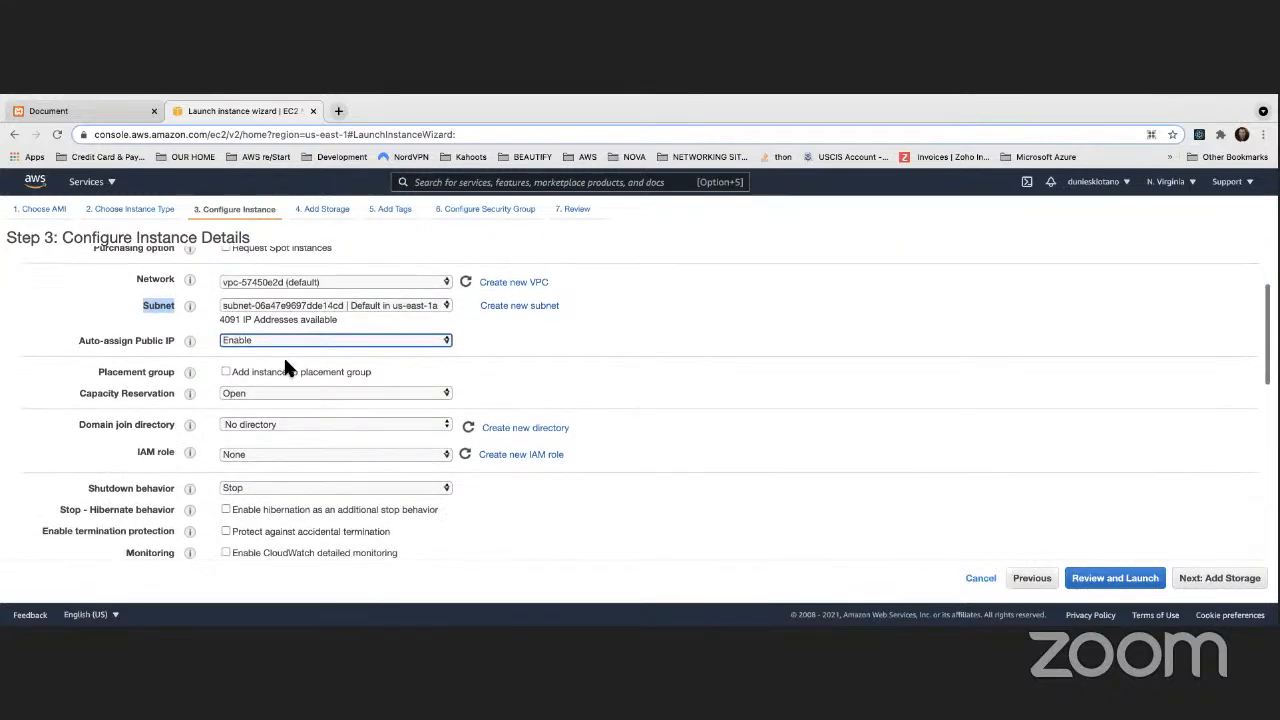
pyautogui.click(325, 305)
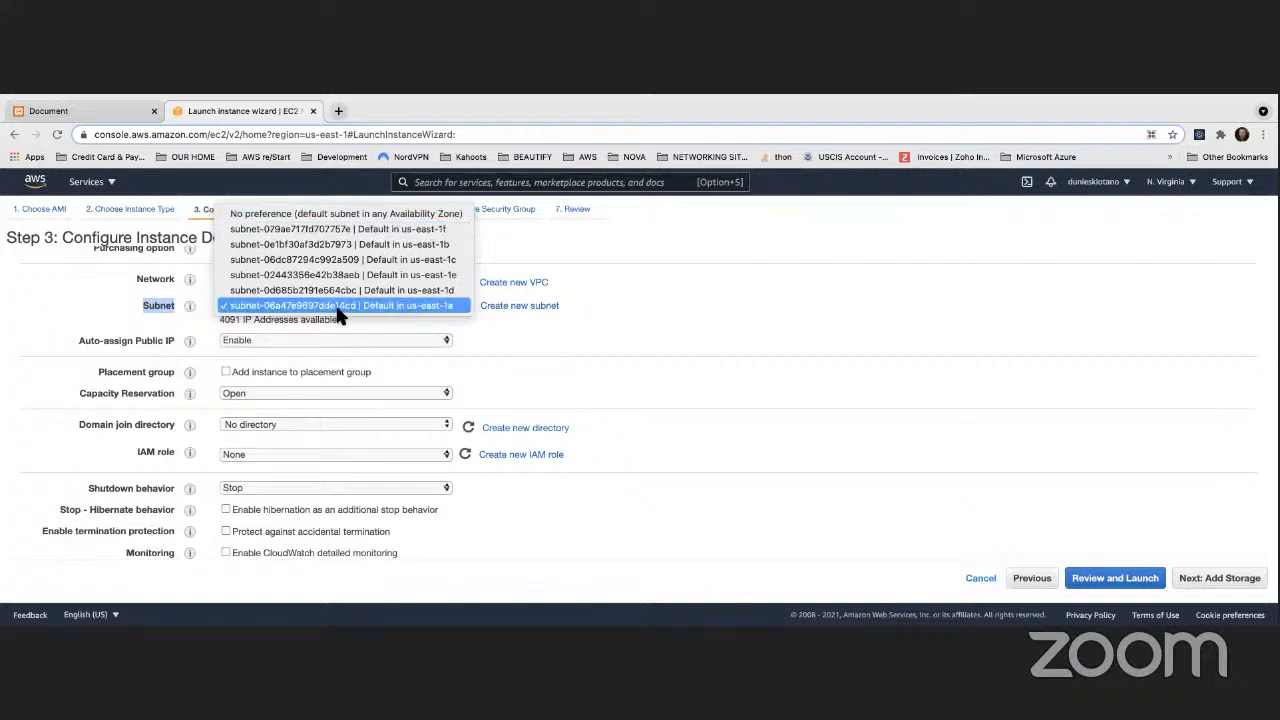
pyautogui.click(390, 306)
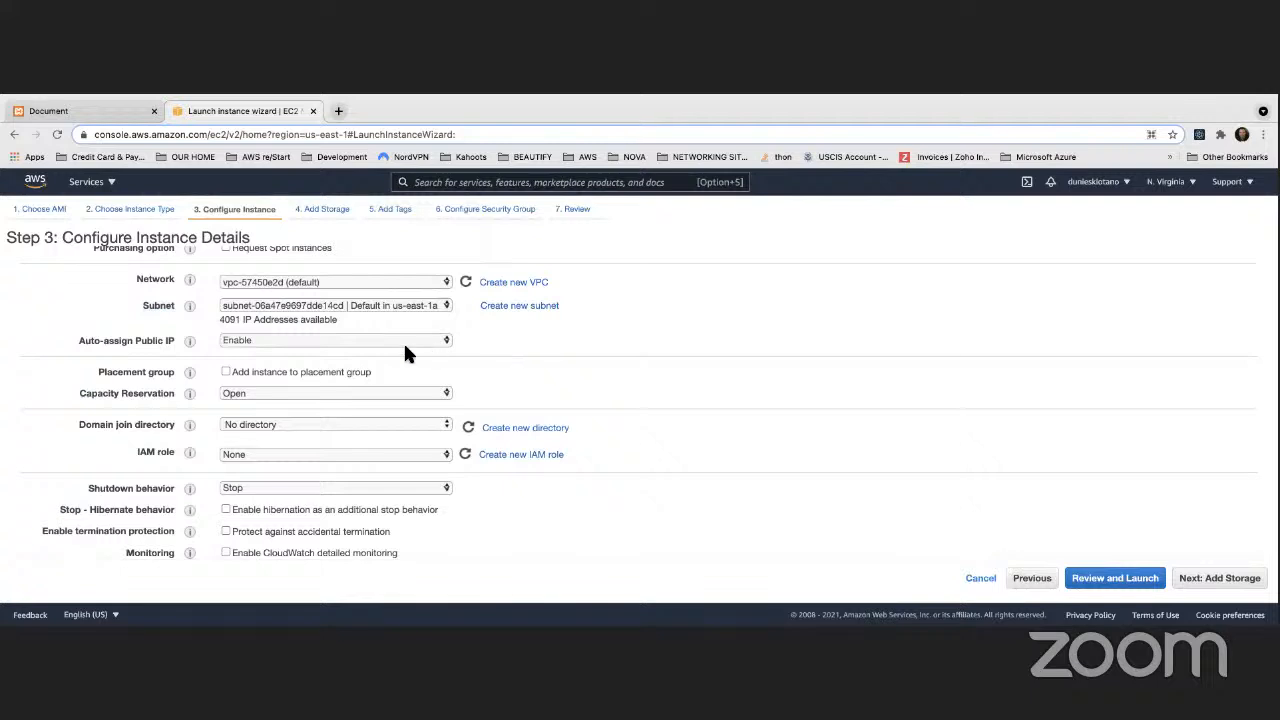
pyautogui.scroll(-3, 405, 346)
pyautogui.scroll(3, 405, 346)
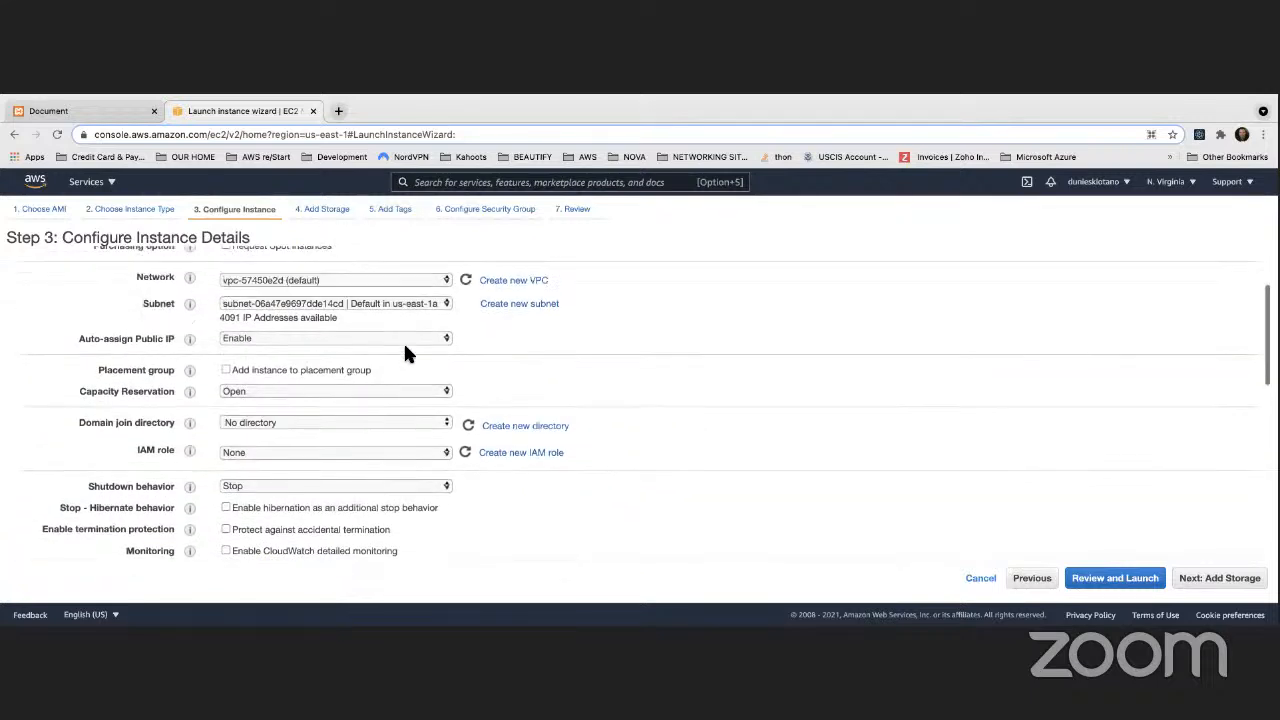
pyautogui.scroll(1, 403, 341)
pyautogui.click(283, 356)
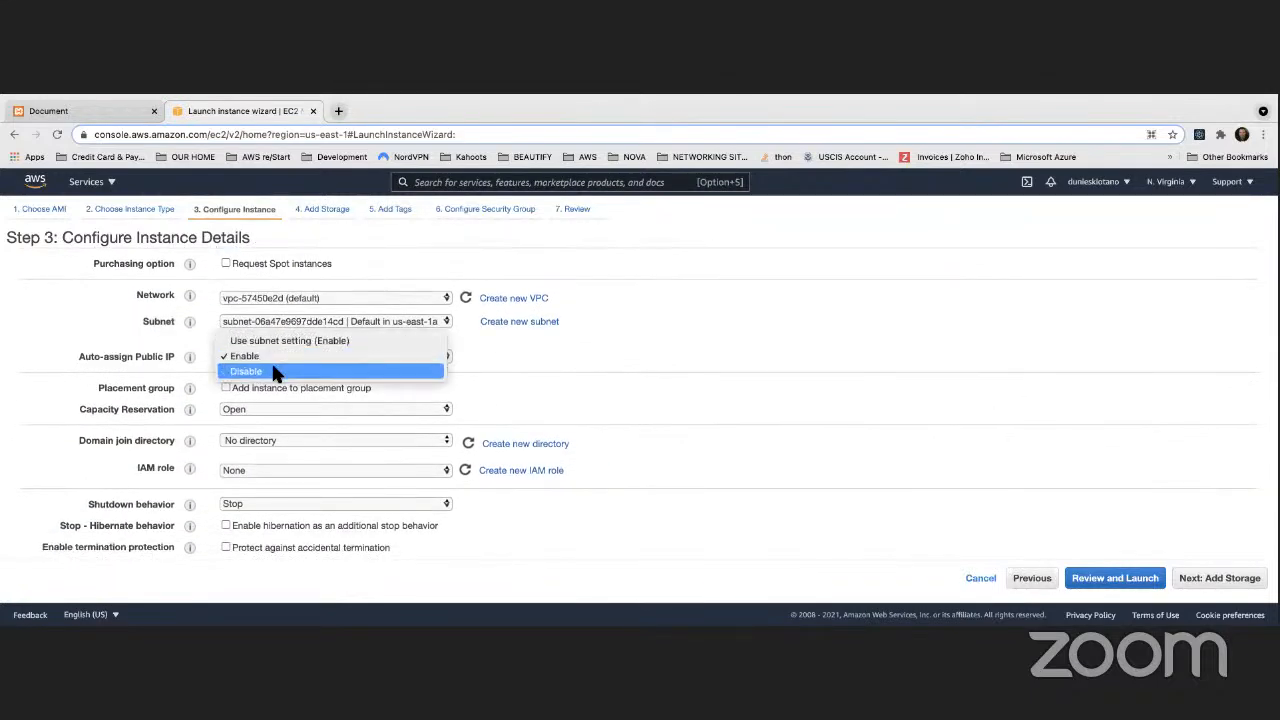
pyautogui.click(555, 353)
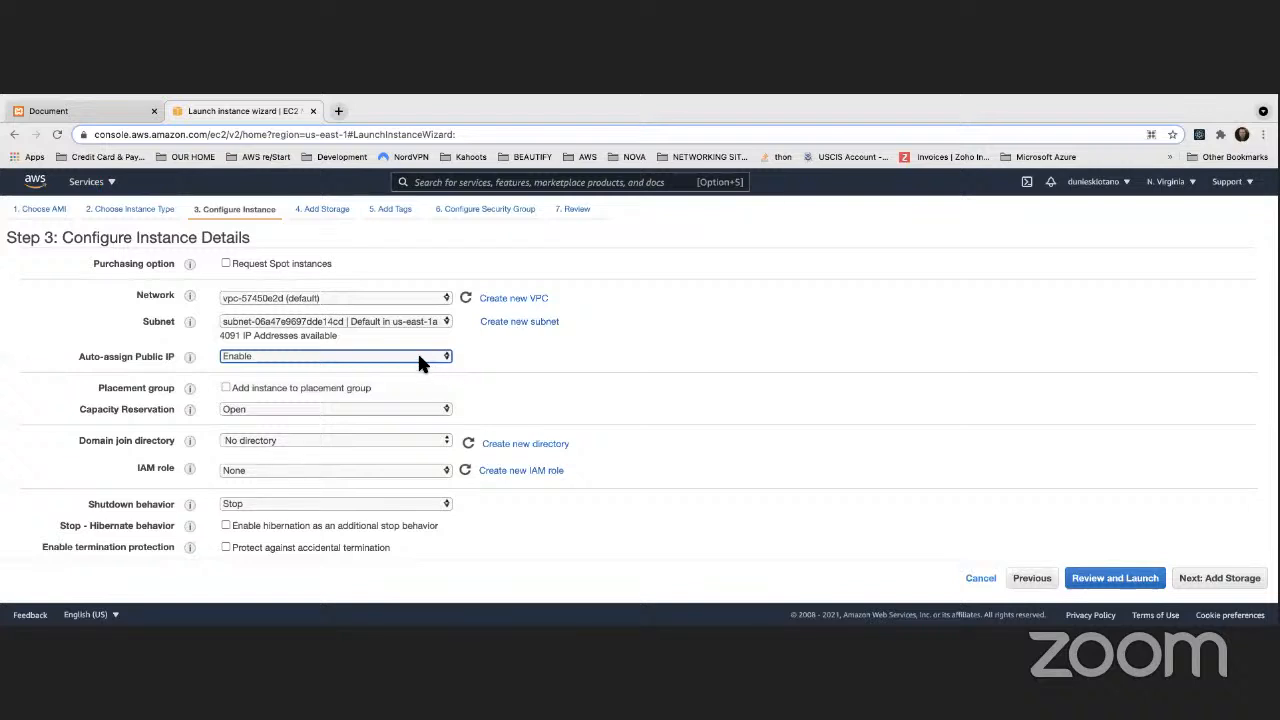
pyautogui.click(538, 362)
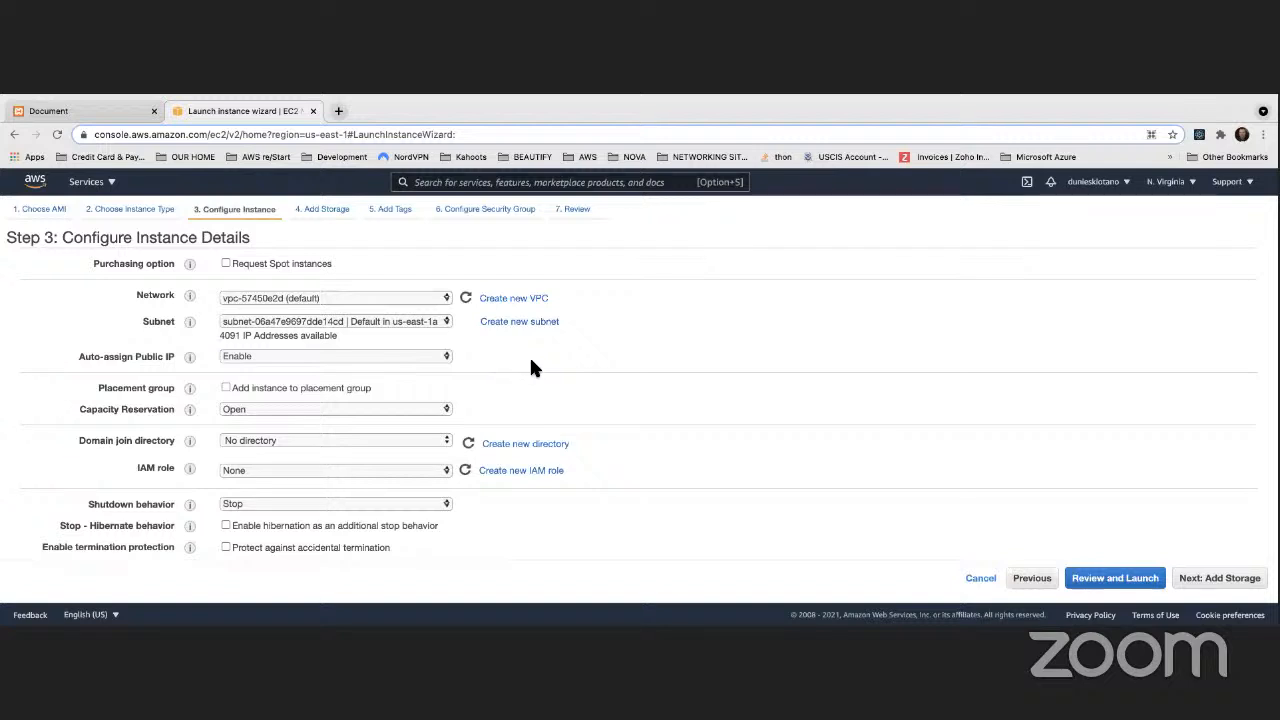
# Review the remaining instance details, including placement group, IAM role, shutdown behavior, monitoring, tenancy and credit specification.
pyautogui.scroll(-3, 533, 368)
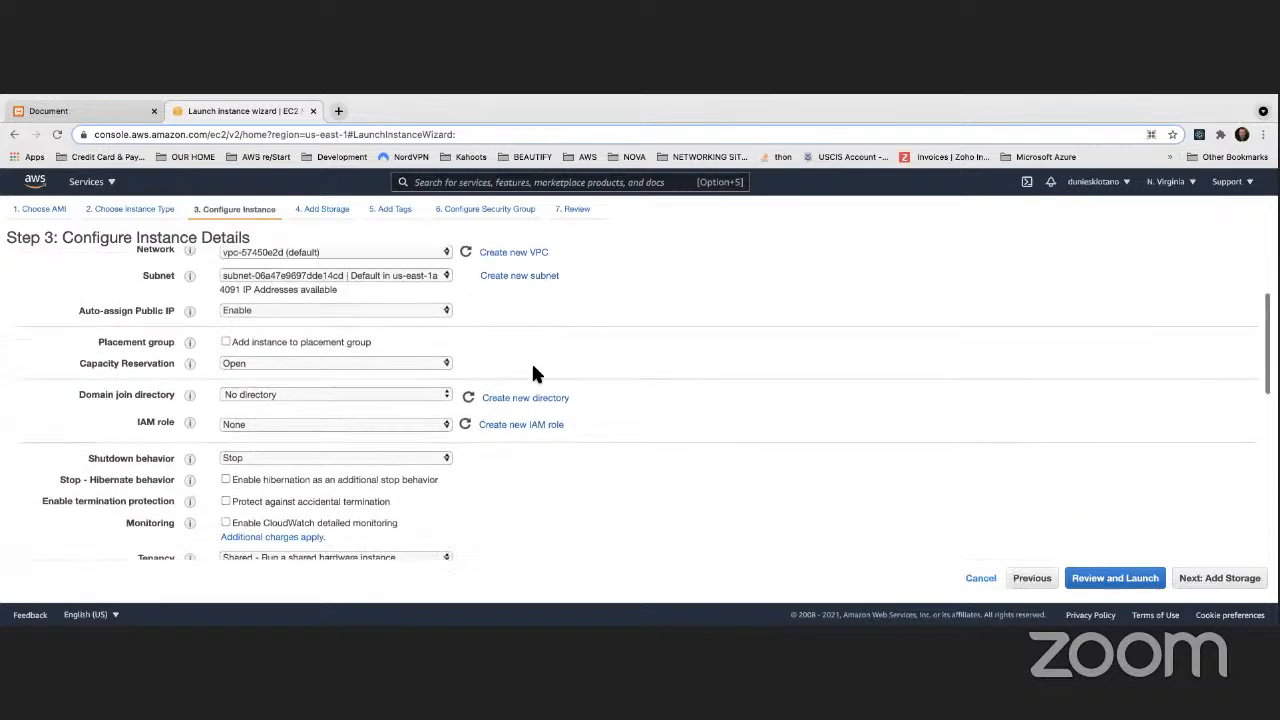
pyautogui.scroll(-1, 531, 367)
pyautogui.scroll(3, 531, 367)
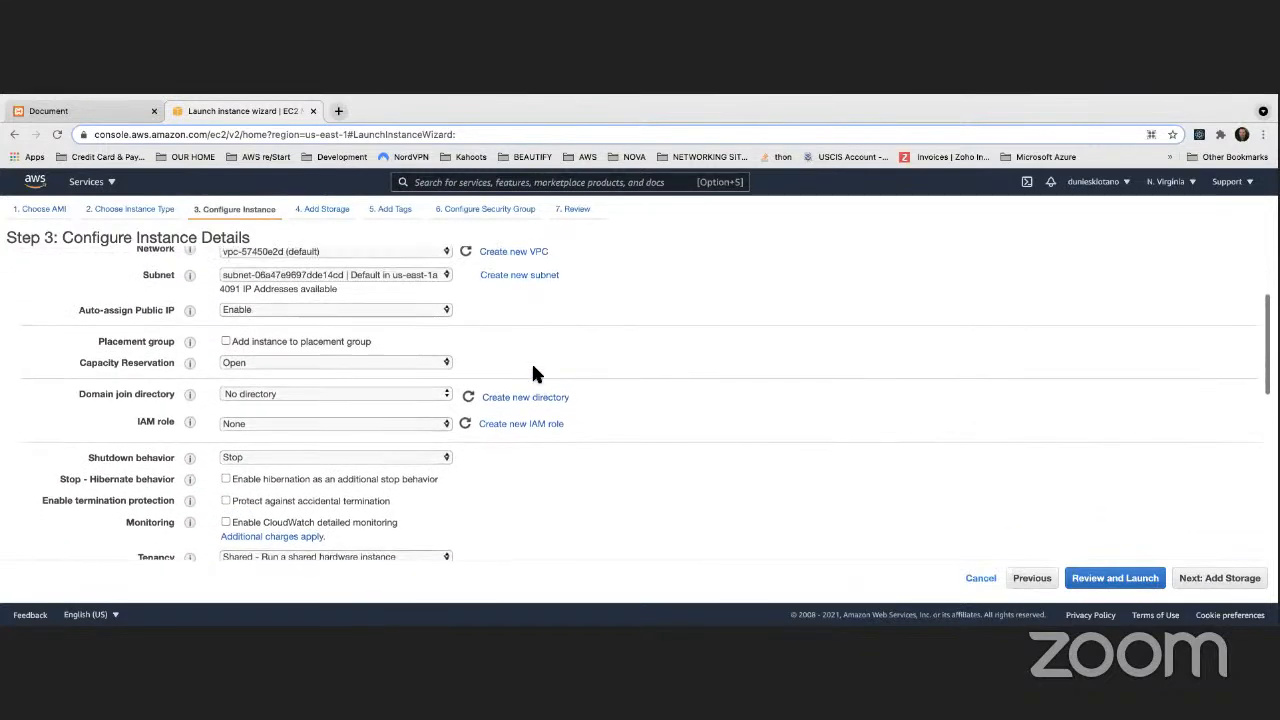
pyautogui.scroll(-3, 228, 299)
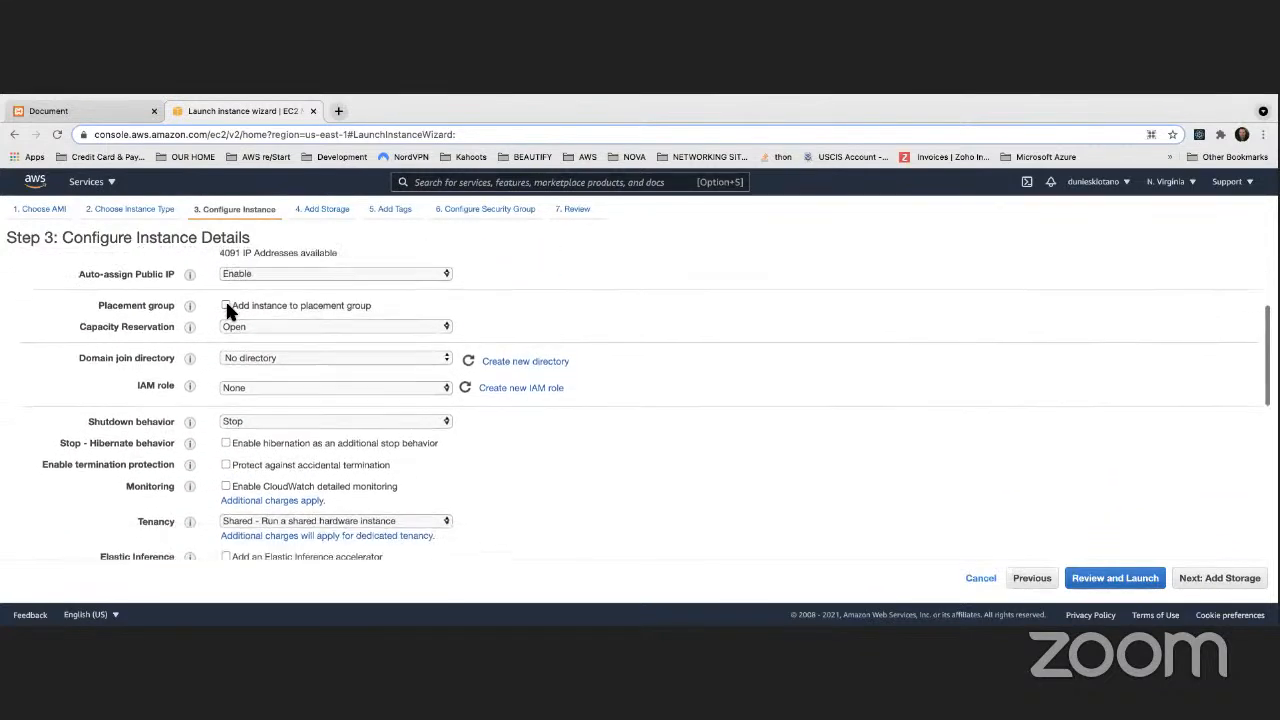
pyautogui.scroll(-5, 240, 350)
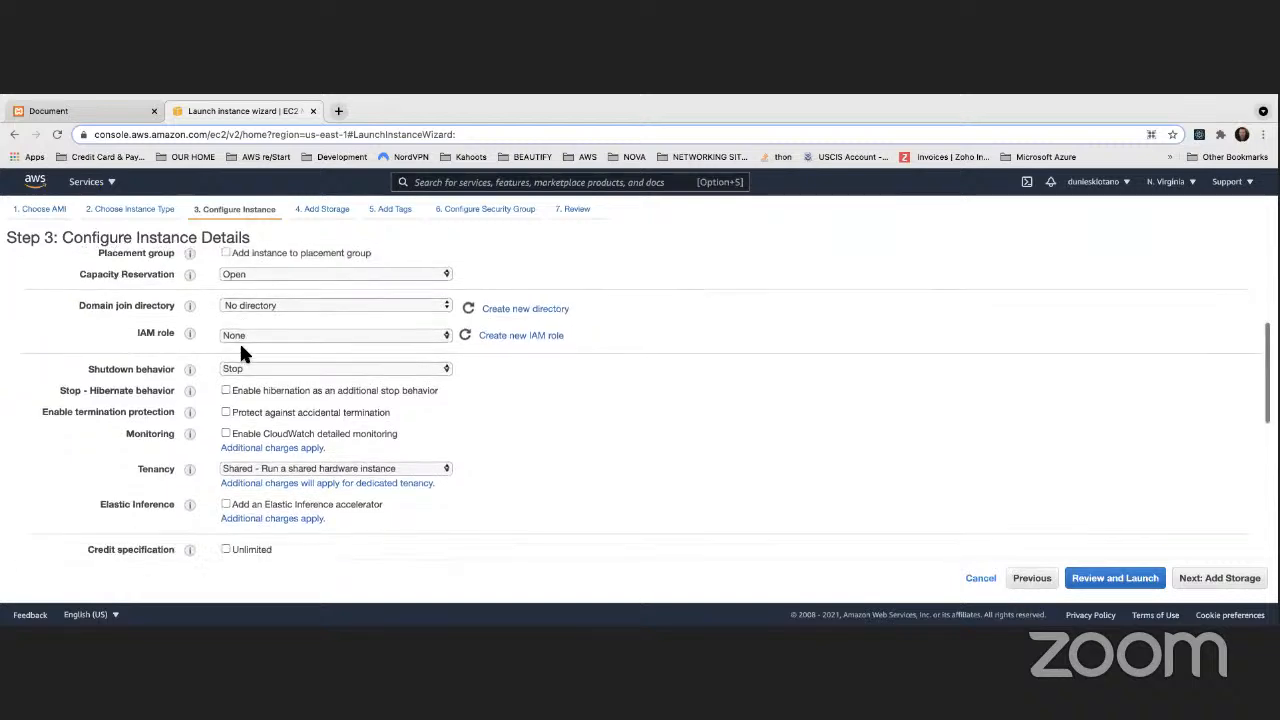
pyautogui.scroll(-3, 240, 352)
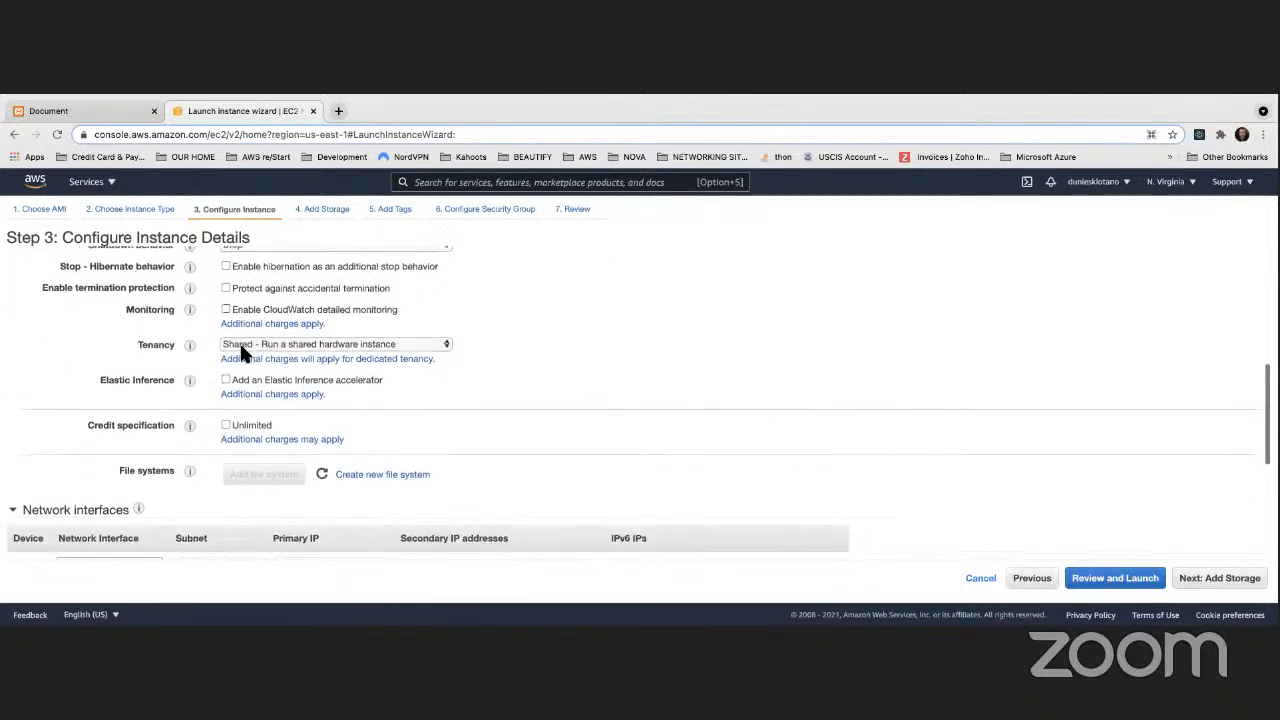
pyautogui.scroll(7, 245, 355)
pyautogui.scroll(7, 245, 354)
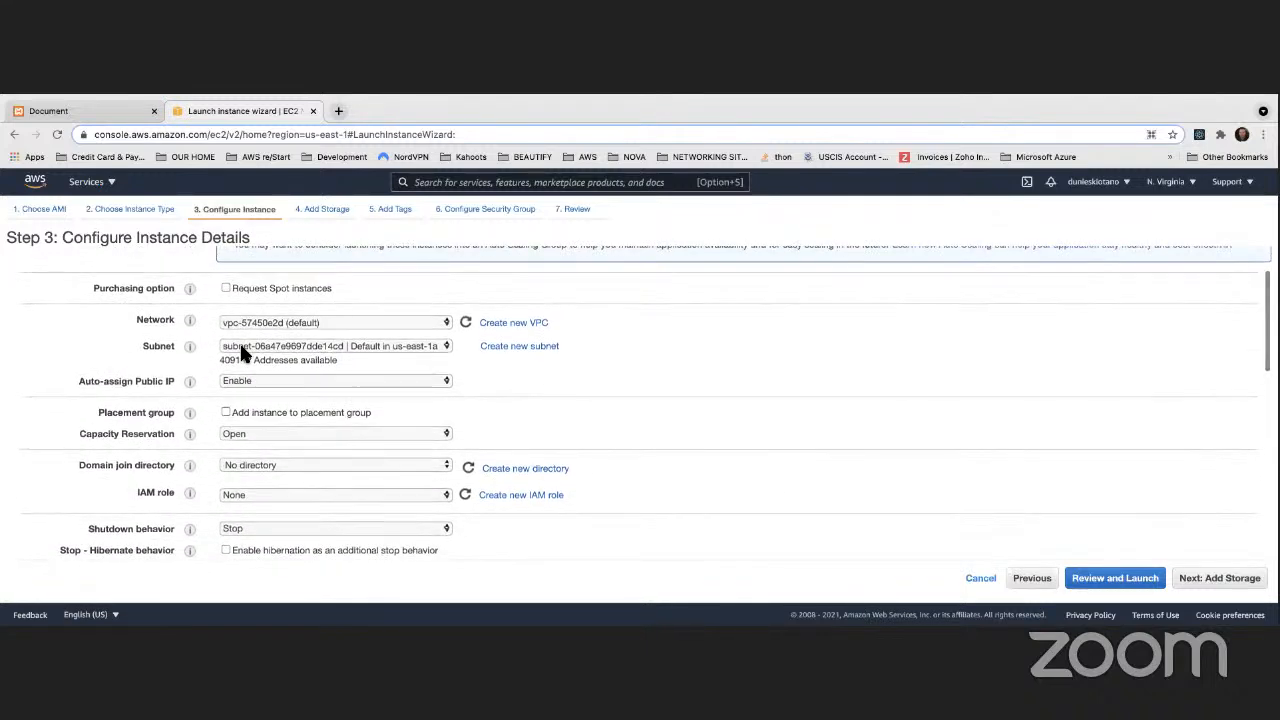
pyautogui.scroll(-1, 250, 350)
# Compare the available subnets' Availability Zones with the AWS region list, keeping N. Virginia and the us-east-1a subnet.
pyautogui.click(255, 347)
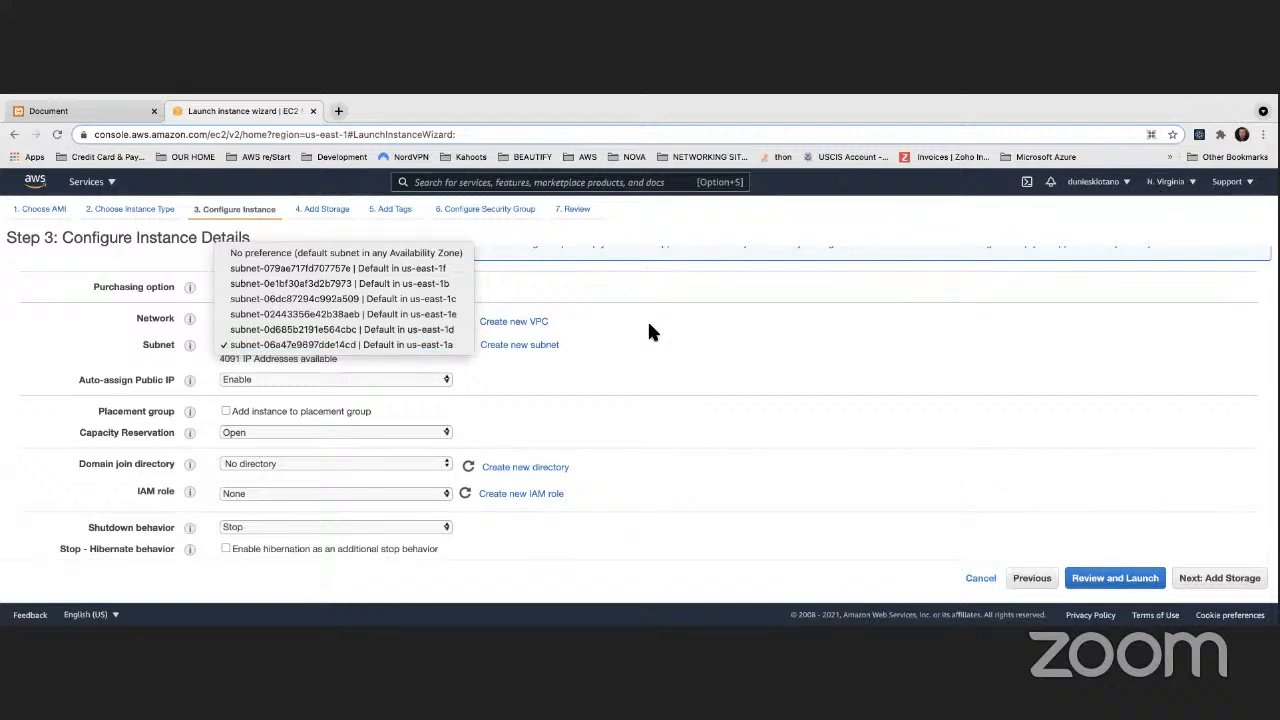
pyautogui.click(1168, 188)
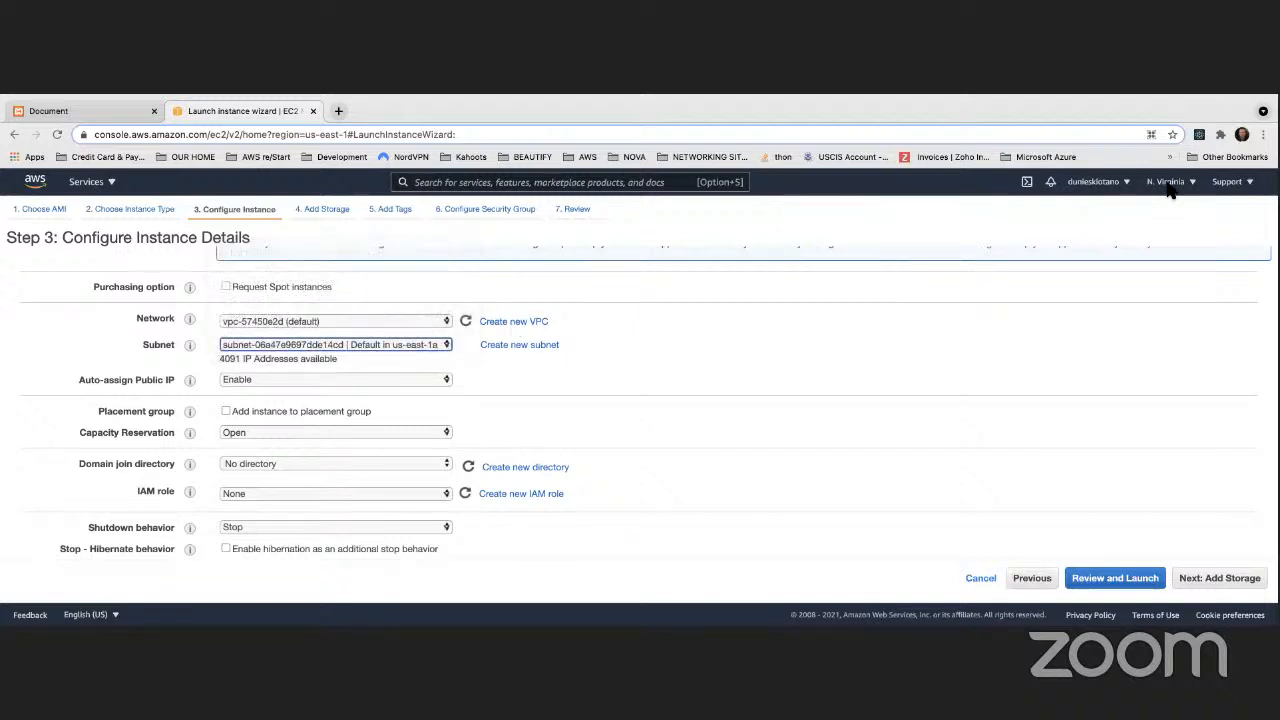
pyautogui.click(1168, 190)
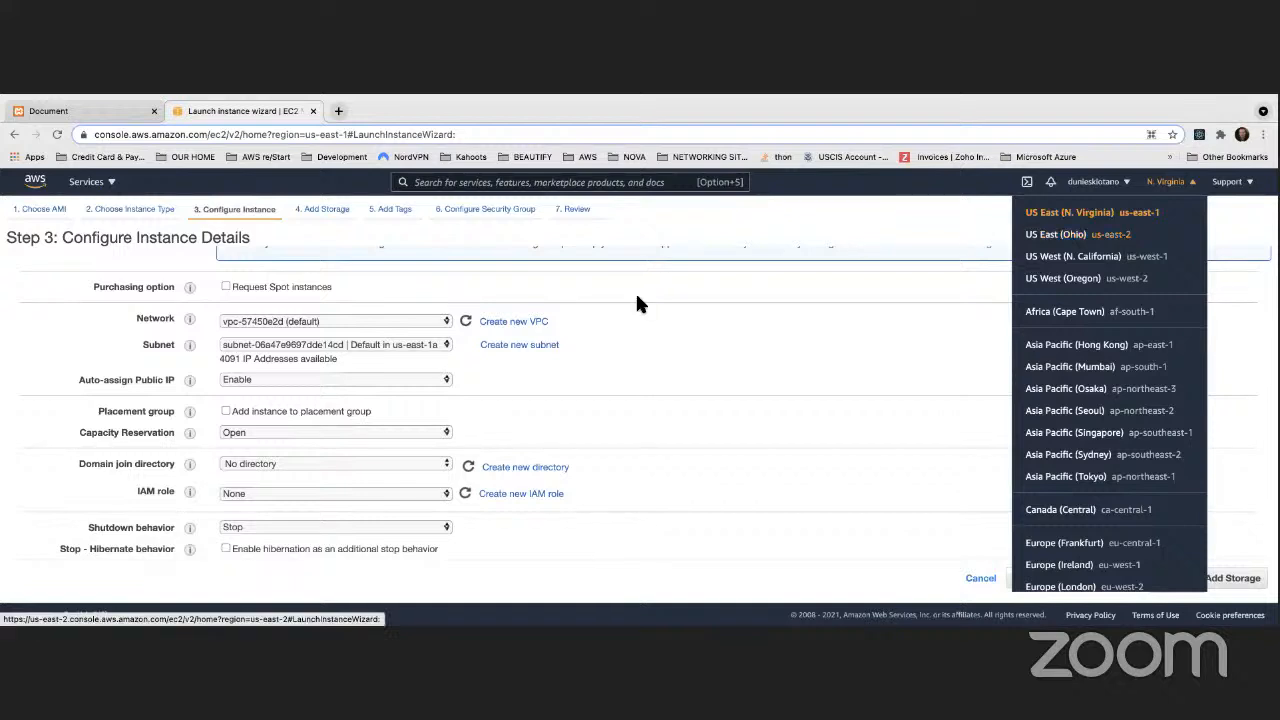
pyautogui.click(428, 342)
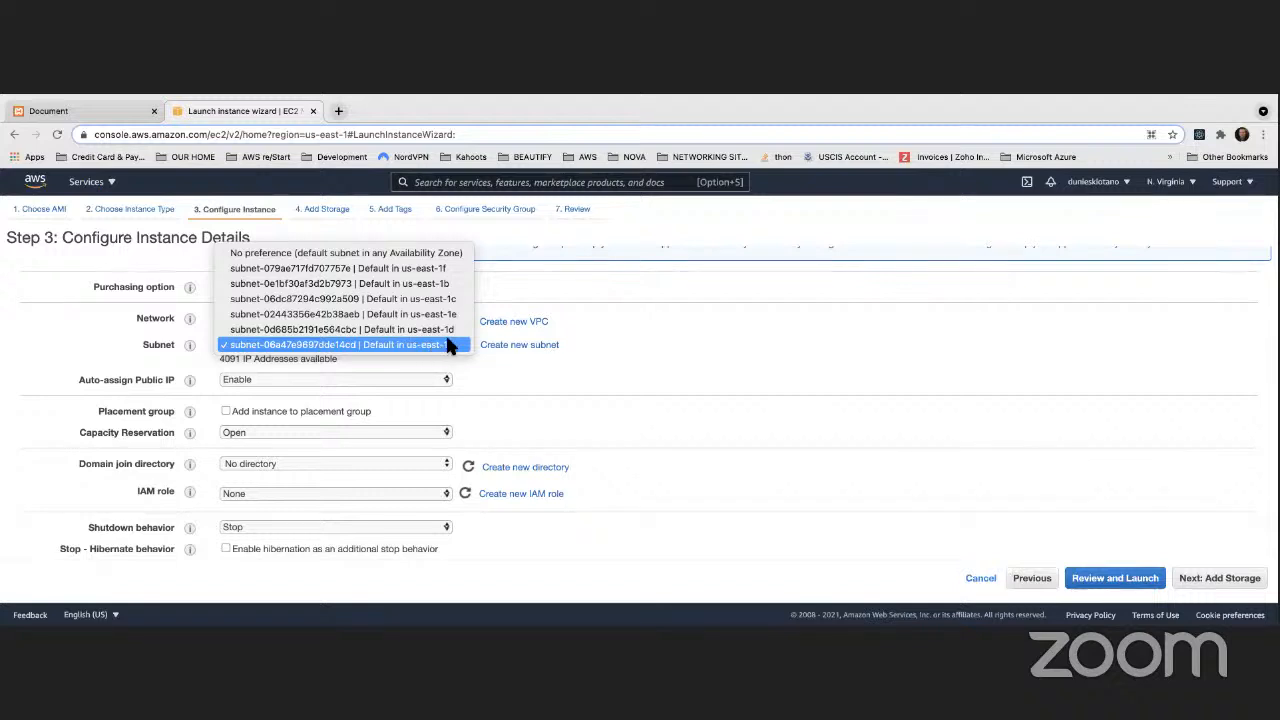
pyautogui.click(545, 373)
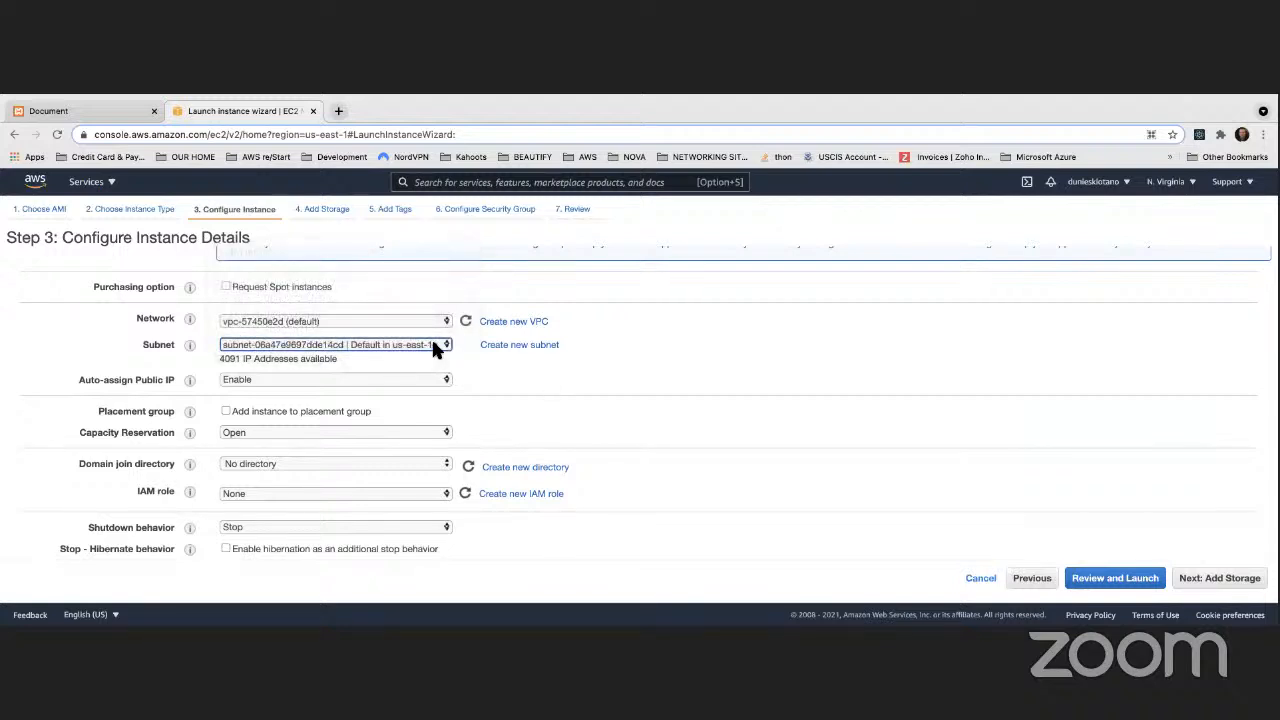
# Begin the user data script in the advanced details with the lines #!/bin/bash and yum -y update.
pyautogui.scroll(-5, 472, 382)
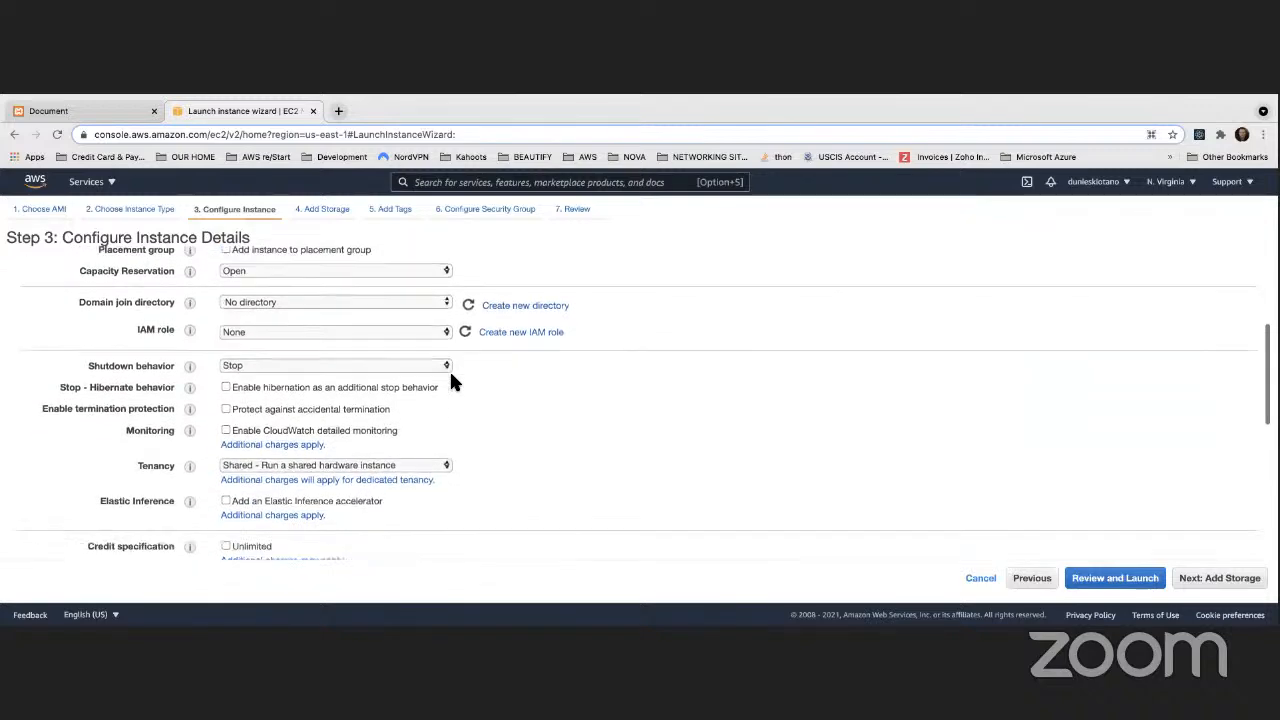
pyautogui.scroll(4, 449, 369)
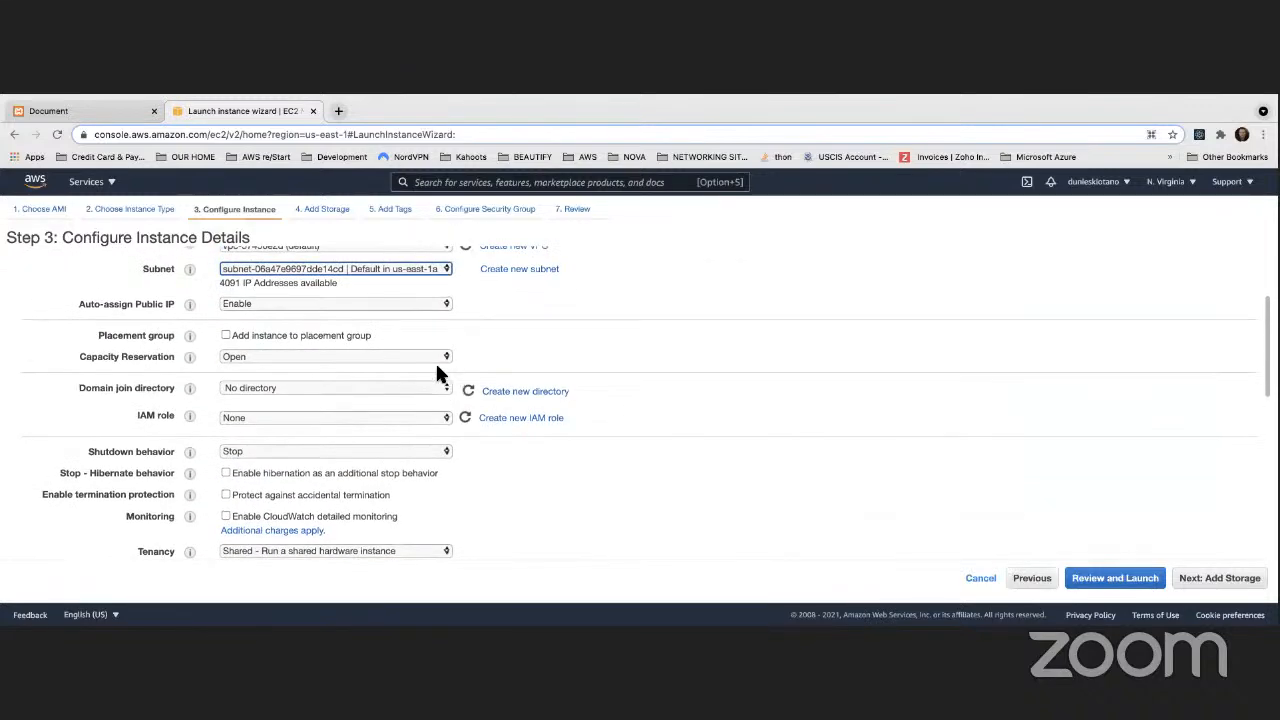
pyautogui.scroll(-6, 437, 372)
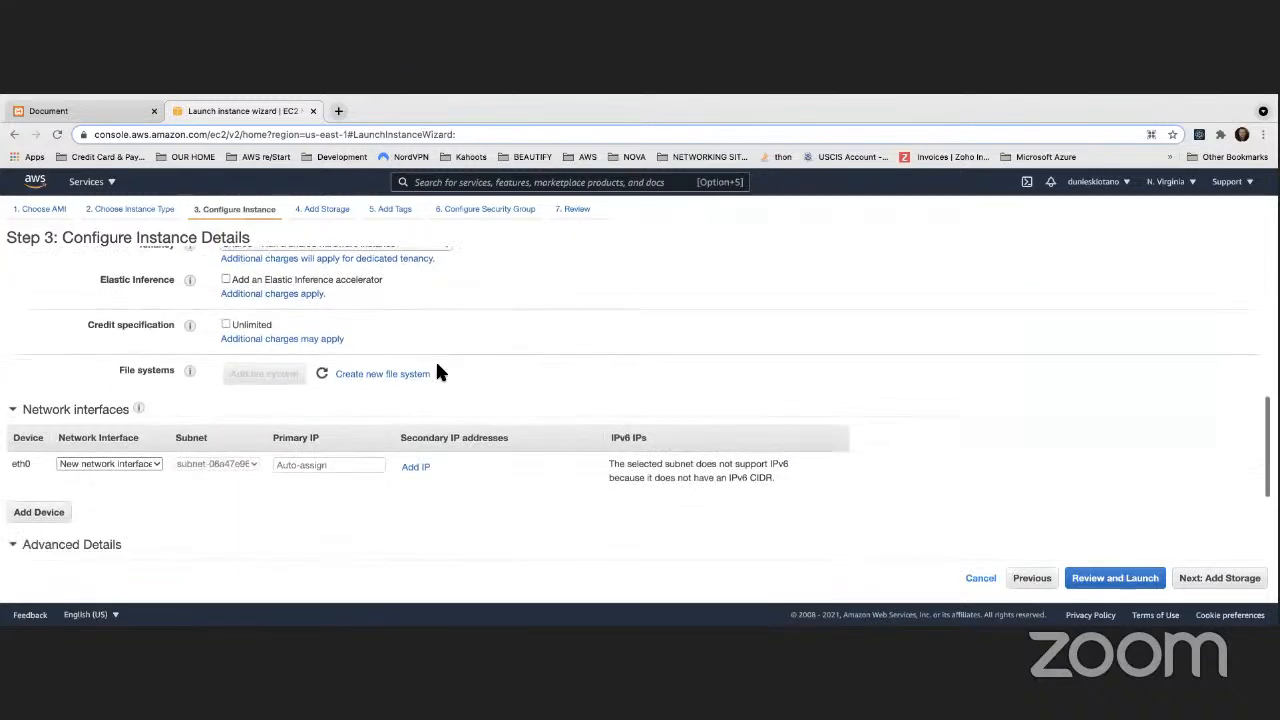
pyautogui.scroll(-2, 437, 367)
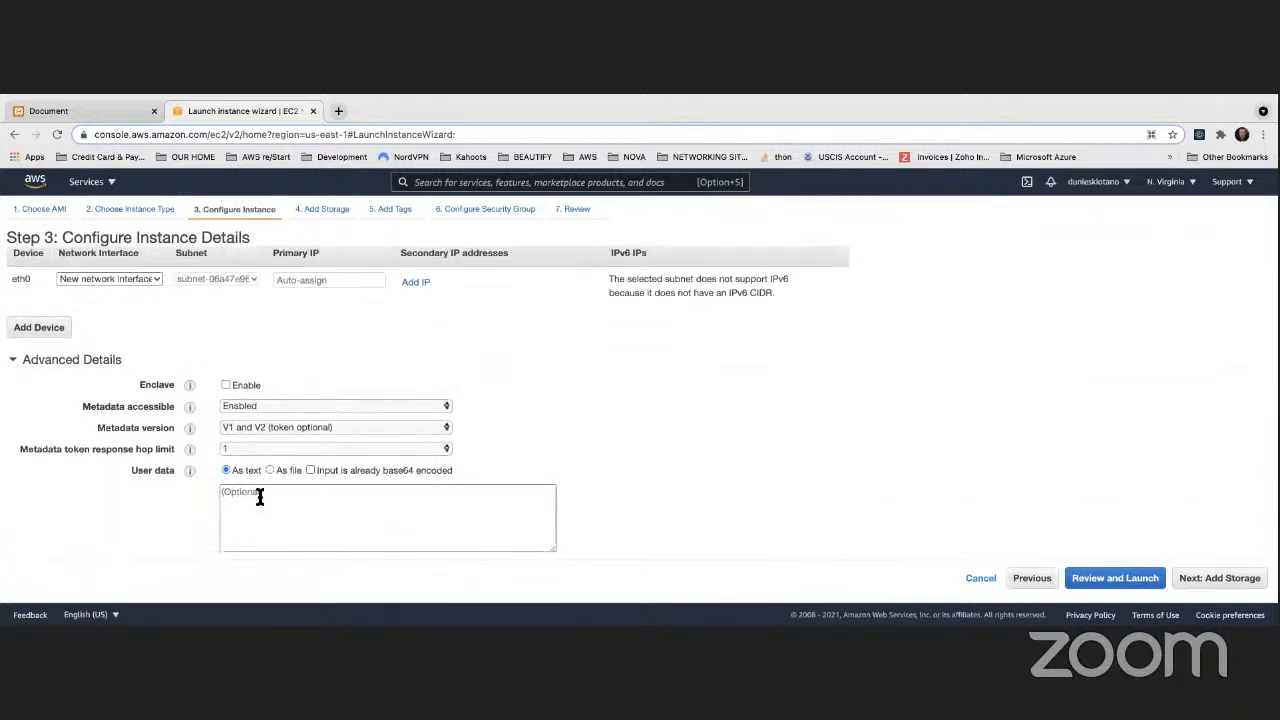
pyautogui.scroll(-1, 257, 500)
pyautogui.click(238, 500)
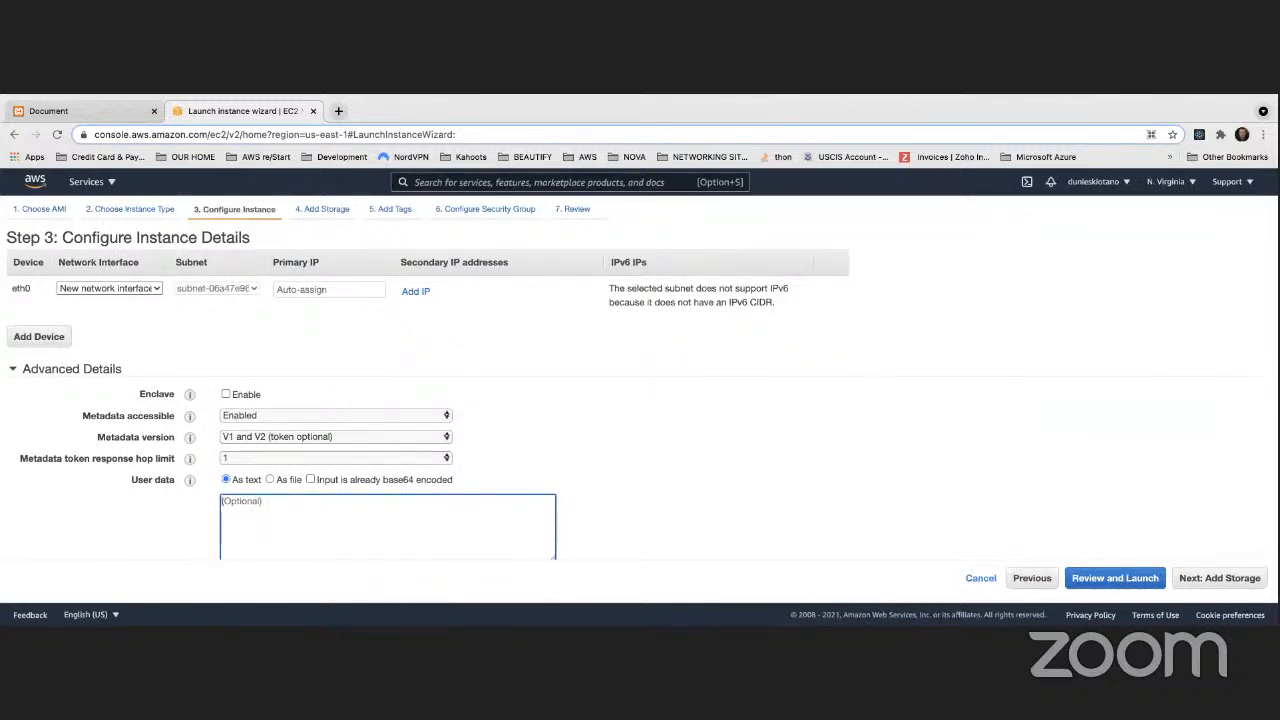
pyautogui.press('super+Tab')
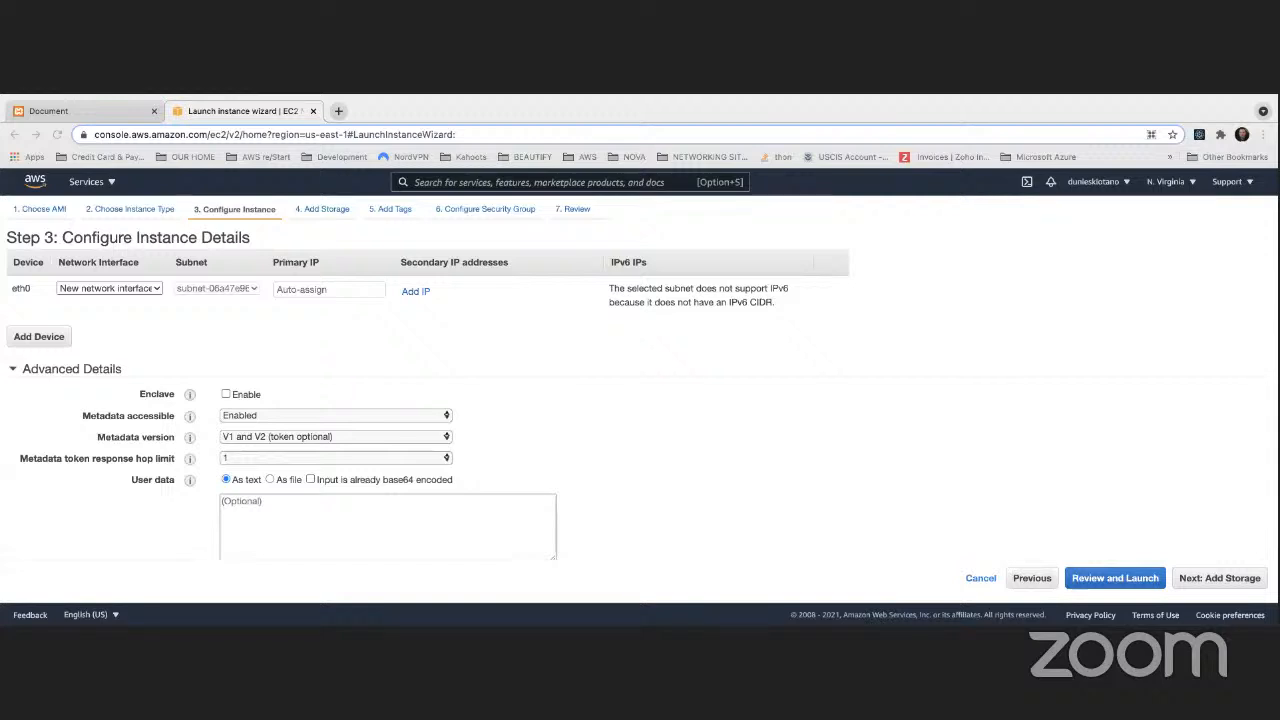
pyautogui.scroll(-1, 250, 485)
pyautogui.click(236, 495)
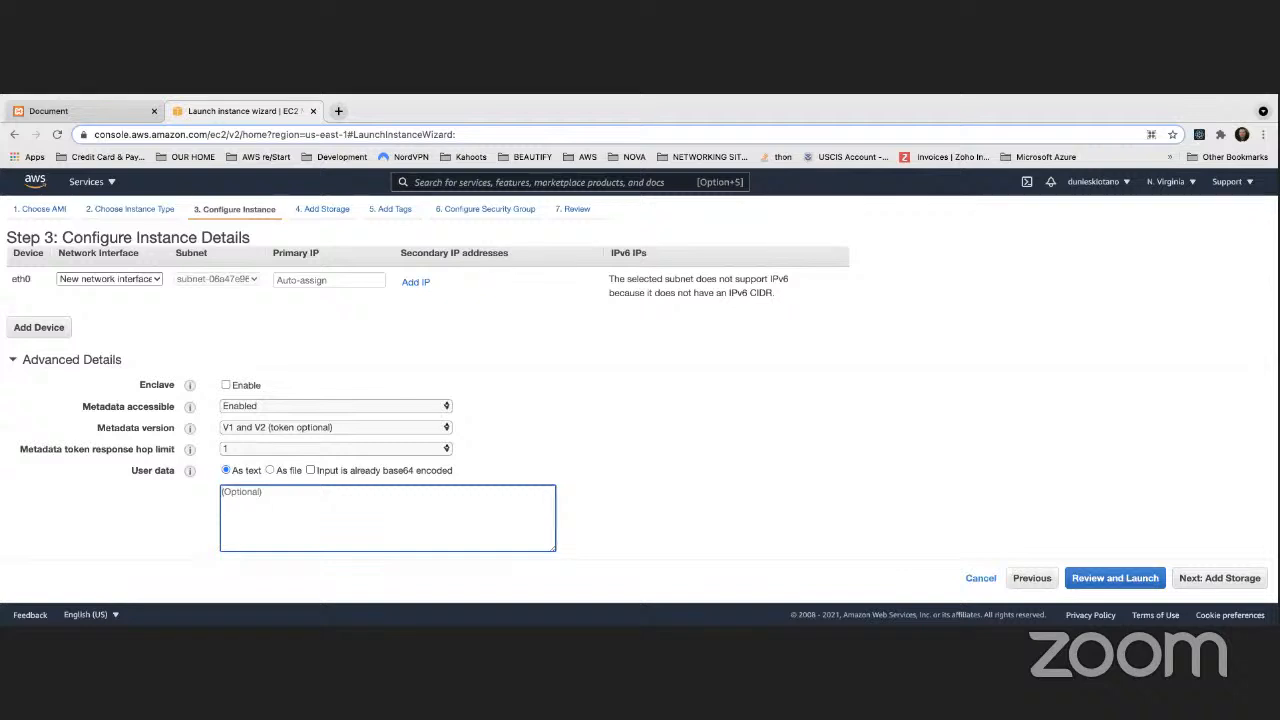
pyautogui.press('super+Tab')
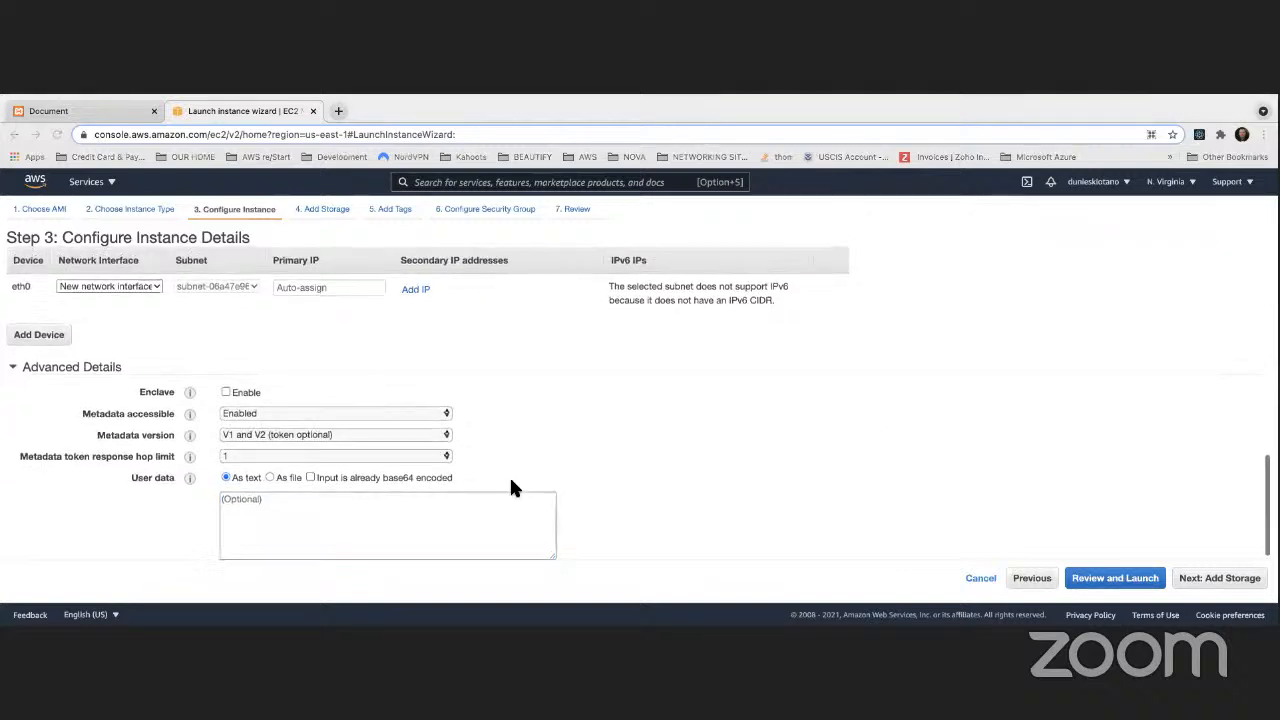
pyautogui.click(281, 513)
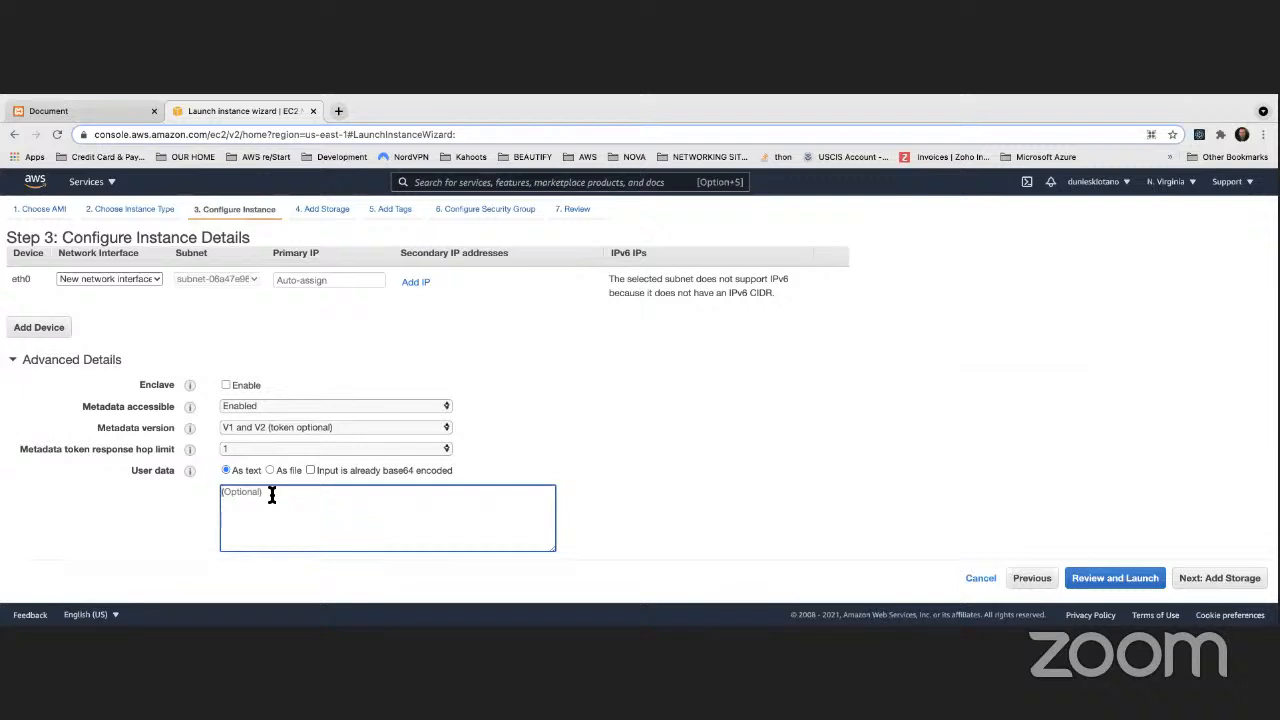
pyautogui.write('#!/bin/biash')
pyautogui.press('Return')
pyautogui.write('yum ')
pyautogui.write('-y')
pyautogui.write(' update')
# Add the line yum -y install httpd to the user data script.
pyautogui.write('yum')
pyautogui.write(' -')
pyautogui.write('y install ')
pyautogui.write('httpd')
# Add the lines systemctl start httpd and systemctl enable httpd to the user data script.
pyautogui.write('systemt')
pyautogui.write('c')
pyautogui.press('BackSpace')
pyautogui.press('BackSpace')
pyautogui.write('ctl start httpd')
pyautogui.write('sys')
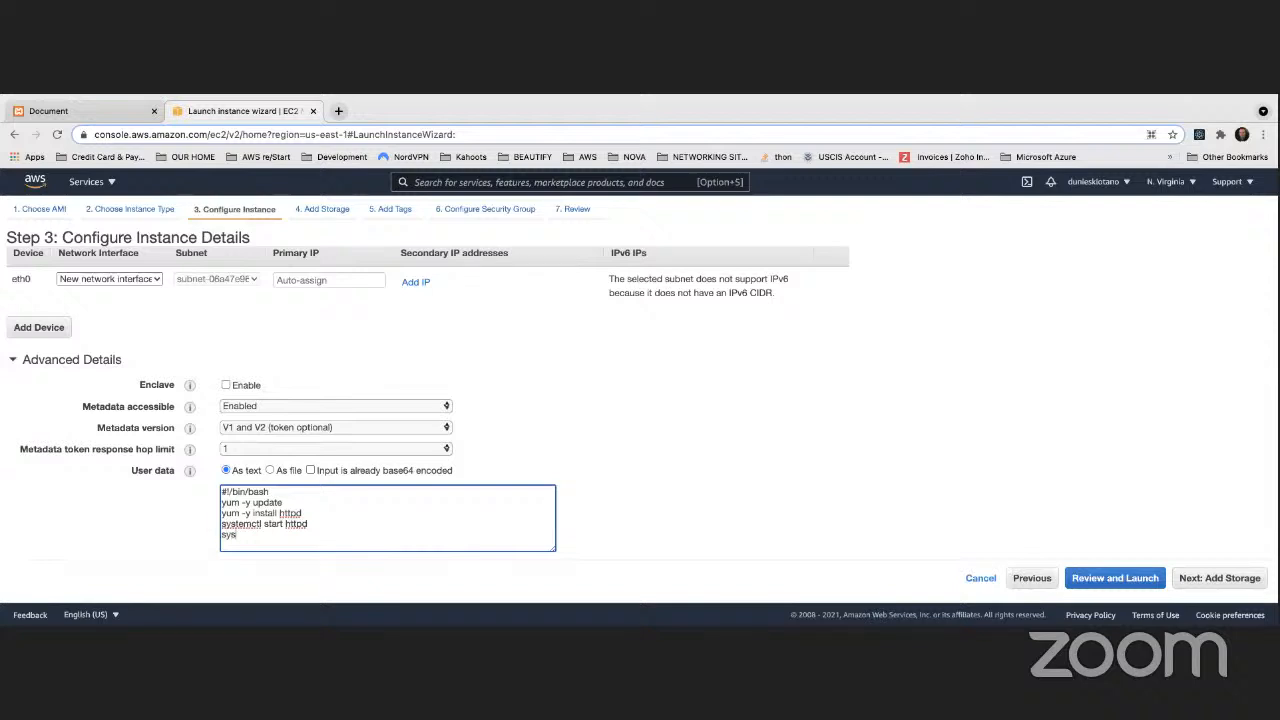
pyautogui.write('temctl enable httpd')
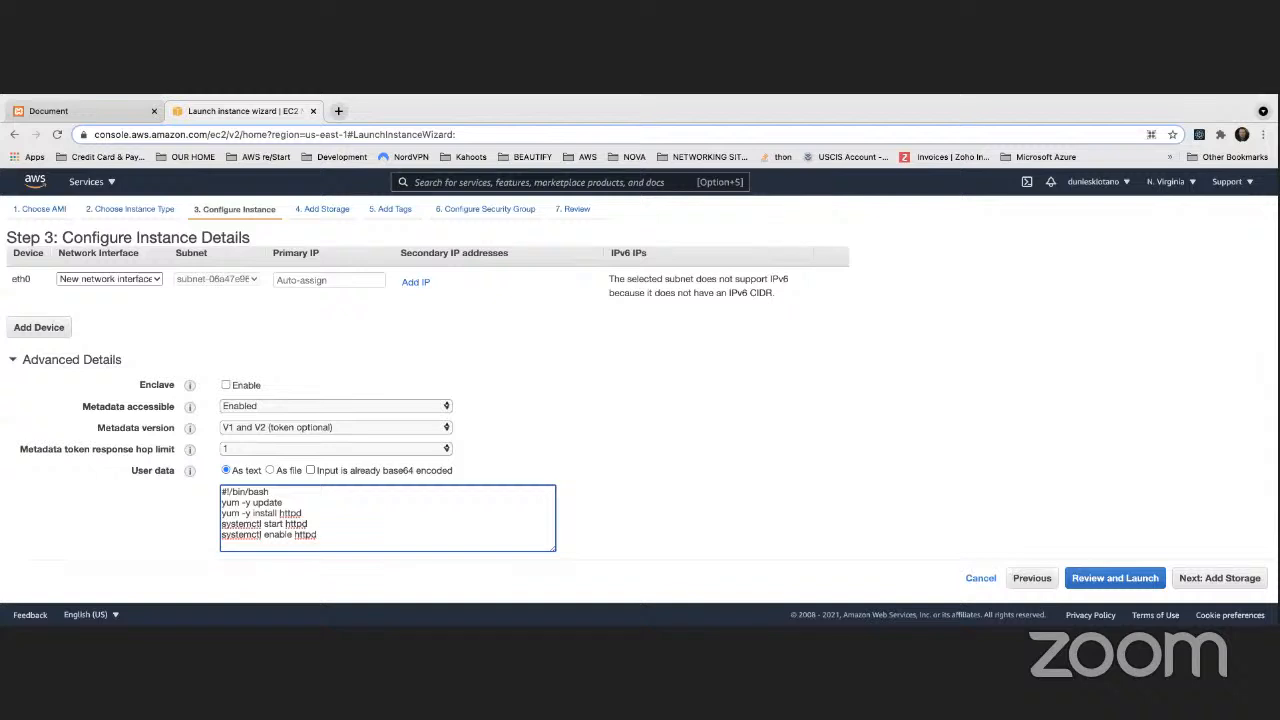
# Leave a blank line below the httpd commands and add the variable assignment instanceId=$().
pyautogui.press('Return')
pyautogui.press('Return')
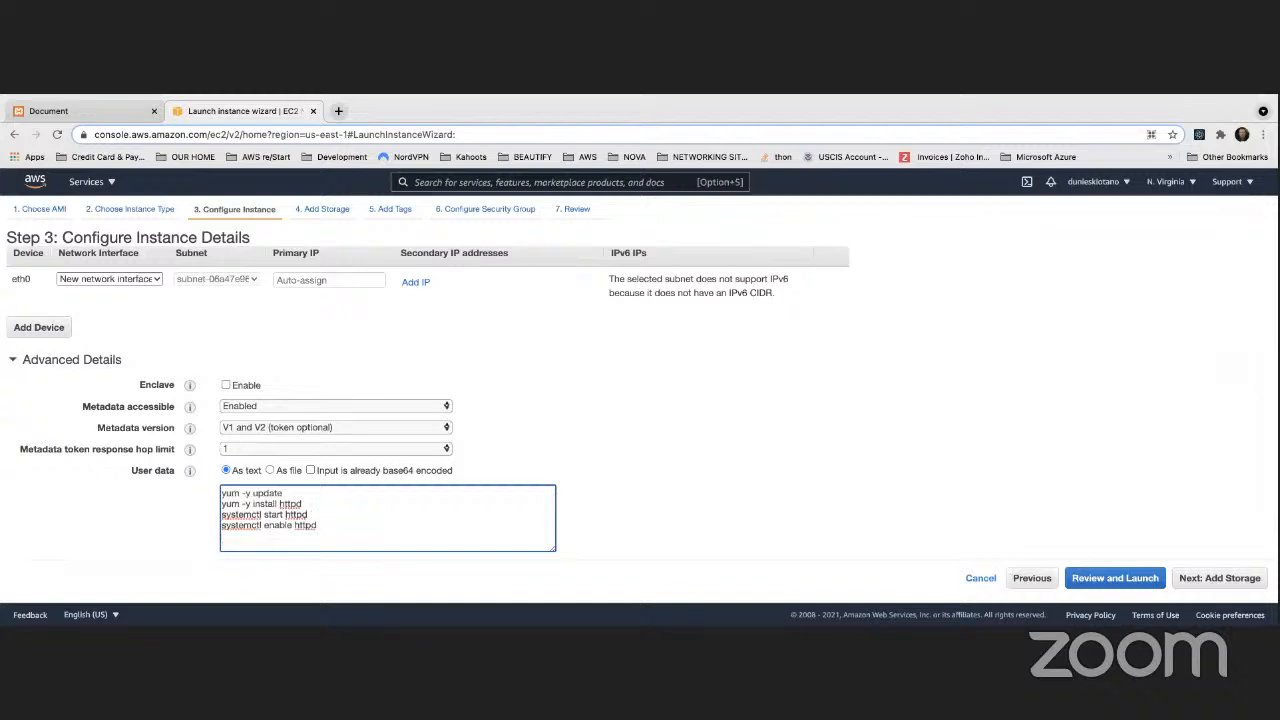
pyautogui.write('instanc')
pyautogui.write('e')
pyautogui.write('Id = ')
pyautogui.write('=')
pyautogui.write('$')
pyautogui.write('(')
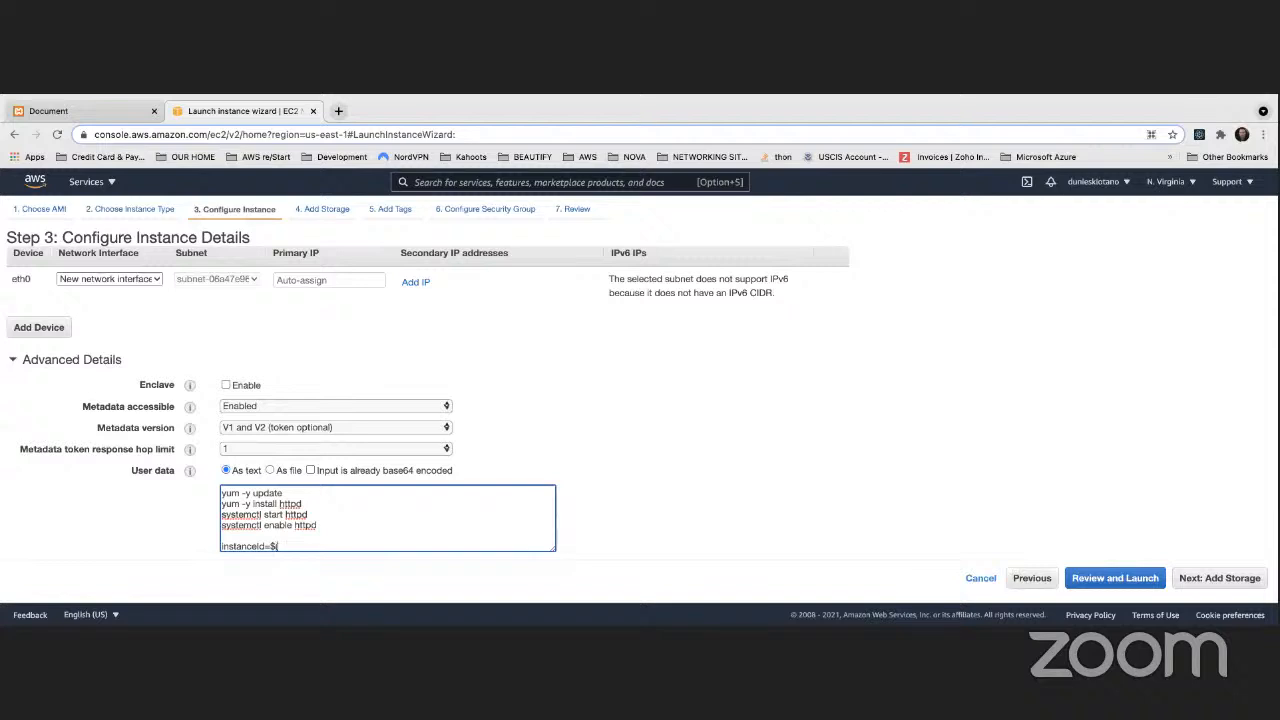
pyautogui.write(')')
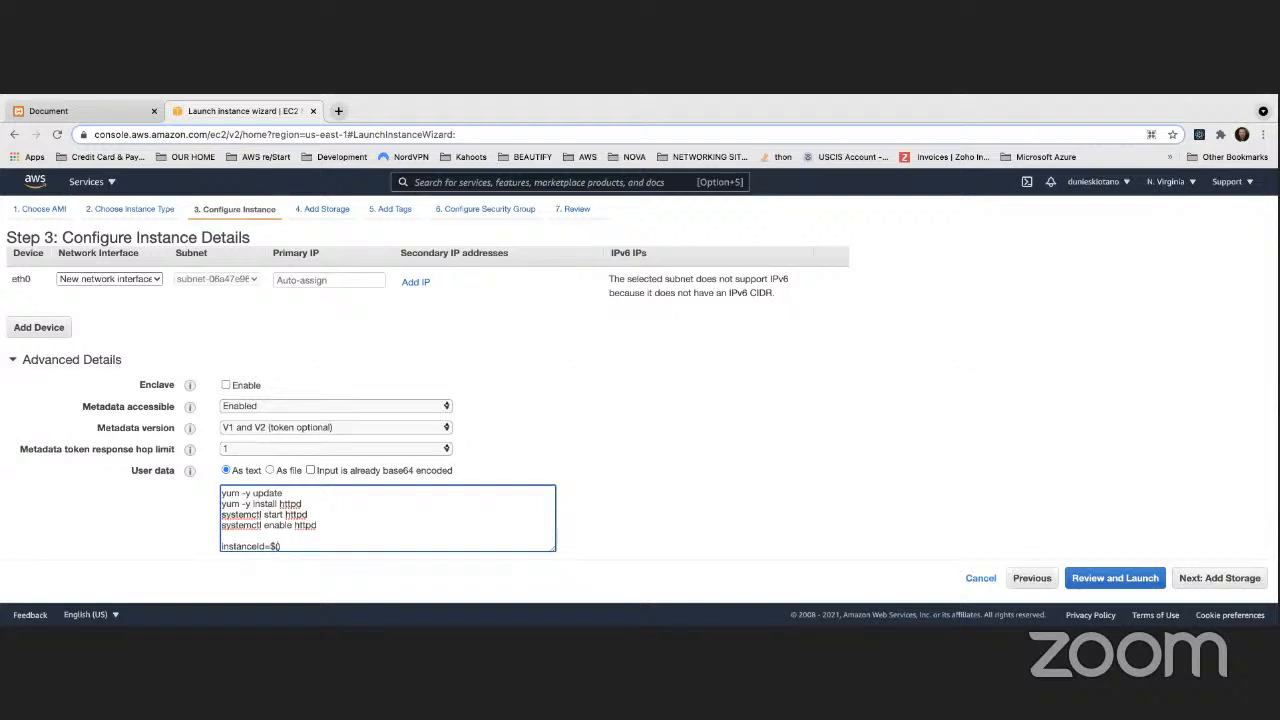
# Replace the value assigned to instanceId with the backquoted command `date`.
pyautogui.write('date')
pyautogui.press('BackSpace')
pyautogui.press('BackSpace')
pyautogui.press('BackSpace')
pyautogui.press('BackSpace')
pyautogui.press('BackSpace')
pyautogui.press('BackSpace')
pyautogui.press('BackSpace')
pyautogui.write('`date')
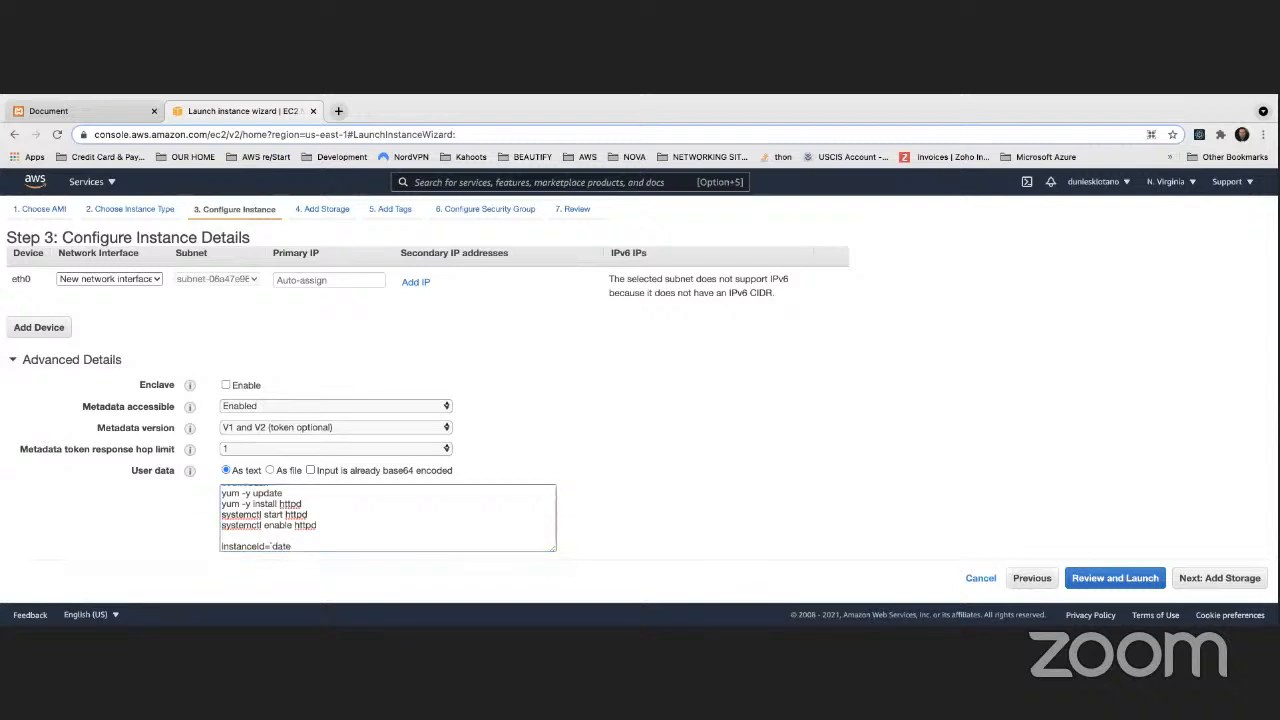
pyautogui.click(334, 544)
pyautogui.write('`')
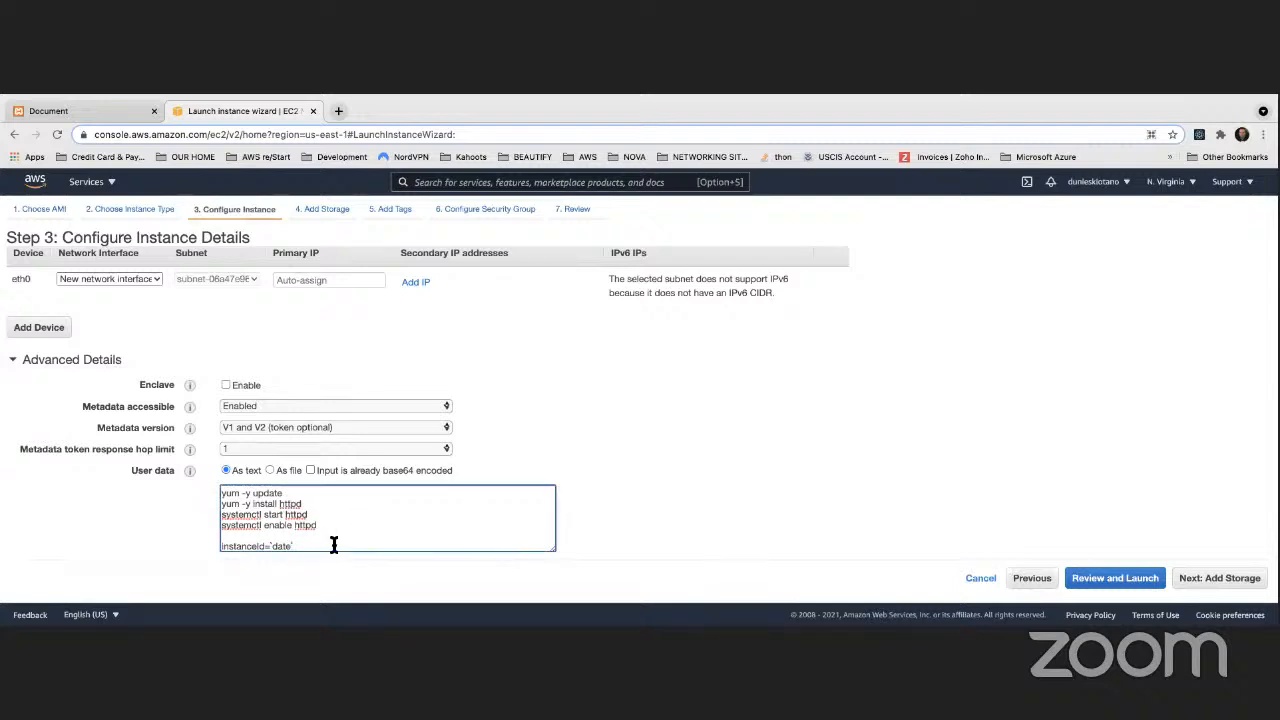
# Replace the backquoted date command assigned to instanceId with a command substitution starting with $(curl.
pyautogui.press('BackSpace')
pyautogui.press('BackSpace')
pyautogui.press('BackSpace')
pyautogui.press('BackSpace')
pyautogui.press('BackSpace')
pyautogui.write('$(')
pyautogui.write('curl')
pyautogui.write('ht')
pyautogui.write('tp')
pyautogui.write('://')
pyautogui.write('1')
pyautogui.write('69')
pyautogui.write('.254.1')
pyautogui.write('69')
pyautogui.write('.2')
pyautogui.write('54')
pyautogui.write('/latest')
pyautogui.write('meta')
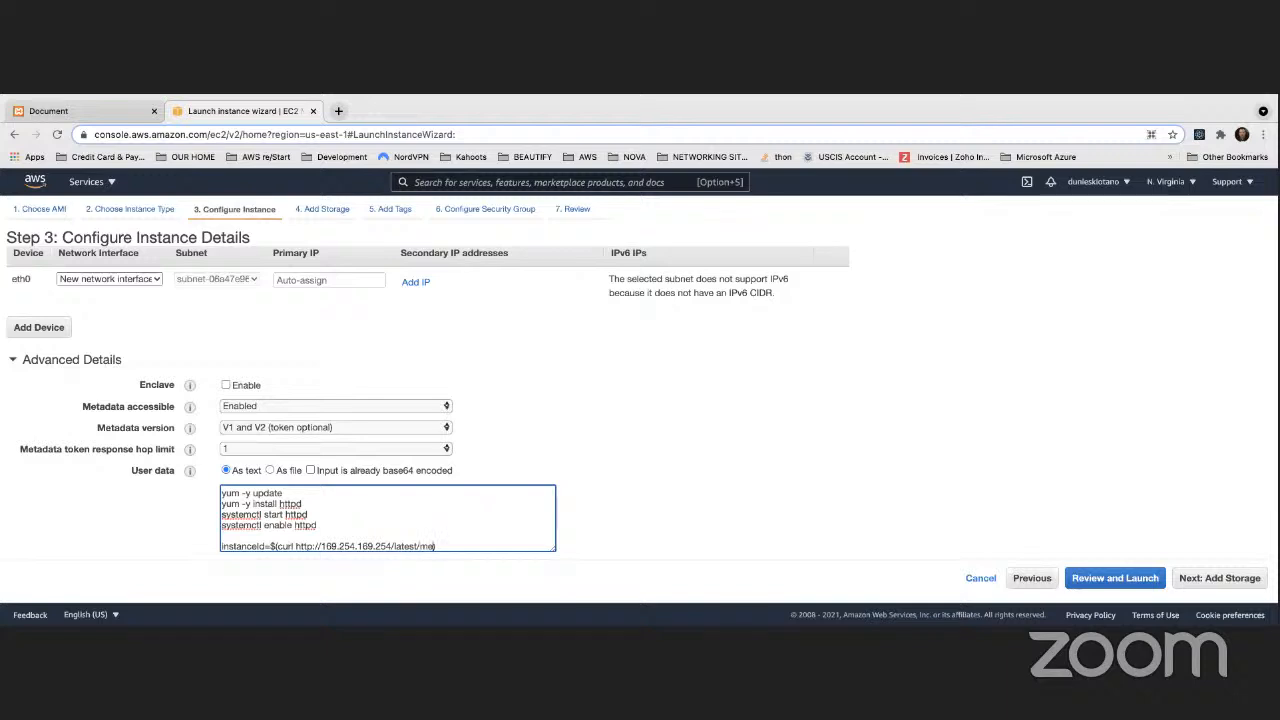
pyautogui.write('-data/')
pyautogui.write('instance-id)')
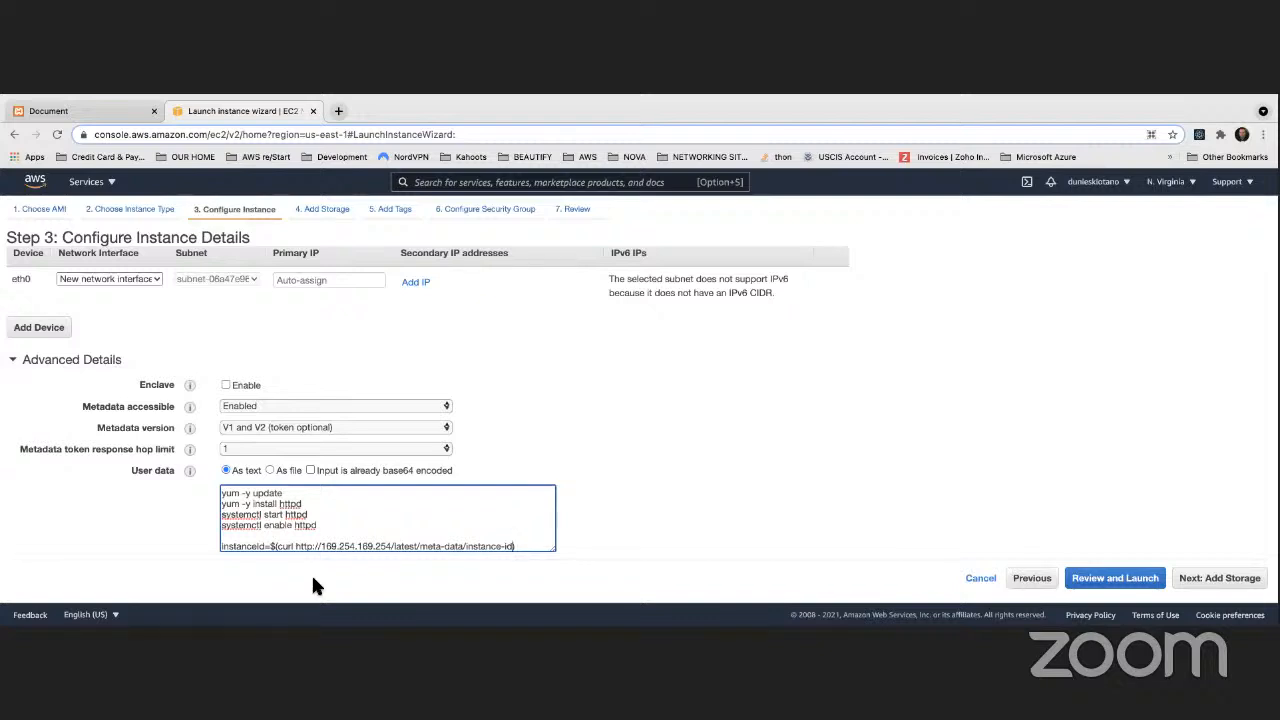
pyautogui.moveTo(278, 547); pyautogui.dragTo(462, 547)
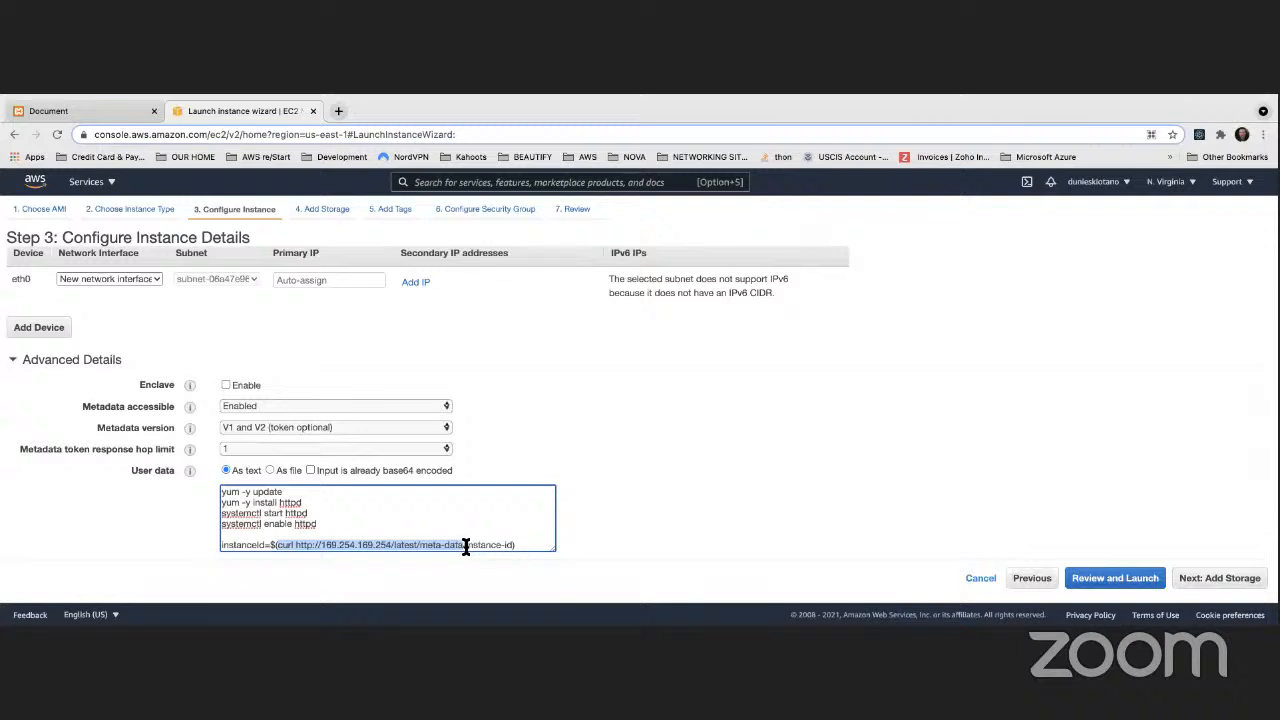
pyautogui.moveTo(465, 547); pyautogui.dragTo(511, 545)
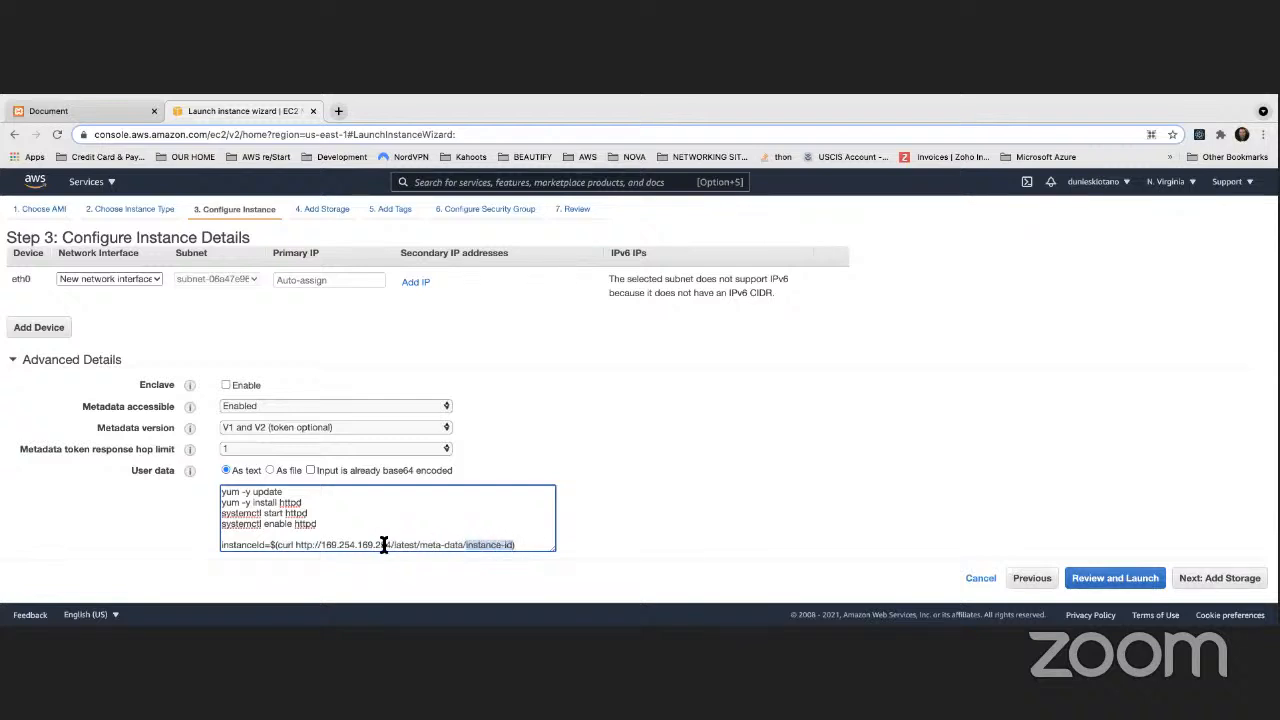
pyautogui.click(465, 537)
pyautogui.moveTo(465, 545); pyautogui.dragTo(511, 545)
pyautogui.moveTo(223, 545); pyautogui.dragTo(262, 545)
pyautogui.click(531, 546)
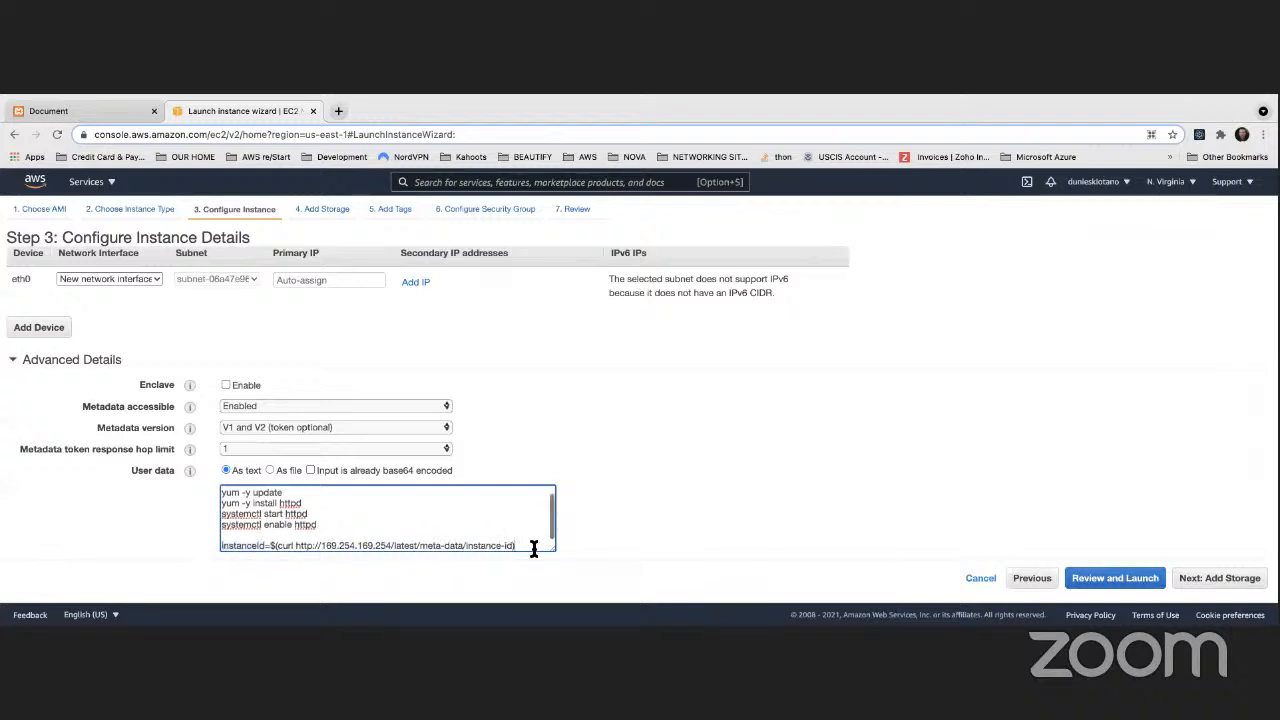
pyautogui.press('Return')
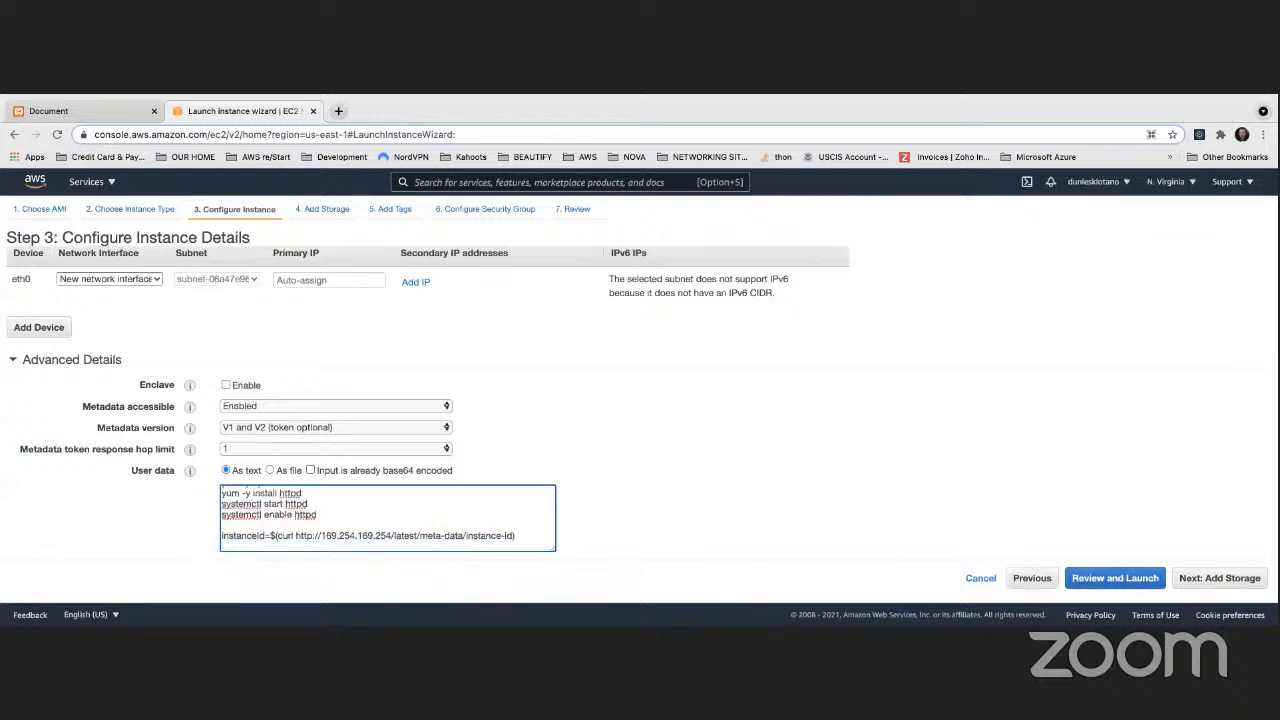
pyautogui.write('host=$(')
pyautogui.moveTo(278, 537); pyautogui.dragTo(466, 537)
pyautogui.press('super+c')
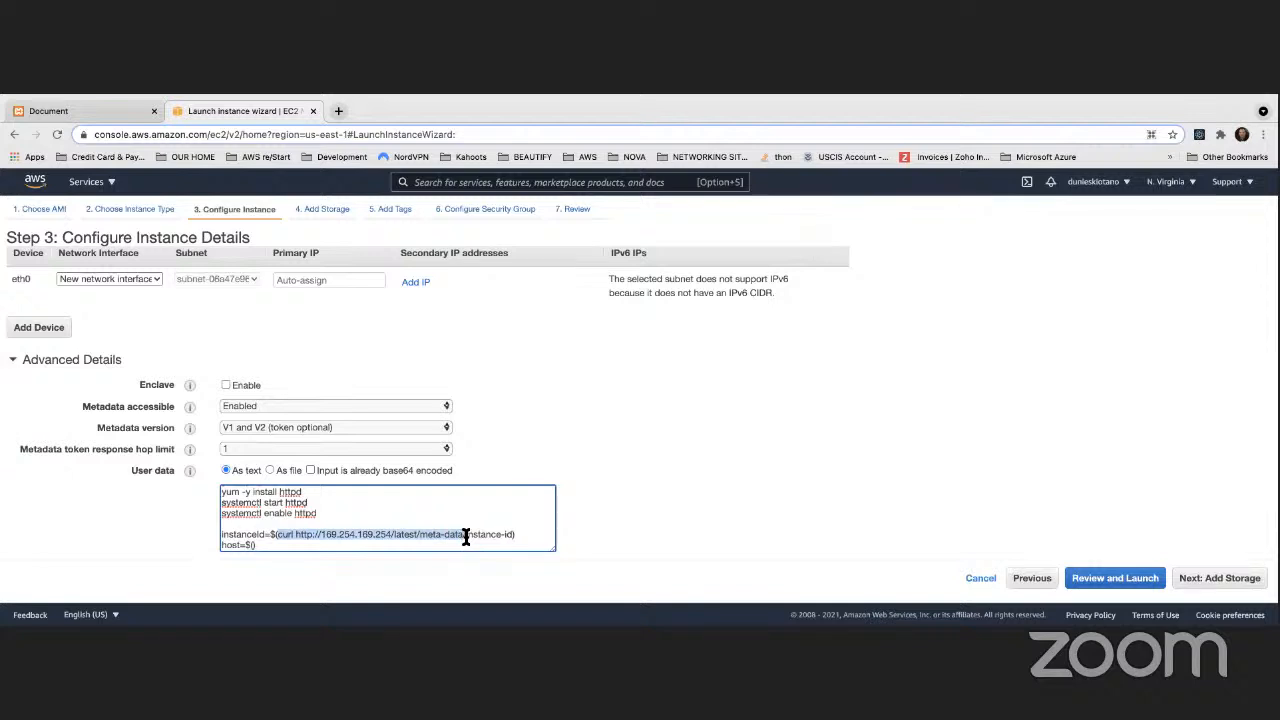
pyautogui.click(253, 547)
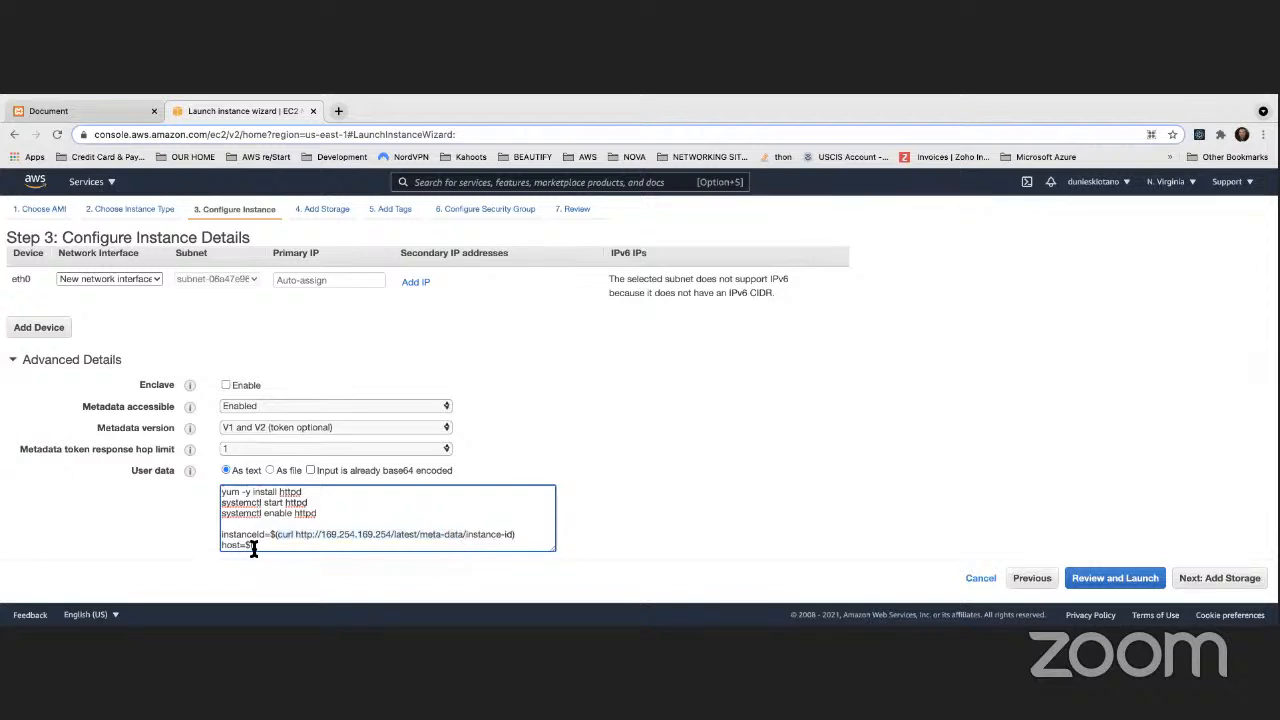
pyautogui.press('super+v')
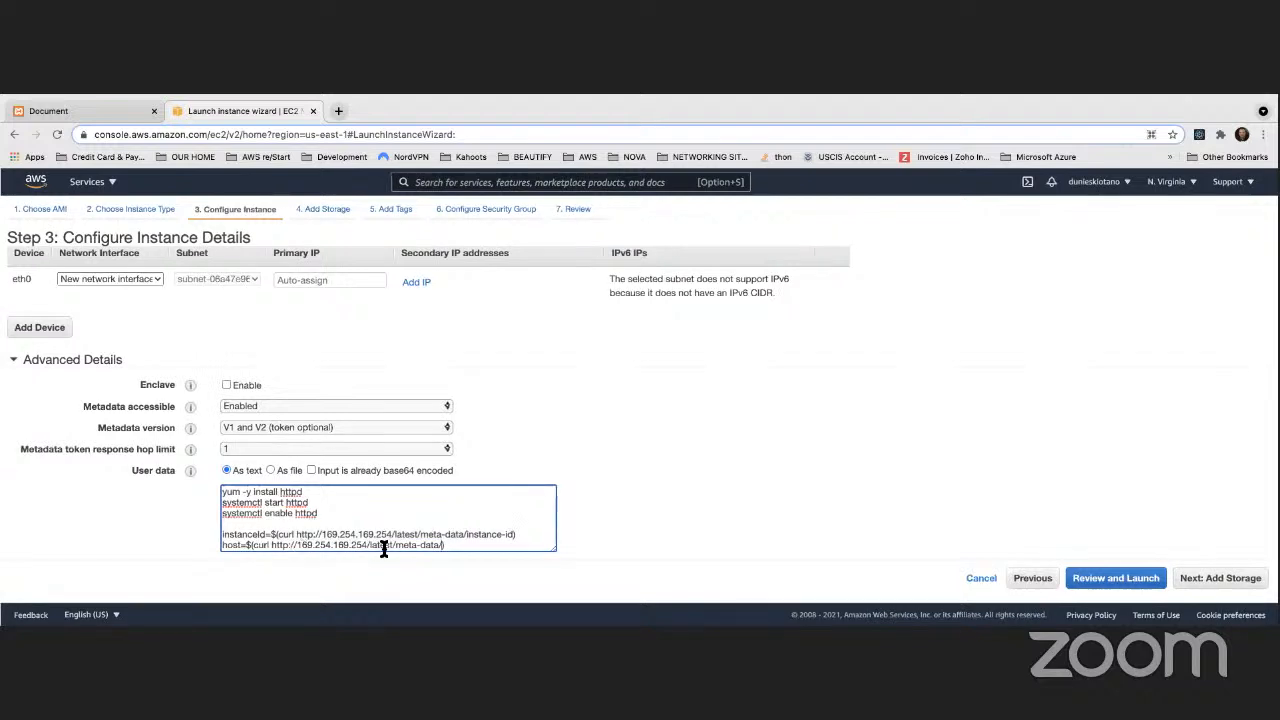
pyautogui.scroll(1, 480, 537)
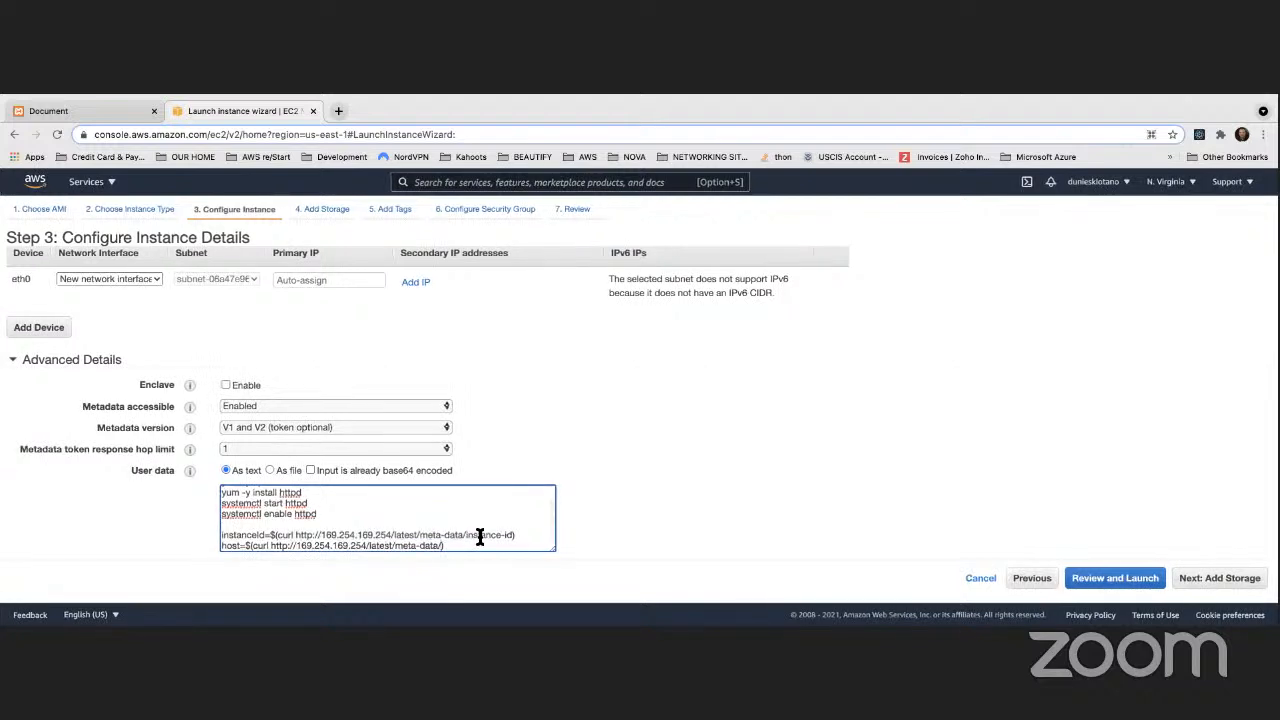
pyautogui.write('hostname)')
# Leave a blank line below the host assignment and add echo "<html><h1></h1><h2></h2></html>".
pyautogui.press('Return')
pyautogui.press('Return')
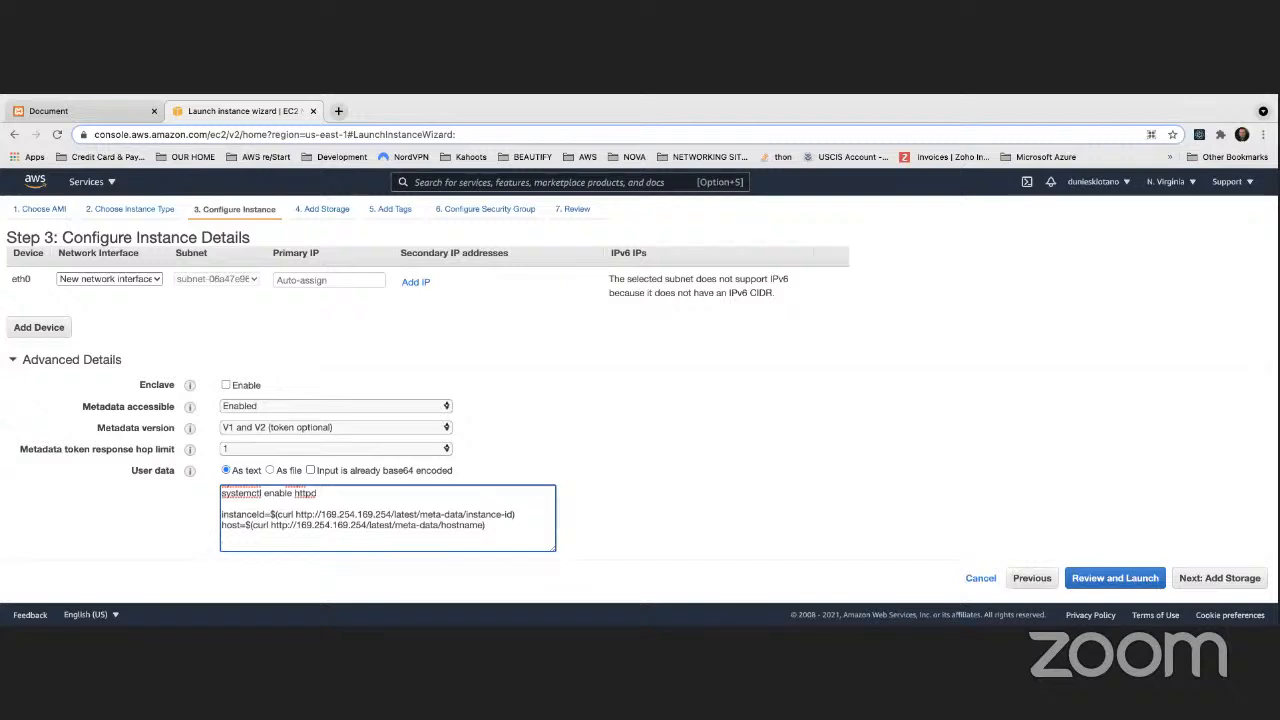
pyautogui.write('echo ""')
pyautogui.press('Left')
pyautogui.write('<html><h1></h1></html>')
pyautogui.scroll(-1, 305, 546)
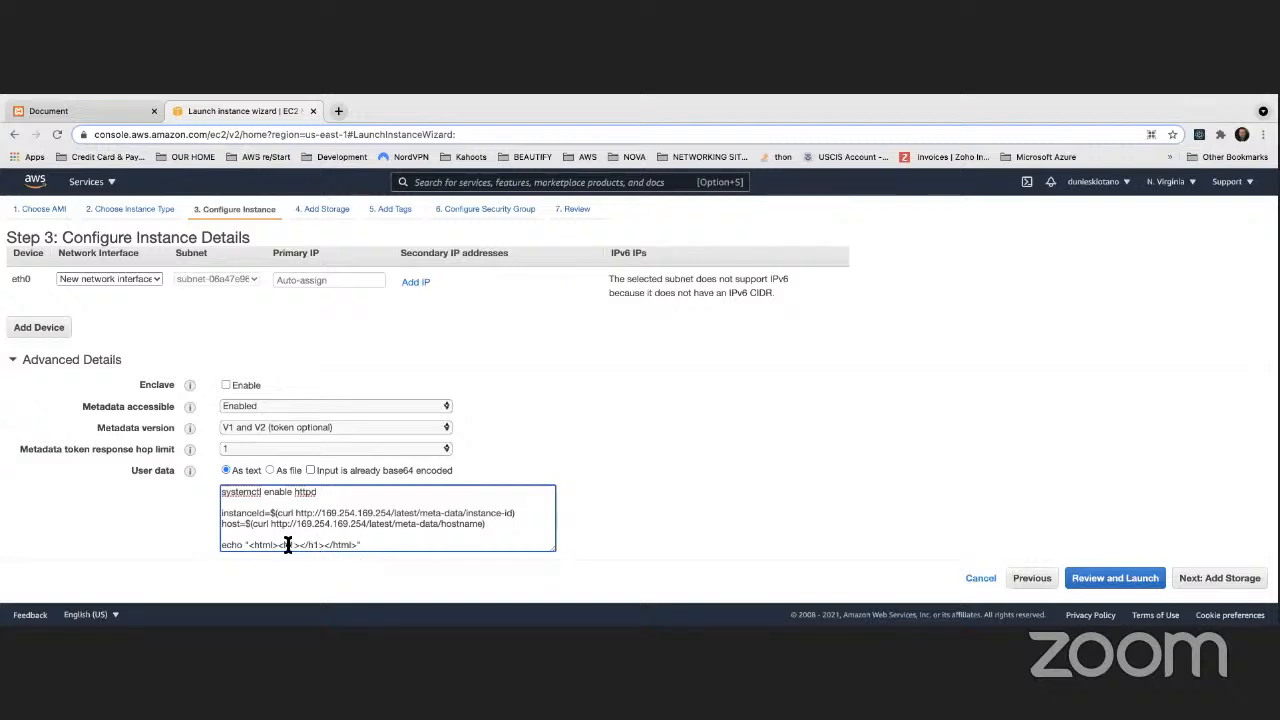
pyautogui.click(325, 545)
pyautogui.write('<h2></h2>')
# Redirect the echo command's output to /var/www/html/index.html.
pyautogui.write('>')
pyautogui.write('/var')
pyautogui.write('/www/html/')
pyautogui.write('ind')
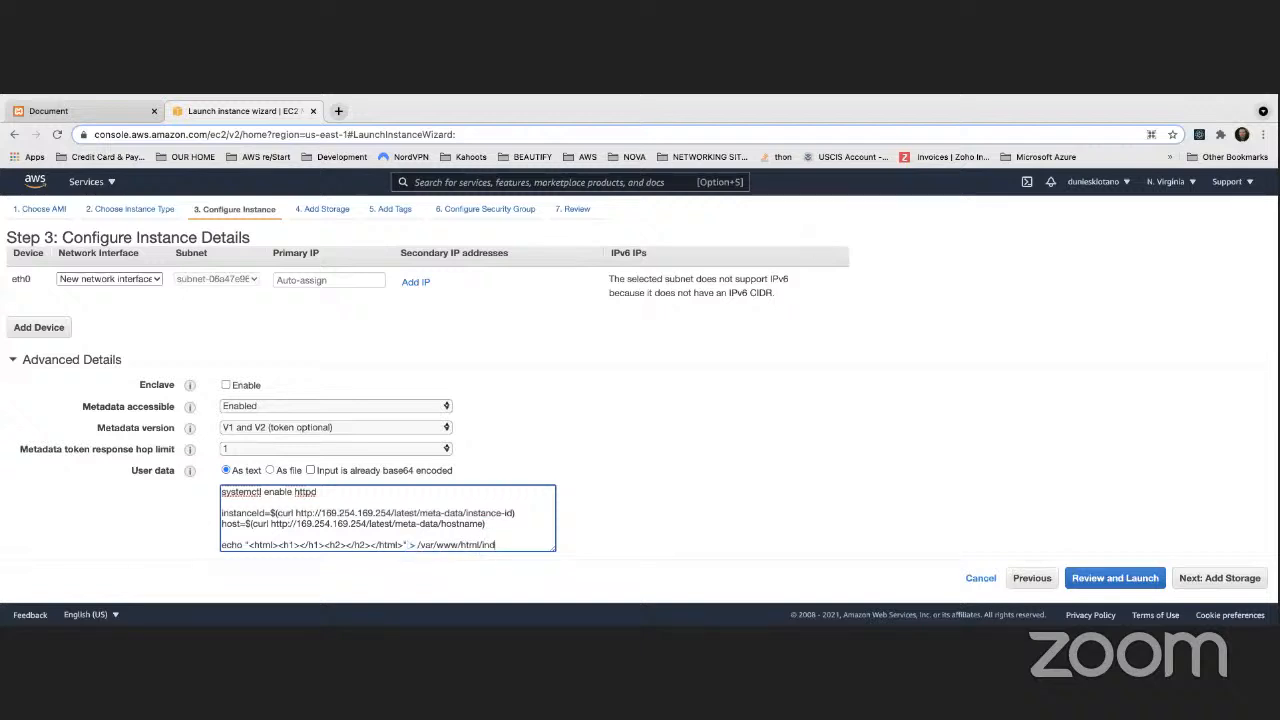
pyautogui.write('ex.html')
pyautogui.doubleClick(505, 545)
pyautogui.moveTo(418, 545); pyautogui.dragTo(472, 547)
pyautogui.click(537, 535)
# Fill the h1 heading in the echo command with the text Instance ID: $instanceId.
pyautogui.click(300, 545)
pyautogui.write('Instance')
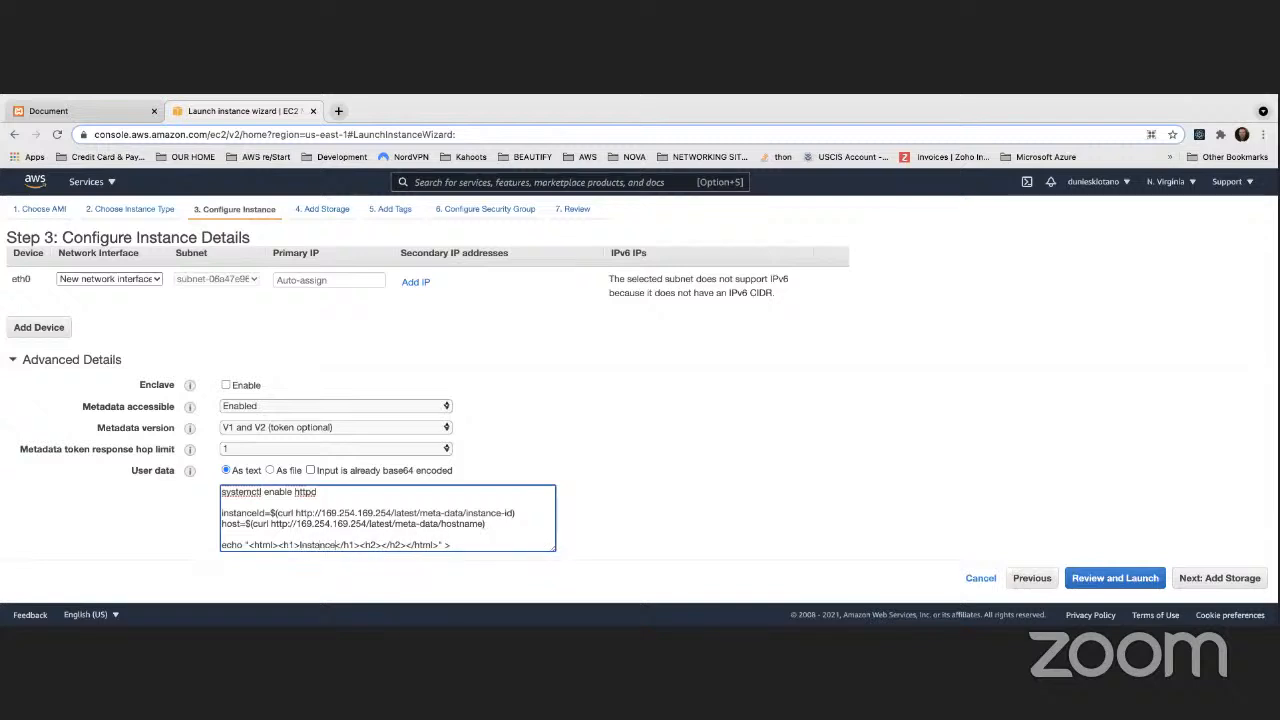
pyautogui.write(' ID: $instance')
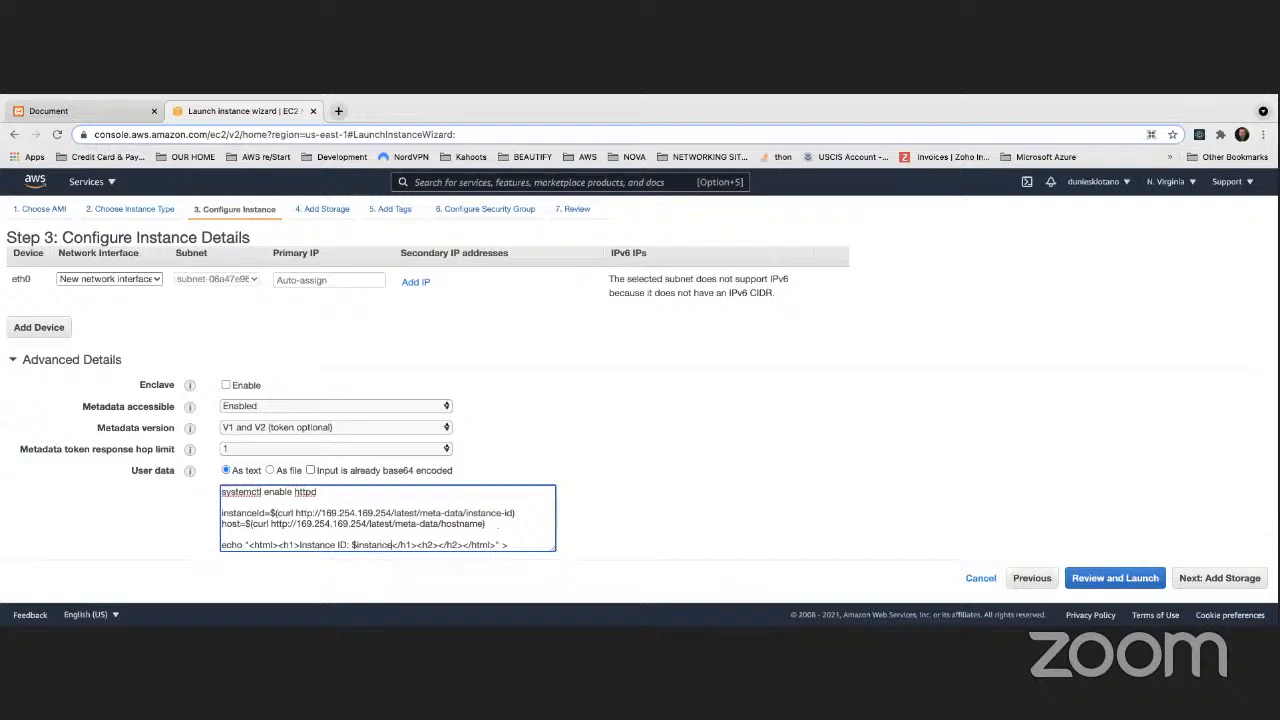
pyautogui.write('Id')
pyautogui.moveTo(222, 512); pyautogui.dragTo(264, 513)
pyautogui.moveTo(352, 545); pyautogui.dragTo(367, 541)
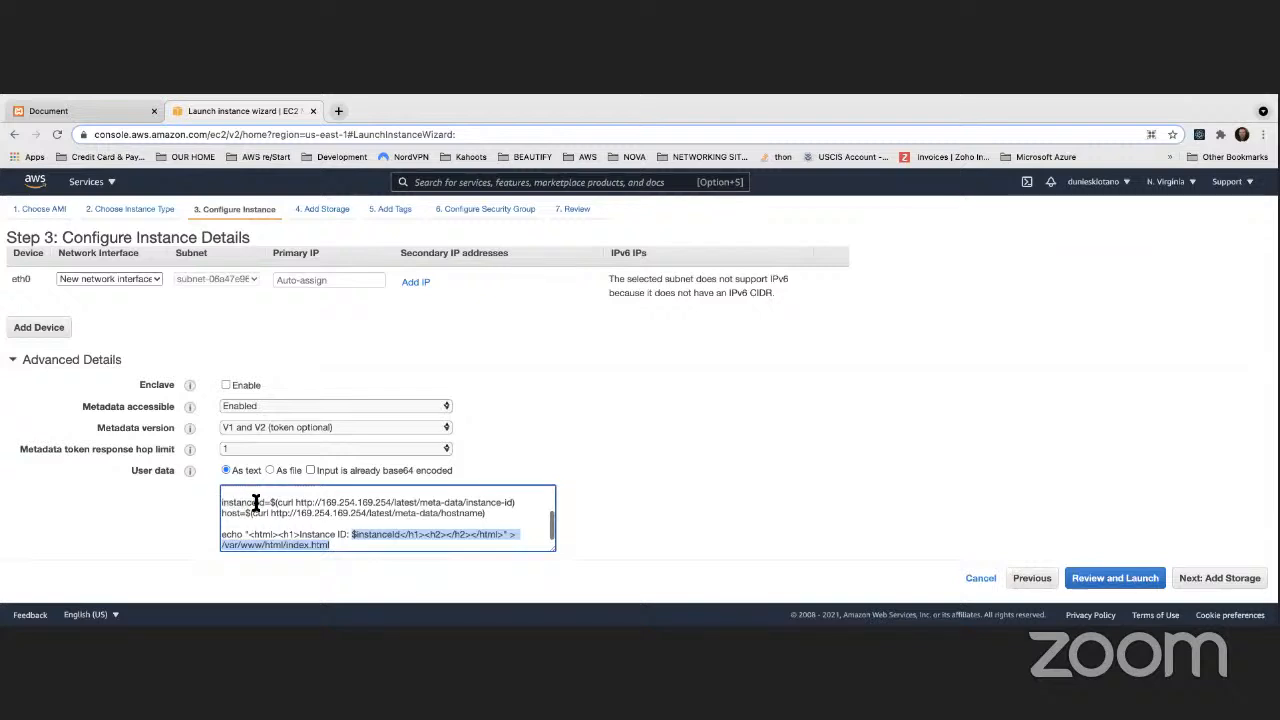
pyautogui.click(376, 537)
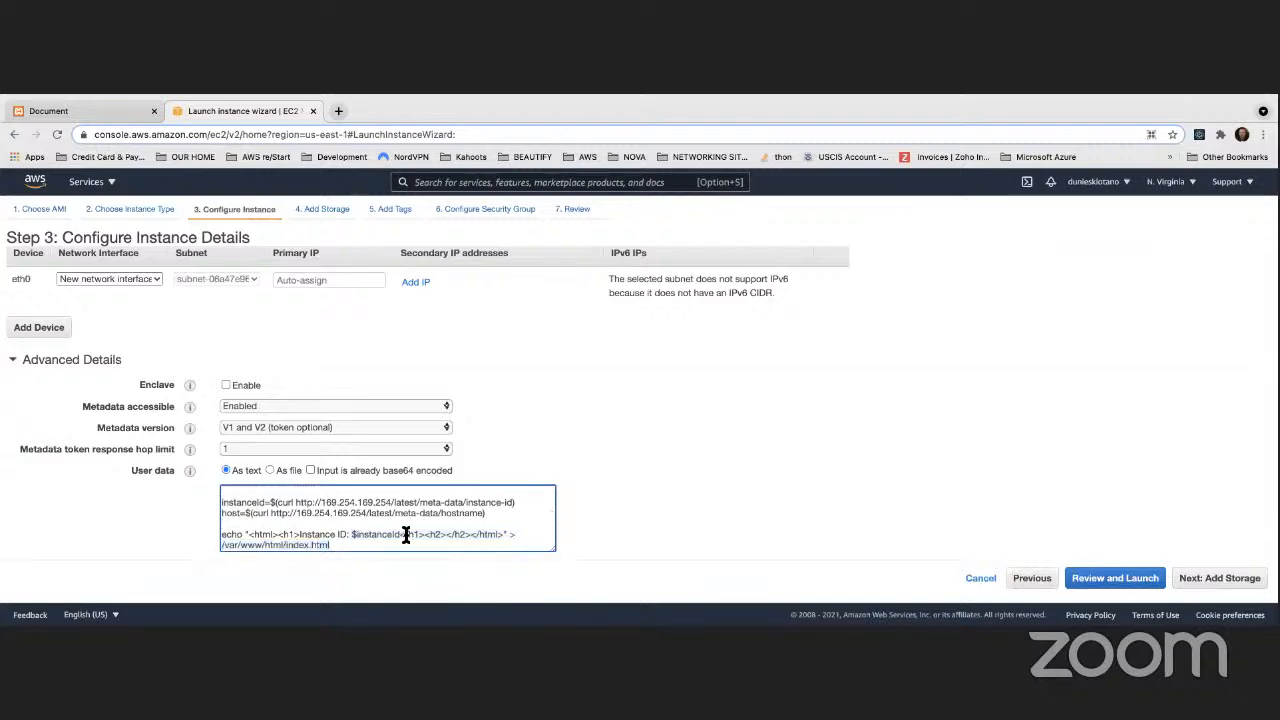
# Append <br/>Host: $host after $instanceId inside the h1 heading.
pyautogui.click(413, 534)
pyautogui.click(400, 535)
pyautogui.write('<br/>')
pyautogui.click(420, 535)
pyautogui.write('Hos')
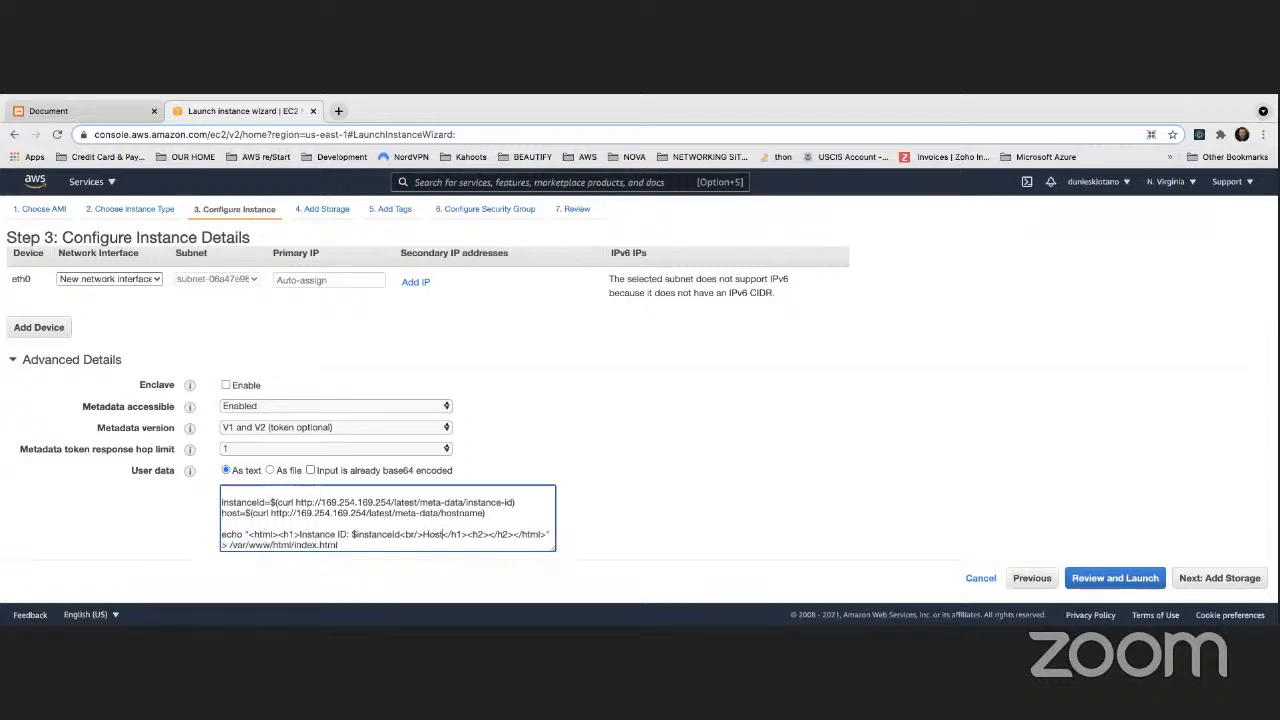
pyautogui.write('t: $h')
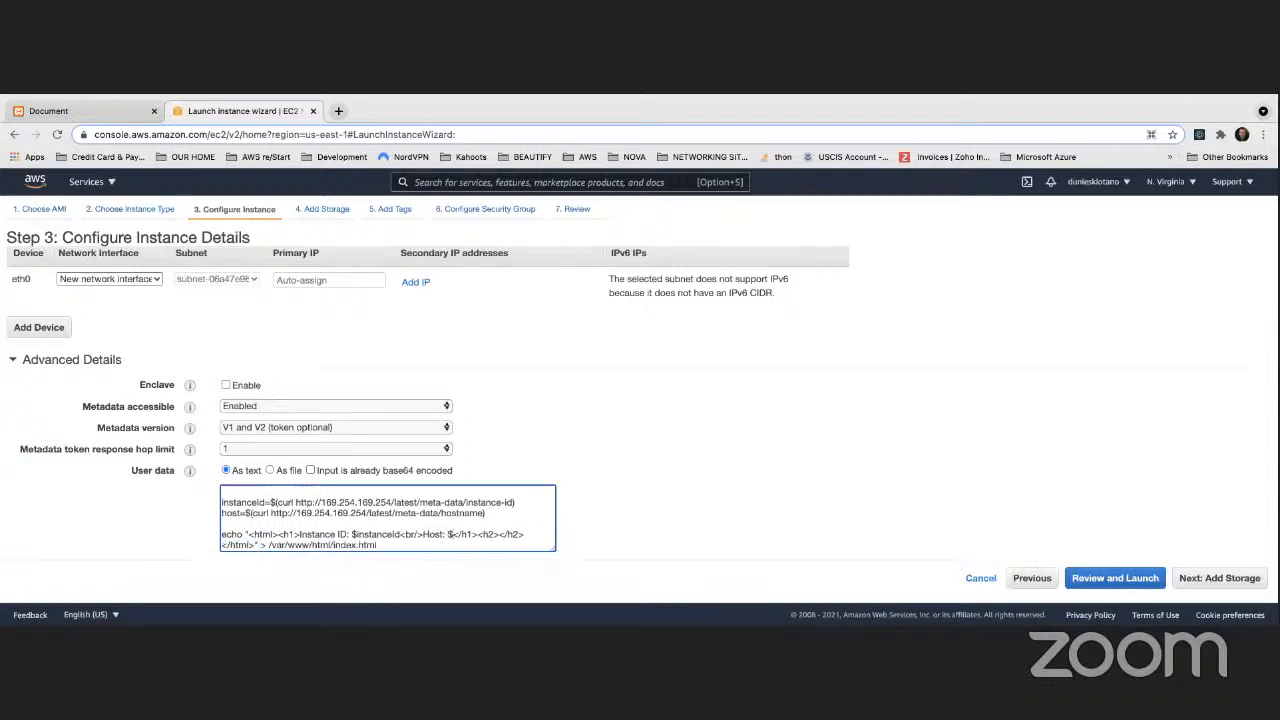
pyautogui.write('ost')
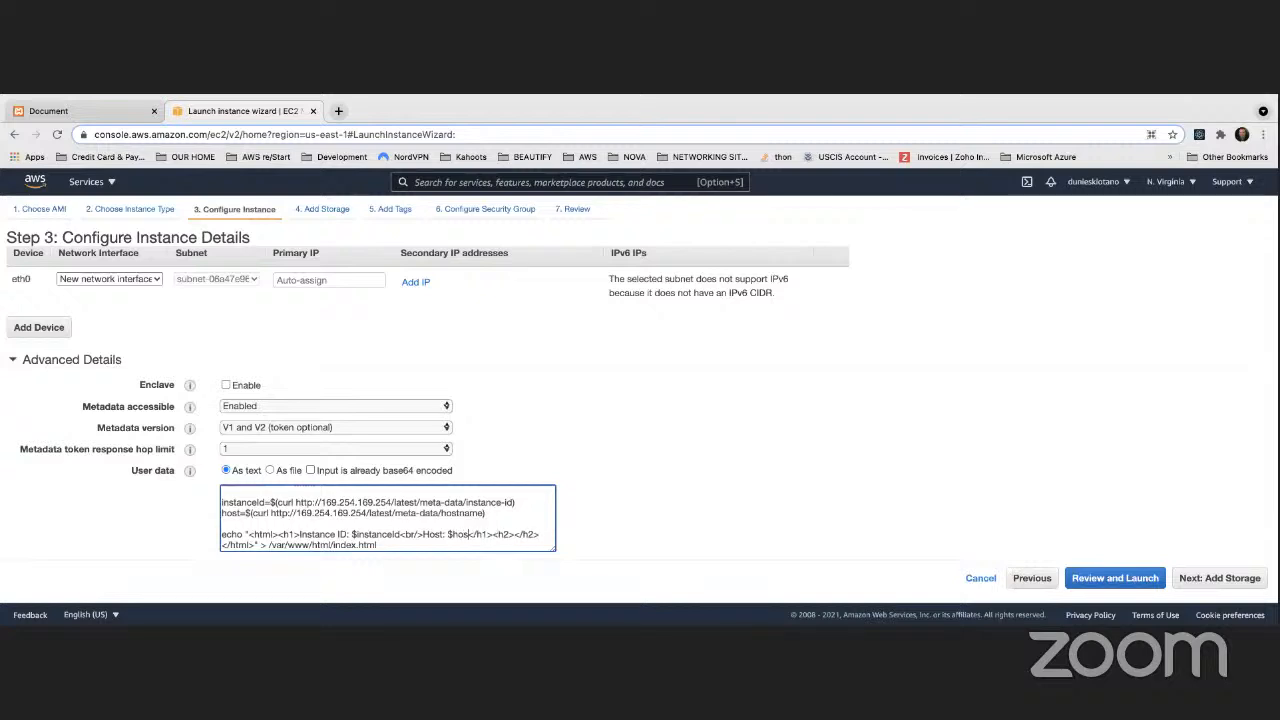
pyautogui.doubleClick(229, 514)
# Fill the h2 heading in the echo command with the text Northern Virginia.
pyautogui.click(518, 535)
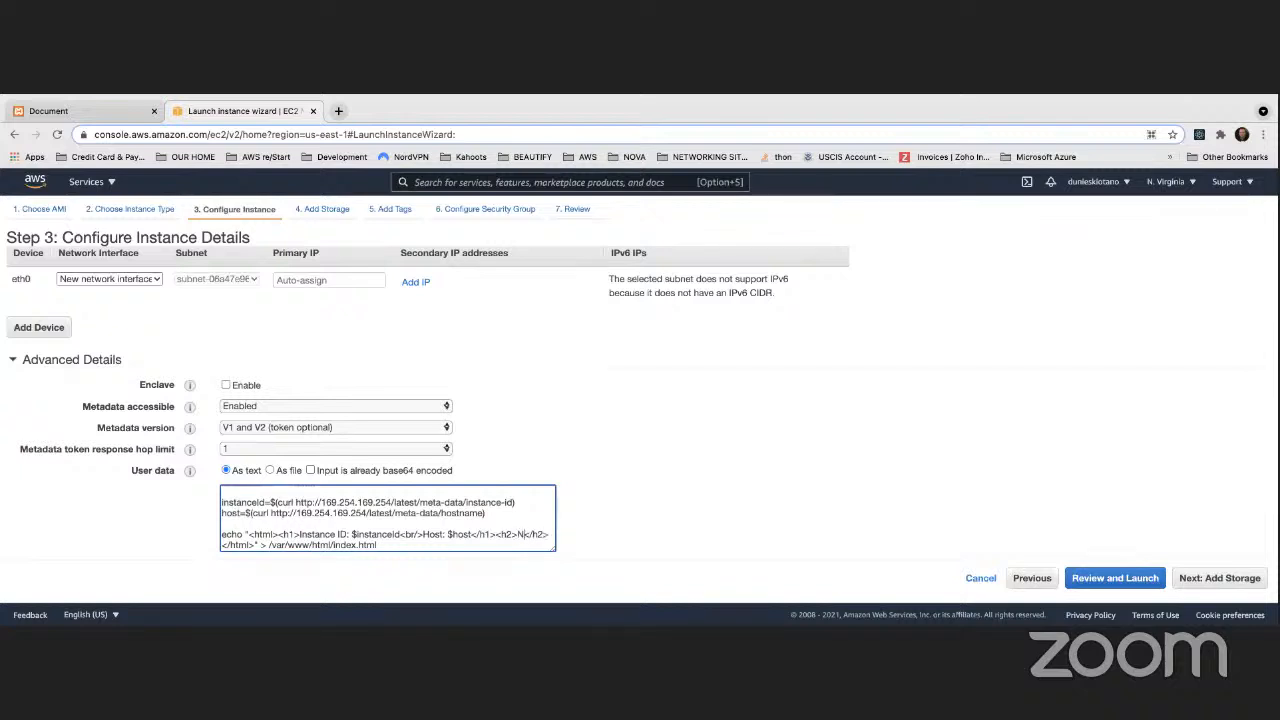
pyautogui.write('Nrthe')
pyautogui.press('BackSpace')
pyautogui.press('BackSpace')
pyautogui.press('BackSpace')
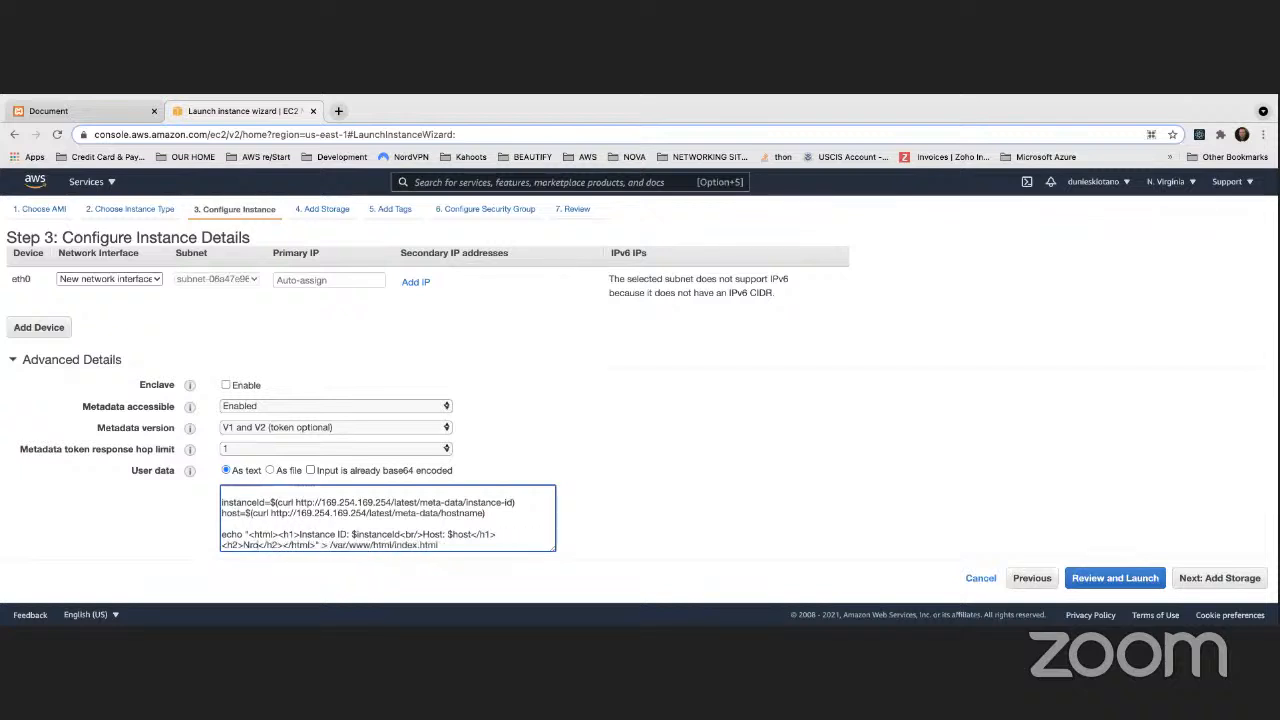
pyautogui.press('BackSpace')
pyautogui.write('orthern')
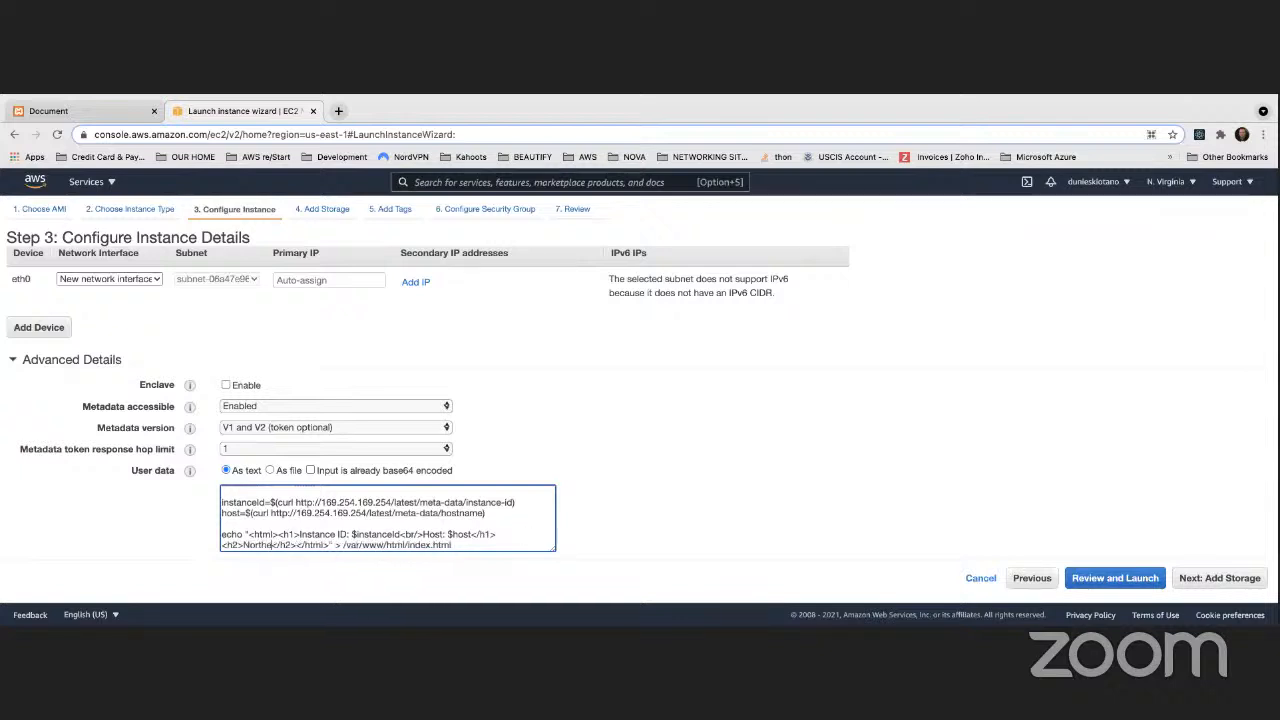
pyautogui.write(' Vi')
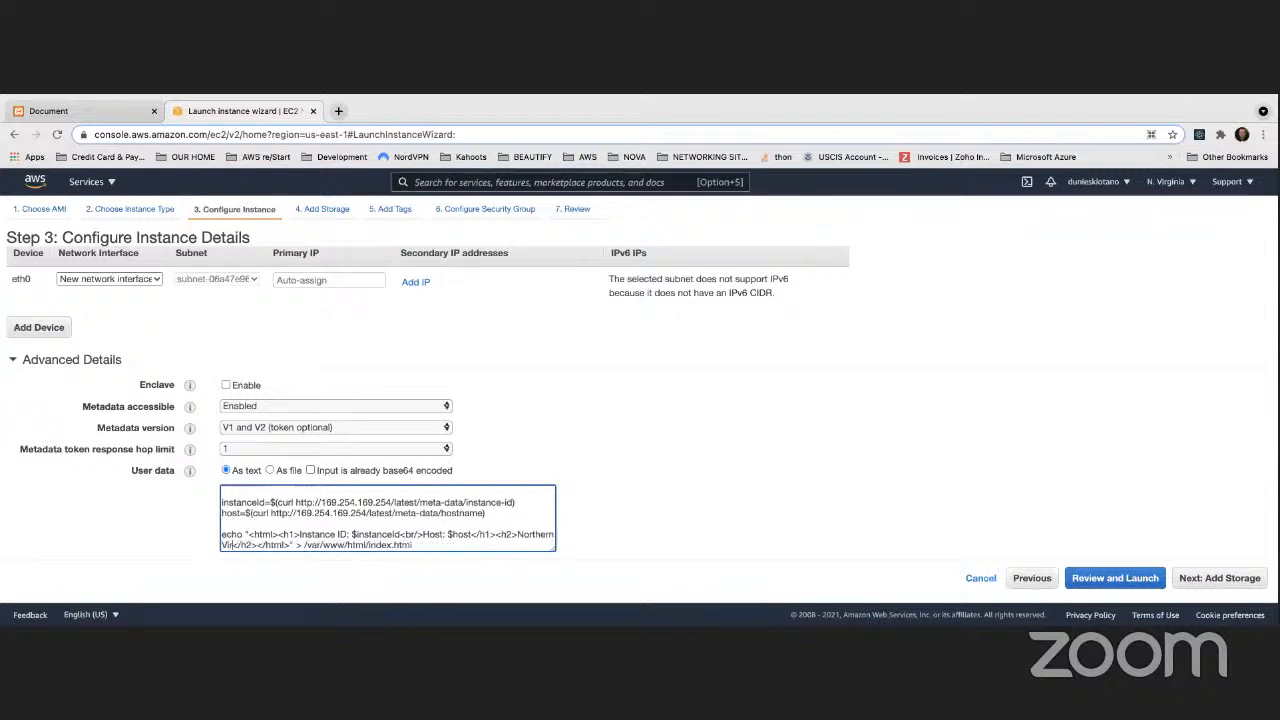
pyautogui.write('rginia')
# Copy the entire user data script to the clipboard.
pyautogui.tripleClick(434, 543)
pyautogui.press('super+a')
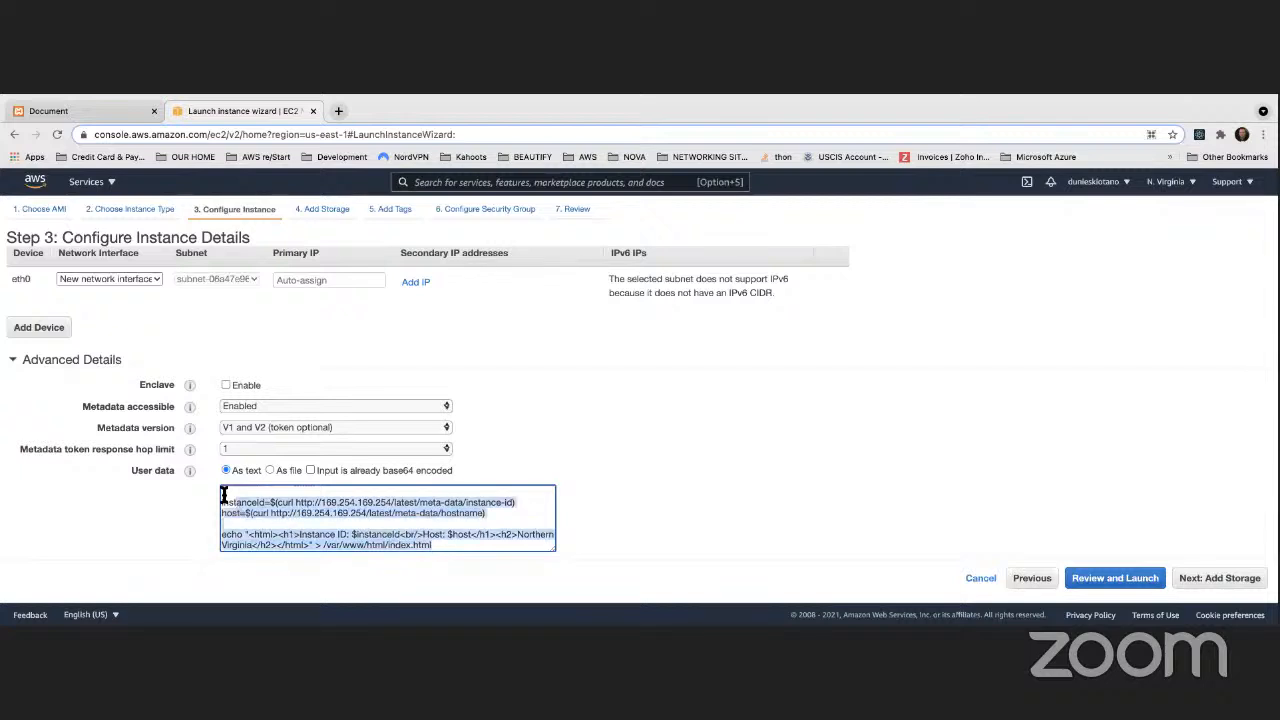
pyautogui.scroll(3, 250, 508)
pyautogui.rightClick(261, 513)
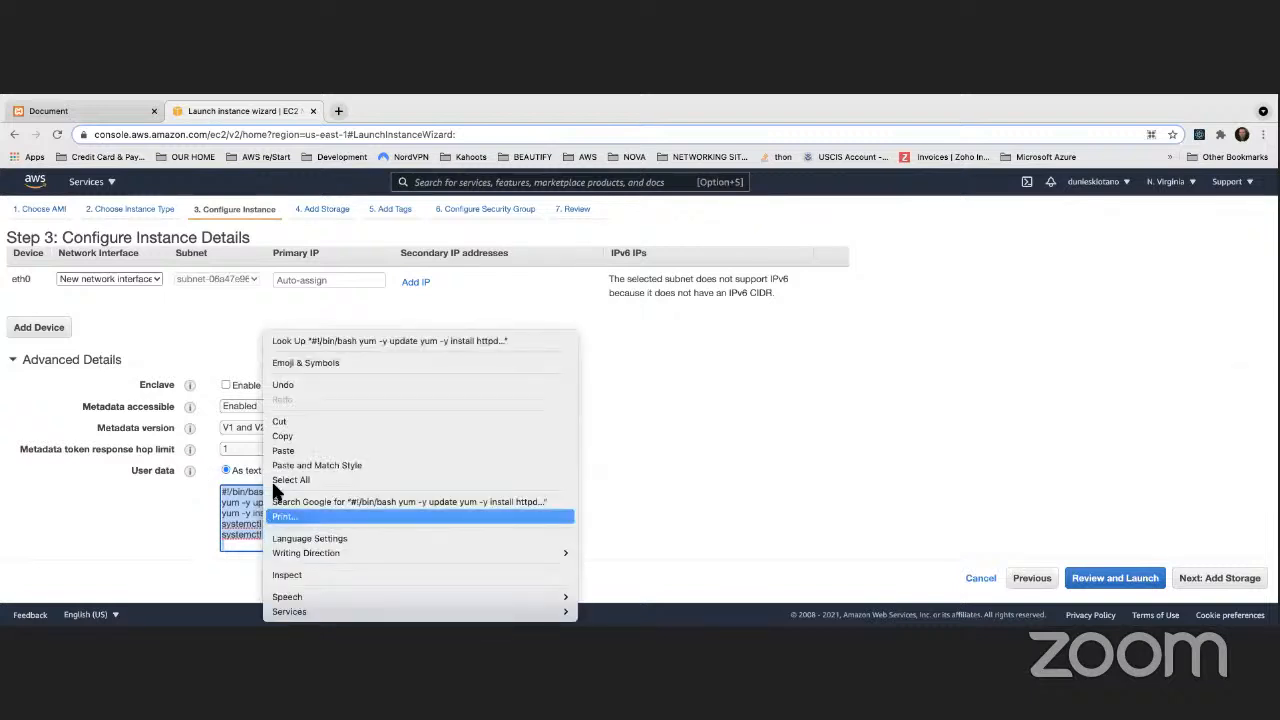
pyautogui.click(281, 435)
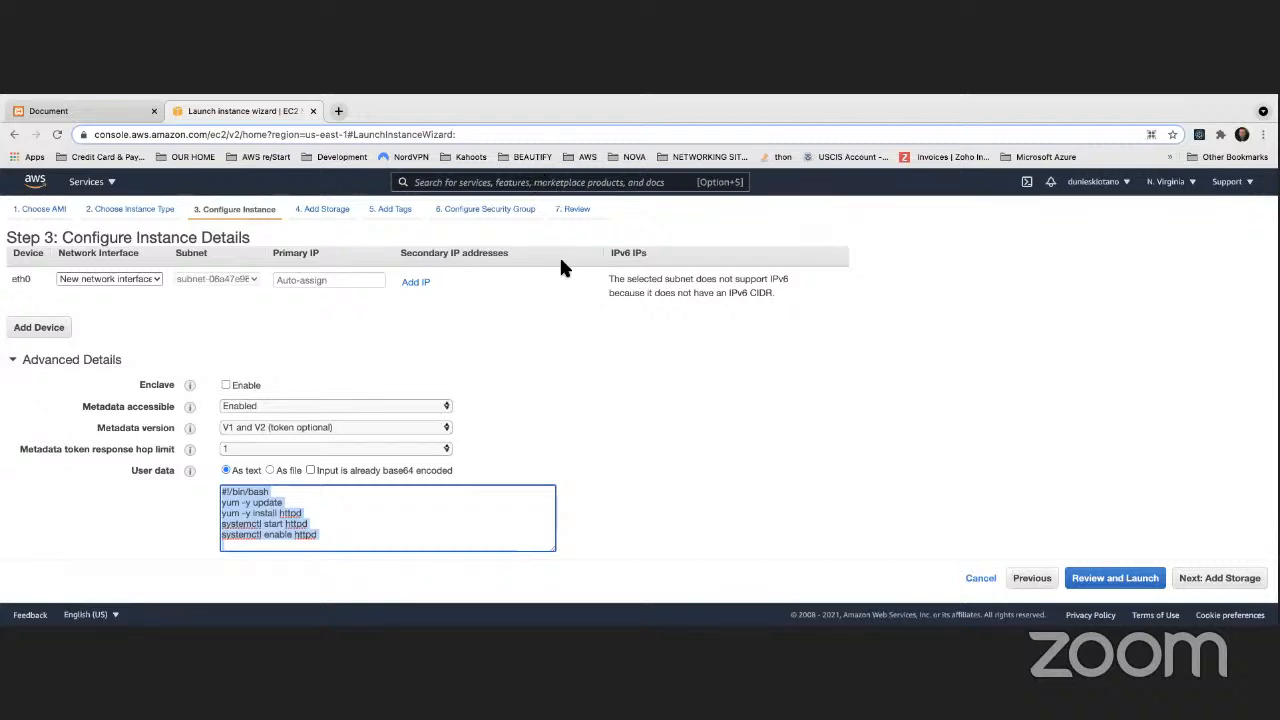
# Review the user data script from the shebang line through the HTML headings, variables and index.html output path.
pyautogui.click(296, 514)
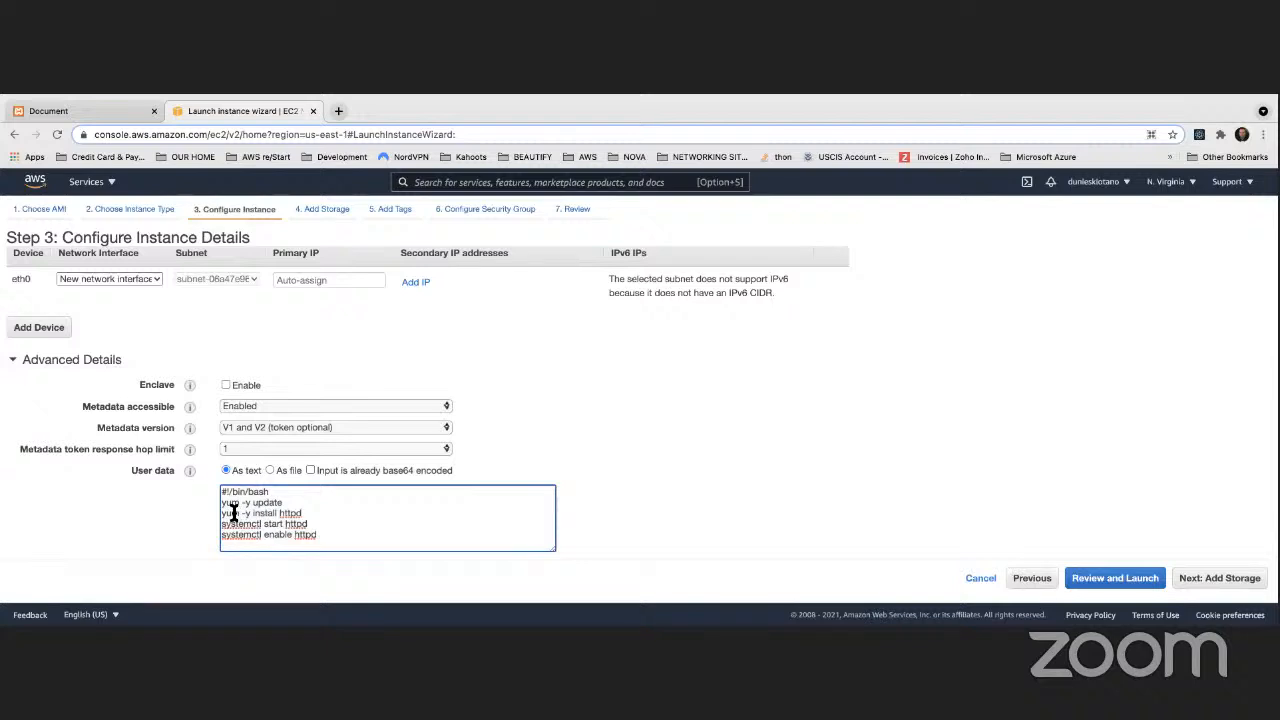
pyautogui.press('super+v')
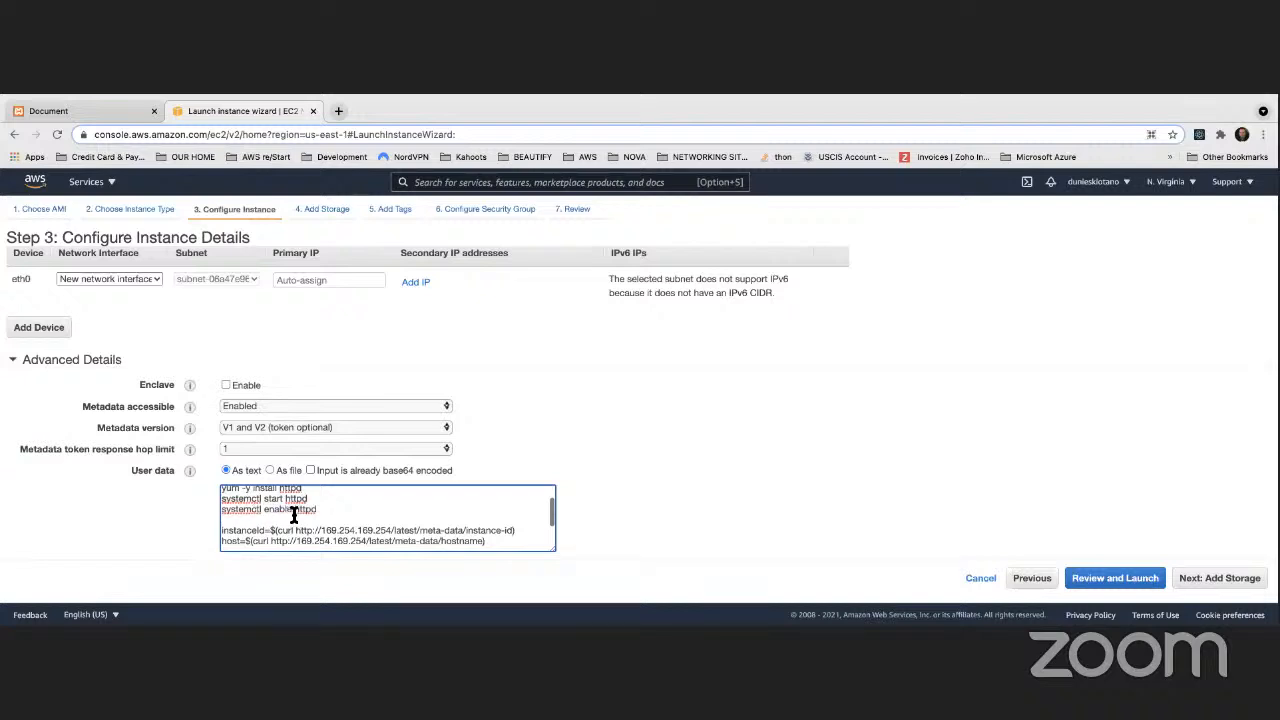
pyautogui.scroll(-2, 294, 514)
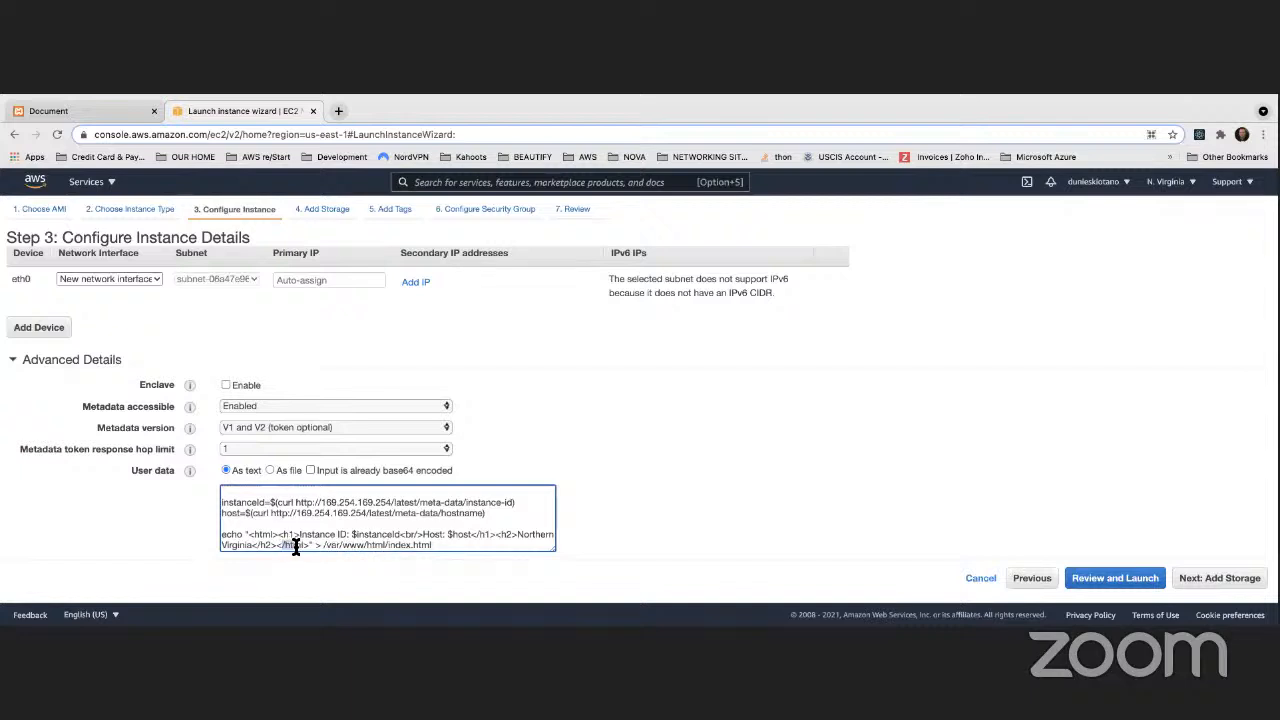
pyautogui.moveTo(279, 534); pyautogui.dragTo(293, 535)
pyautogui.moveTo(470, 534); pyautogui.dragTo(516, 535)
pyautogui.moveTo(251, 545); pyautogui.dragTo(271, 545)
pyautogui.moveTo(351, 535); pyautogui.dragTo(400, 535)
pyautogui.click(446, 541)
pyautogui.moveTo(388, 545); pyautogui.dragTo(434, 547)
pyautogui.scroll(5, 380, 520)
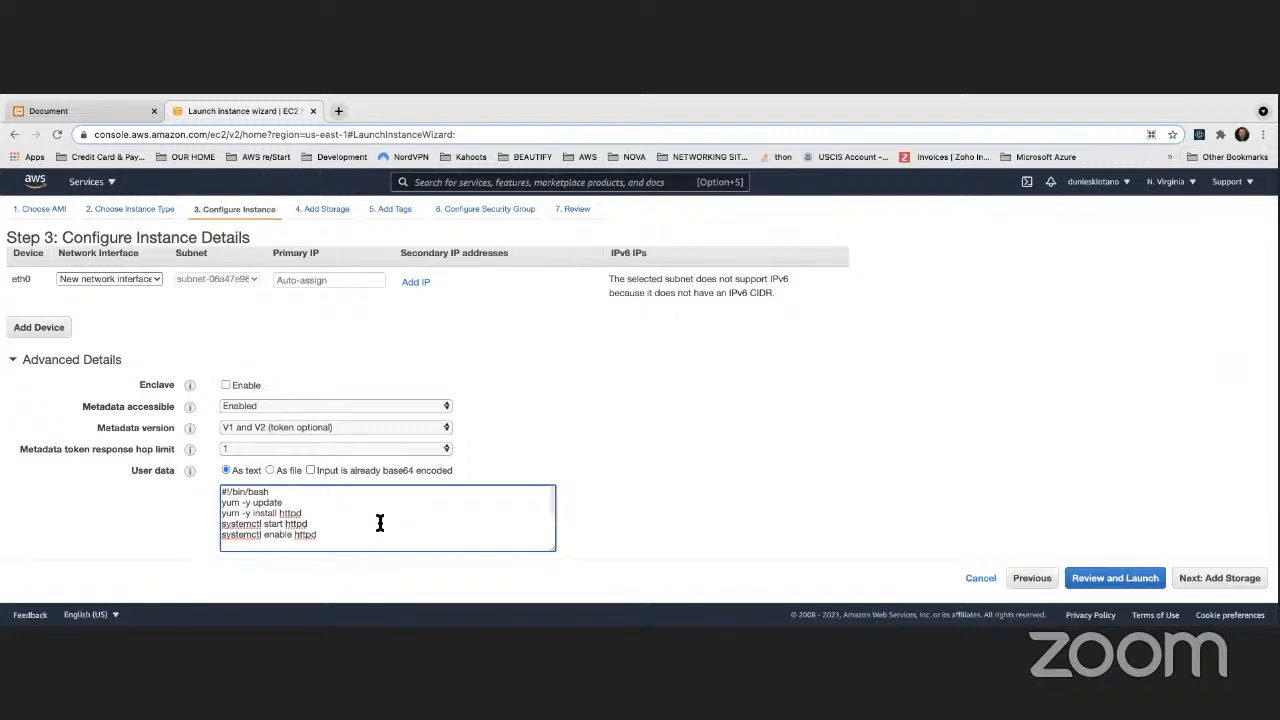
pyautogui.scroll(-5, 380, 522)
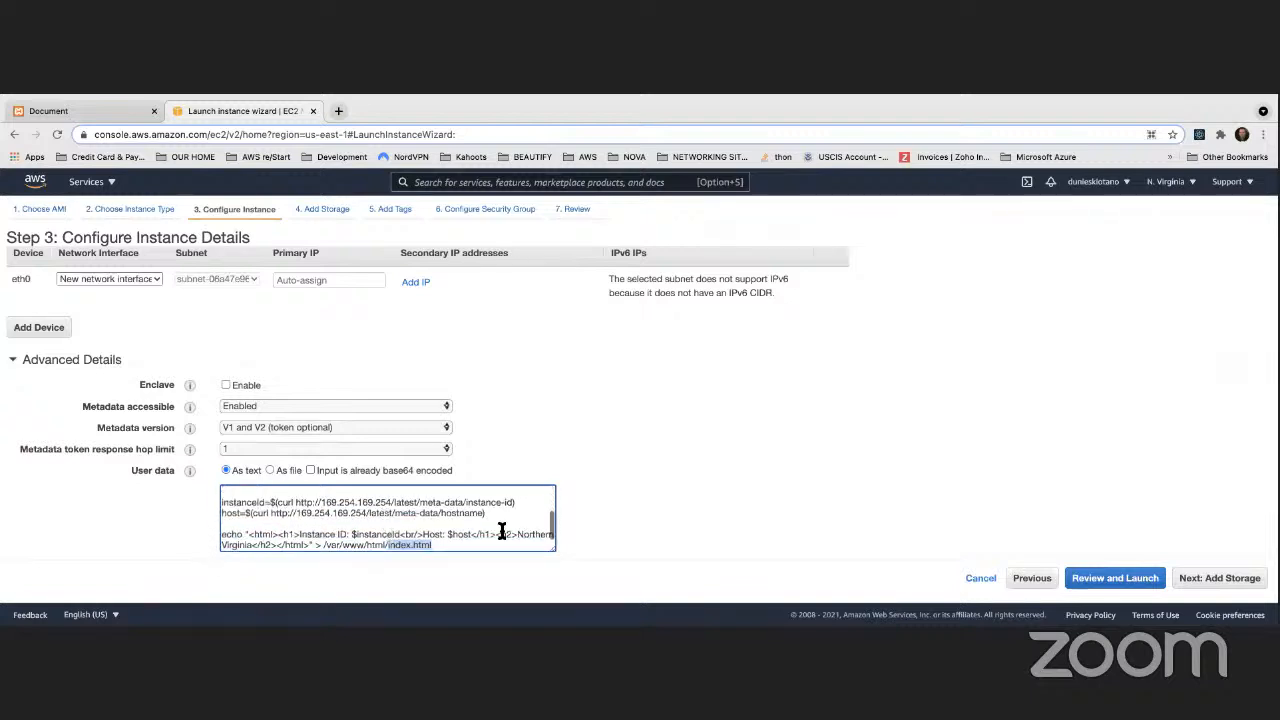
pyautogui.click(643, 517)
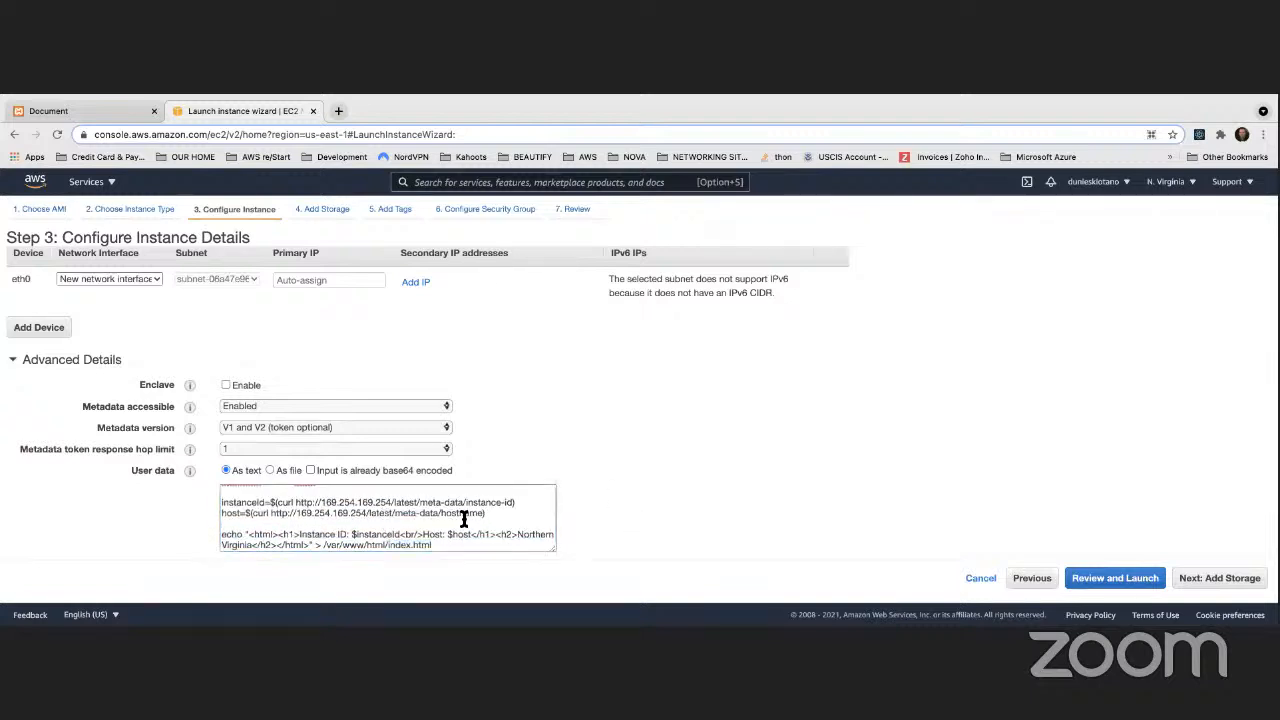
pyautogui.scroll(5, 444, 517)
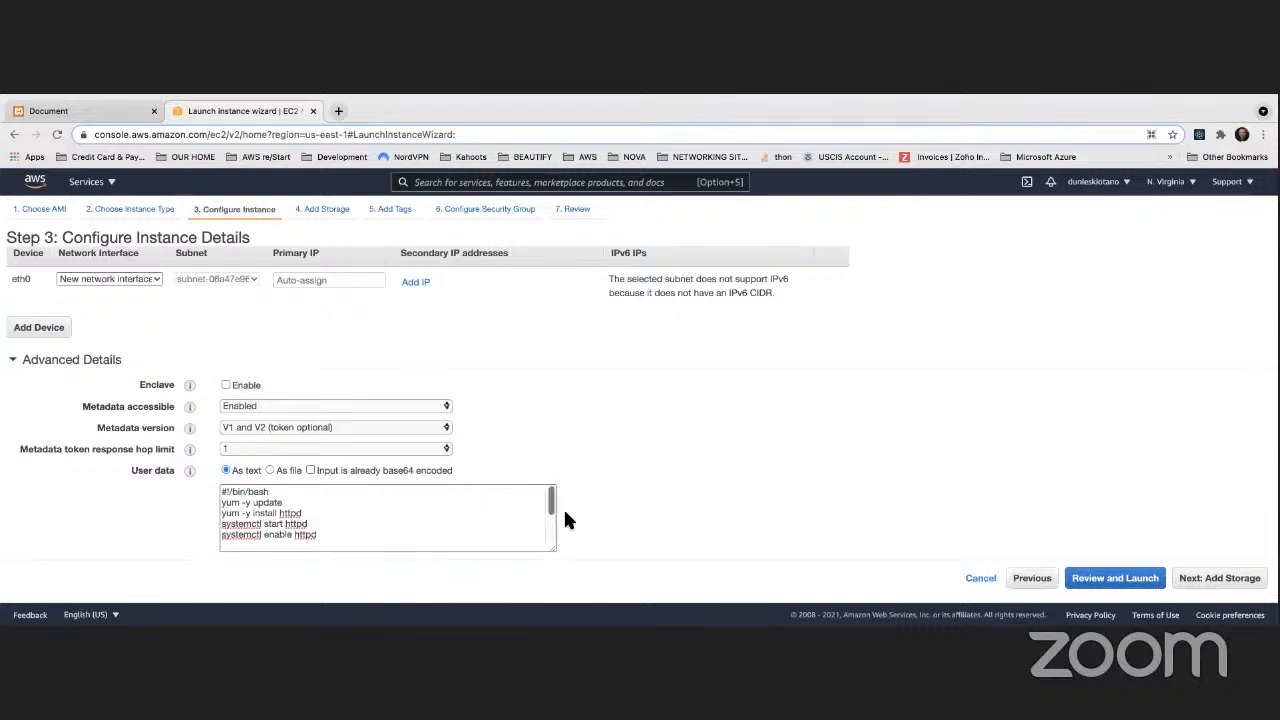
pyautogui.scroll(-5, 476, 531)
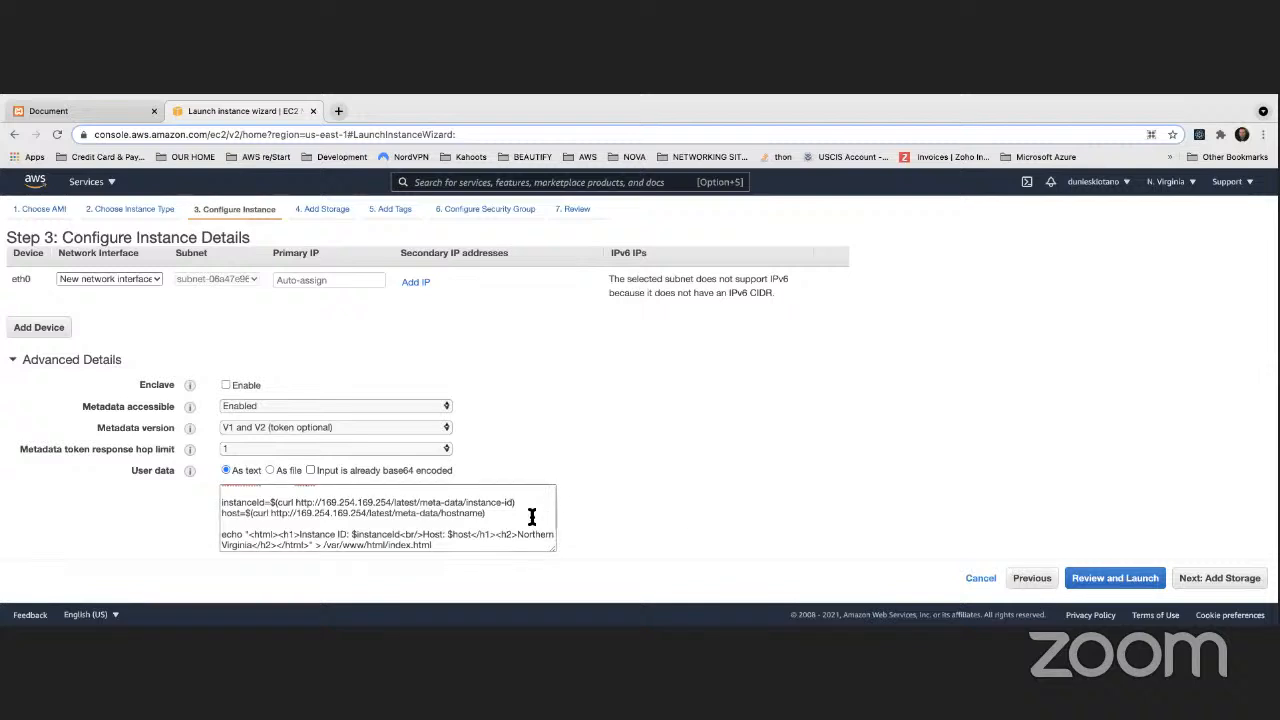
# Review the instance details, including the number of instances, network, subnet and the auto-assign public IP options.
pyautogui.scroll(5, 478, 516)
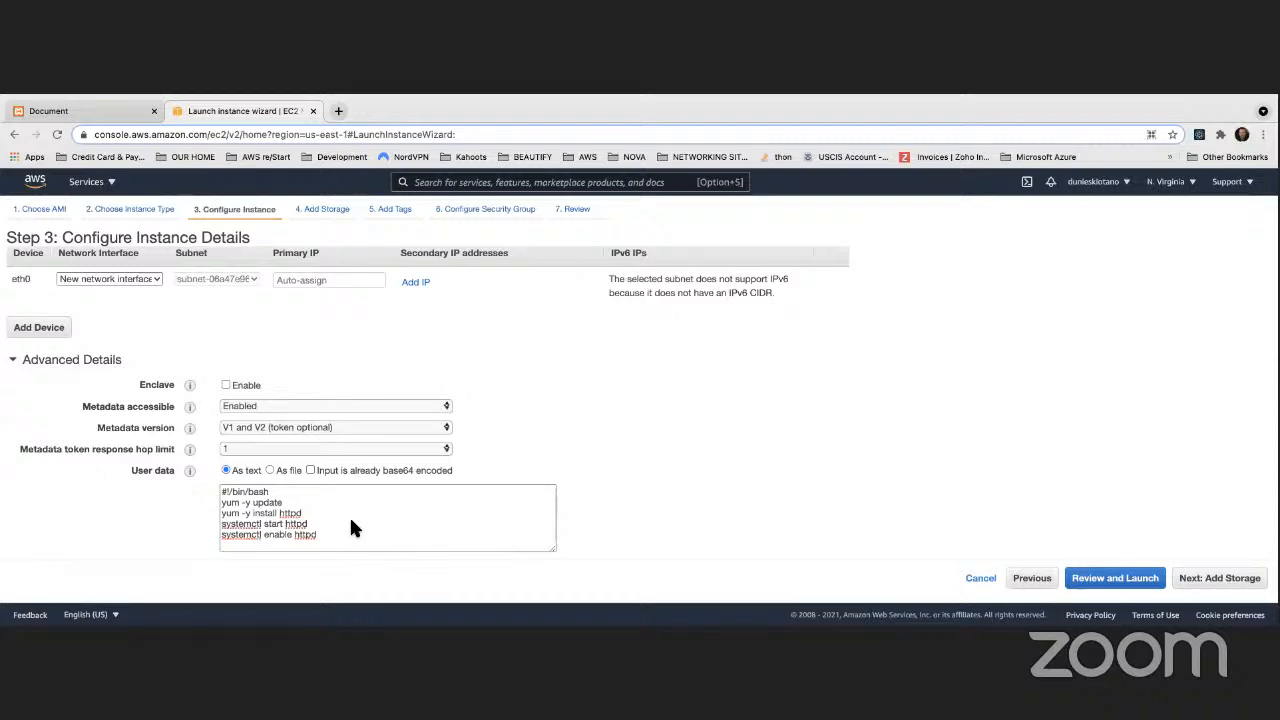
pyautogui.scroll(10, 459, 425)
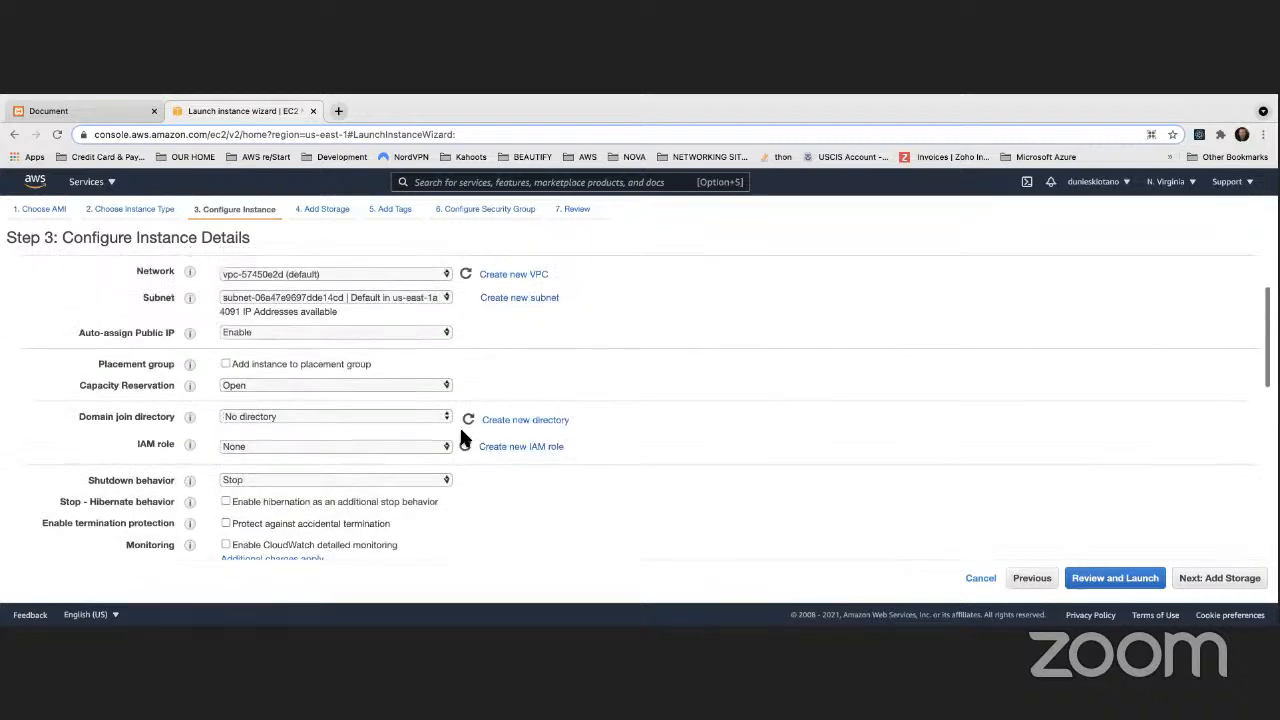
pyautogui.scroll(2, 459, 424)
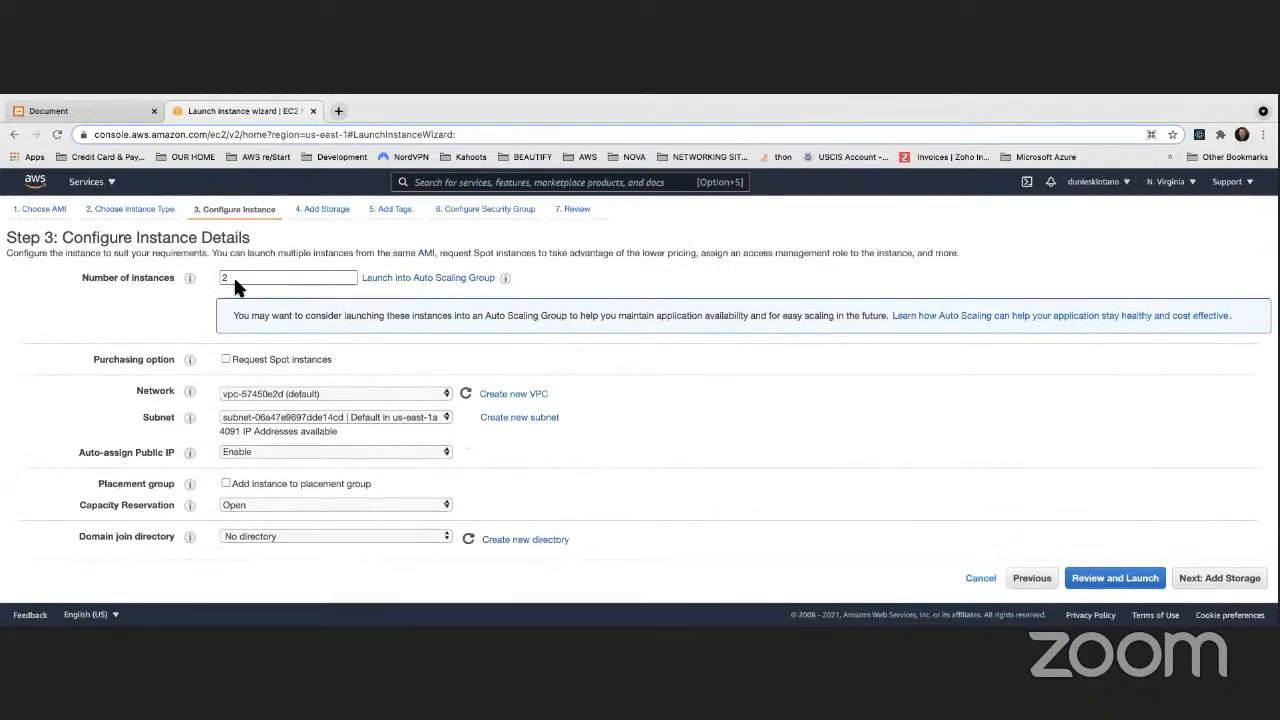
pyautogui.scroll(-2, 296, 313)
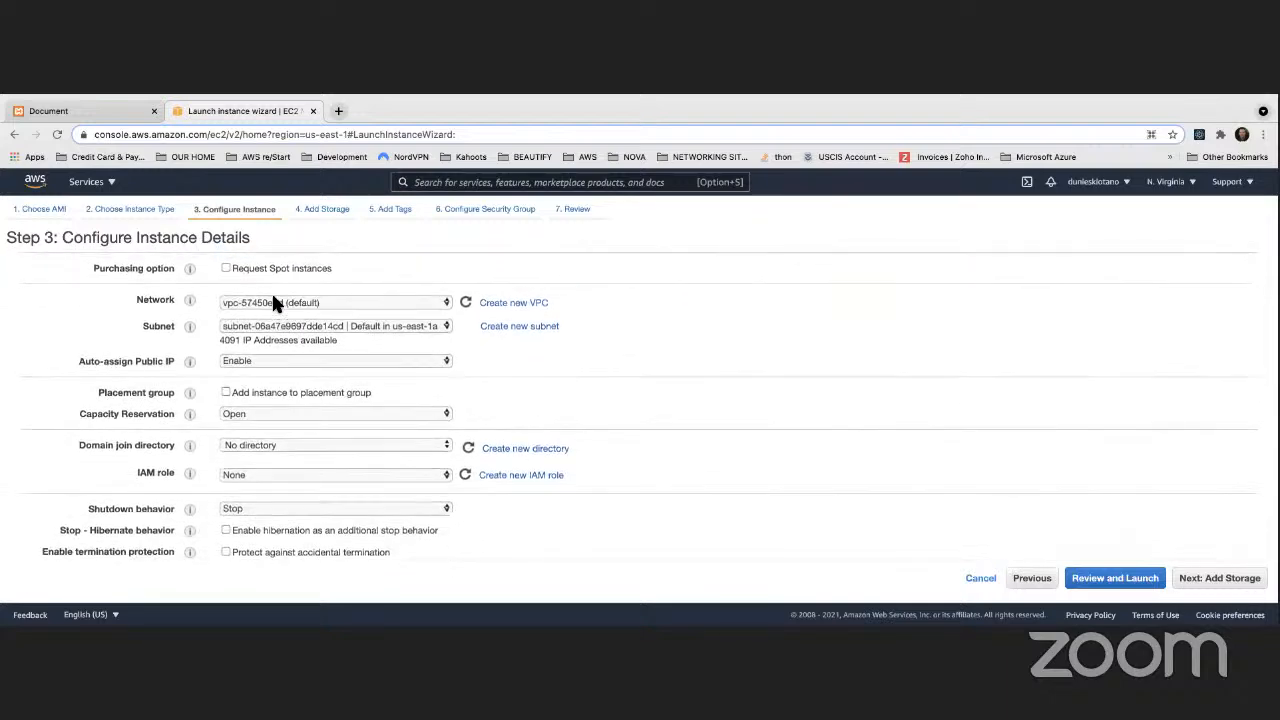
pyautogui.scroll(2, 271, 298)
pyautogui.scroll(-2, 255, 298)
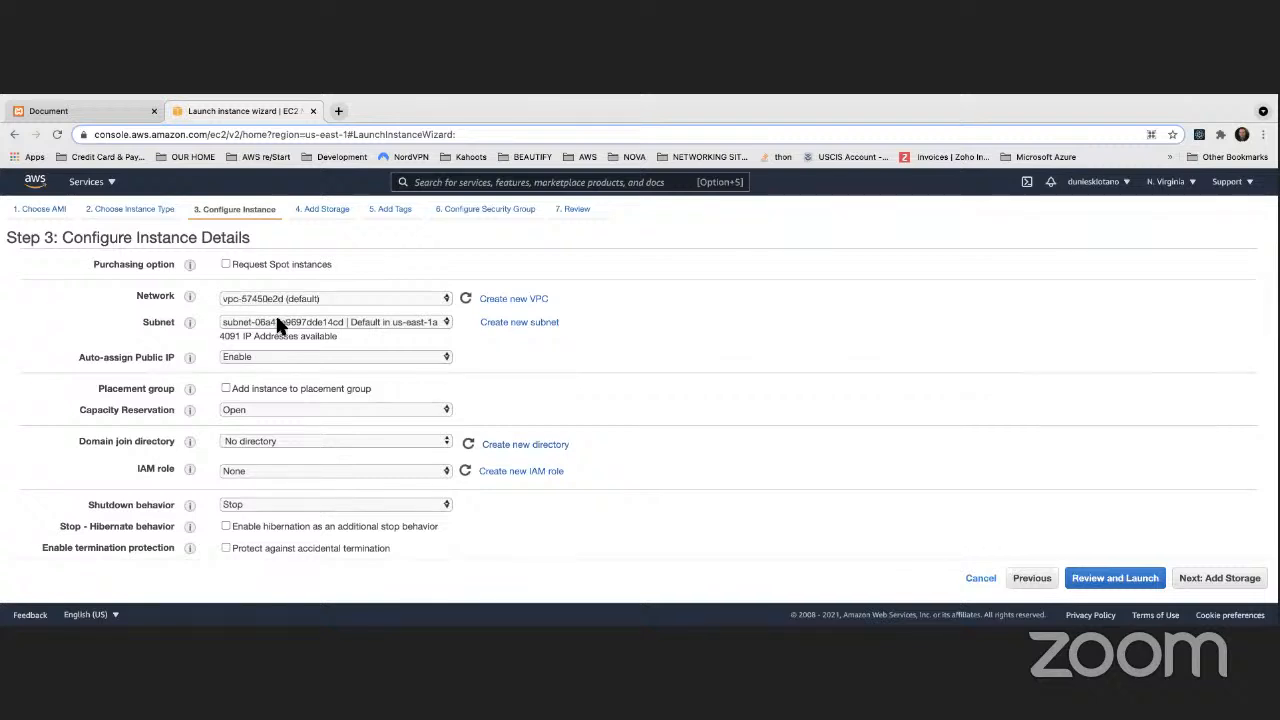
pyautogui.scroll(-1, 303, 300)
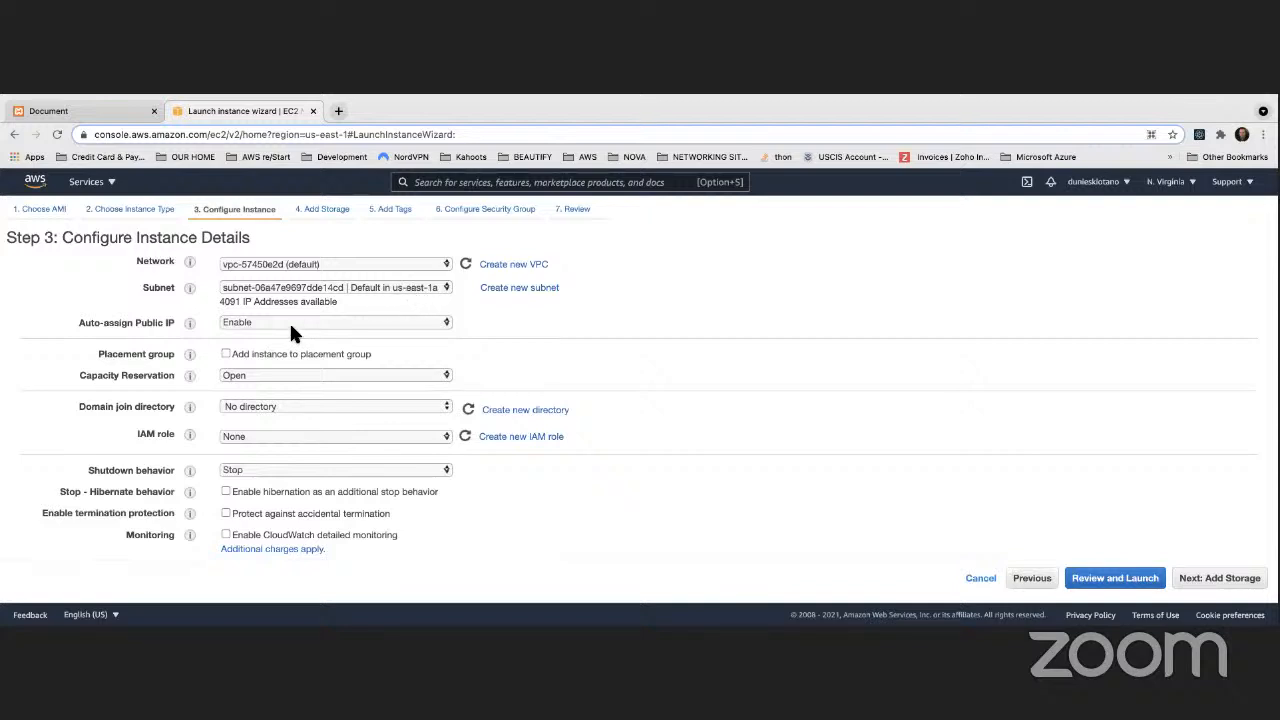
pyautogui.click(251, 322)
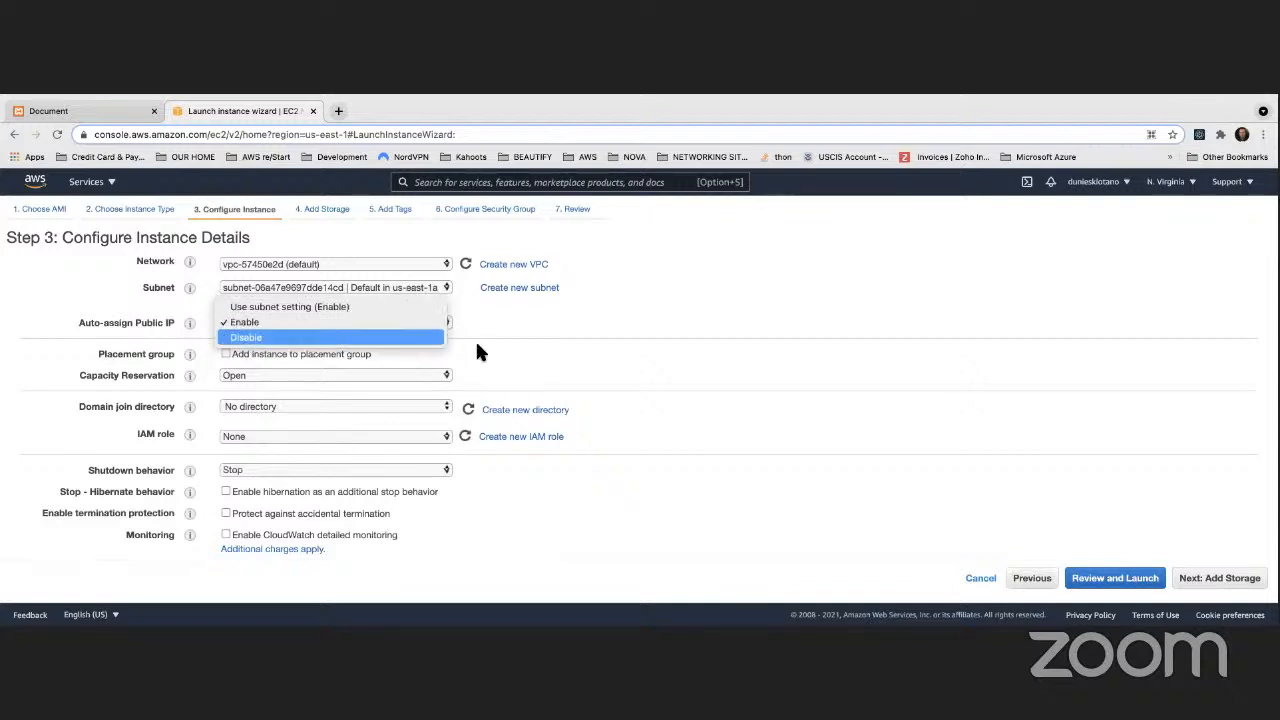
pyautogui.click(530, 350)
pyautogui.scroll(-5, 479, 350)
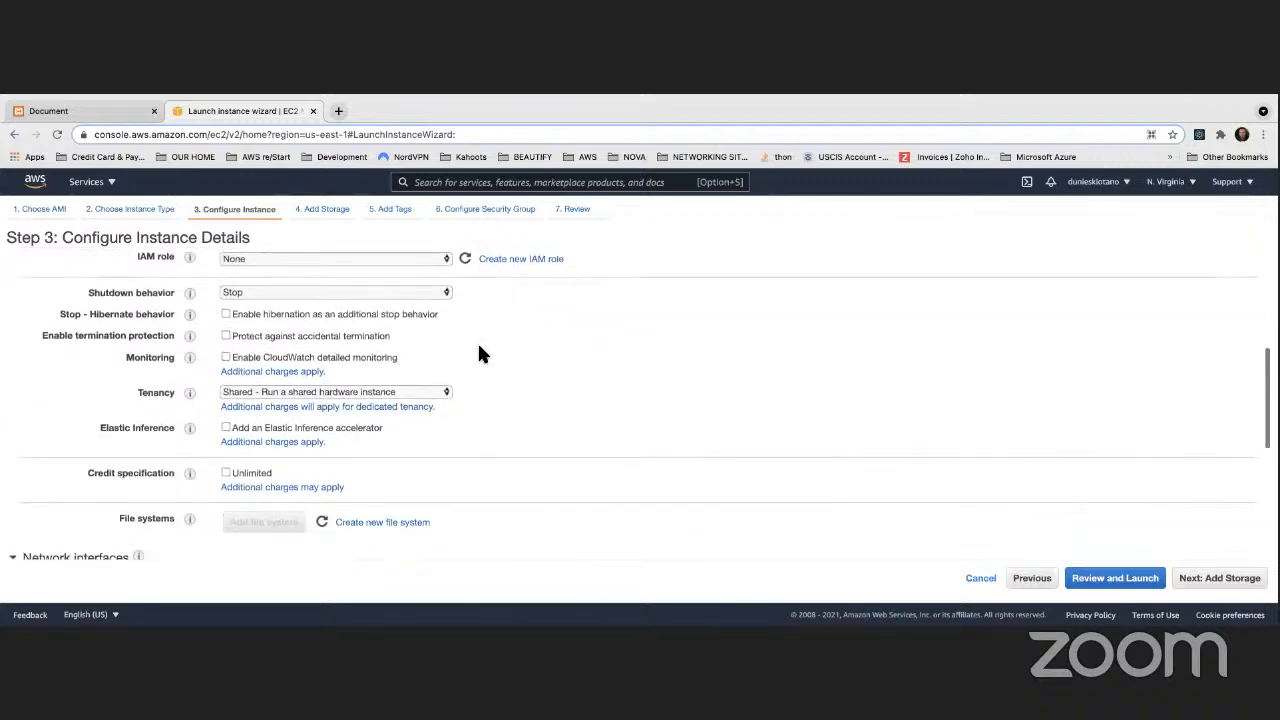
pyautogui.scroll(-5, 479, 354)
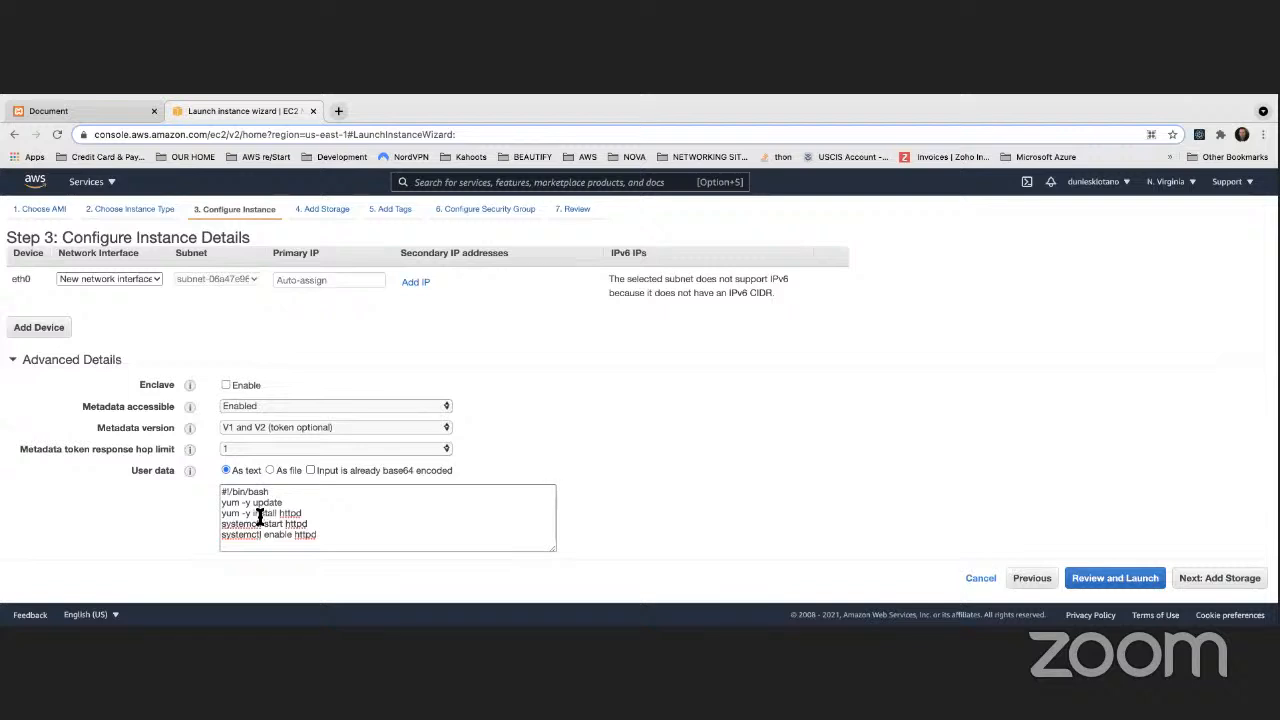
# Recheck the full user data script and read the explanation of launching into an Auto Scaling Group.
pyautogui.write('instanceId=$(curl http://169.254.169.254/latest/meta-data/instance-id) hostname=$(curl http://169.254.169.254/latest/meta-data/hostname)  echo "<html><h1>Instance ID: $instanceId<br/>Host: $host</h1><h2>Northern Virginia</h2></html>" > /var/www/html/index.html')
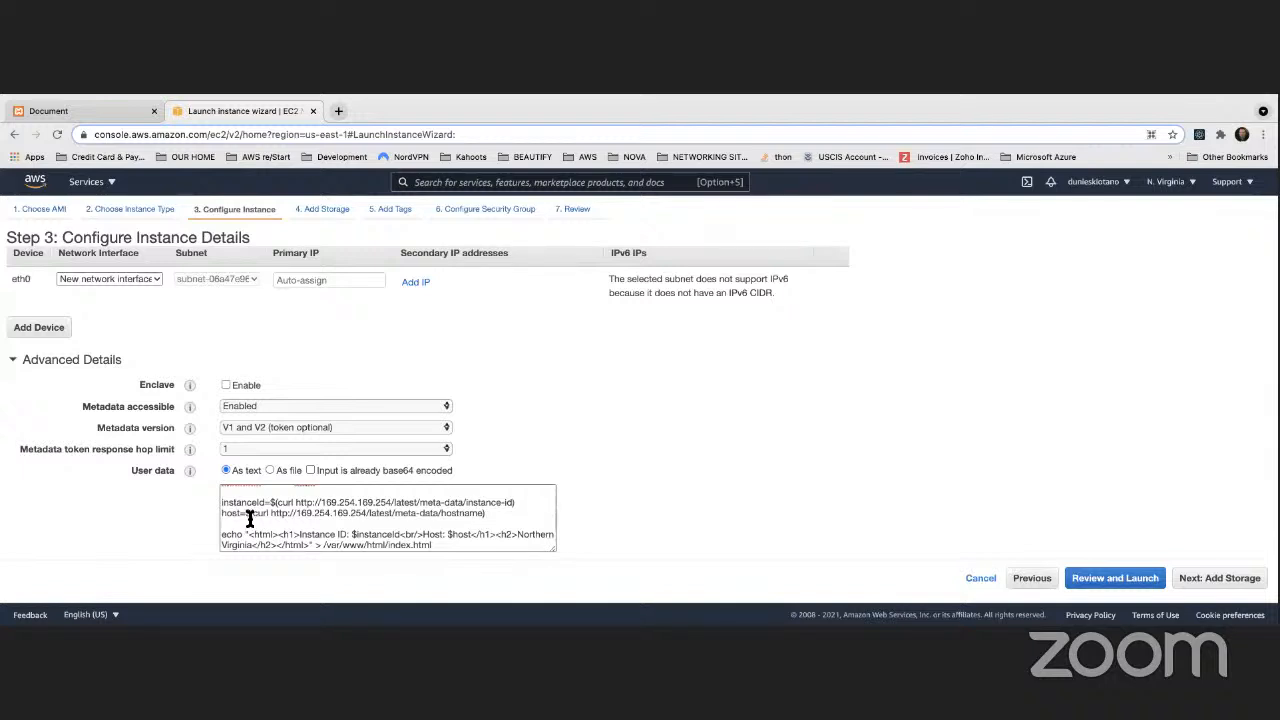
pyautogui.scroll(3, 420, 516)
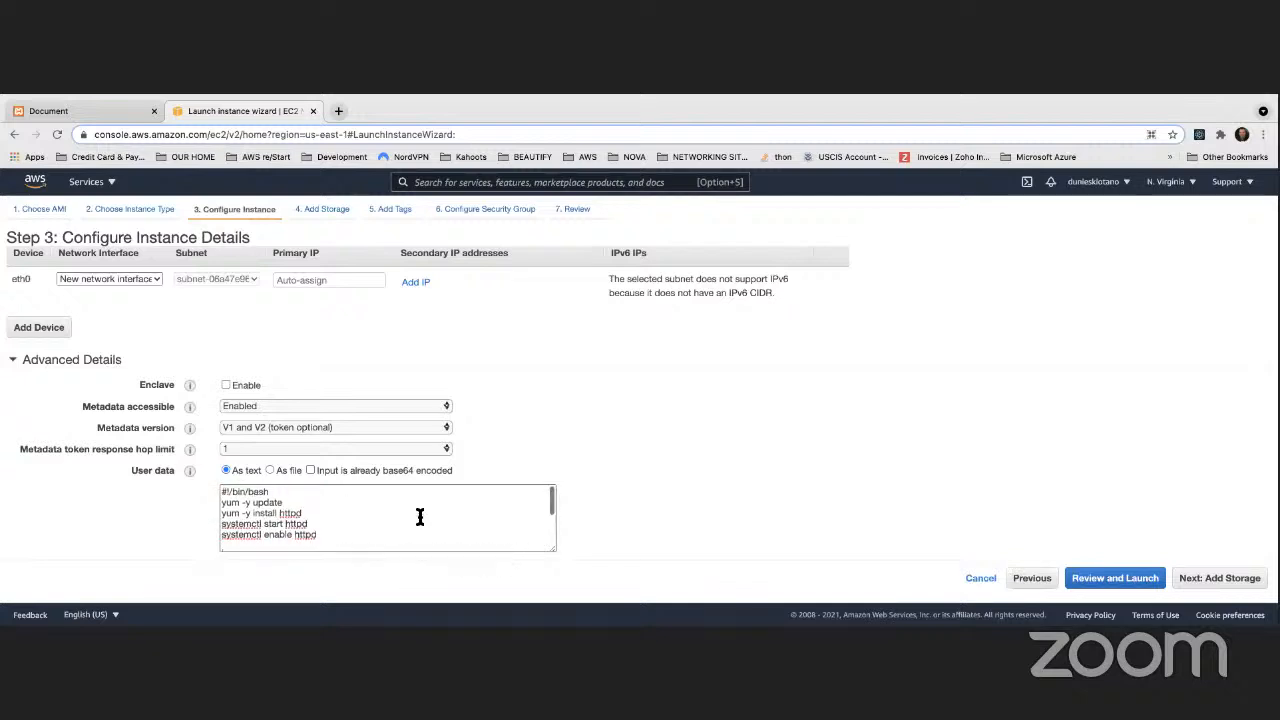
pyautogui.scroll(-3, 420, 516)
pyautogui.scroll(3, 420, 516)
pyautogui.scroll(15, 617, 486)
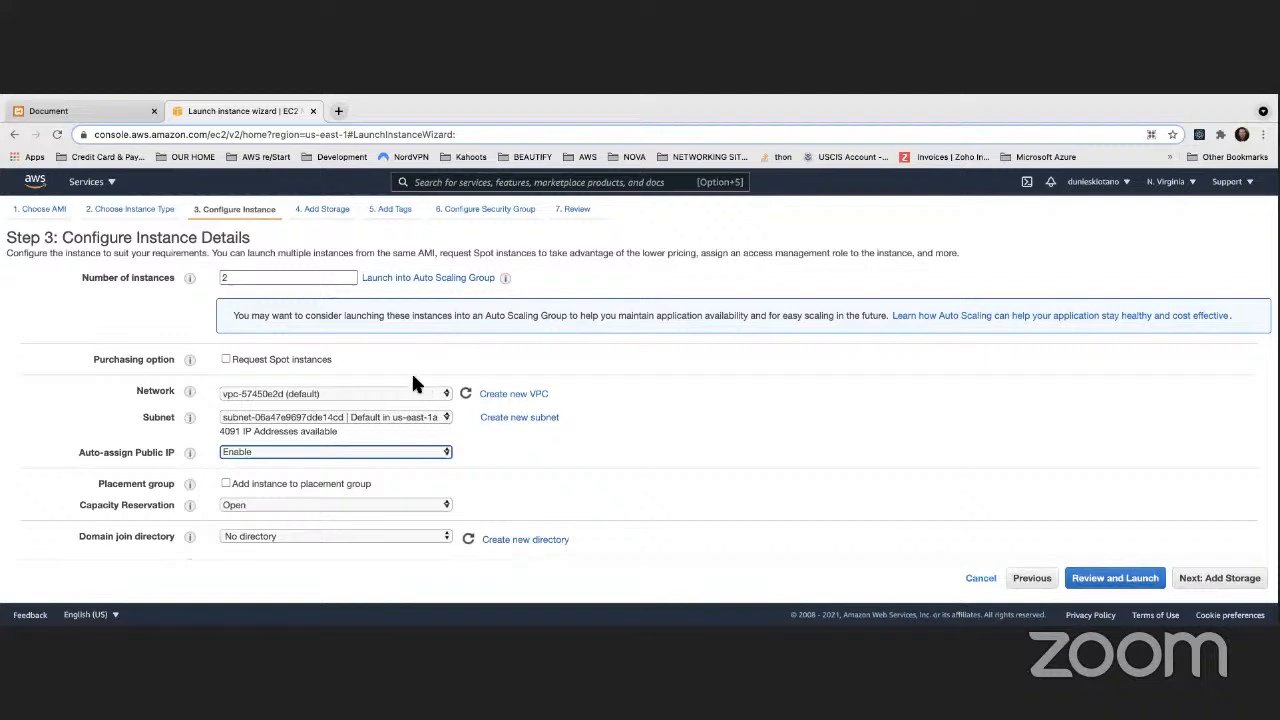
pyautogui.scroll(-1, 795, 447)
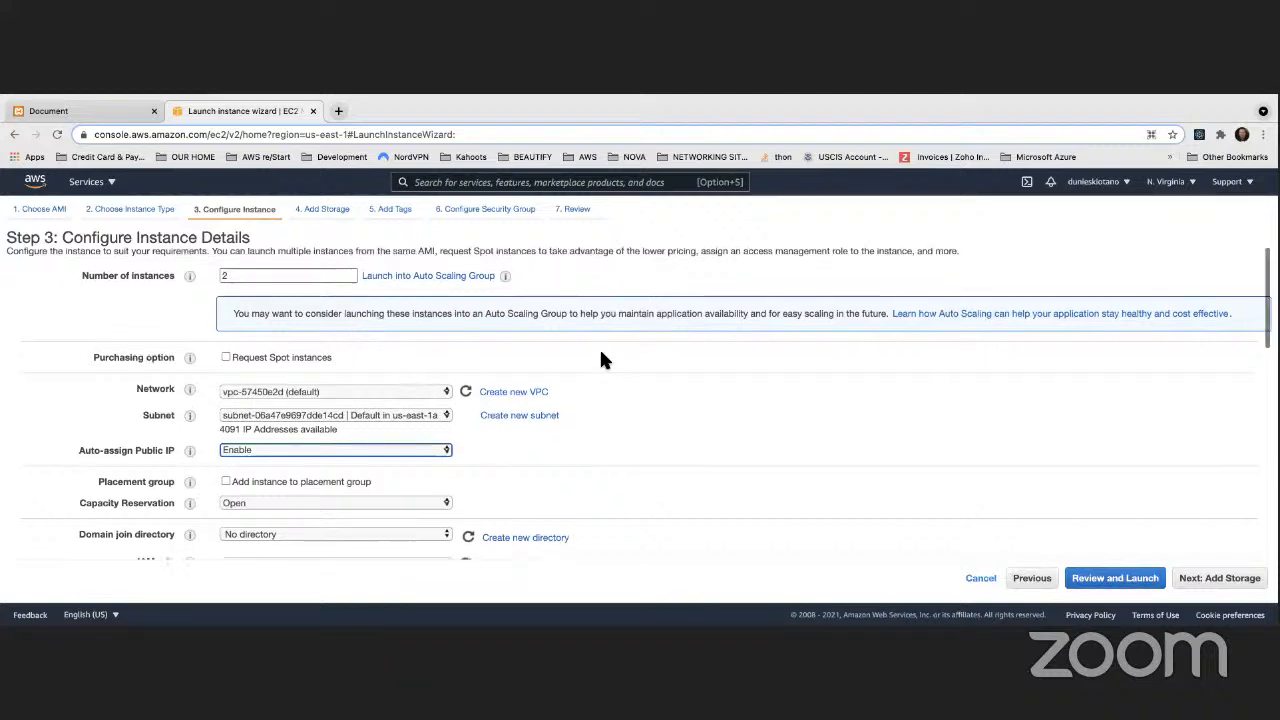
pyautogui.moveTo(506, 279)
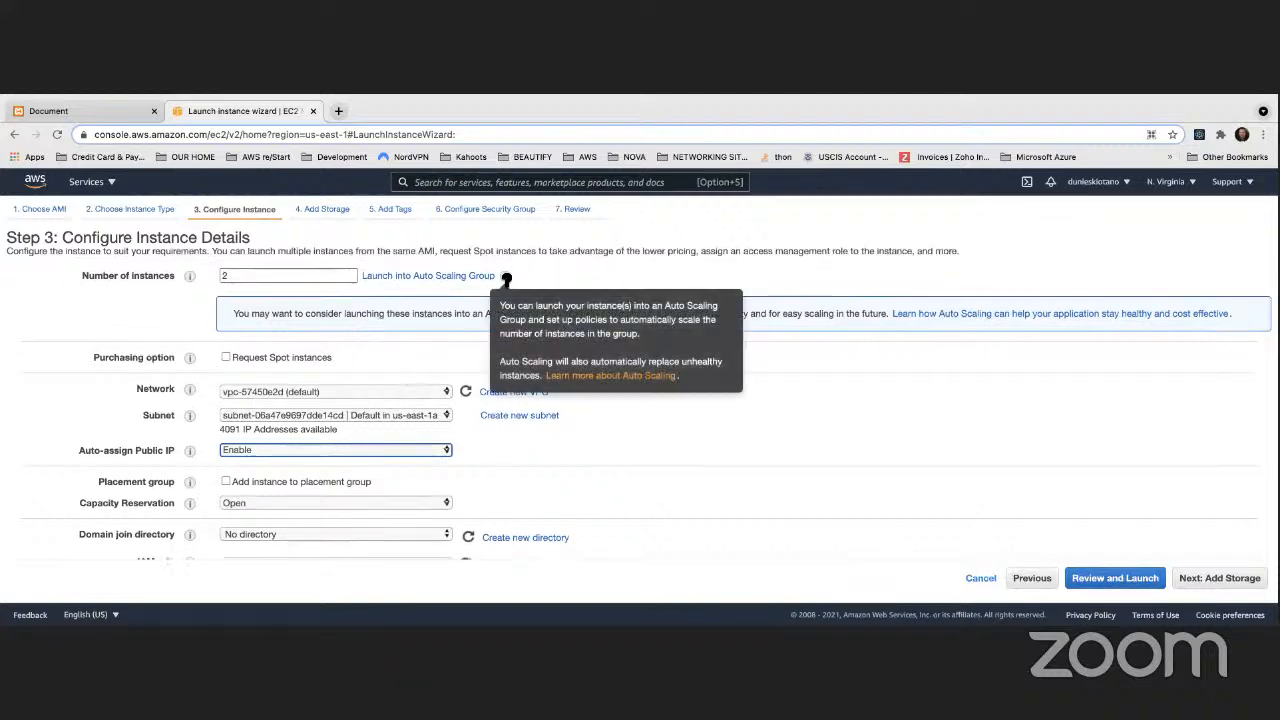
pyautogui.scroll(-5, 707, 421)
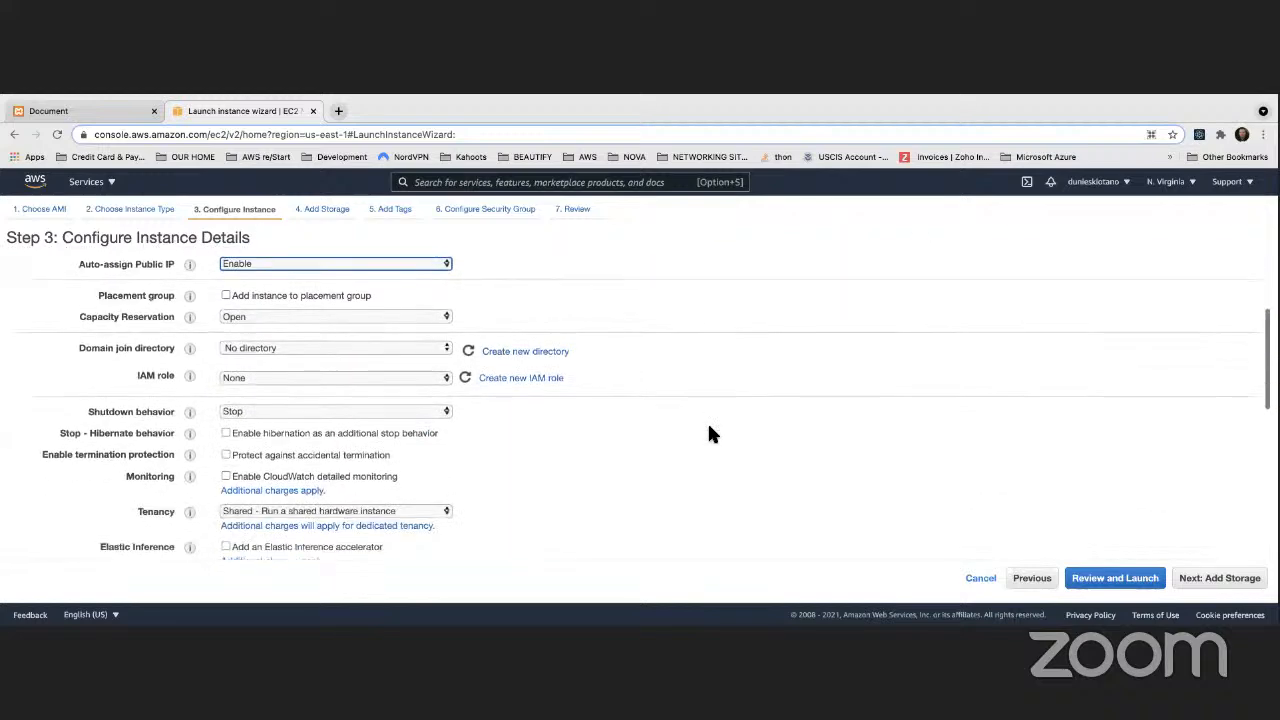
pyautogui.scroll(-1, 708, 426)
pyautogui.scroll(-3, 698, 432)
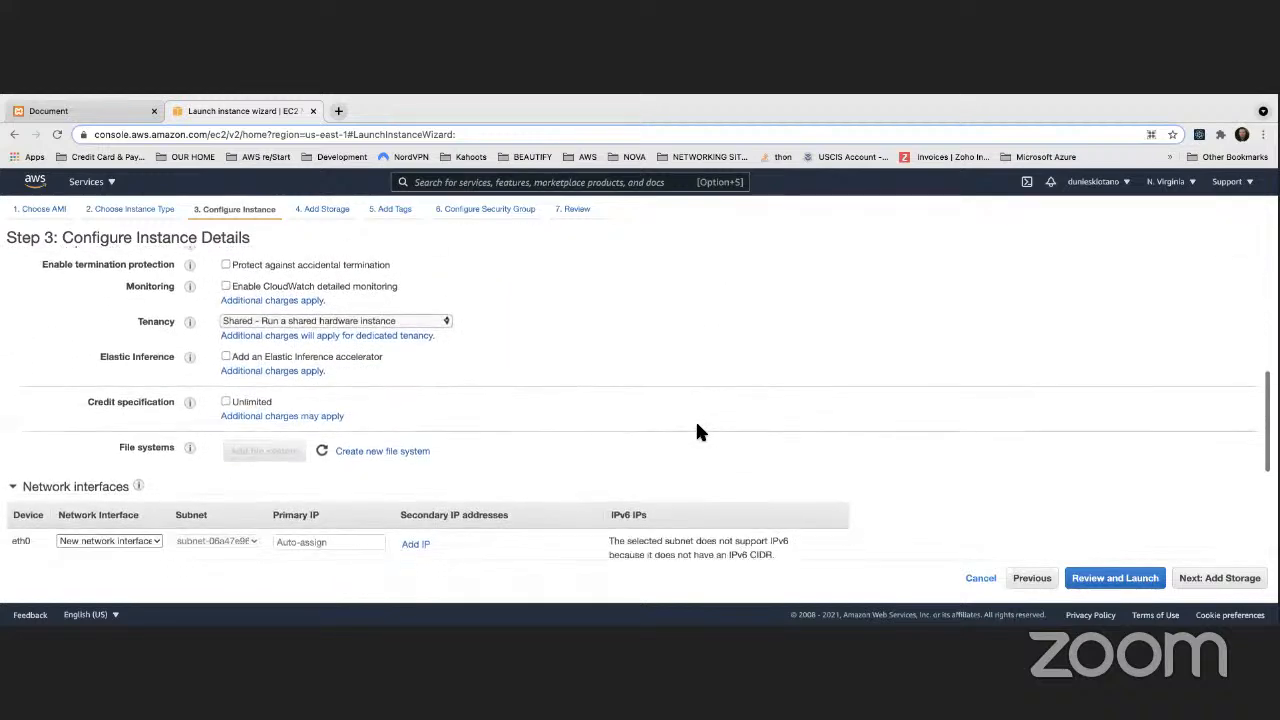
pyautogui.scroll(-6, 698, 432)
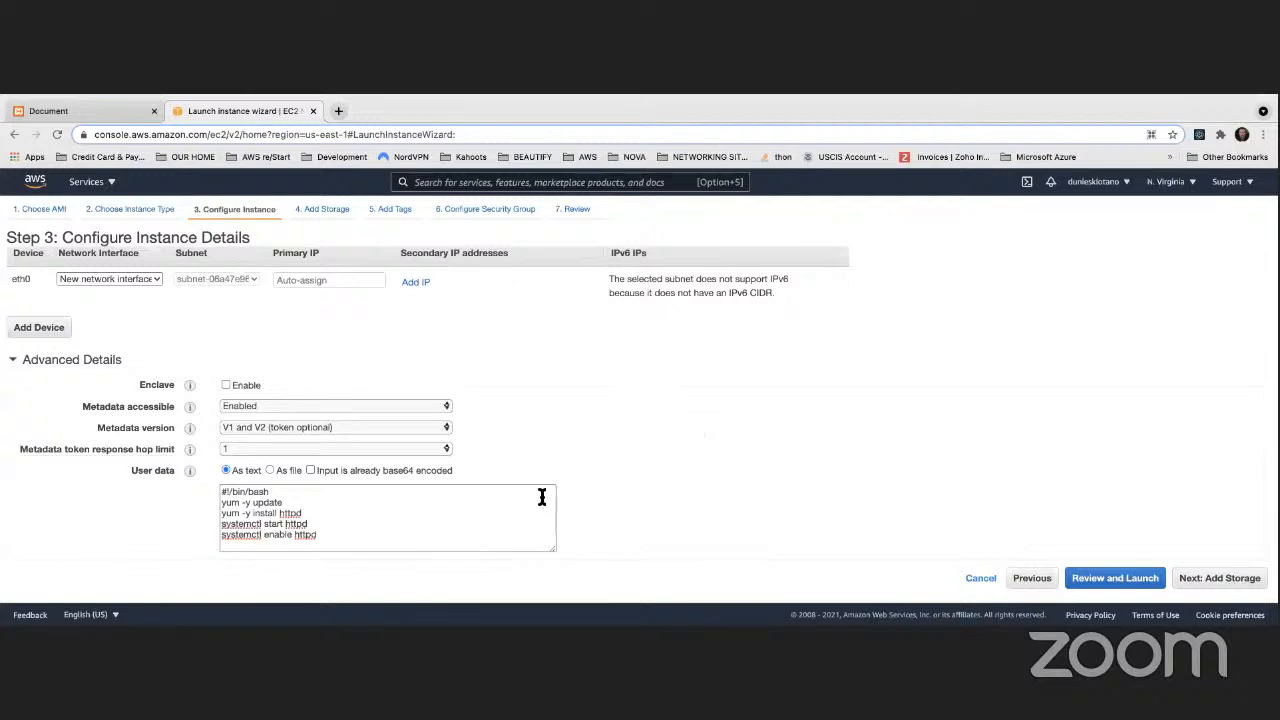
# Check the user data script down to its index.html output line and continue to the Add Storage step.
pyautogui.click(487, 524)
pyautogui.press('super+v')
pyautogui.scroll(5, 487, 524)
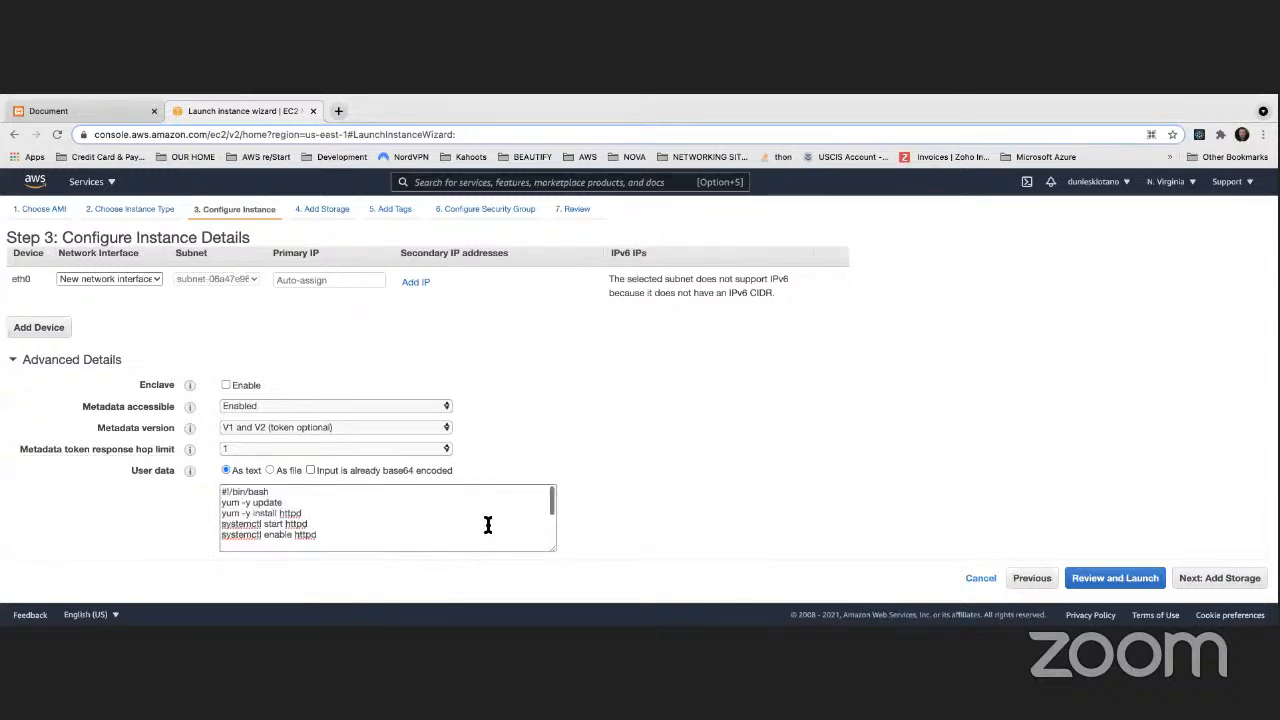
pyautogui.scroll(-5, 487, 524)
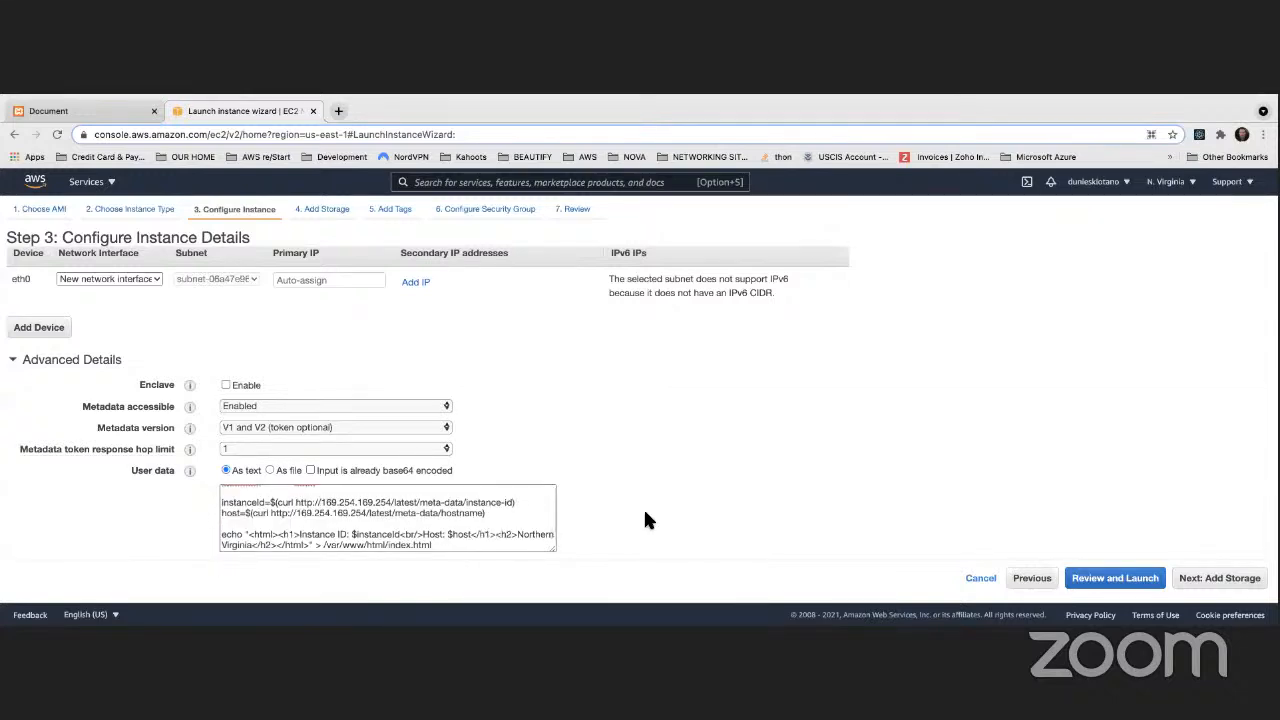
pyautogui.scroll(-1, 645, 513)
pyautogui.click(1216, 580)
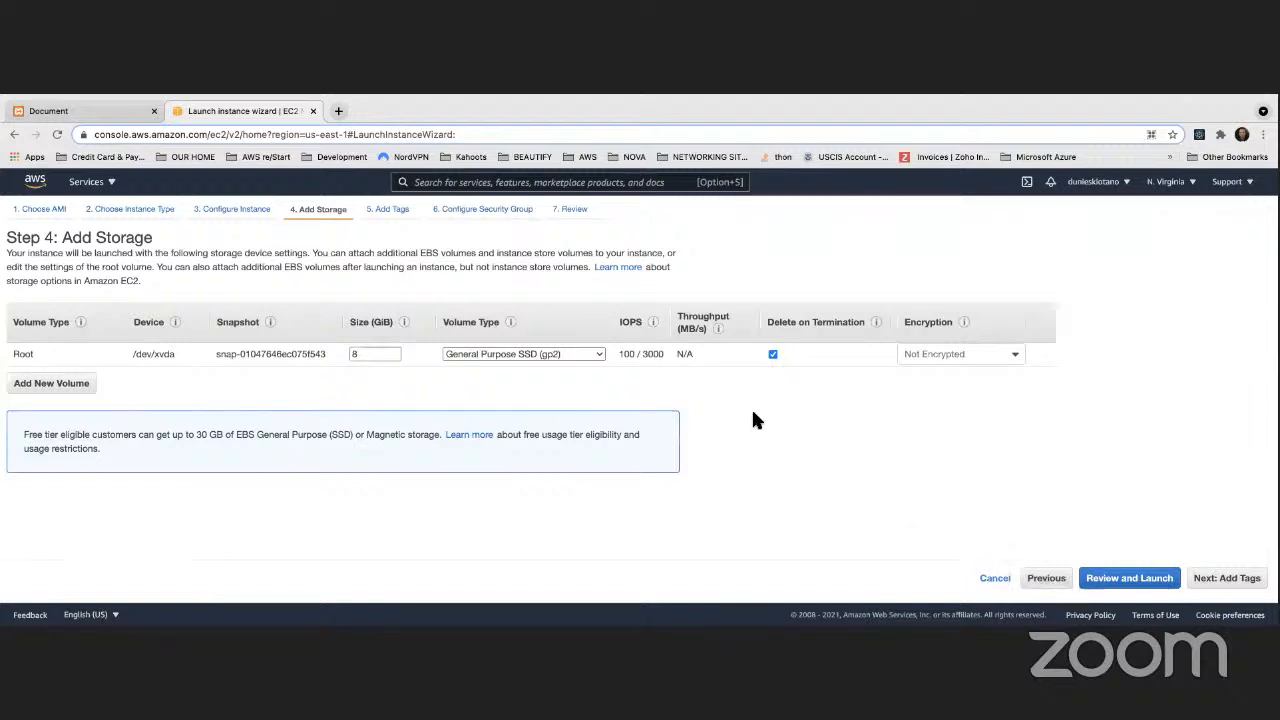
# Restore the browser page zoom to actual size.
pyautogui.scroll(2, 352, 376)
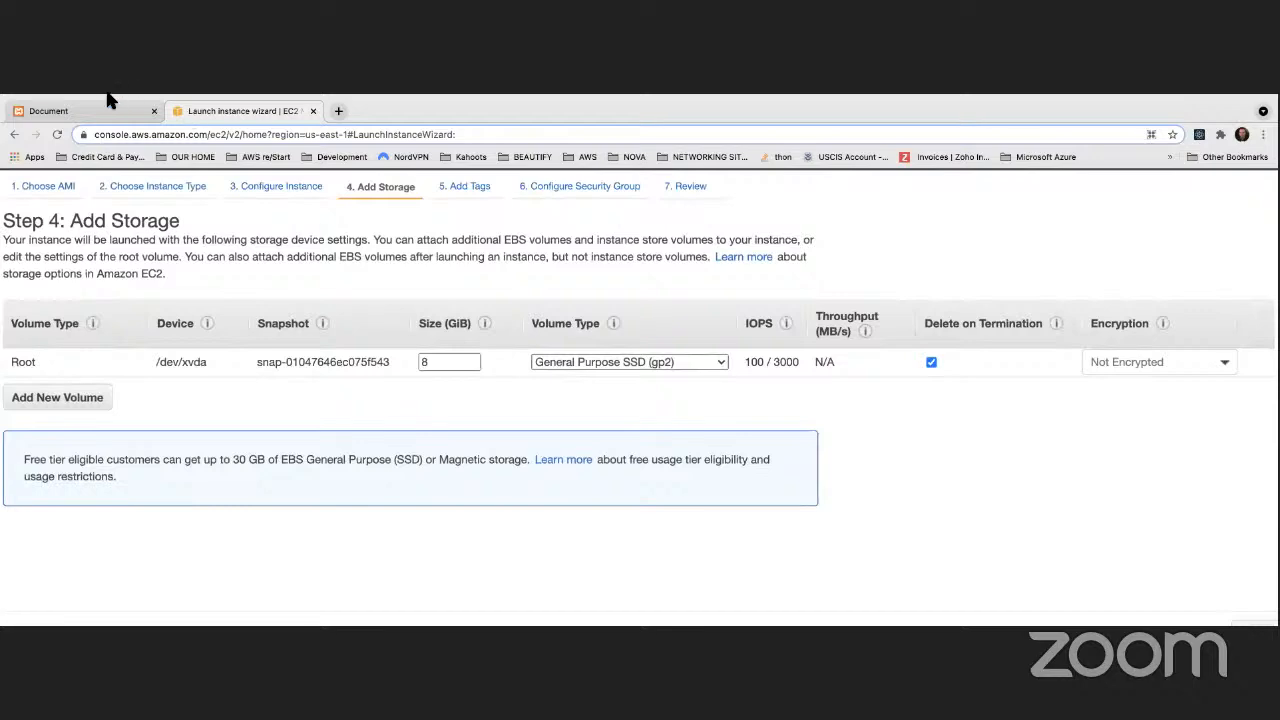
pyautogui.hscroll(-1, 138, 243)
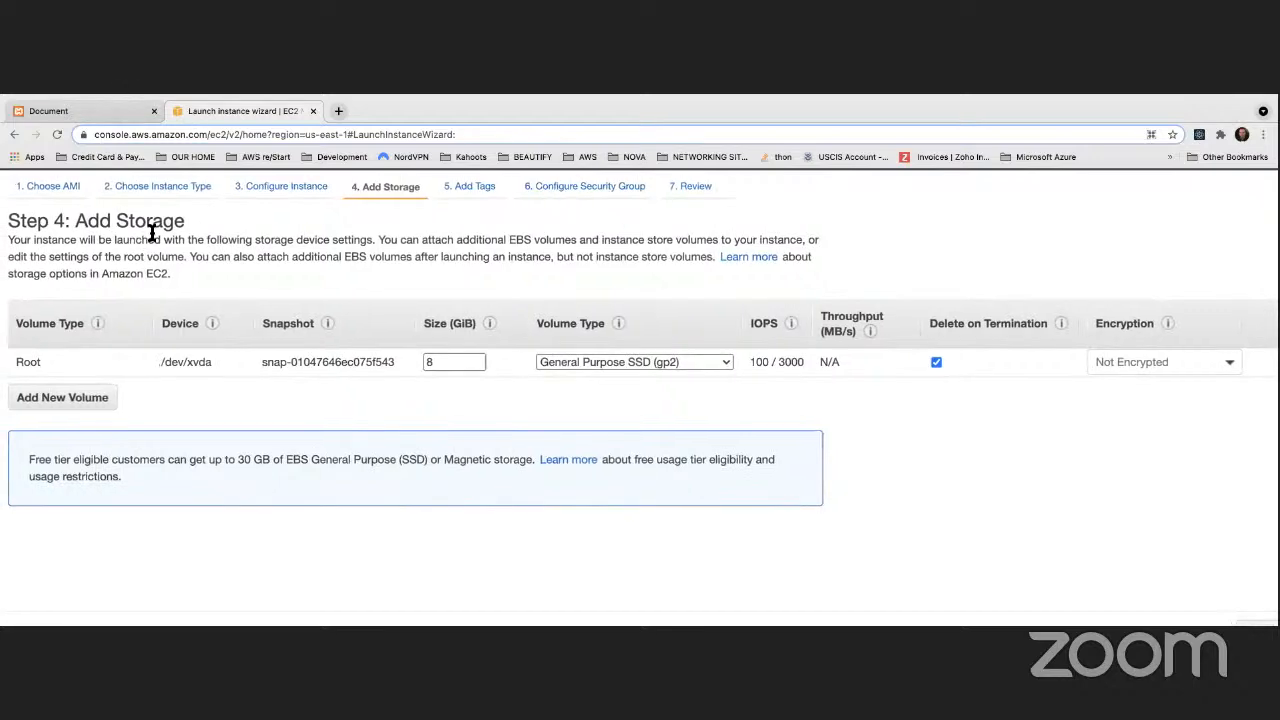
pyautogui.hotkey('ctrl', 'Left')
pyautogui.hotkey('ctrl', 'Right')
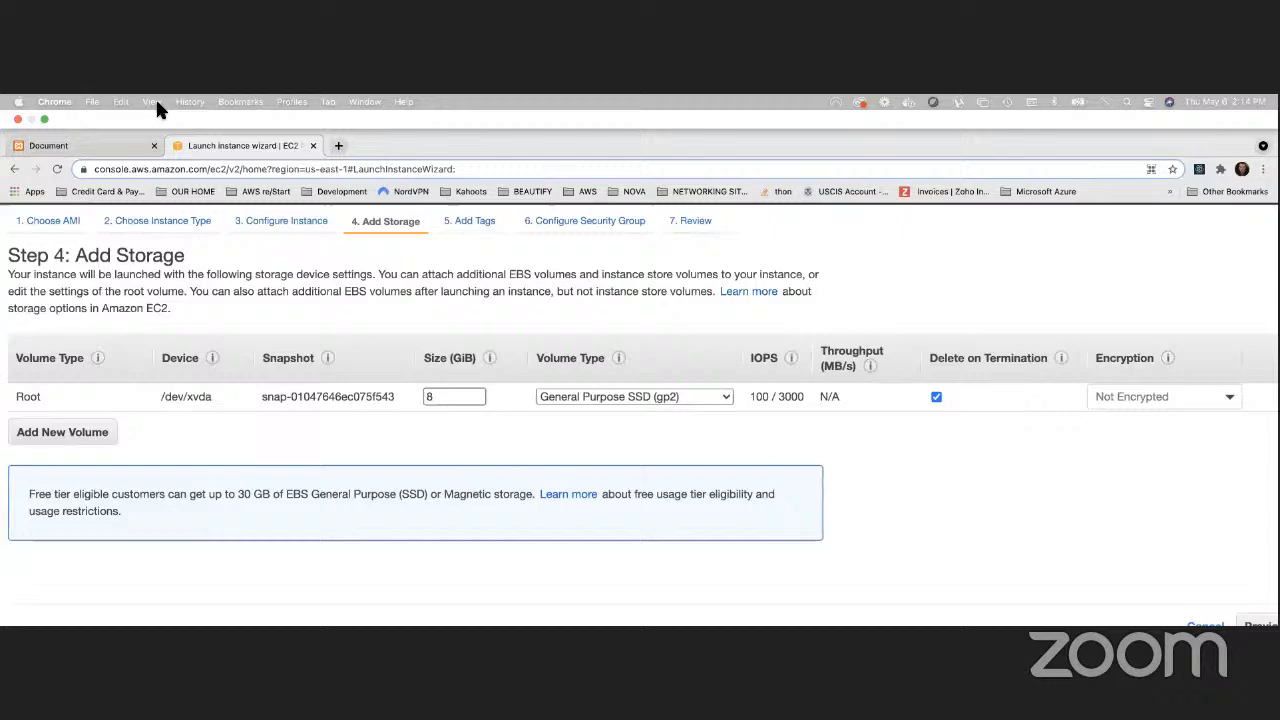
pyautogui.click(150, 101)
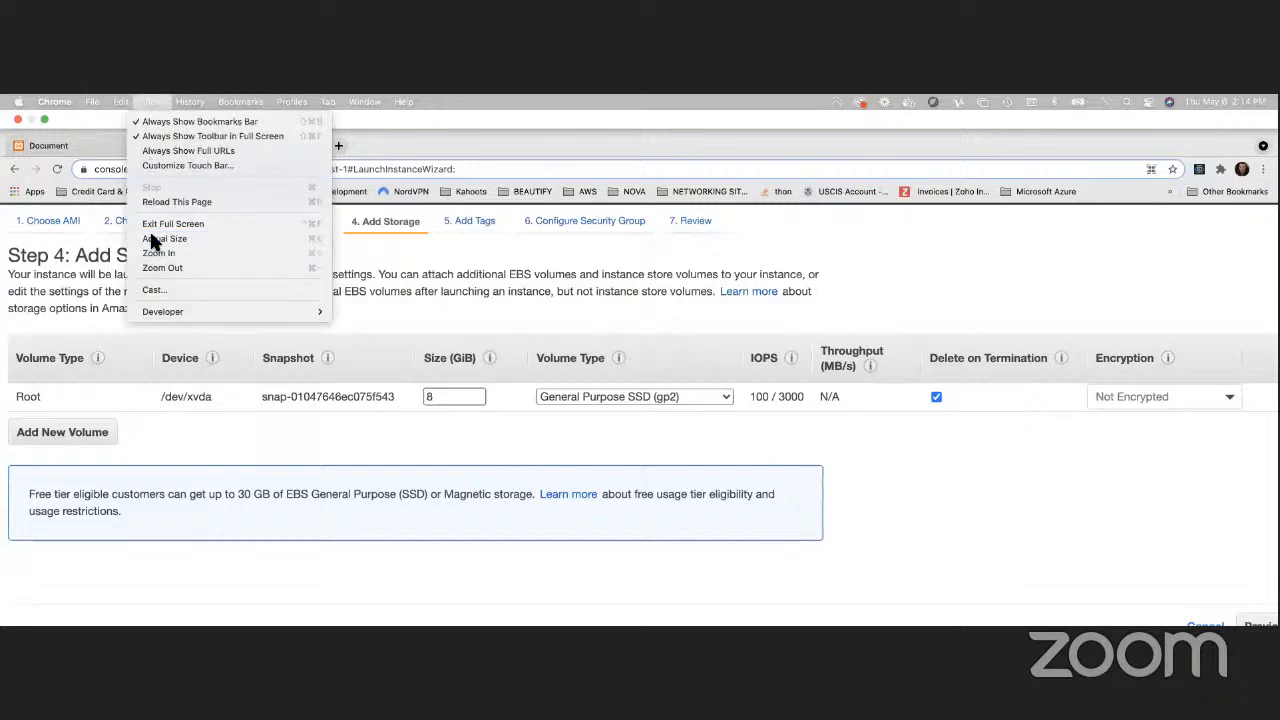
pyautogui.click(160, 242)
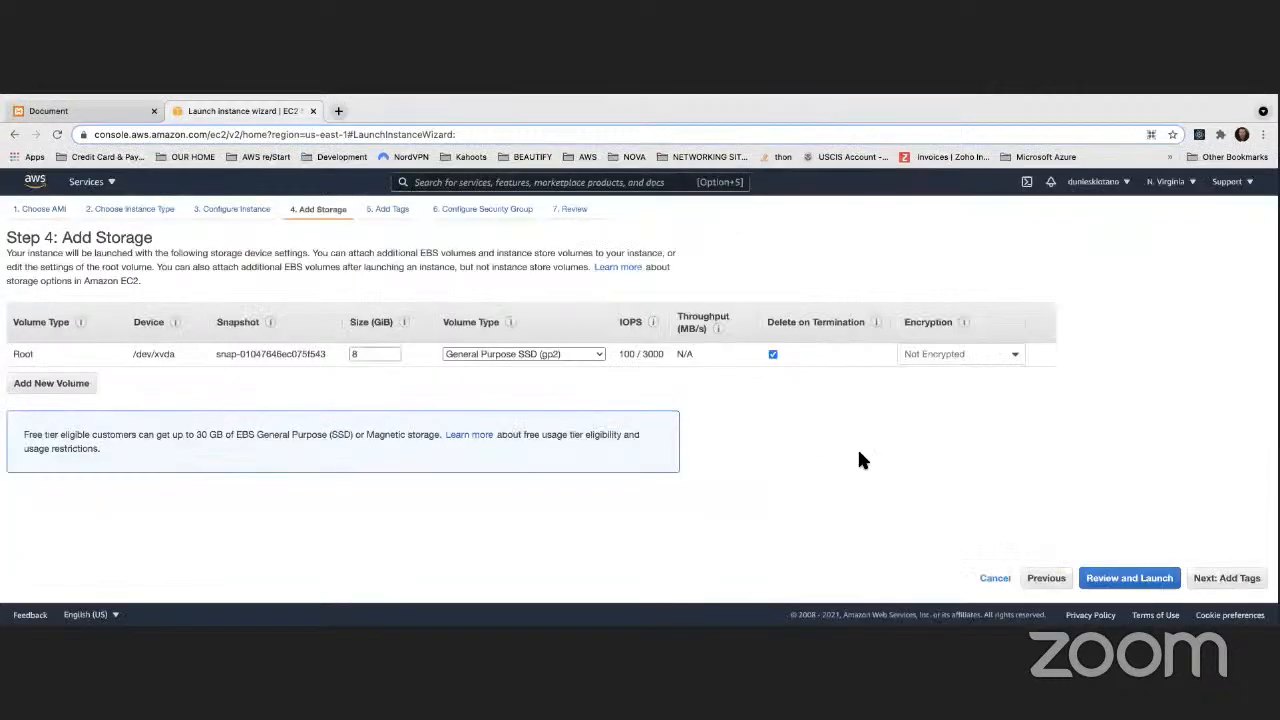
# Continue to the Add Tags step and add a tag with key Name and value Apache Web Server.
pyautogui.click(1228, 580)
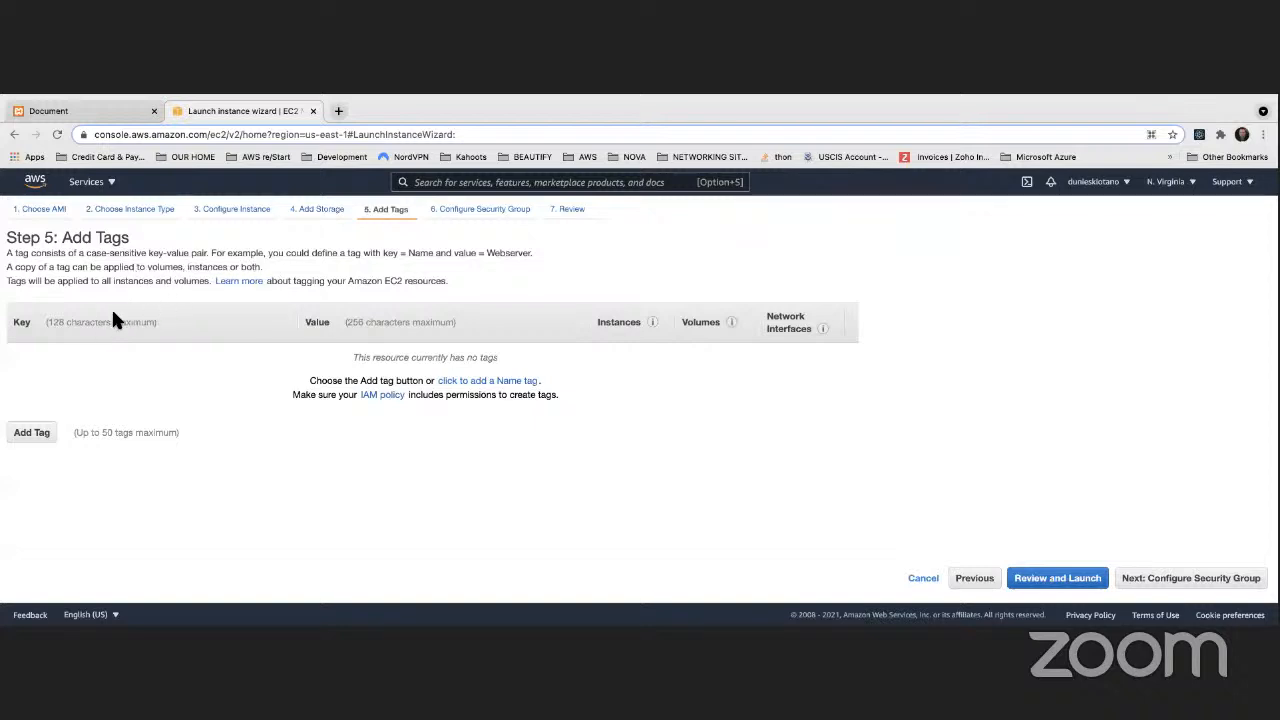
pyautogui.click(36, 436)
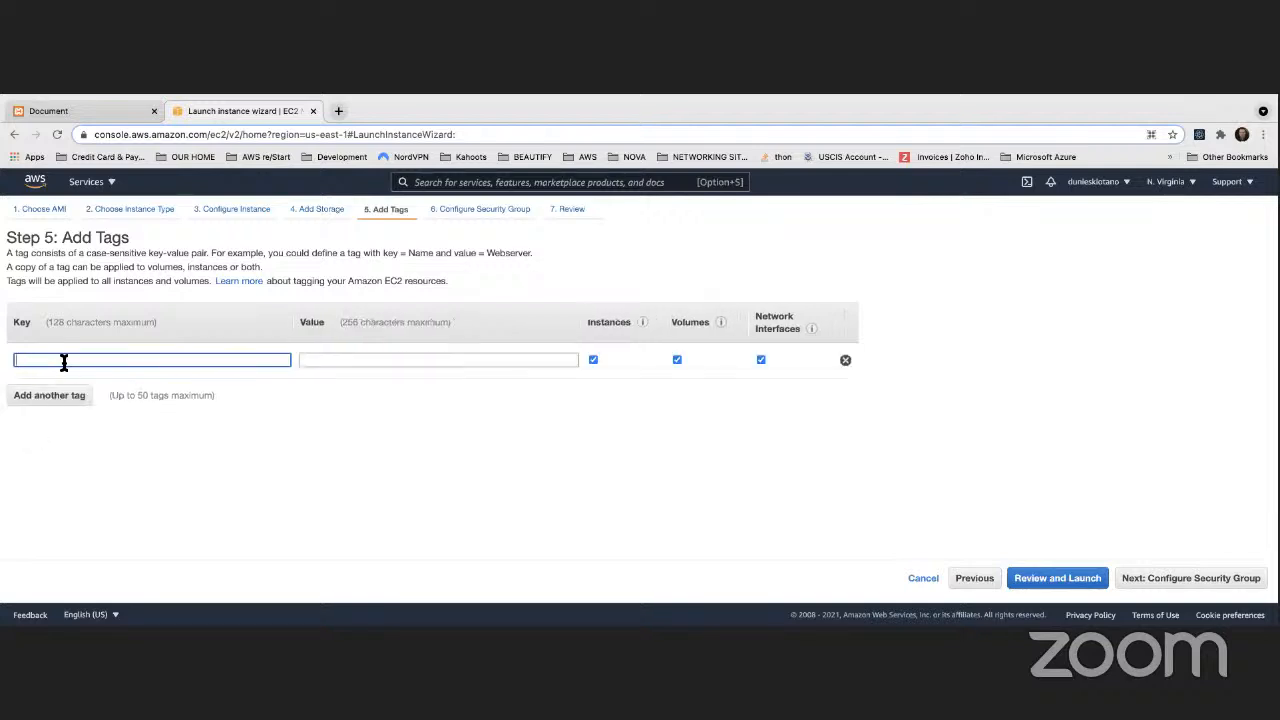
pyautogui.write('Name')
pyautogui.press('Tab')
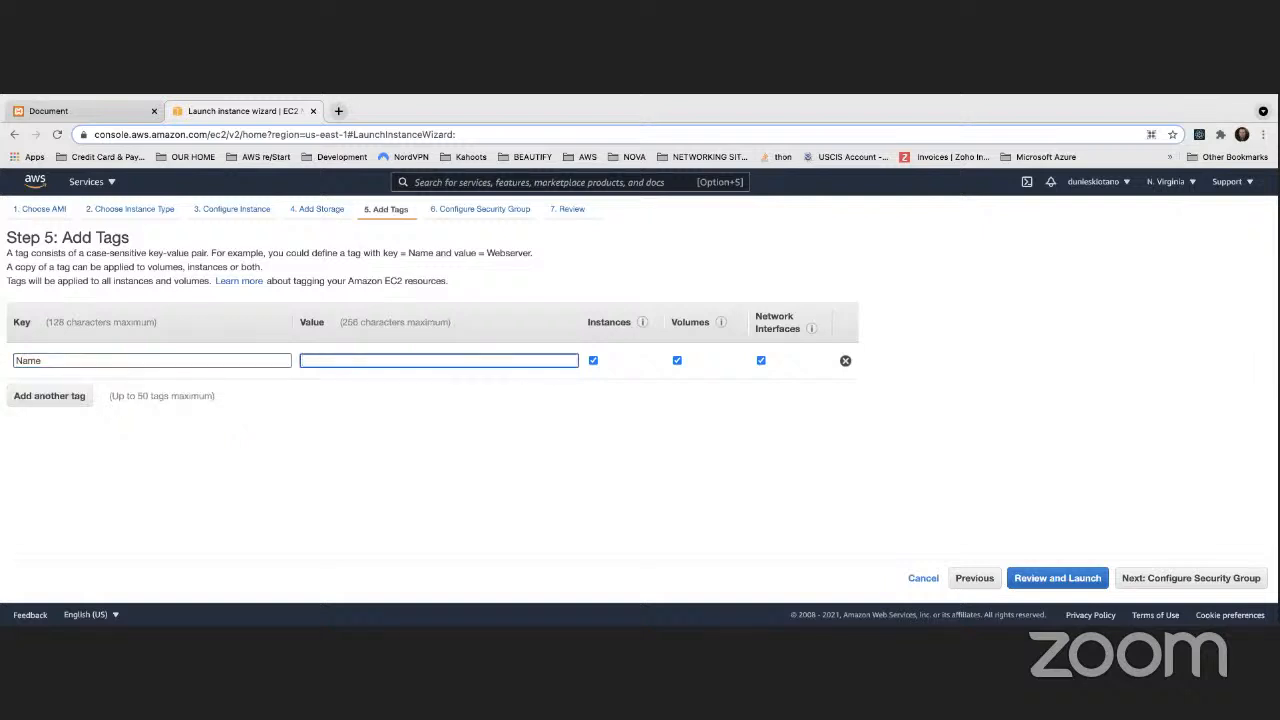
pyautogui.write('W')
pyautogui.write('pache')
pyautogui.write('eb Server')
pyautogui.click(139, 458)
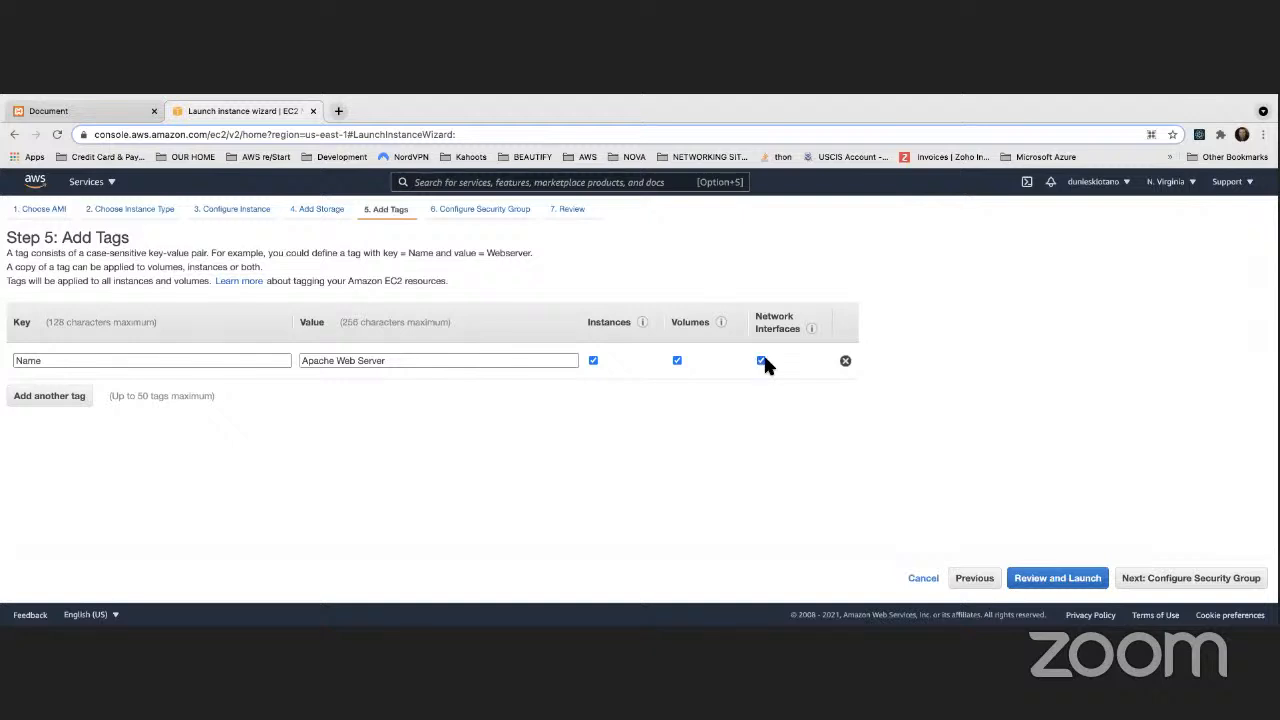
pyautogui.moveTo(800, 334)
pyautogui.moveTo(644, 321)
pyautogui.doubleClick(146, 397)
pyautogui.click(379, 417)
pyautogui.moveTo(392, 362); pyautogui.dragTo(296, 362)
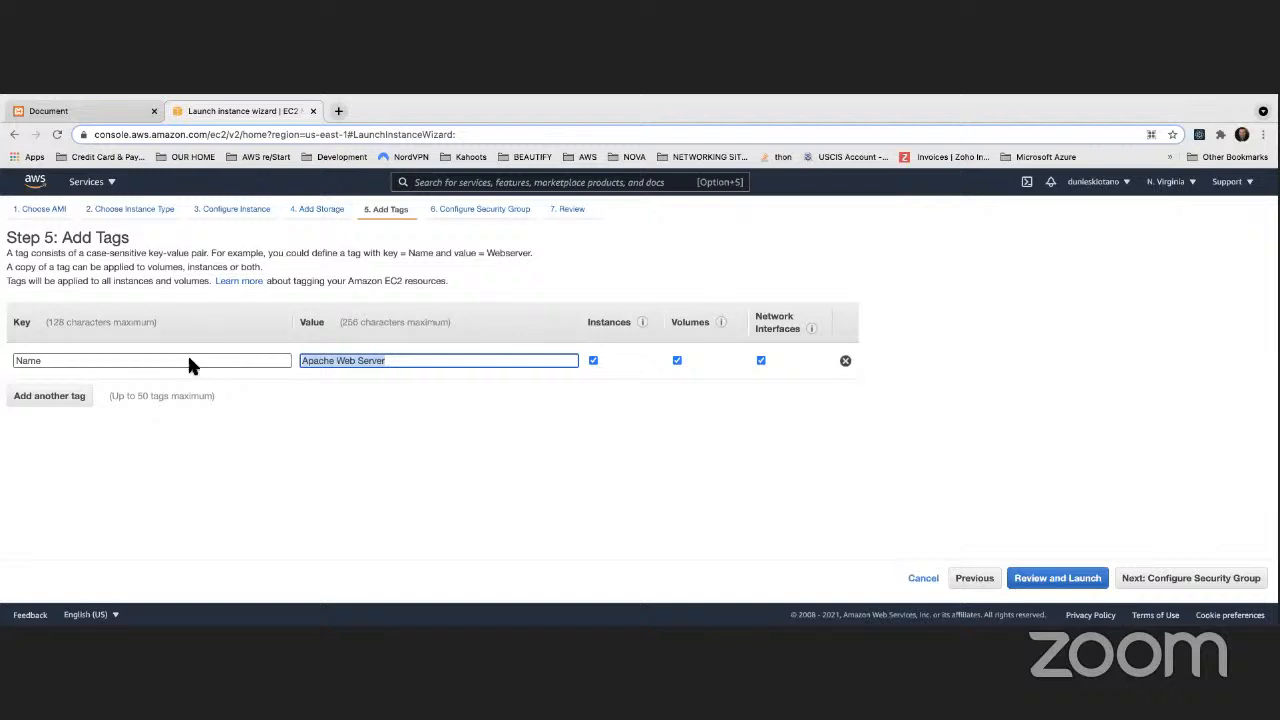
pyautogui.click(237, 414)
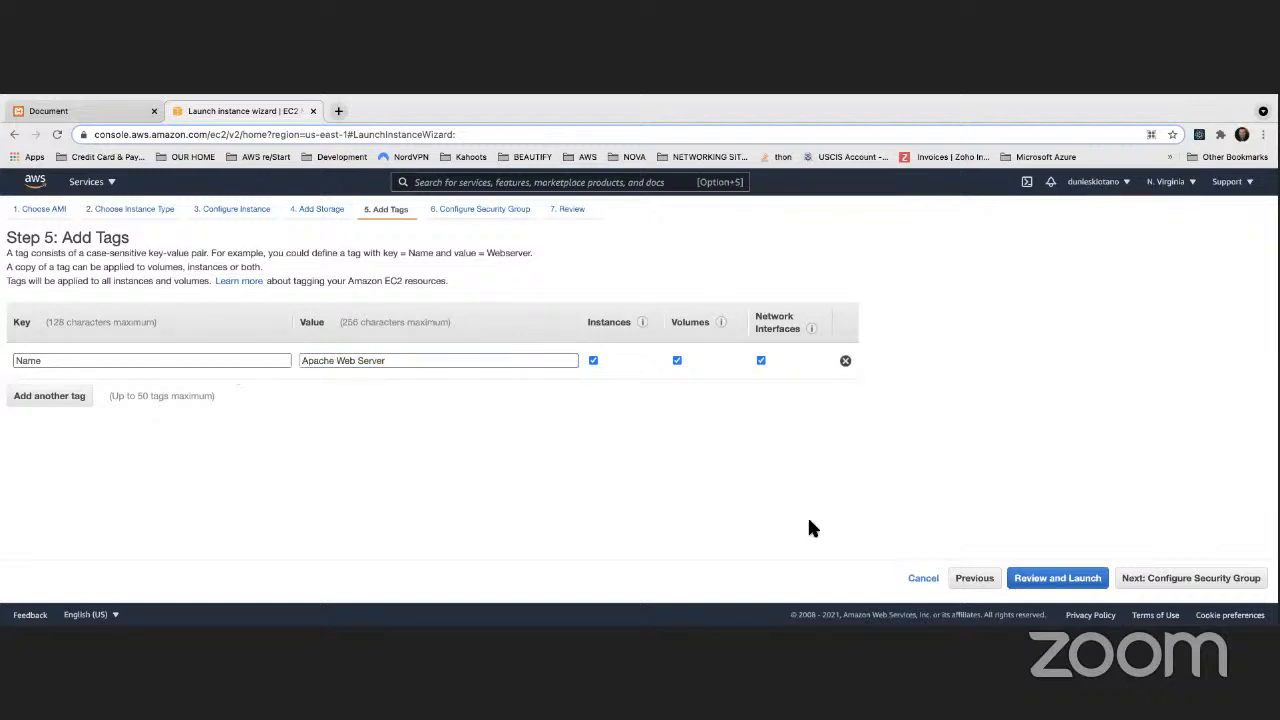
# Continue to the security group configuration and name the new security group ApacheServerSecurityGroup.
pyautogui.click(1176, 580)
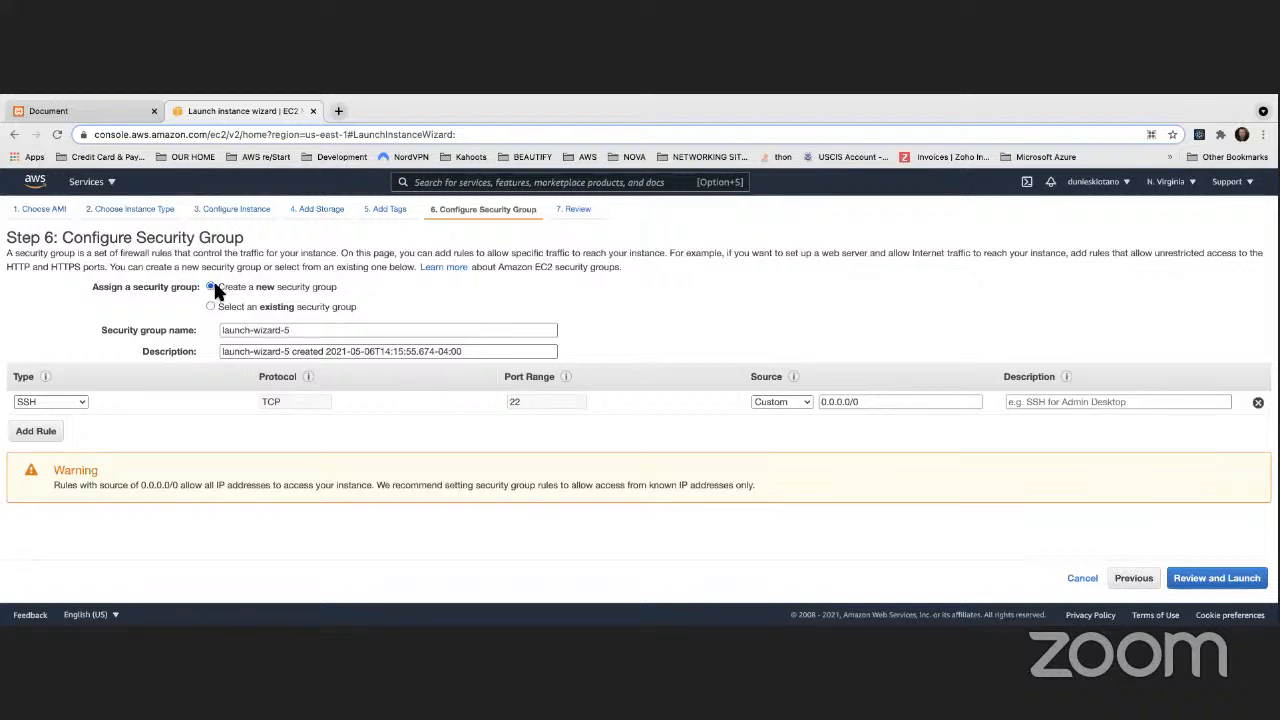
pyautogui.tripleClick(220, 331)
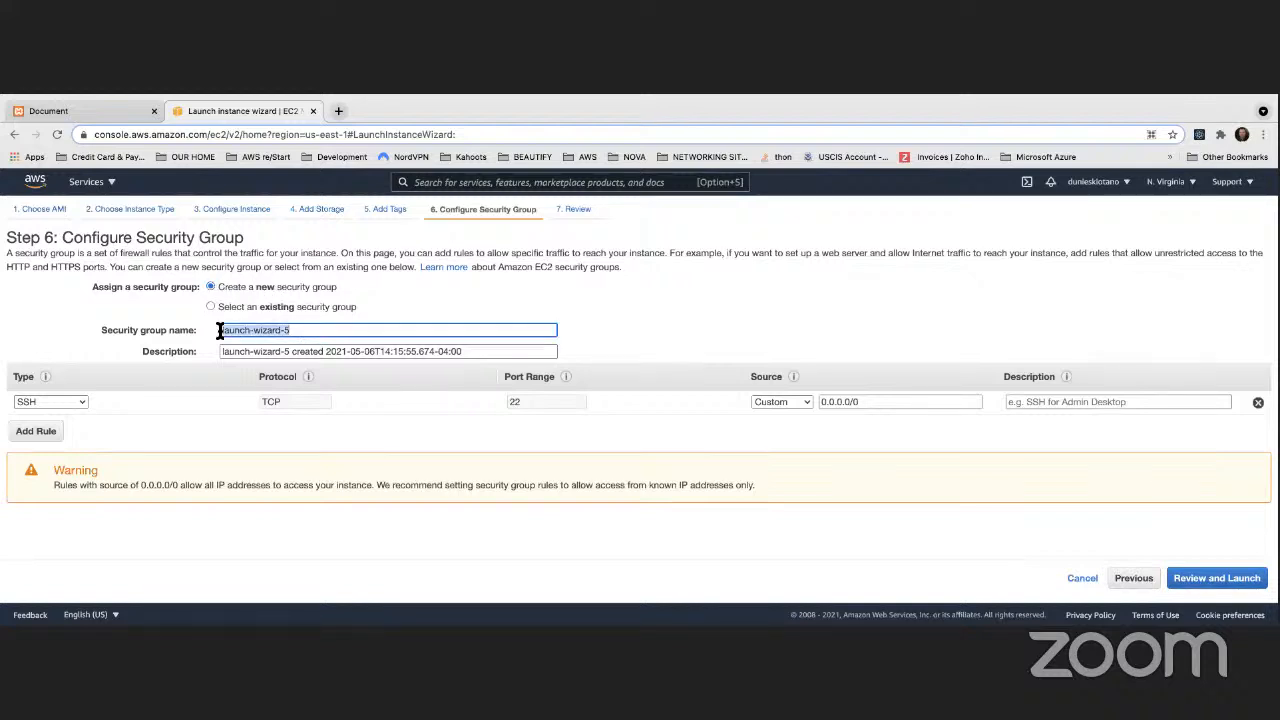
pyautogui.write('ApacheServerSecurityGroup')
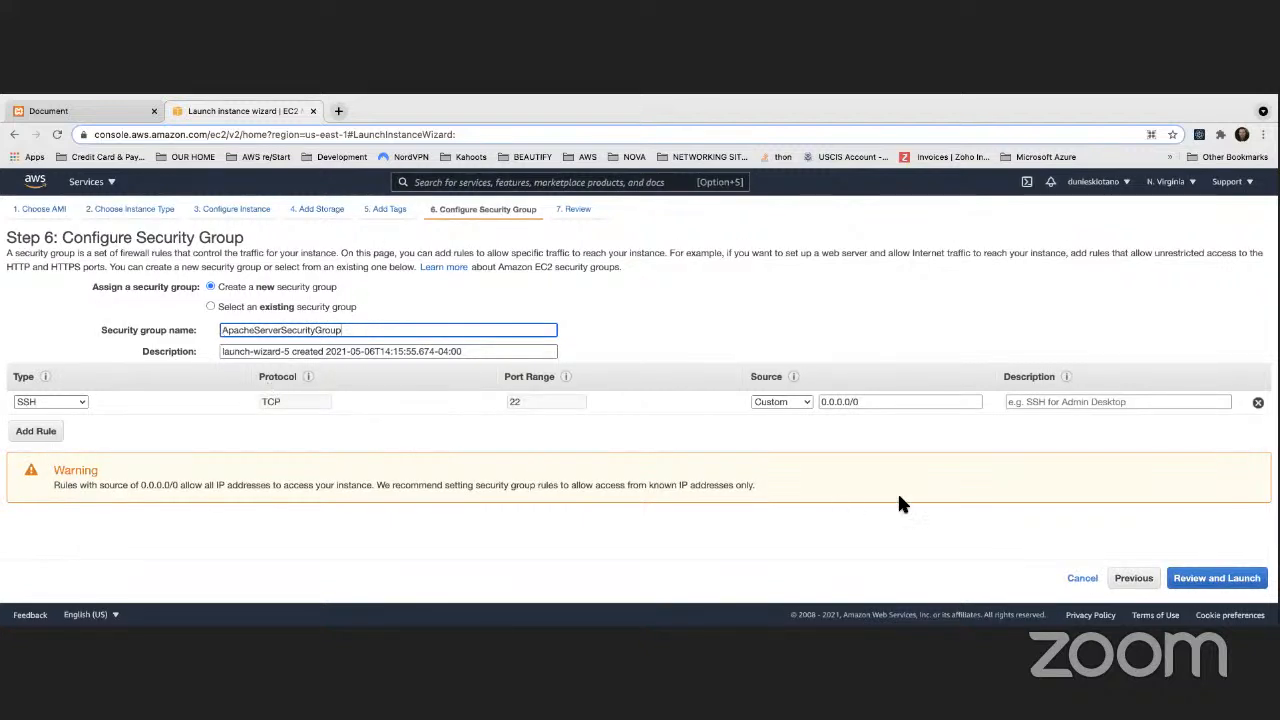
# Go back to the Add Tags step to check the Name tag, and return to the security group configuration.
pyautogui.click(1140, 582)
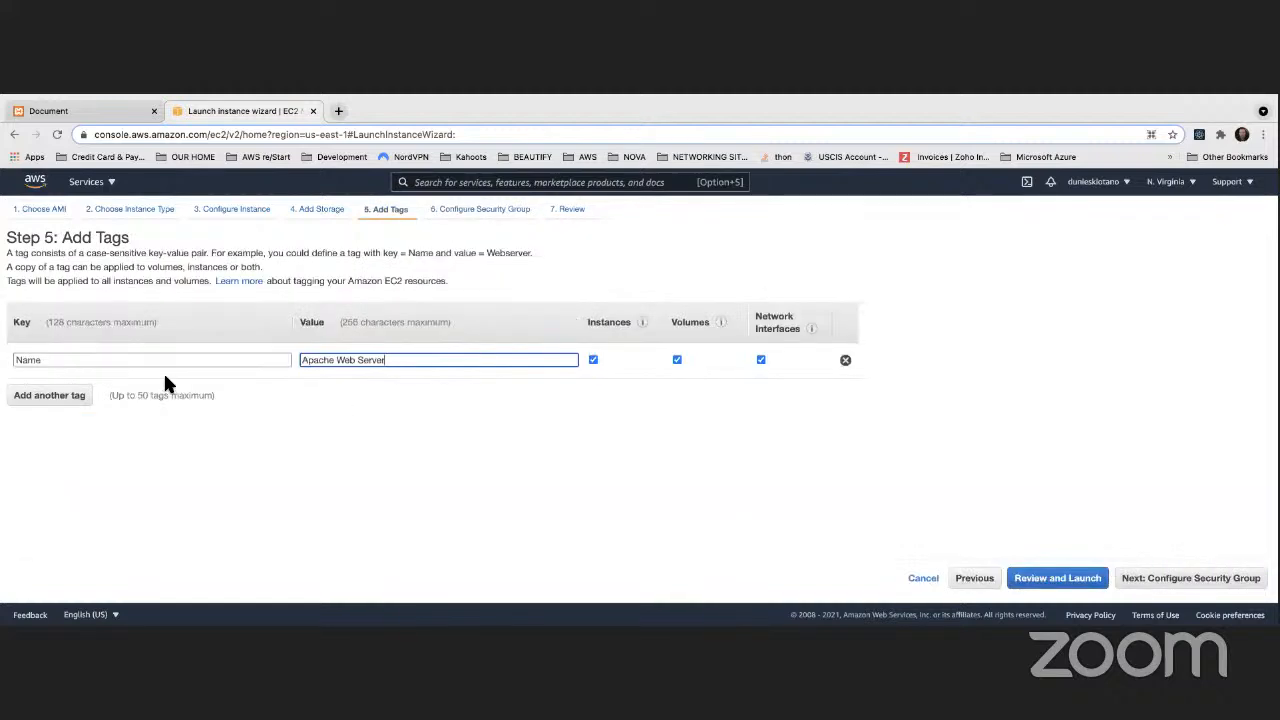
pyautogui.moveTo(57, 362); pyautogui.dragTo(17, 363)
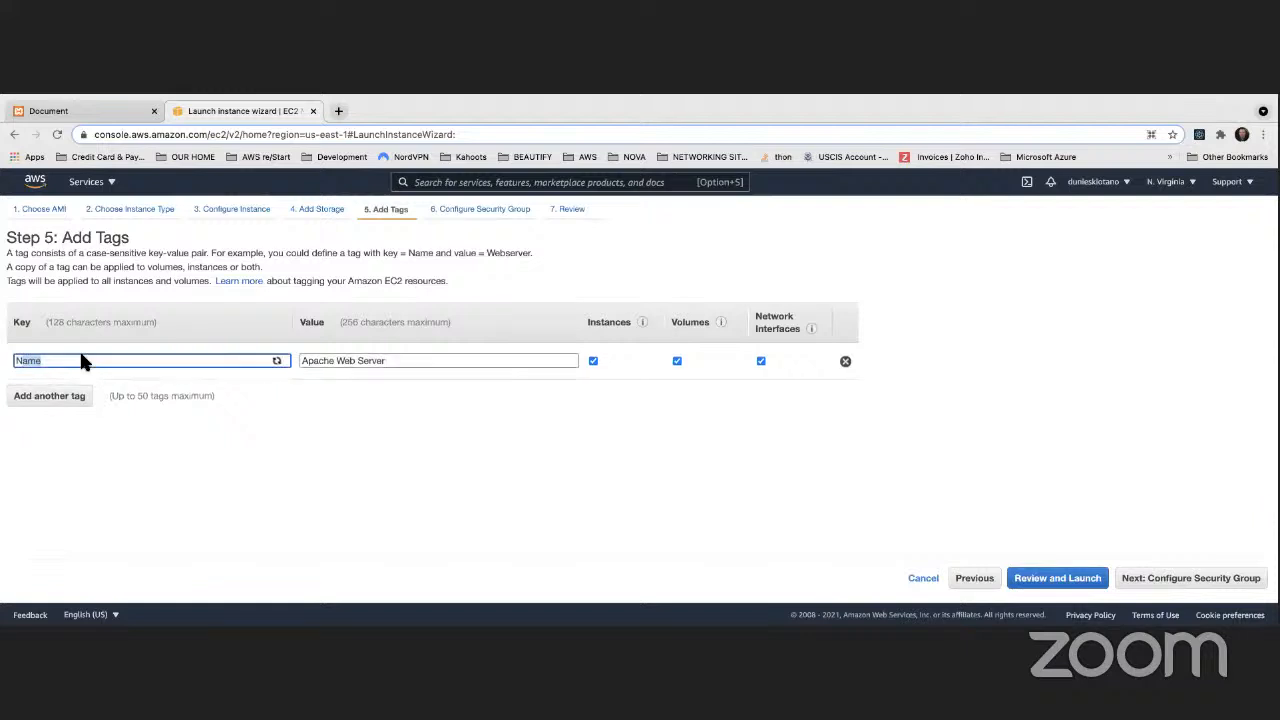
pyautogui.click(395, 446)
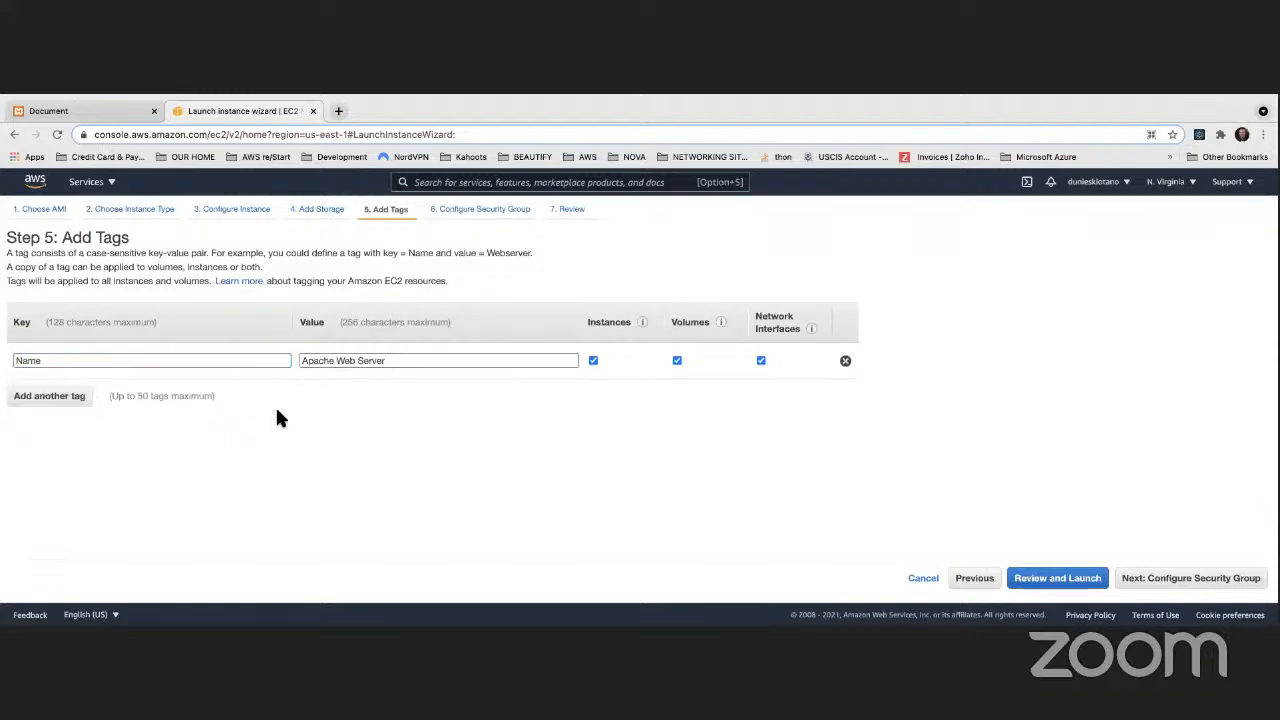
pyautogui.click(1131, 585)
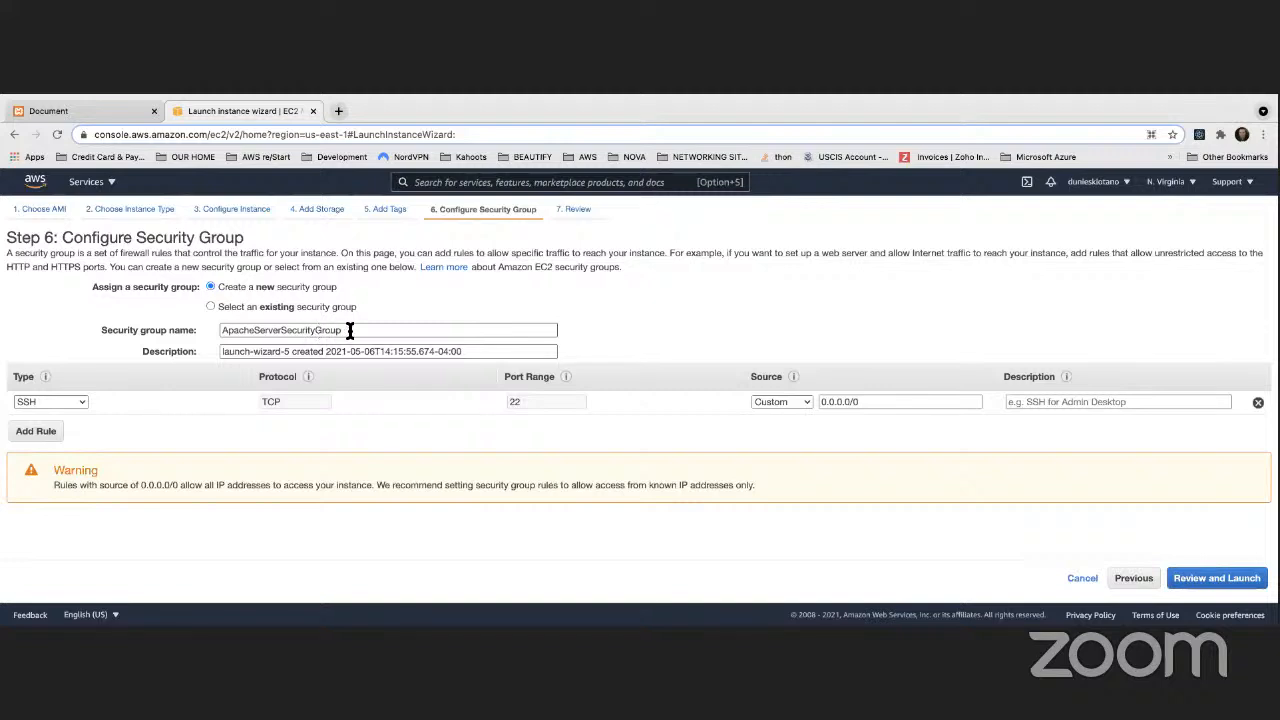
# Replace the security group's description with a spaced copy of its name, Apache Server Security Group.
pyautogui.moveTo(349, 330); pyautogui.dragTo(217, 336)
pyautogui.press('super+c')
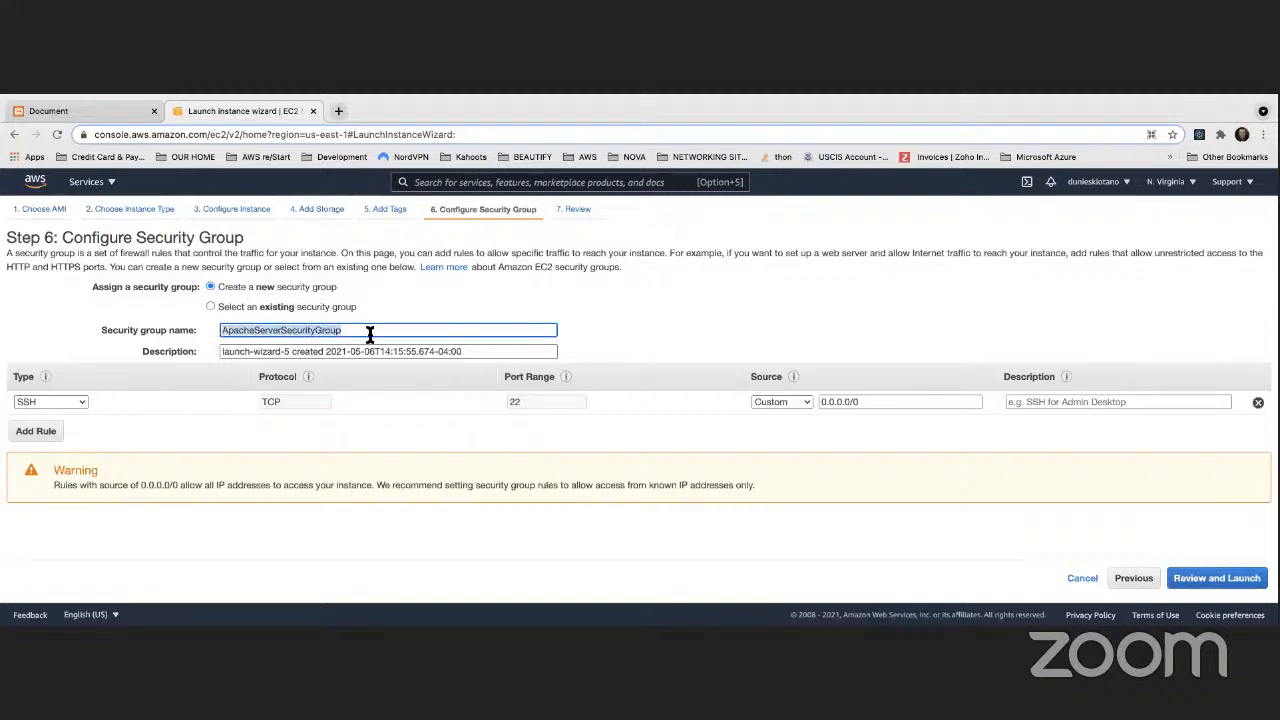
pyautogui.moveTo(500, 355); pyautogui.dragTo(219, 357)
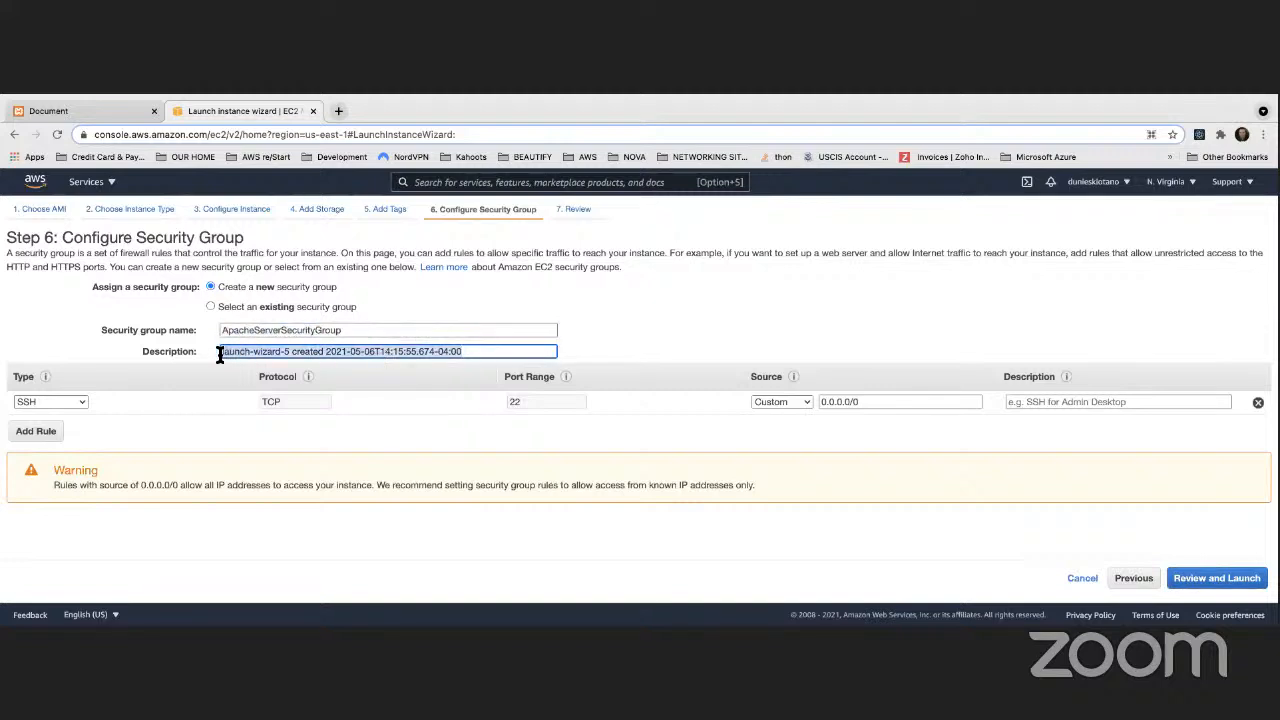
pyautogui.press('super+v')
pyautogui.click(254, 351)
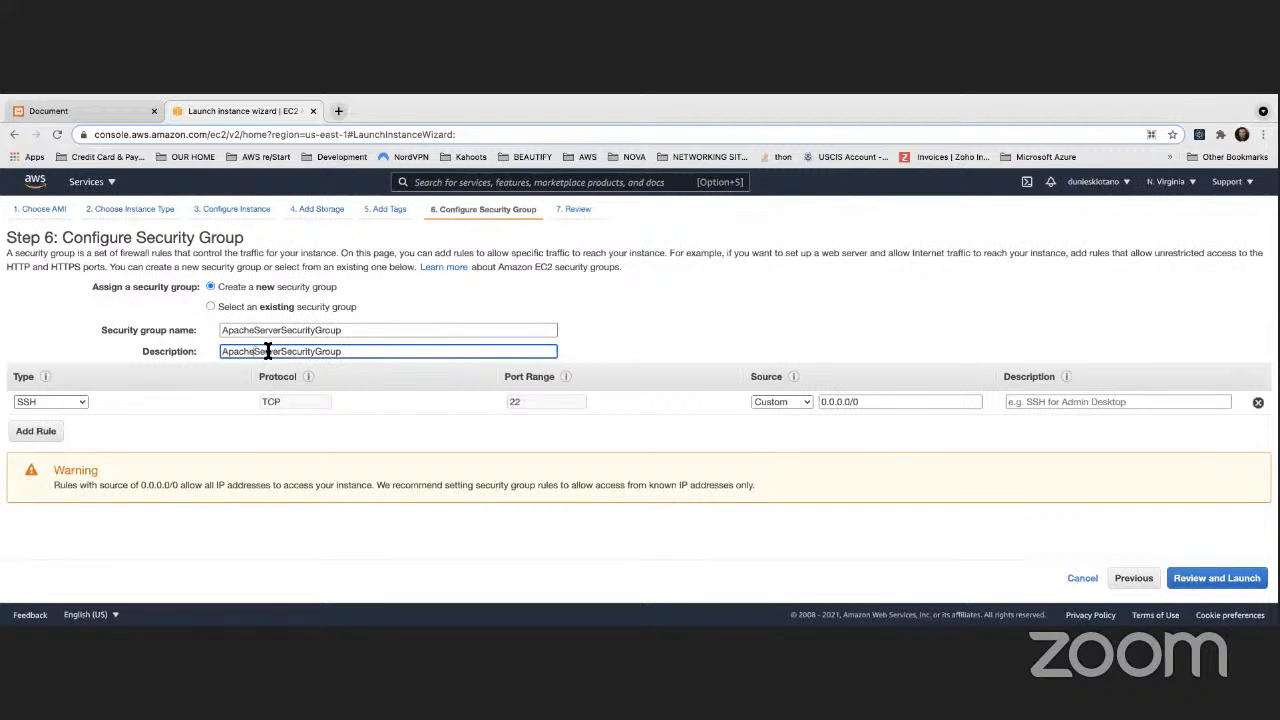
pyautogui.click(285, 351)
pyautogui.click(319, 351)
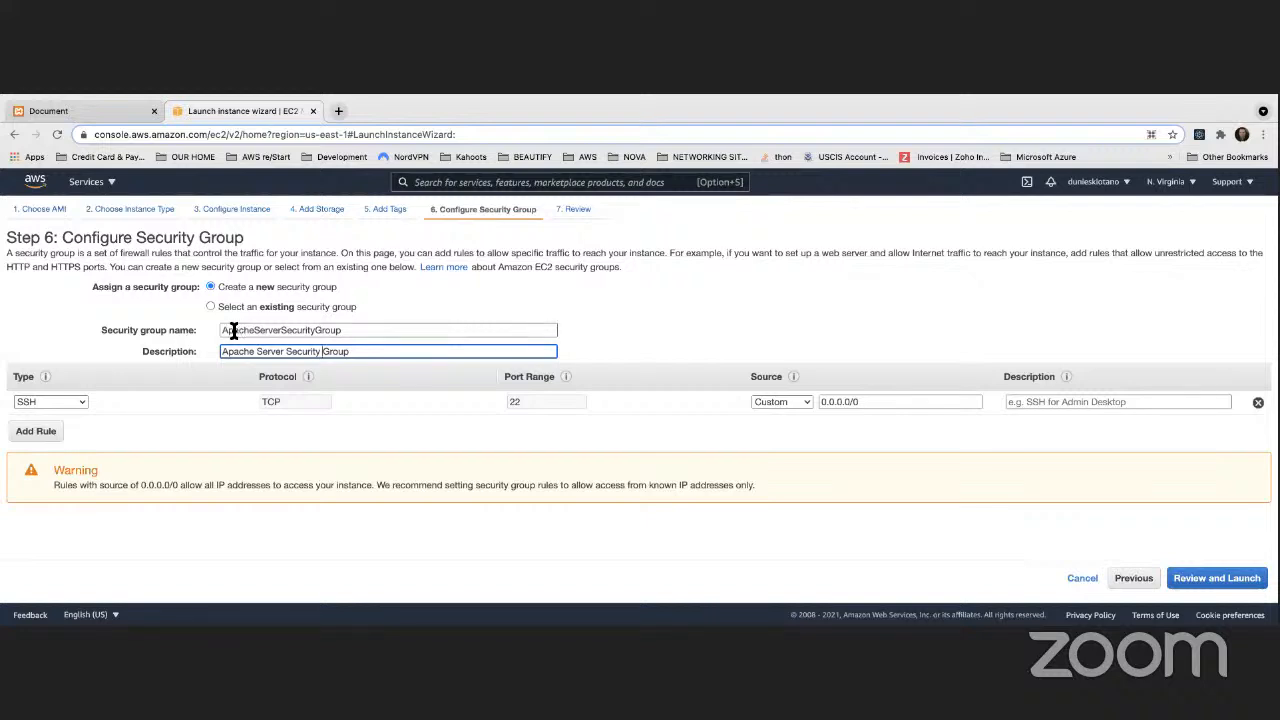
pyautogui.moveTo(226, 330); pyautogui.dragTo(190, 352)
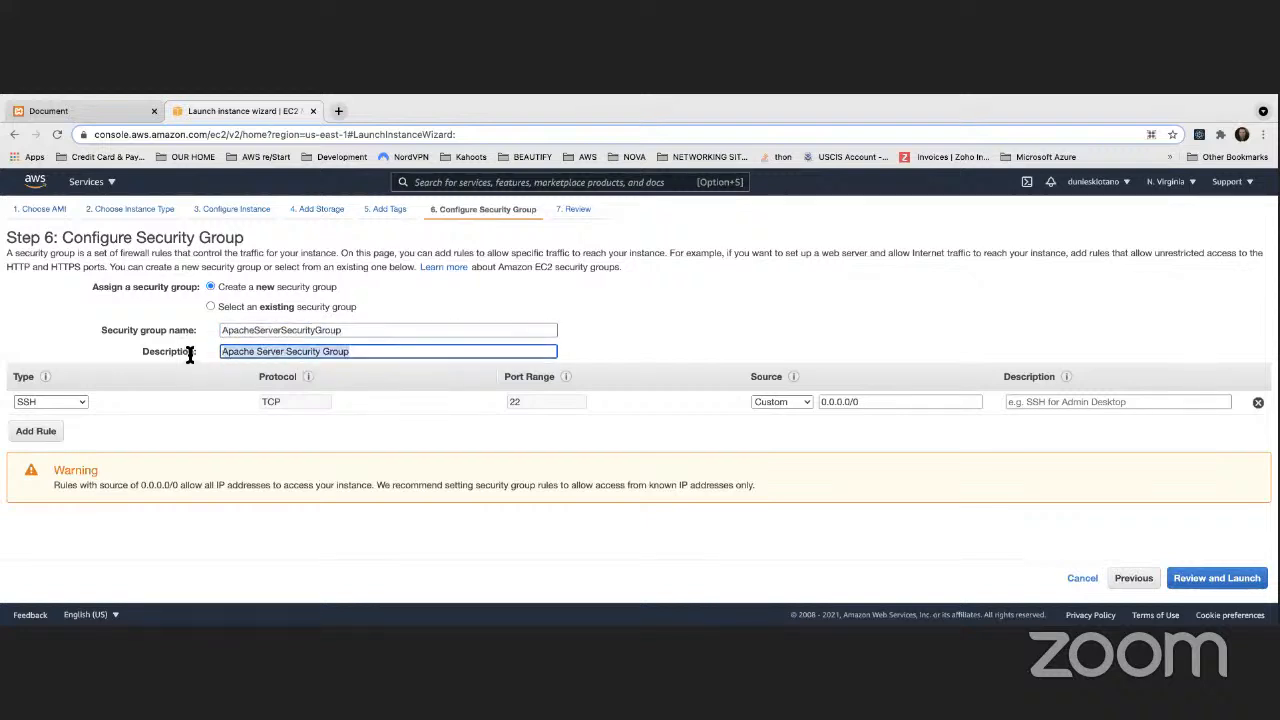
pyautogui.click(360, 356)
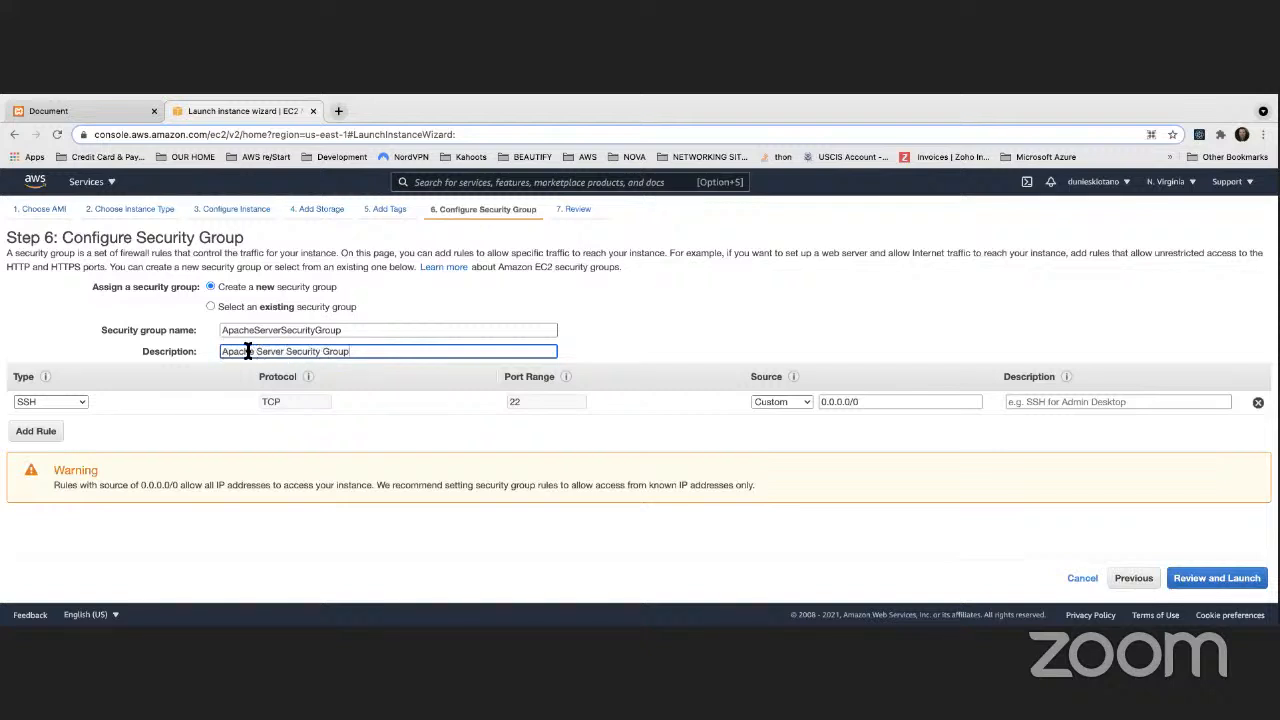
pyautogui.moveTo(351, 330); pyautogui.dragTo(209, 330)
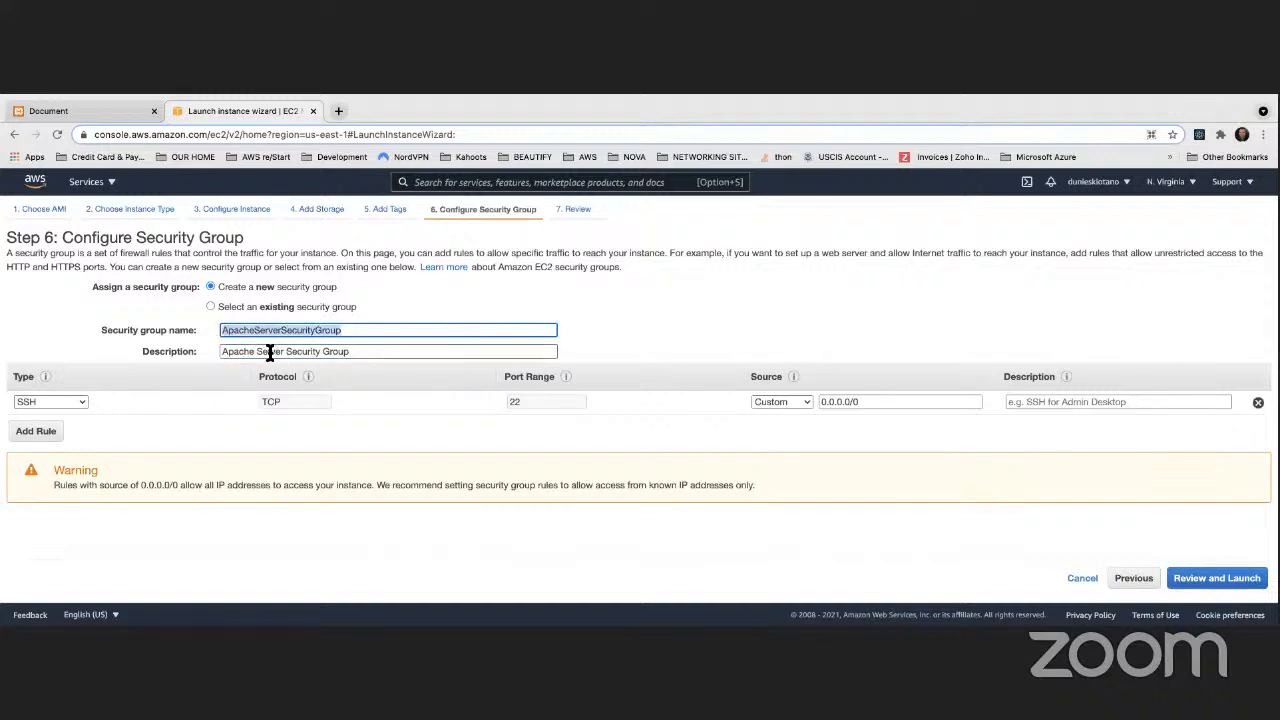
pyautogui.click(635, 305)
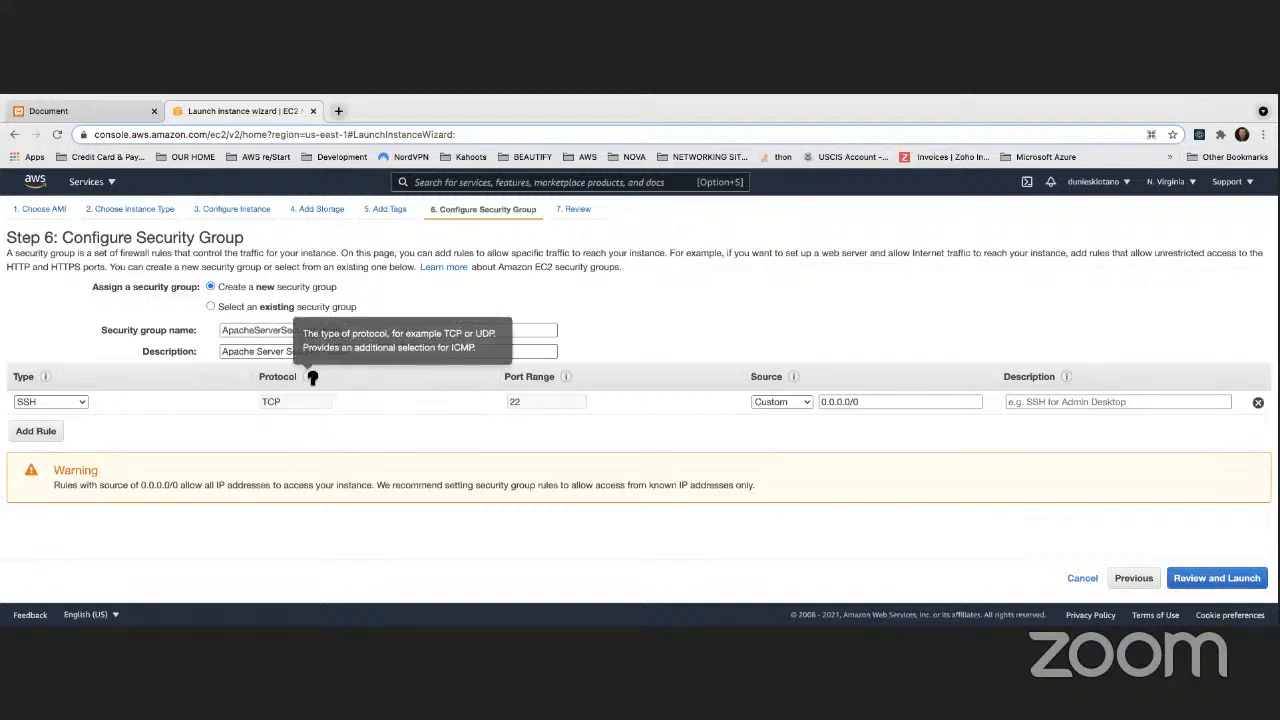
# Insert Web after Apache in both fields, giving the name ApacheWebServerSecurityGroup and the description Apache Web Server Security Group.
pyautogui.click(257, 350)
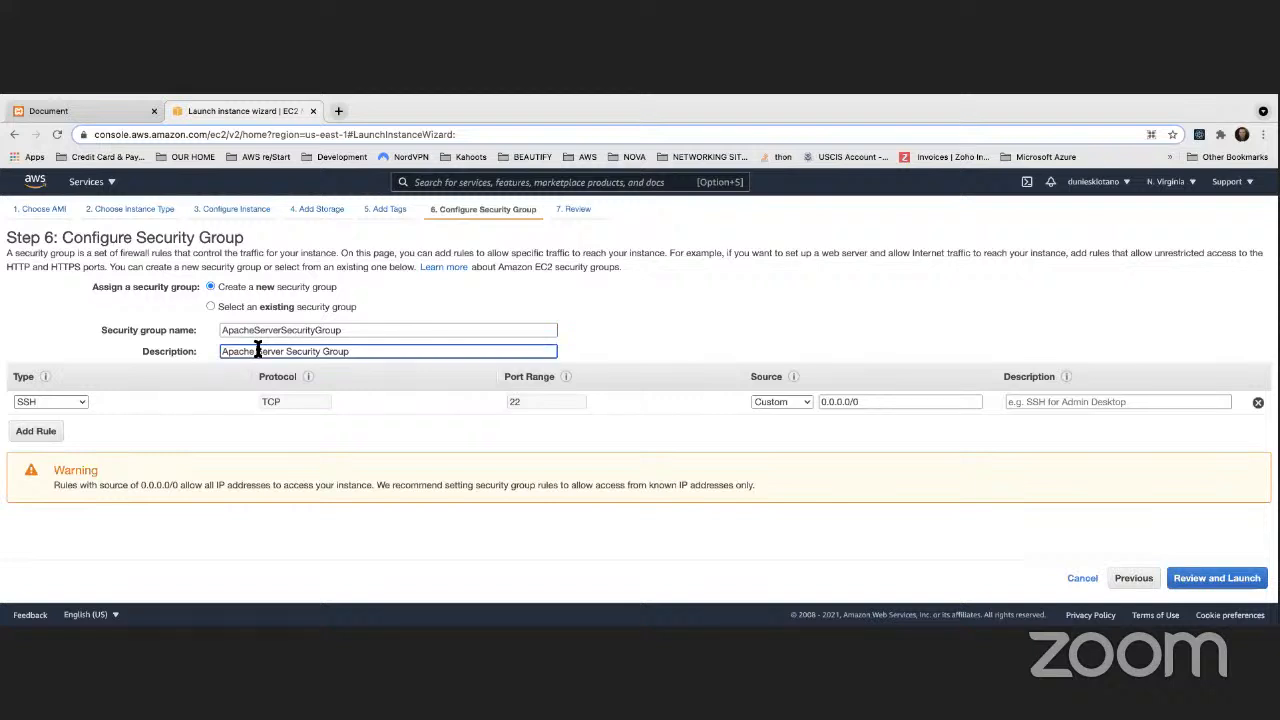
pyautogui.write('Web')
pyautogui.click(253, 329)
pyautogui.write('Web')
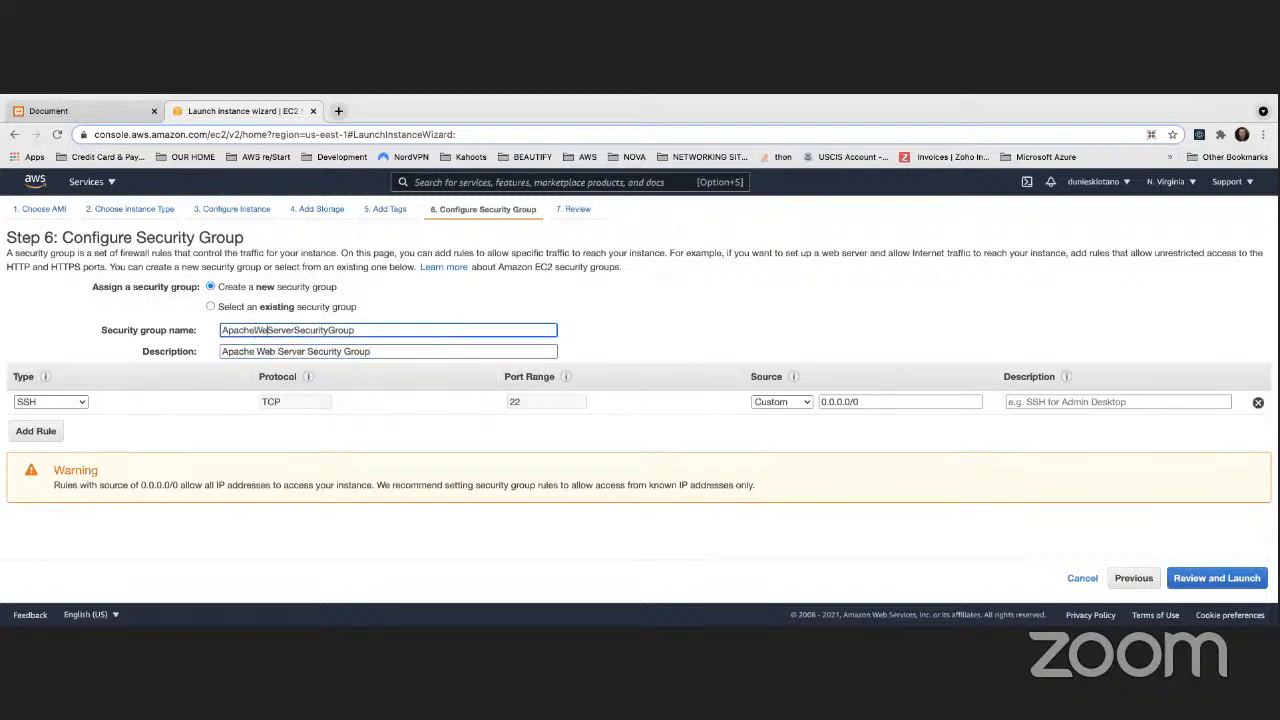
pyautogui.click(645, 309)
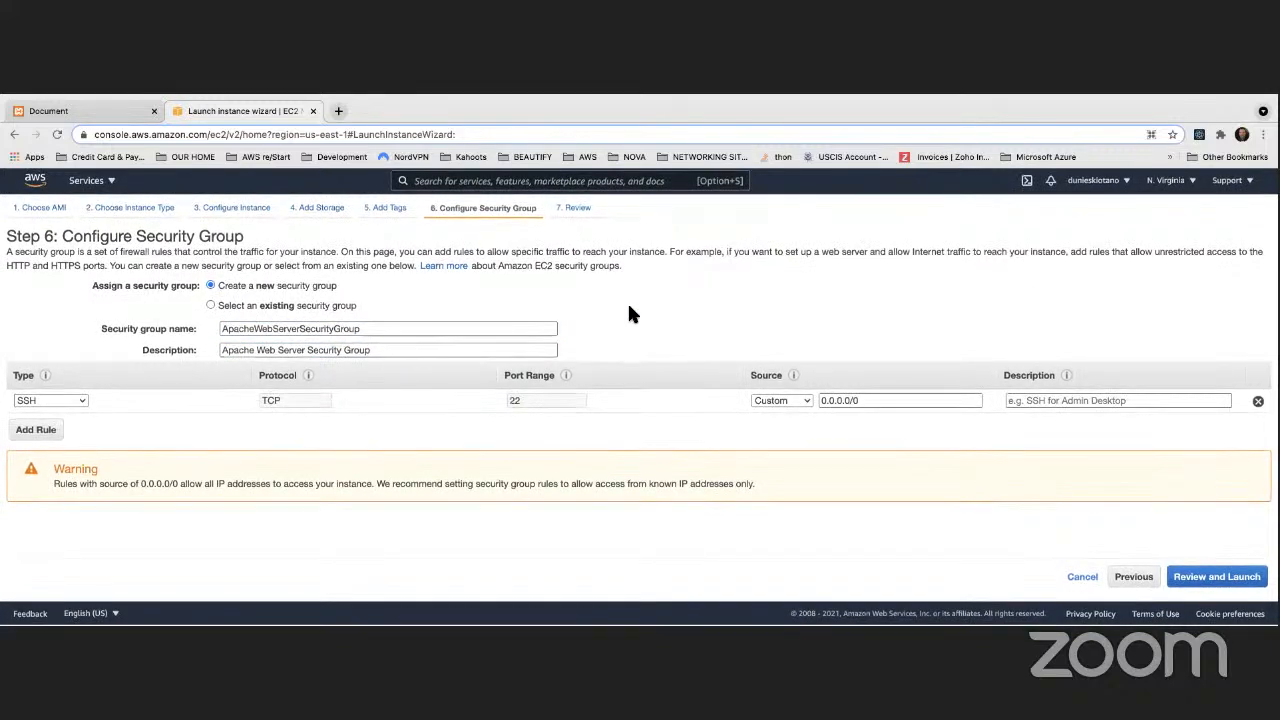
# Add an inbound HTTP rule for port 80 and check its source ranges.
pyautogui.click(38, 432)
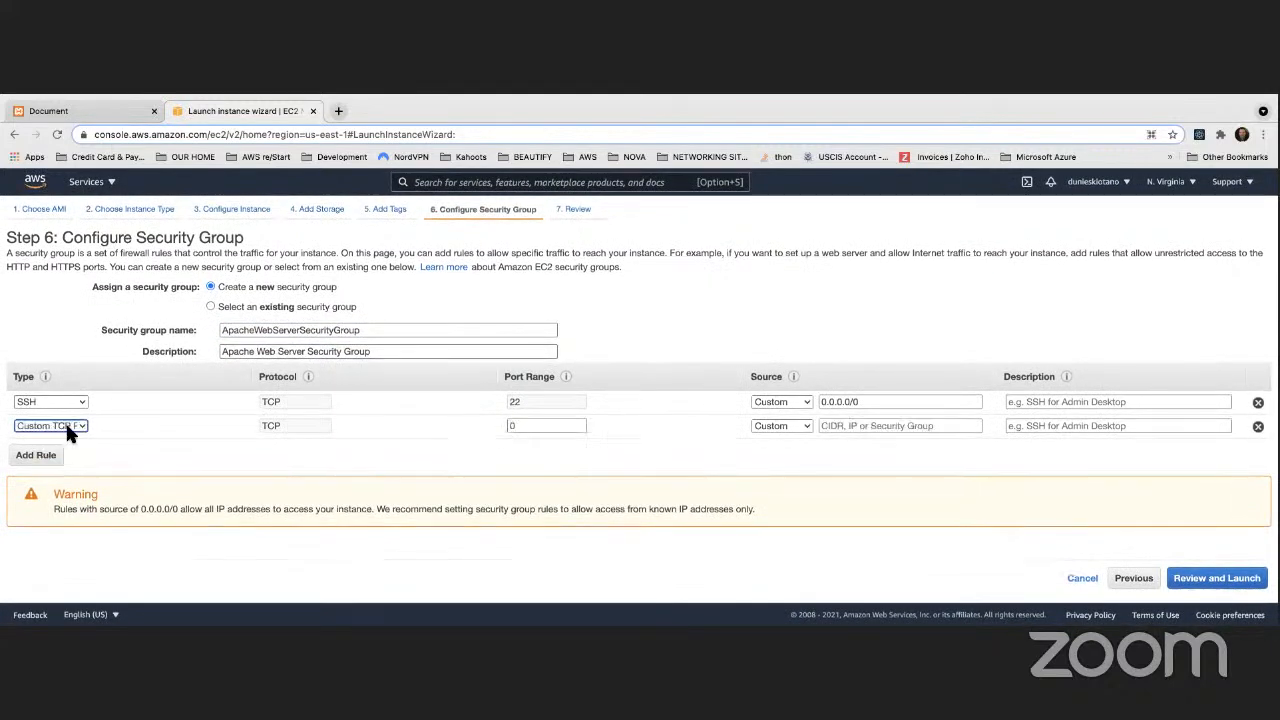
pyautogui.click(70, 432)
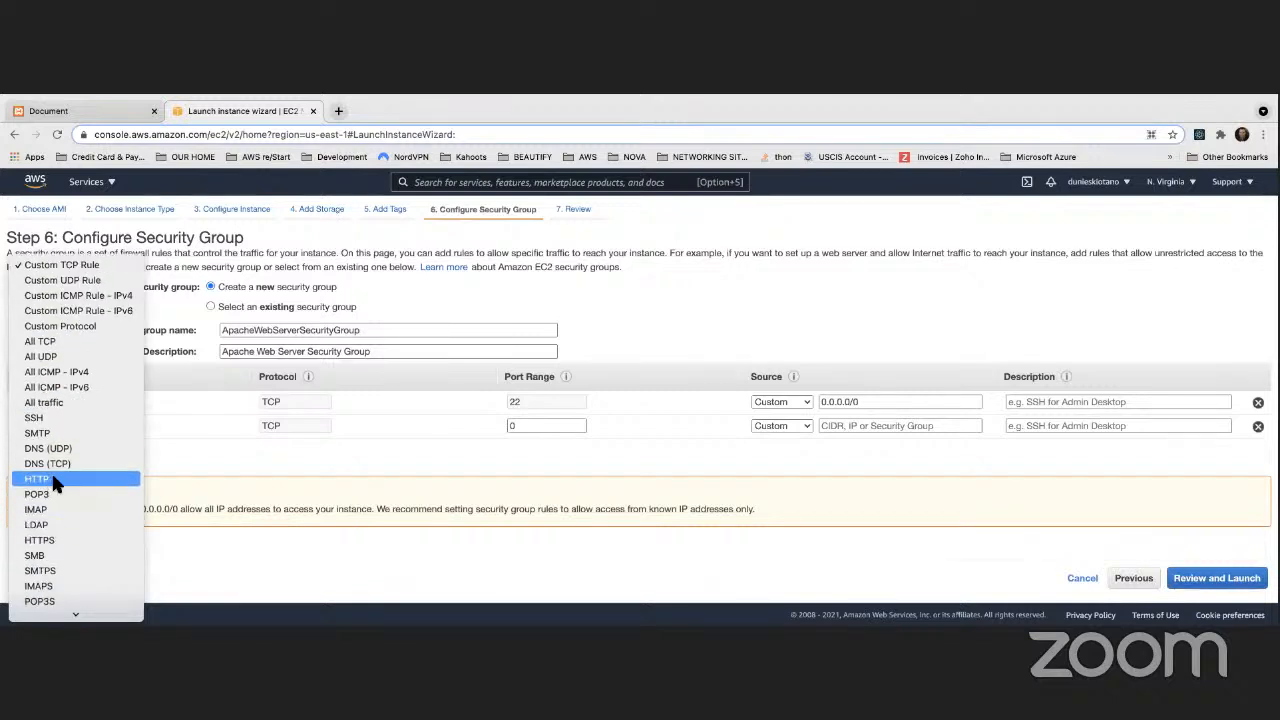
pyautogui.click(49, 479)
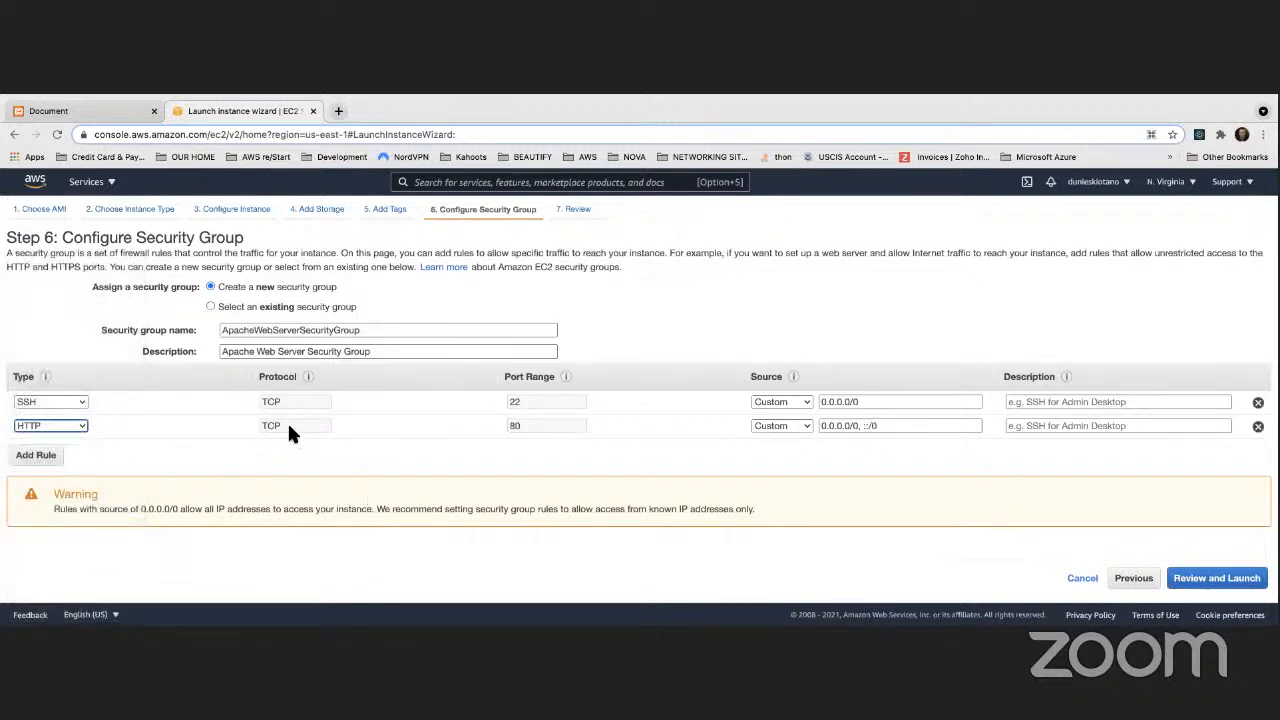
pyautogui.click(512, 427)
pyautogui.moveTo(819, 427); pyautogui.dragTo(877, 427)
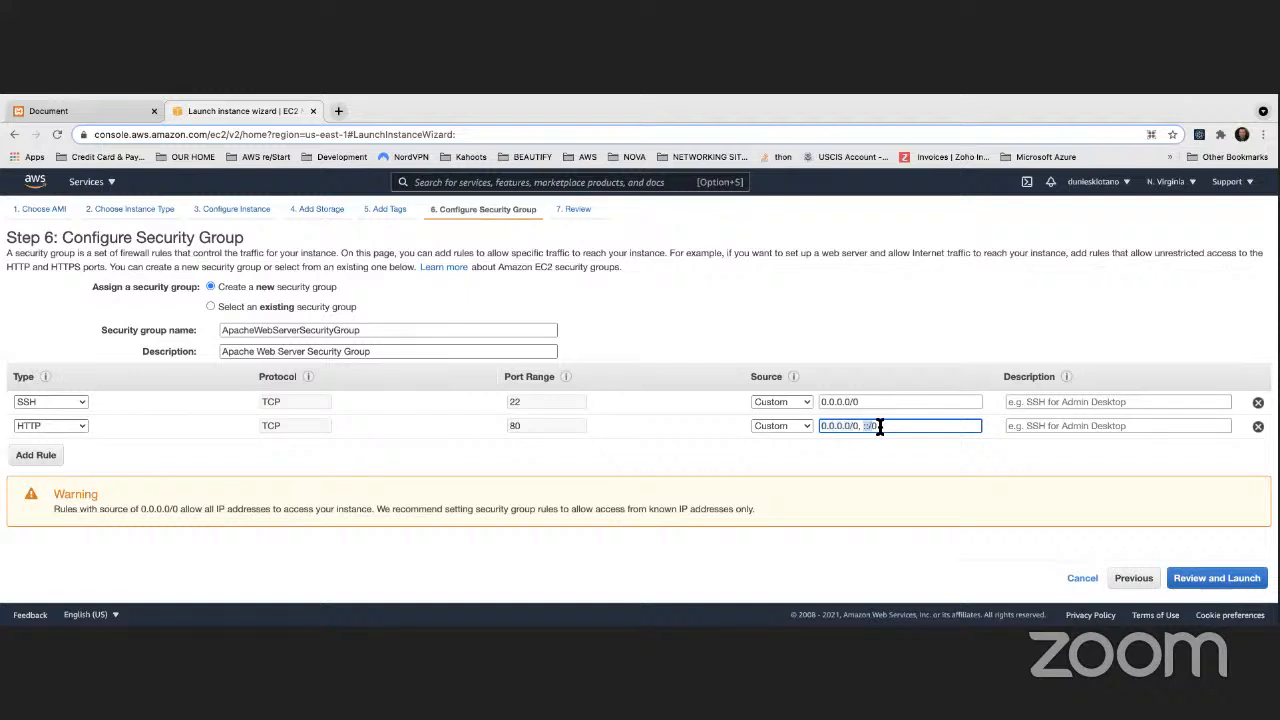
# Describe the SSH rule as "Allows access via port 22".
pyautogui.click(1080, 403)
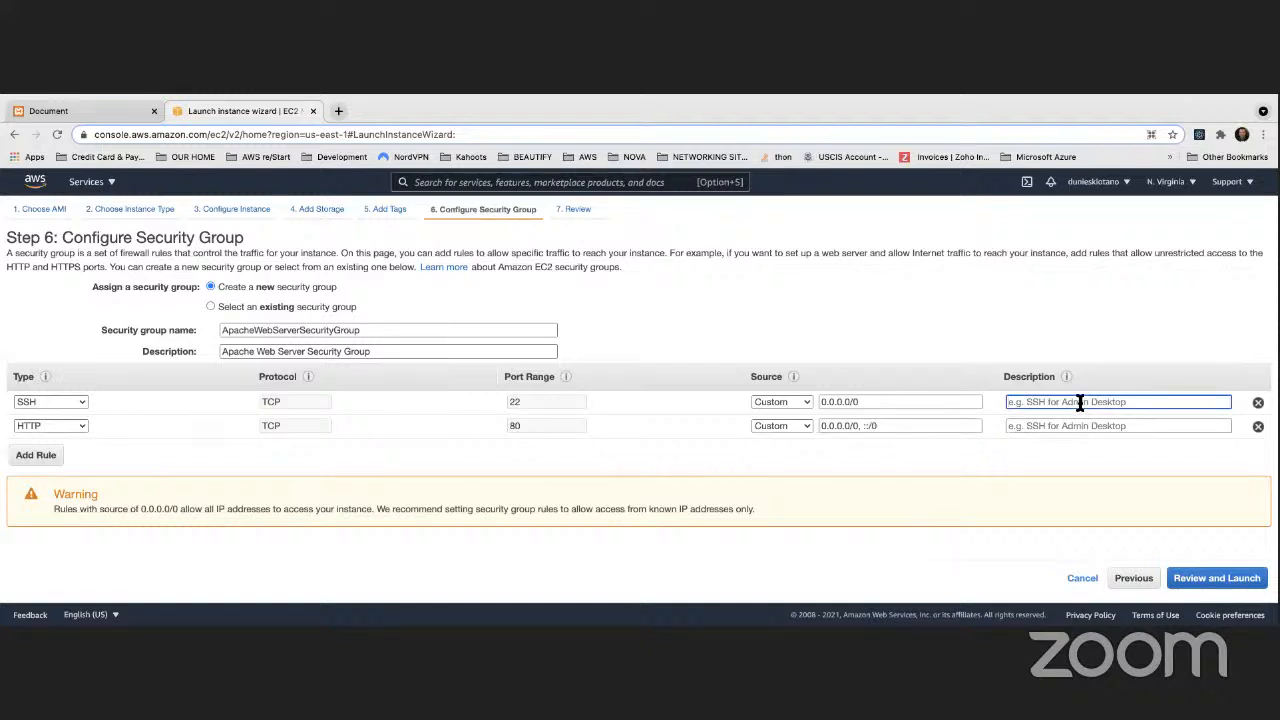
pyautogui.write('Alllow')
pyautogui.write('ows')
pyautogui.write(' access')
pyautogui.write(' via port 22')
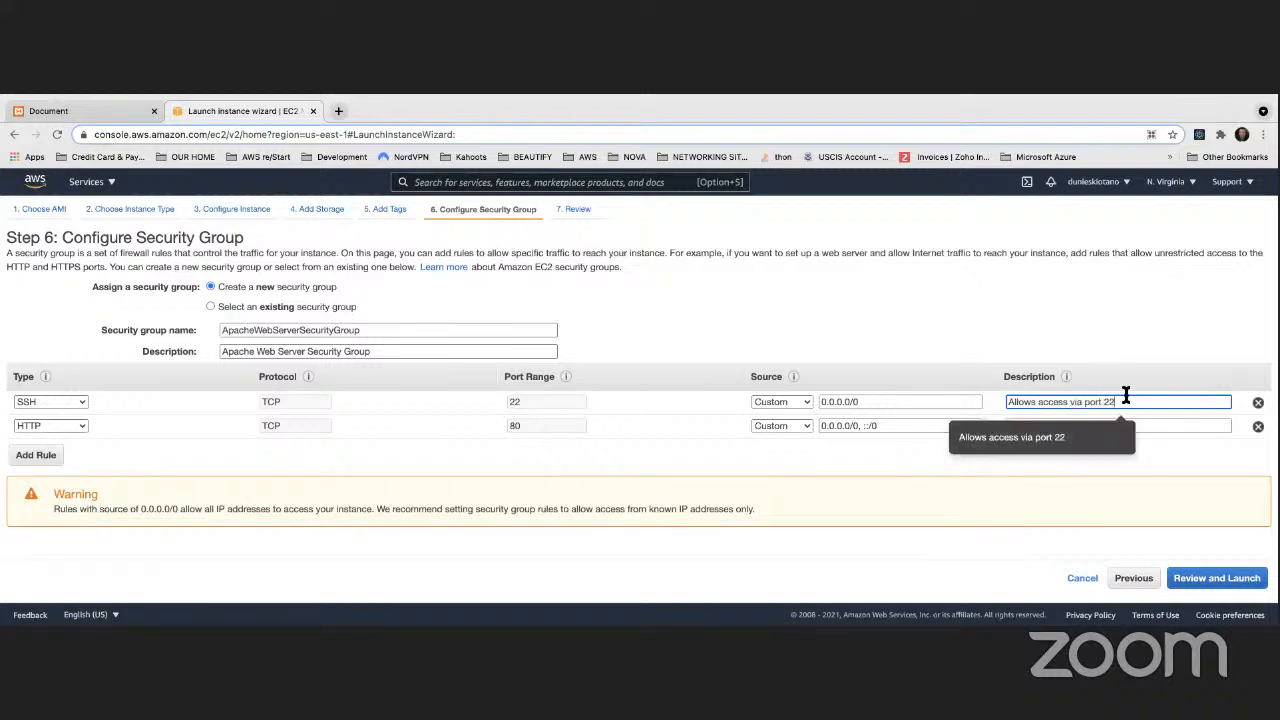
# Copy the SSH rule's description to the HTTP rule and change it to "Allows access via port 80".
pyautogui.moveTo(1120, 401); pyautogui.dragTo(1009, 402)
pyautogui.hotkey('ctrl', 'c')
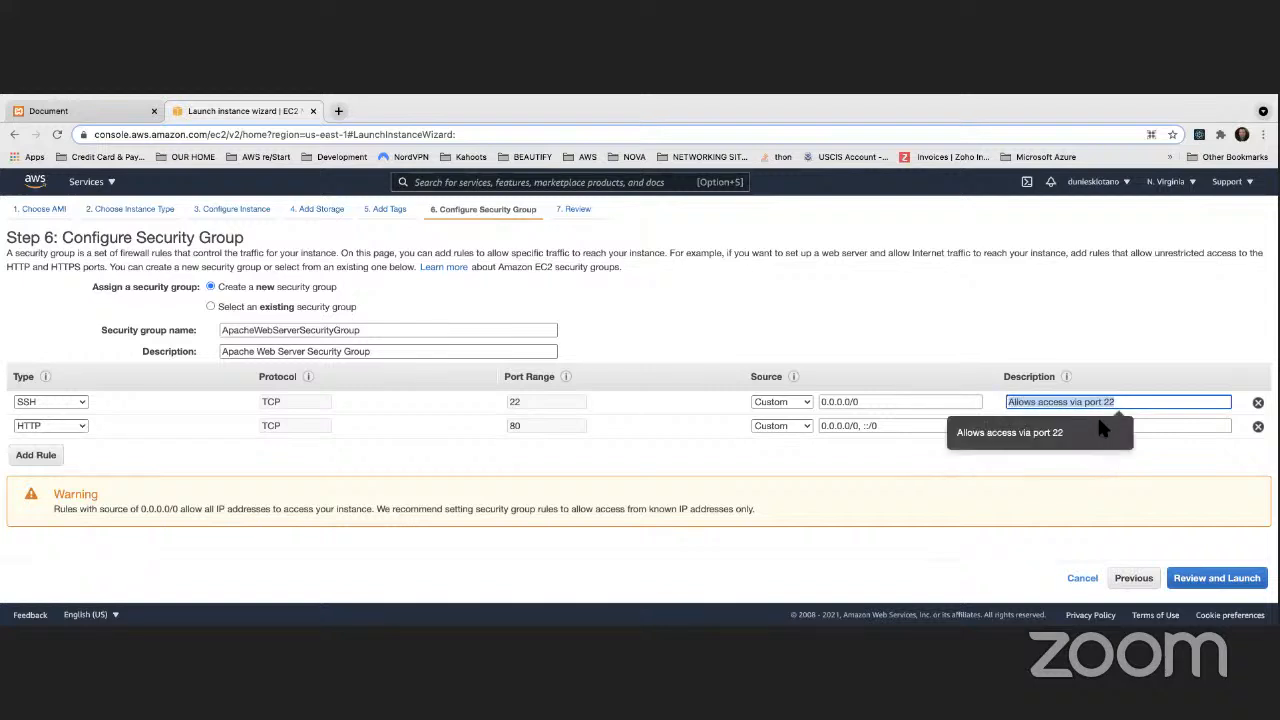
pyautogui.click(1146, 428)
pyautogui.hotkey('ctrl', 'v')
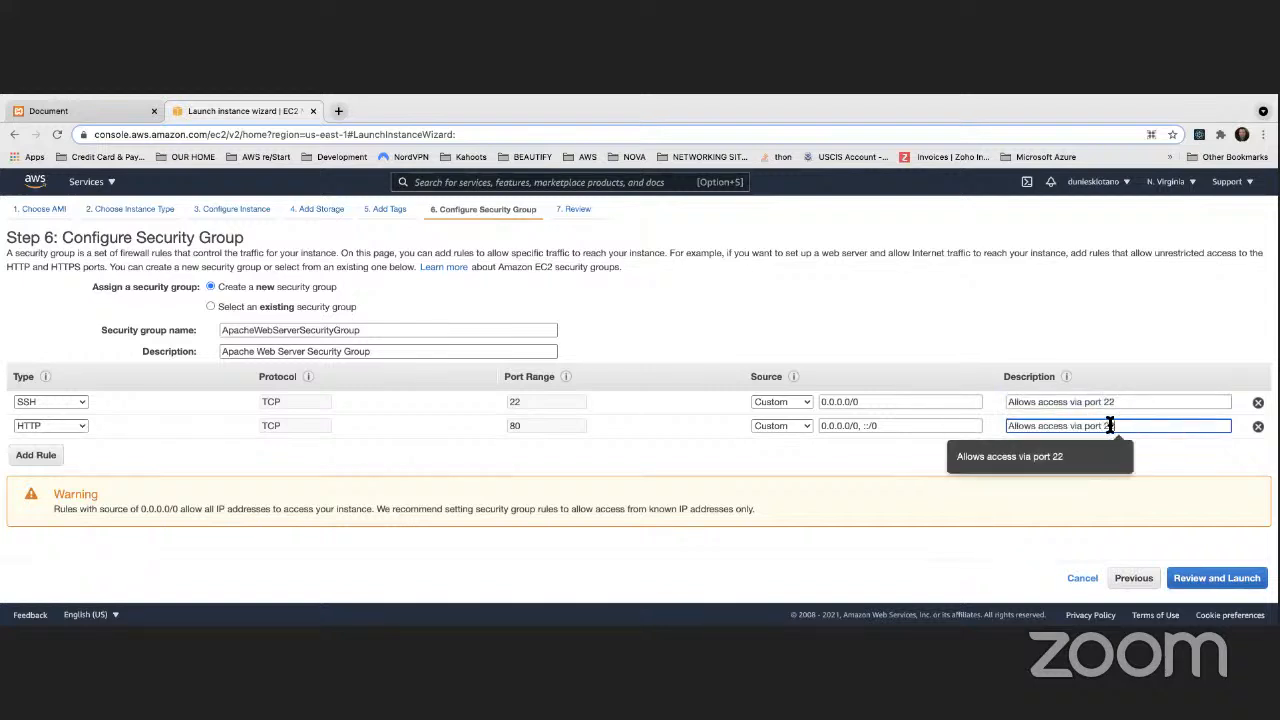
pyautogui.write('80')
pyautogui.click(1199, 455)
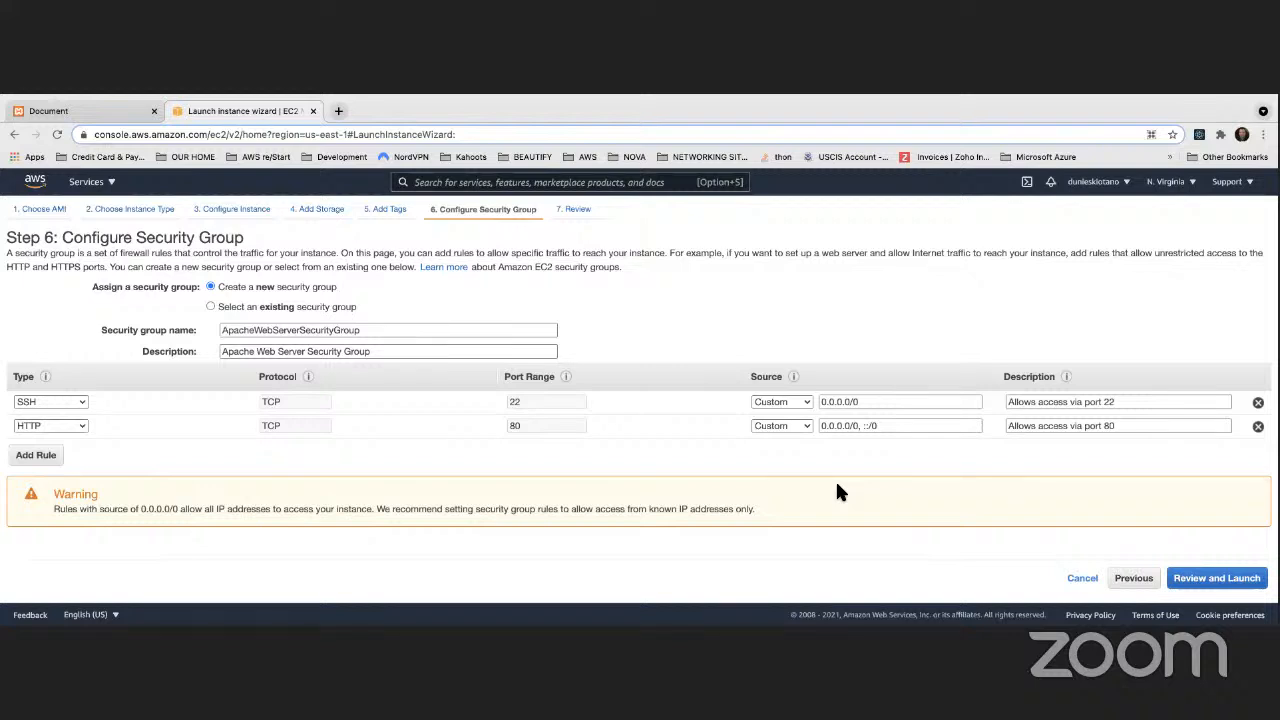
# Continue to the launch review and check the security warning's note about opening the HTTP port for web servers.
pyautogui.click(1218, 580)
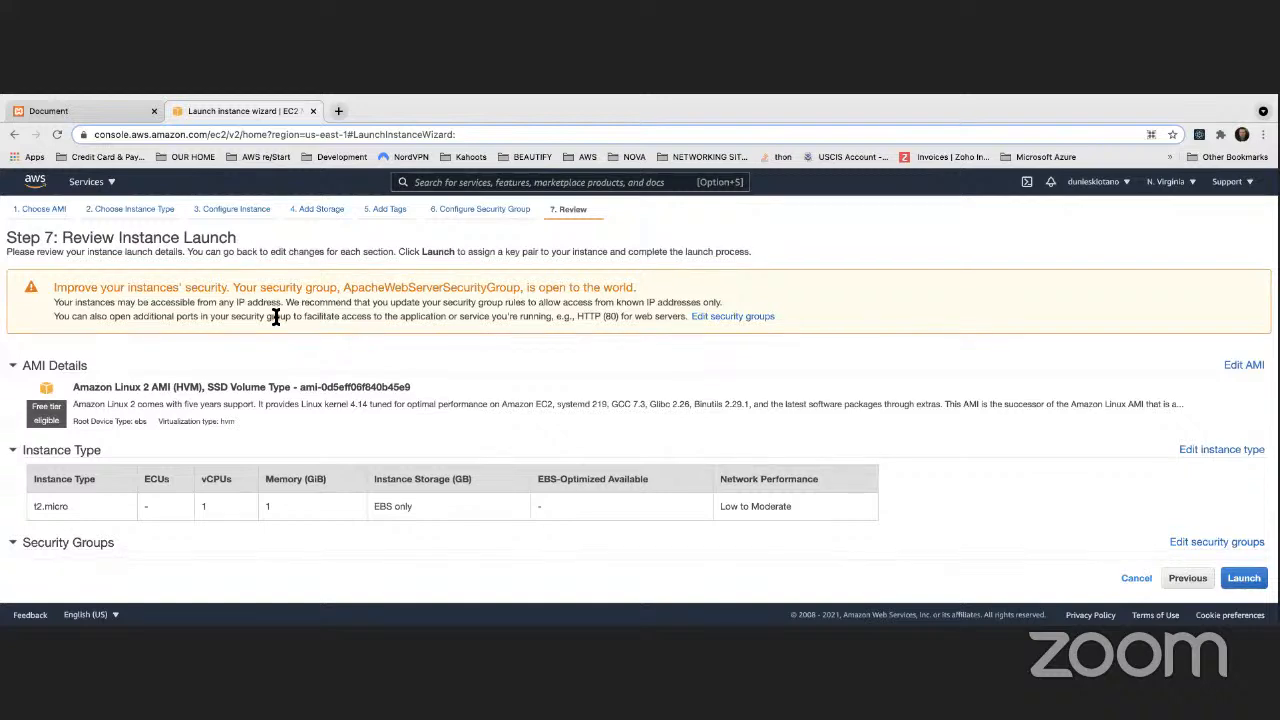
pyautogui.scroll(-2, 276, 316)
pyautogui.scroll(1, 276, 316)
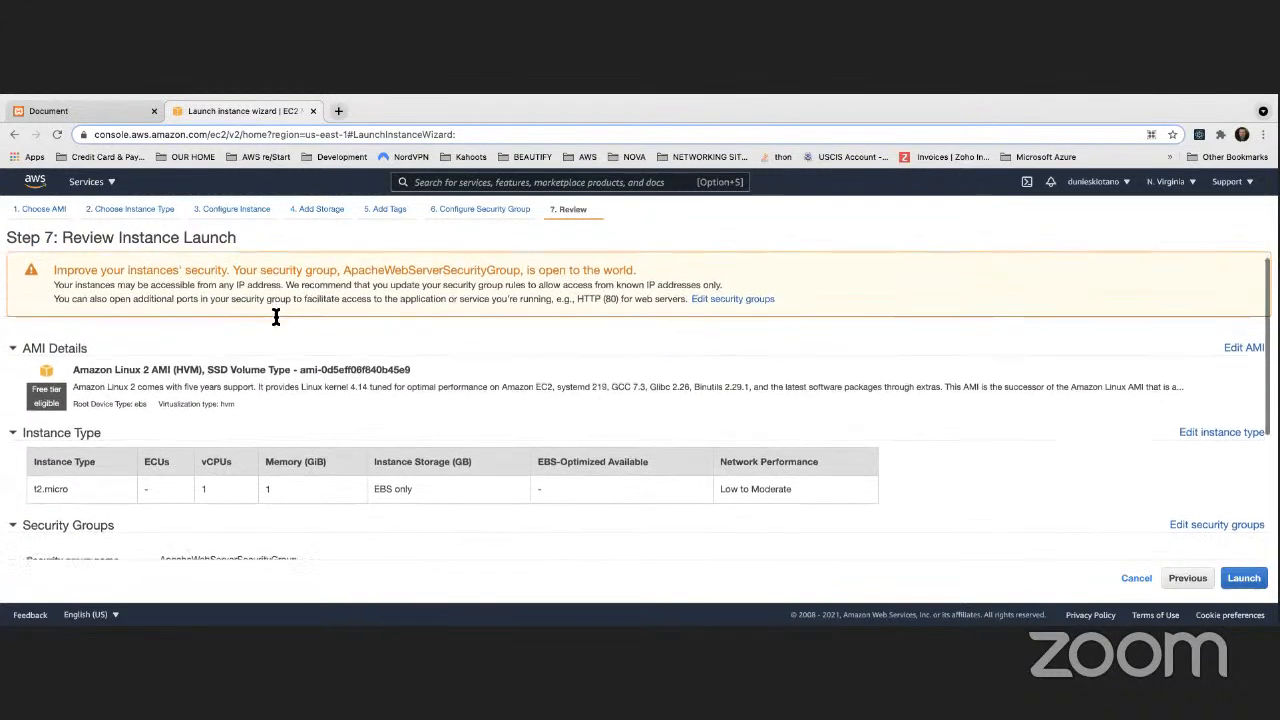
pyautogui.scroll(1, 276, 316)
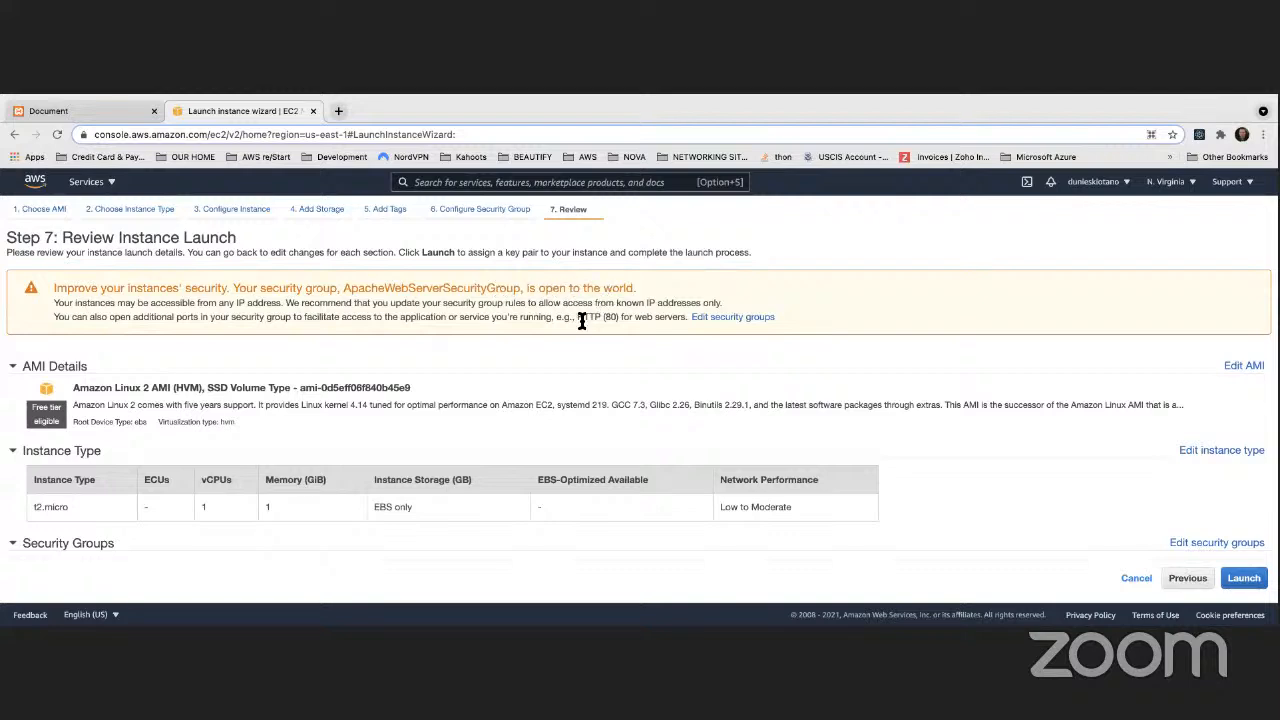
pyautogui.moveTo(578, 317); pyautogui.dragTo(619, 317)
pyautogui.scroll(-1, 595, 330)
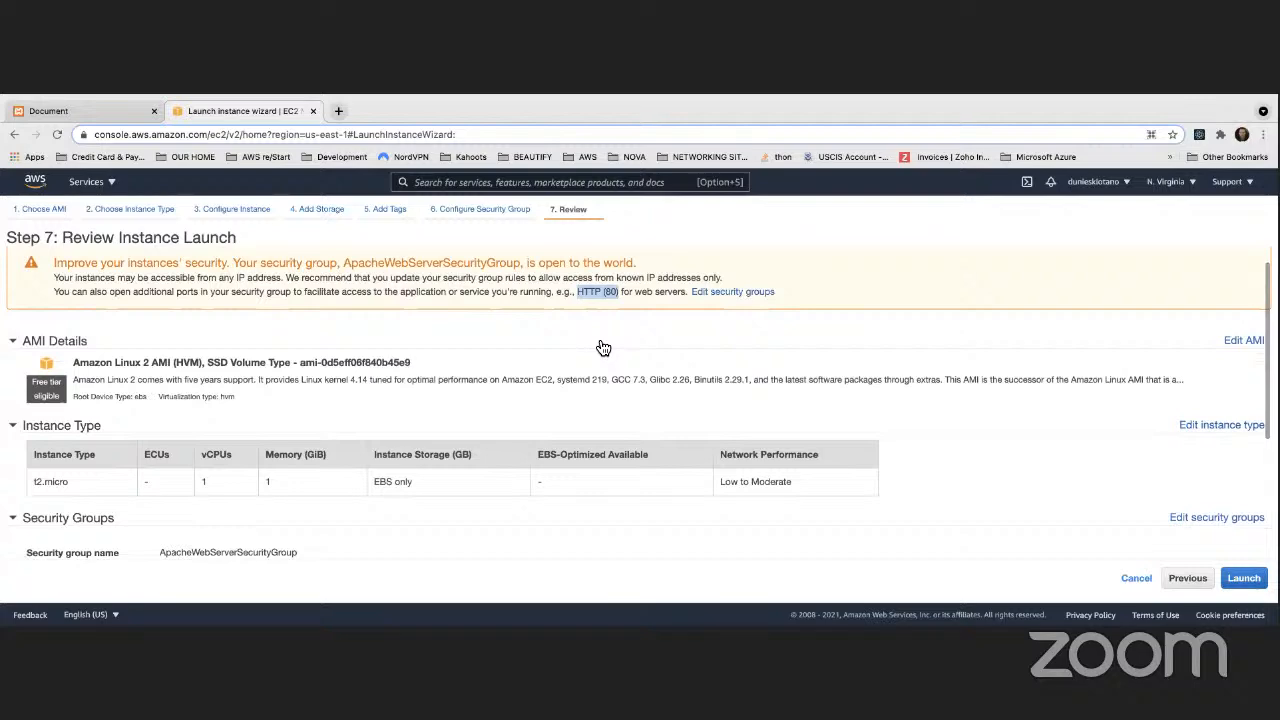
pyautogui.scroll(1, 600, 340)
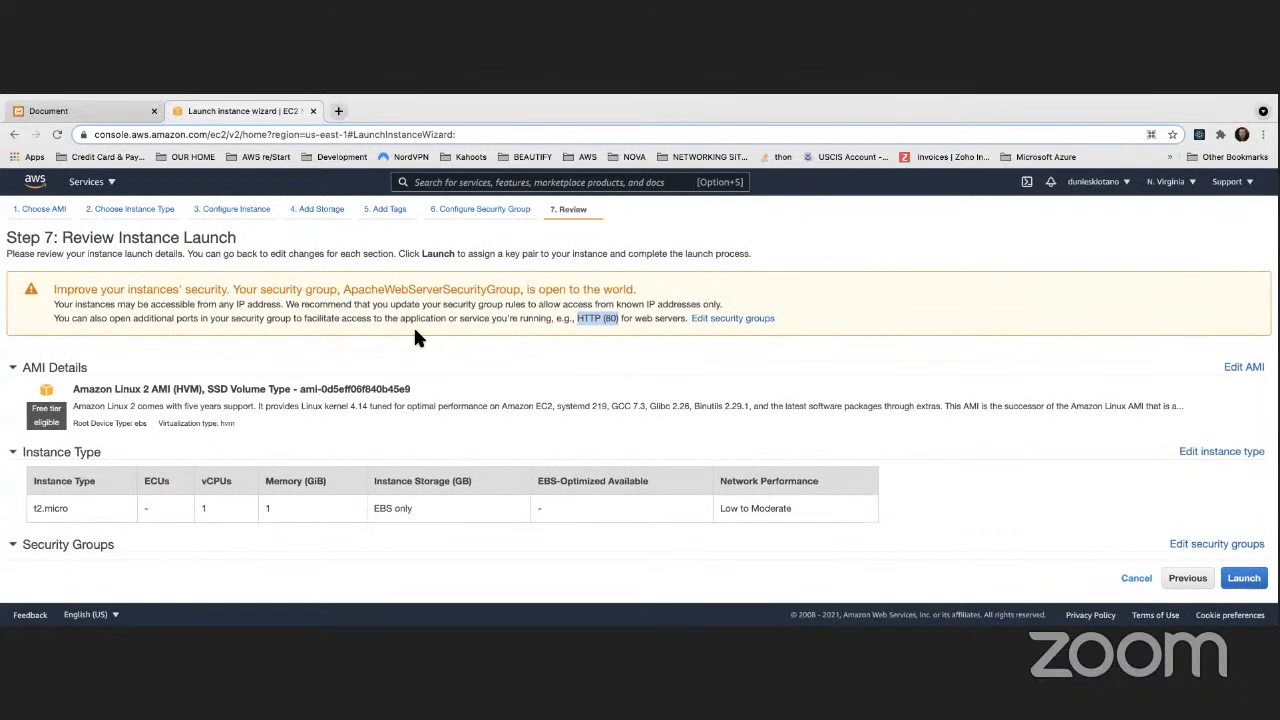
# Examine the security group's rules in the launch review, especially the SSH rule's port and source.
pyautogui.scroll(-5, 415, 338)
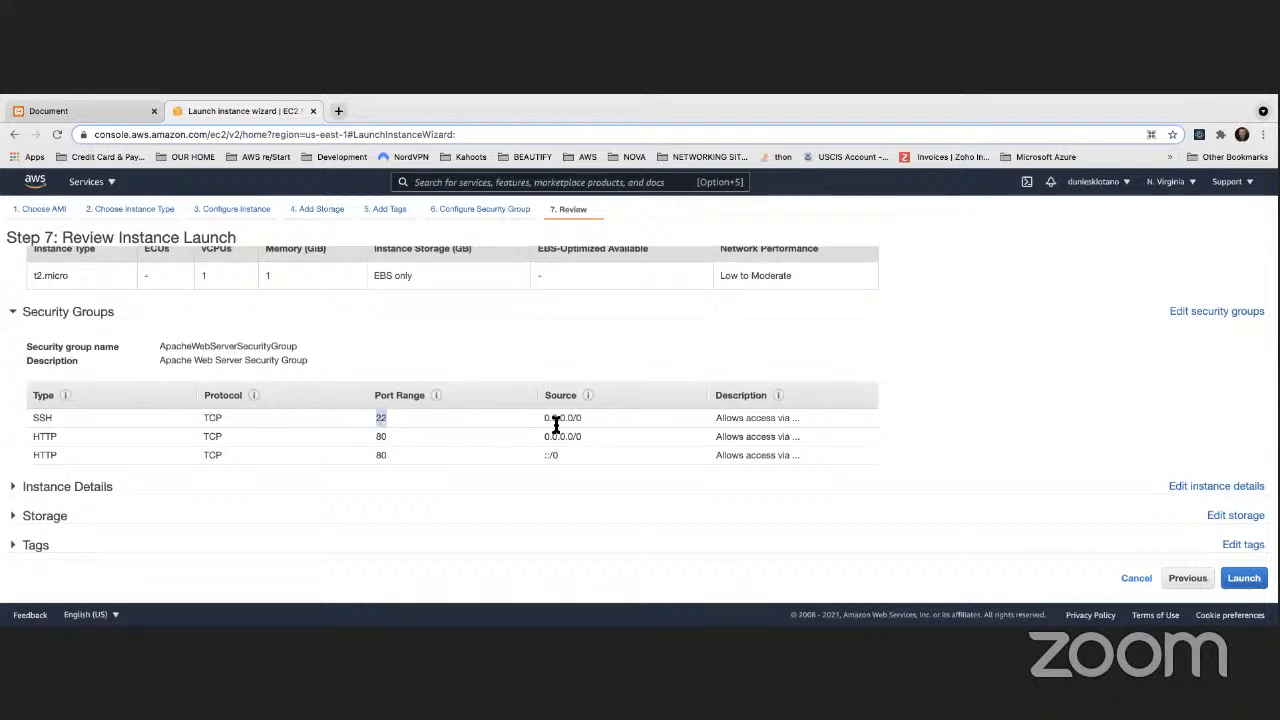
pyautogui.moveTo(546, 419); pyautogui.dragTo(584, 420)
pyautogui.click(590, 416)
pyautogui.moveTo(590, 416); pyautogui.dragTo(545, 417)
pyautogui.scroll(1, 545, 414)
pyautogui.scroll(1, 545, 412)
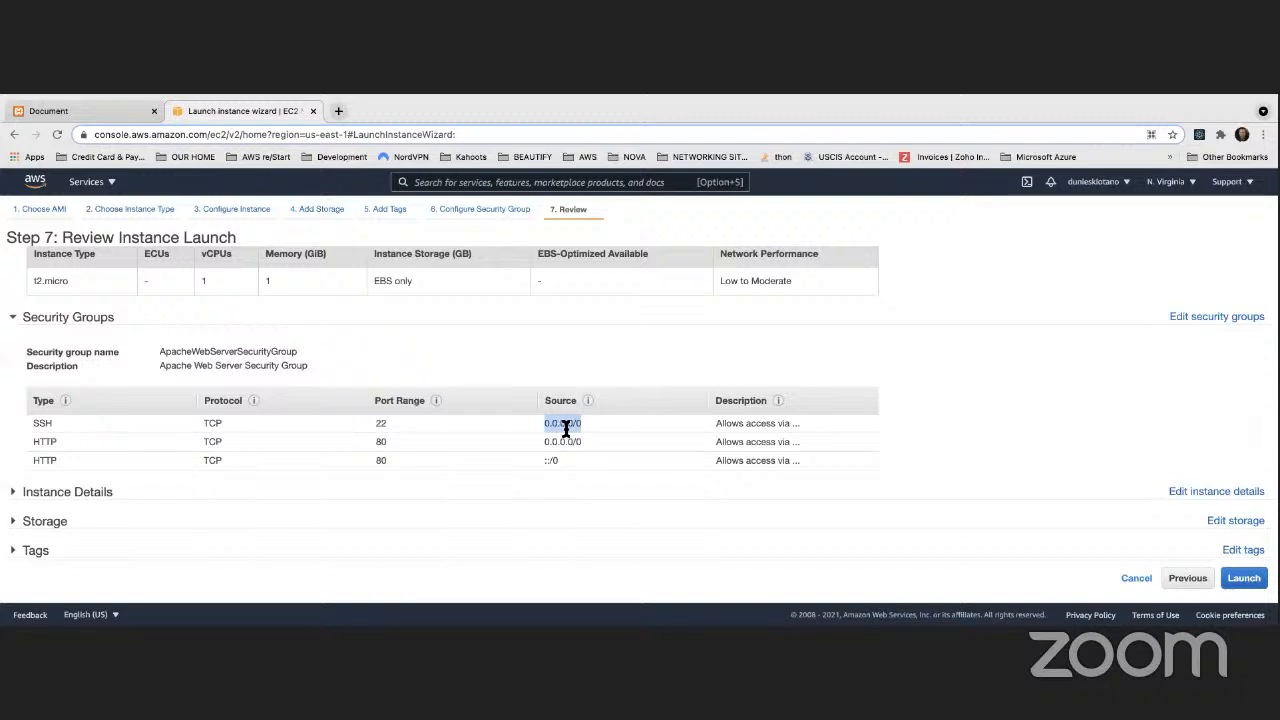
pyautogui.click(987, 432)
pyautogui.scroll(1, 1256, 506)
# Start the launch from the review page and choose to create a new key pair.
pyautogui.click(1246, 582)
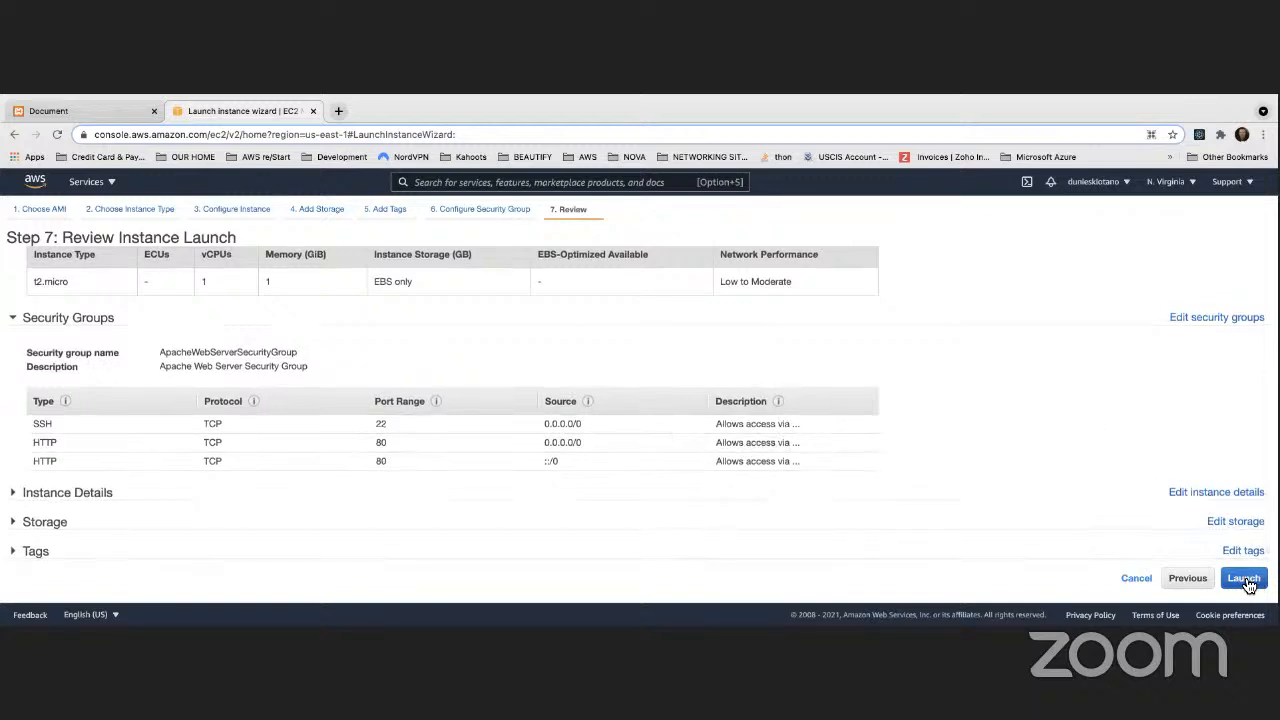
pyautogui.click(1246, 582)
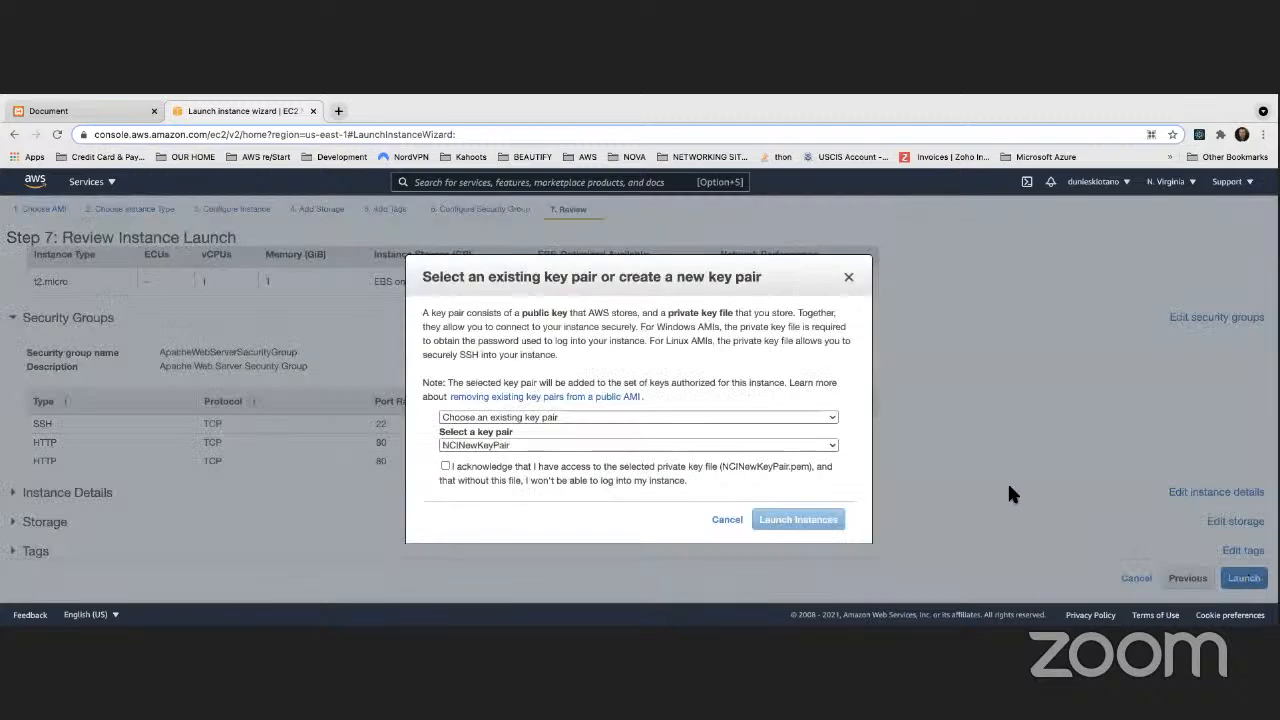
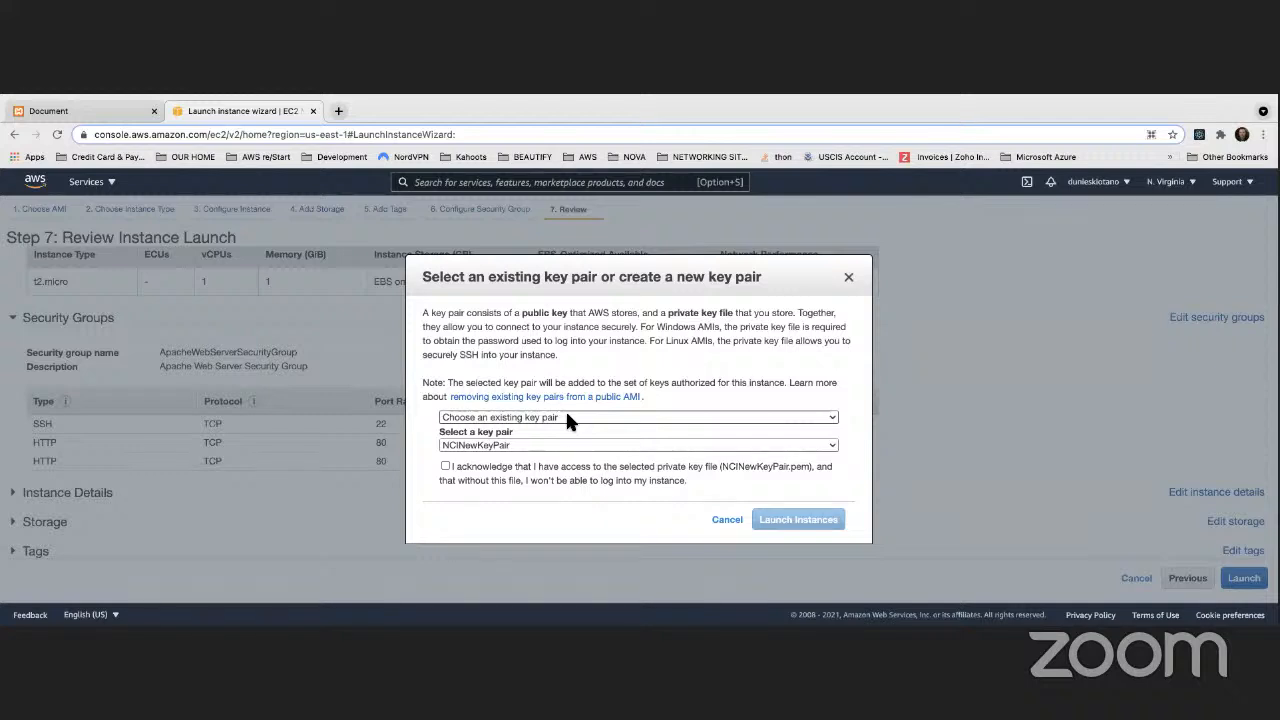
pyautogui.click(566, 417)
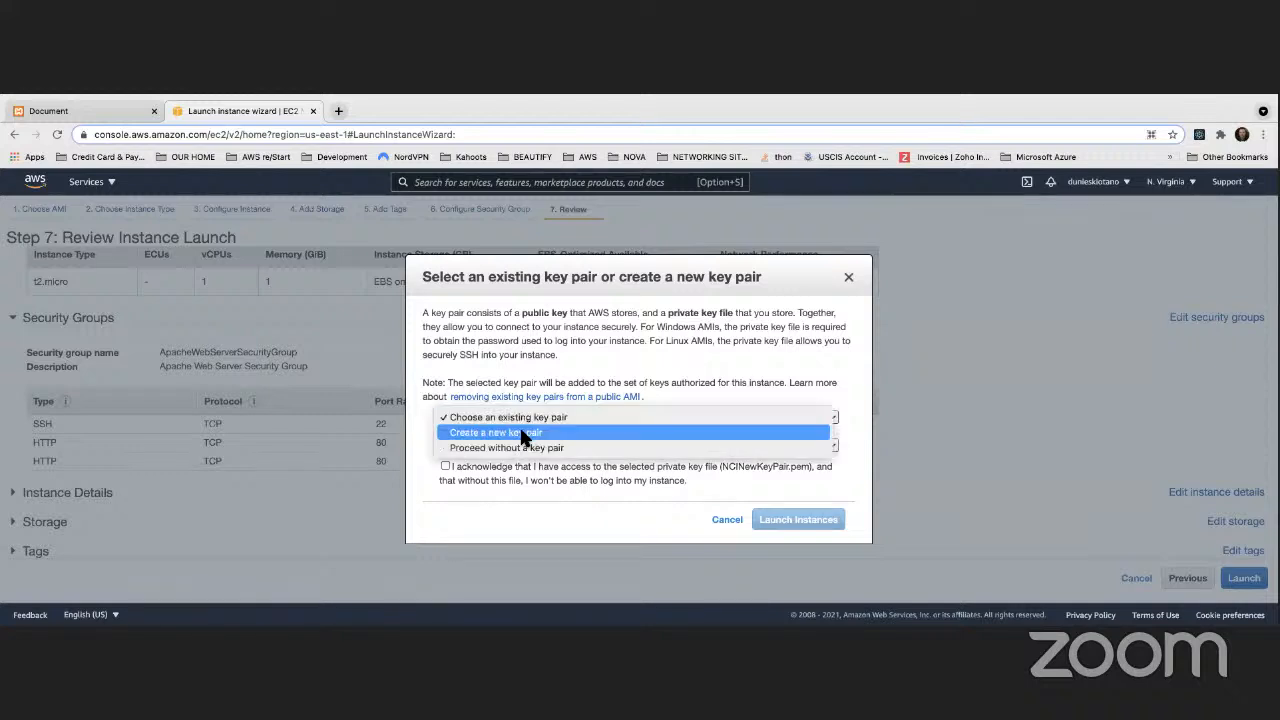
pyautogui.click(522, 431)
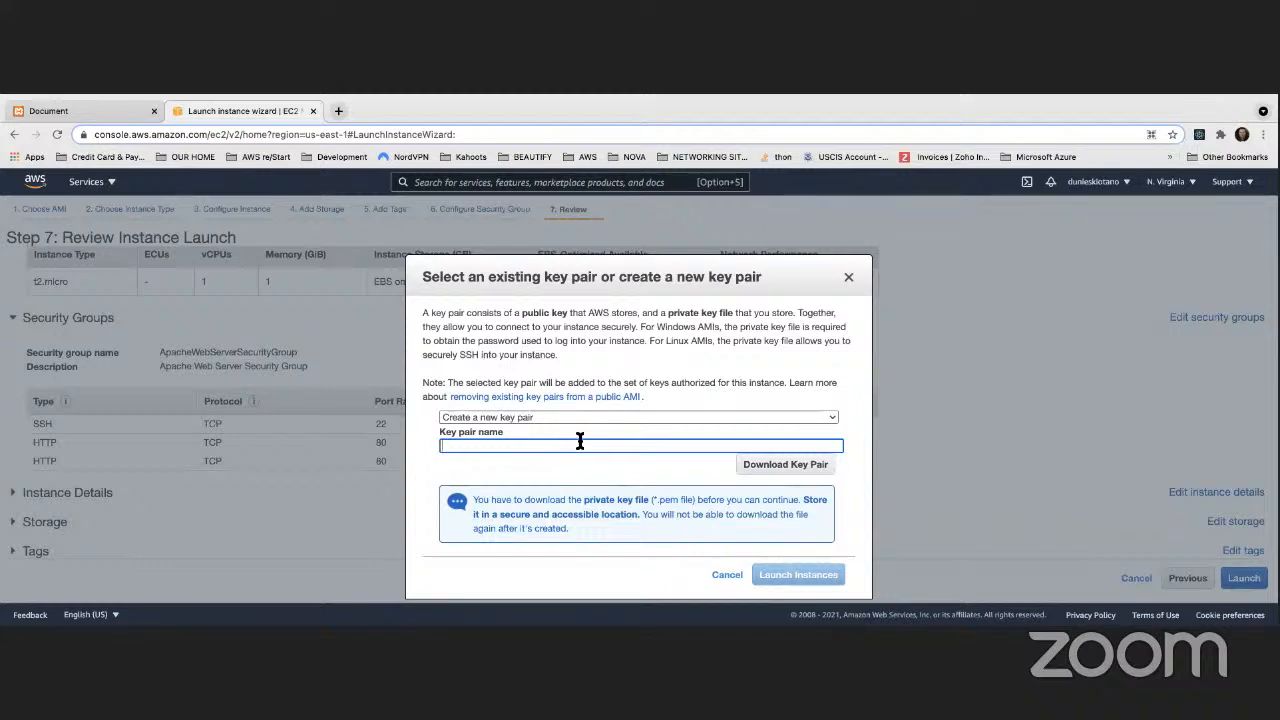
# Name the new key pair Cohort3KeyPair and download its private key file.
pyautogui.write('Cohort2')
pyautogui.press('BackSpace')
pyautogui.write('4')
pyautogui.write('KeyPa')
pyautogui.write('ir')
pyautogui.click(533, 460)
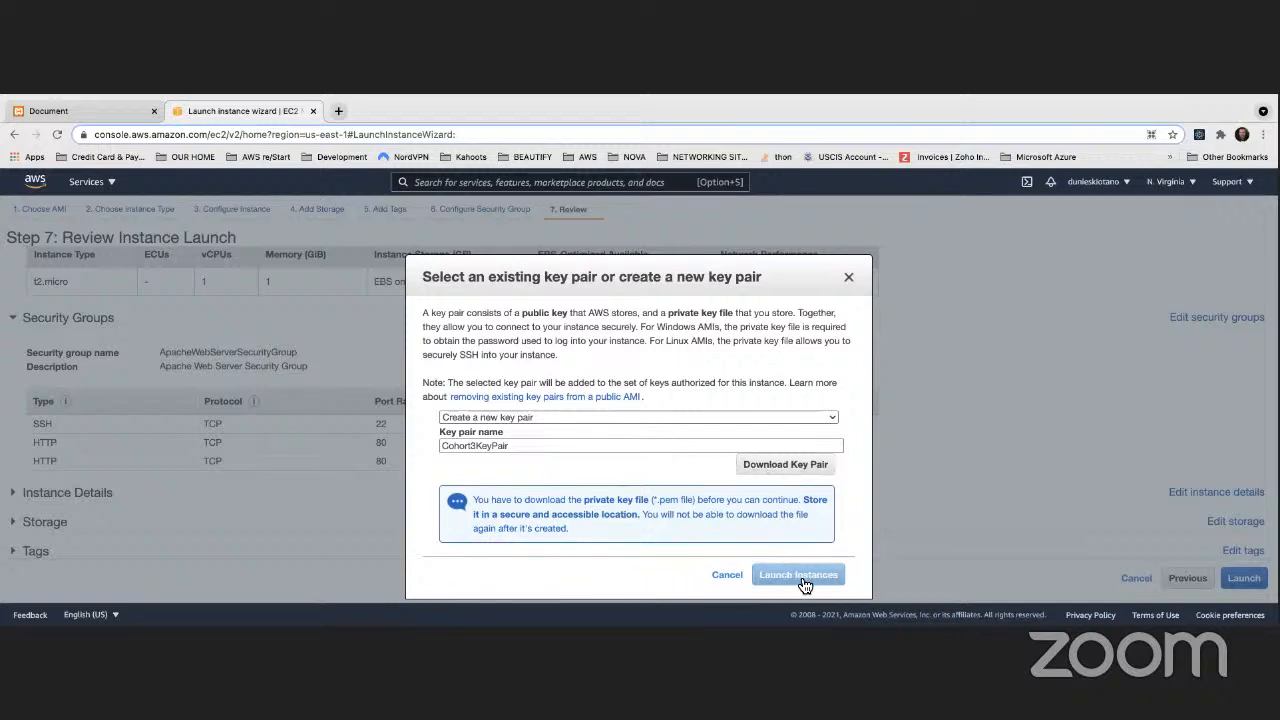
pyautogui.click(790, 468)
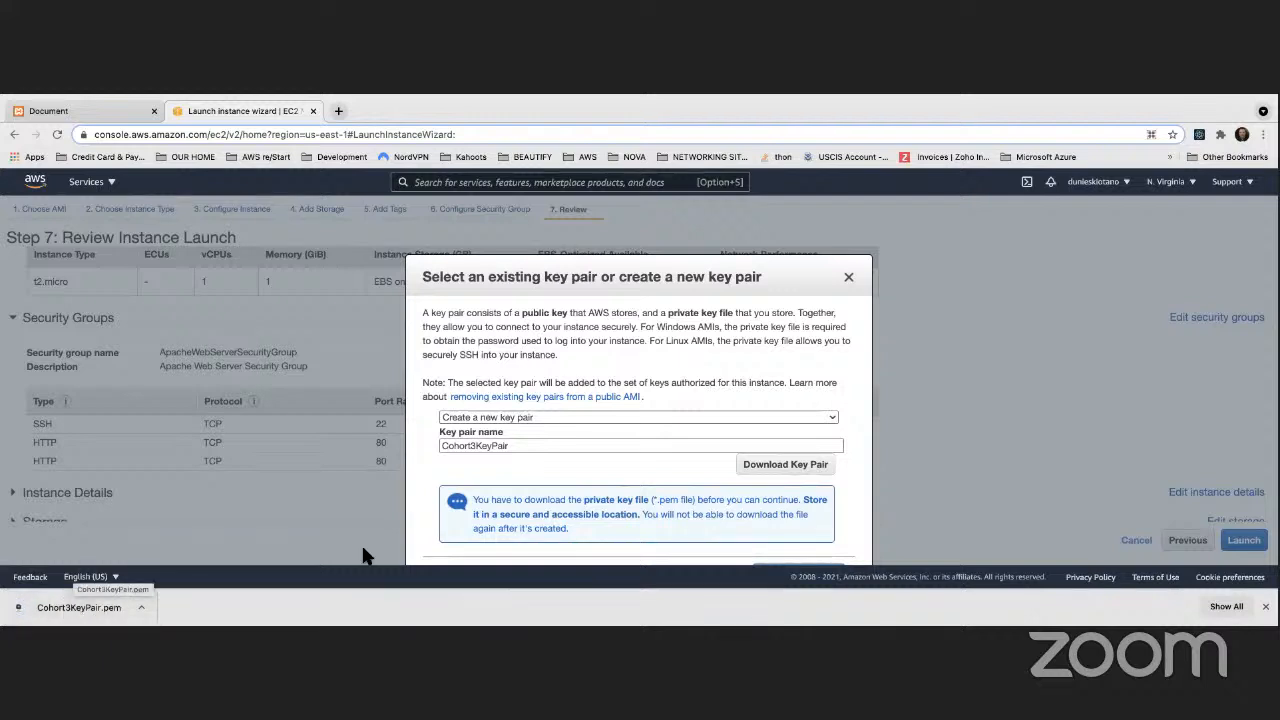
# Locate the downloaded Cohort3KeyPair.pem file in its folder and move it onto the desktop.
pyautogui.scroll(-1, 641, 487)
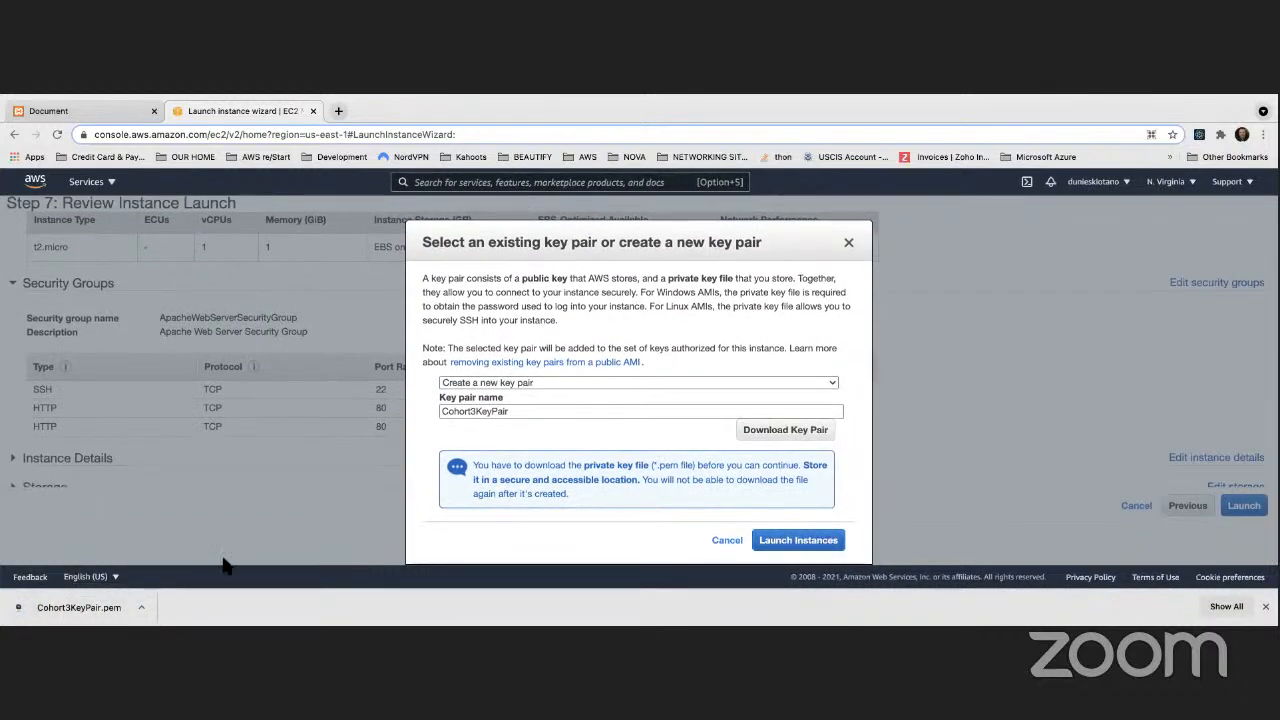
pyautogui.click(141, 608)
pyautogui.click(182, 589)
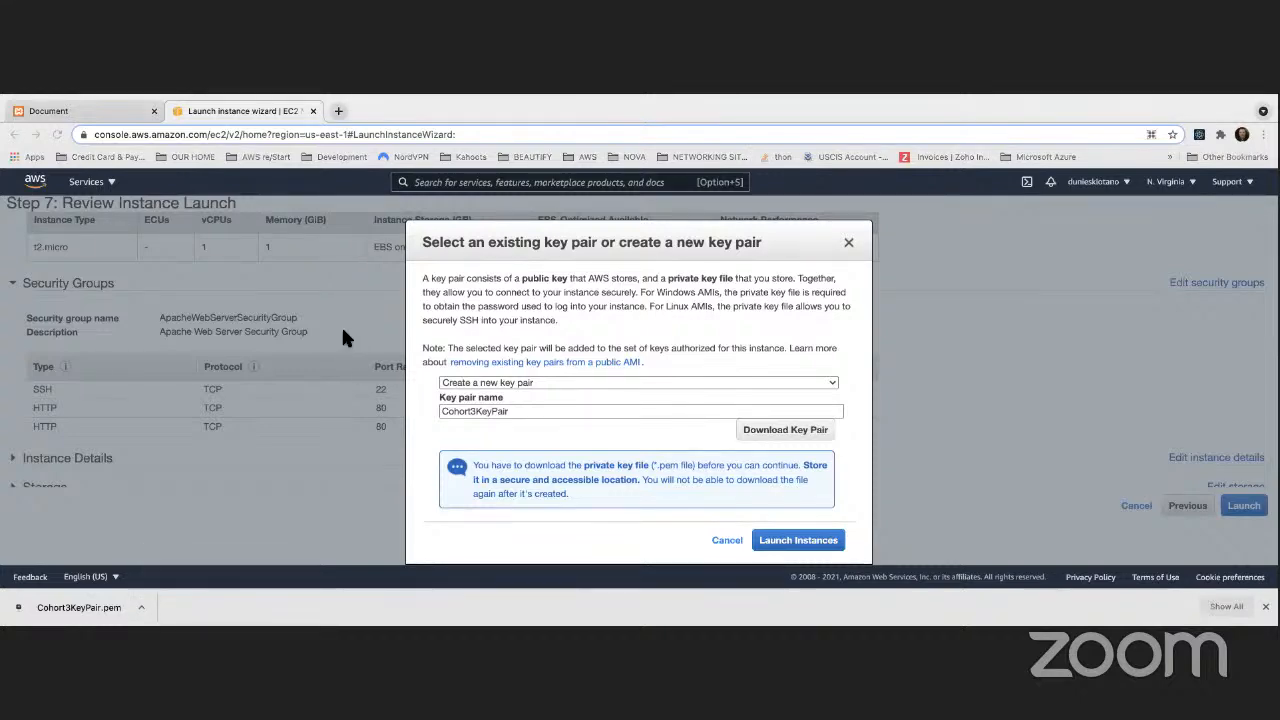
pyautogui.hotkey('ctrl', 'Right')
pyautogui.hotkey('ctrl', 'Left')
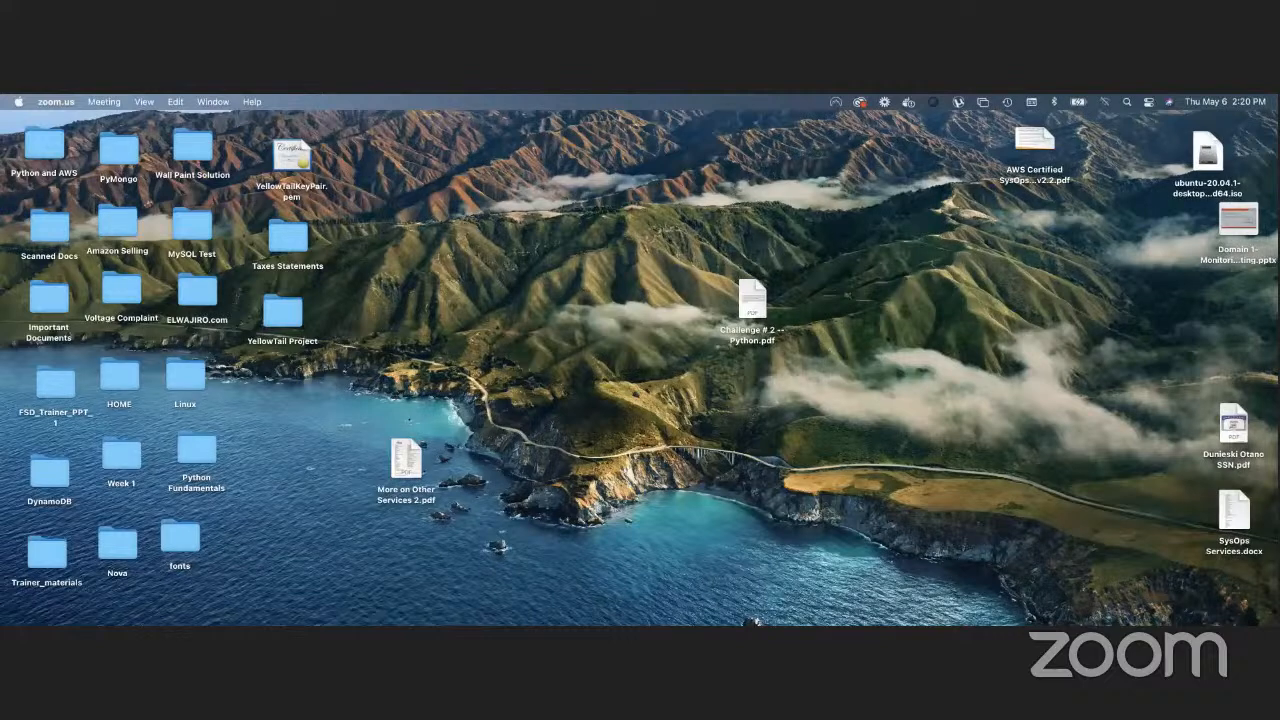
pyautogui.moveTo(121, 262); pyautogui.dragTo(473, 218)
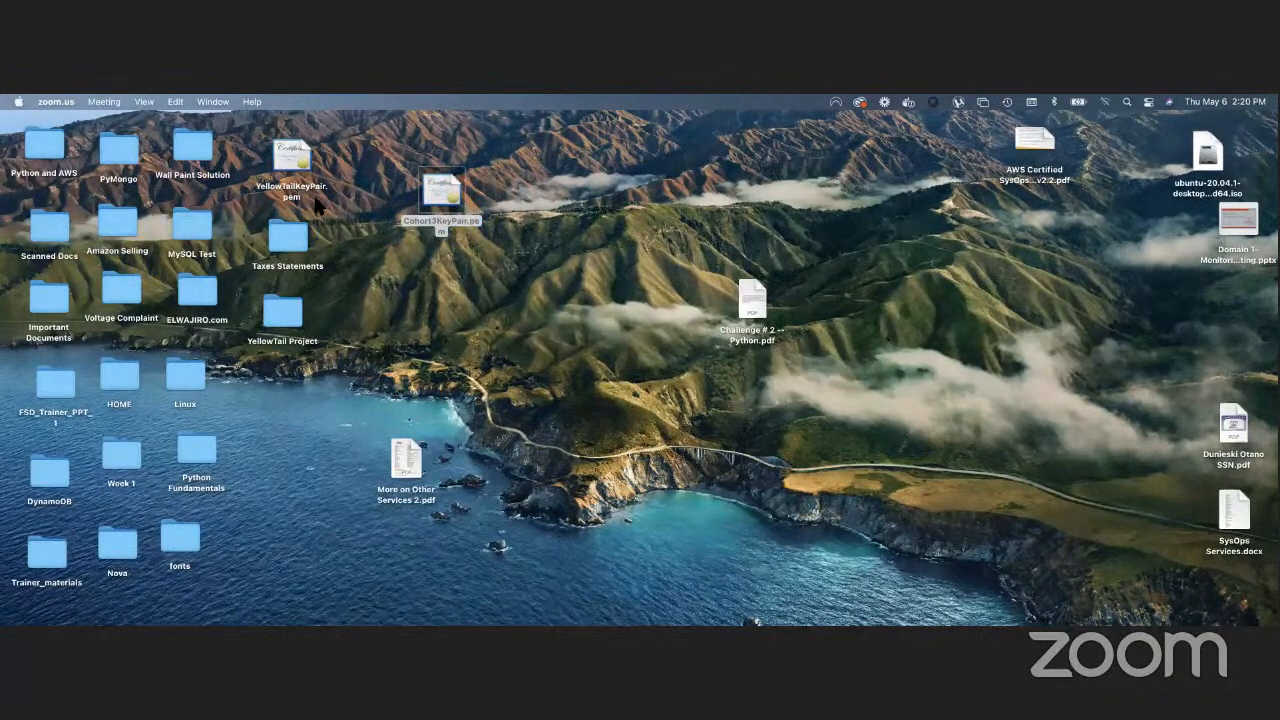
# Delete YellowTailKeyPair.pem from the desktop and return to the browser's launch dialog.
pyautogui.rightClick(300, 157)
pyautogui.click(350, 199)
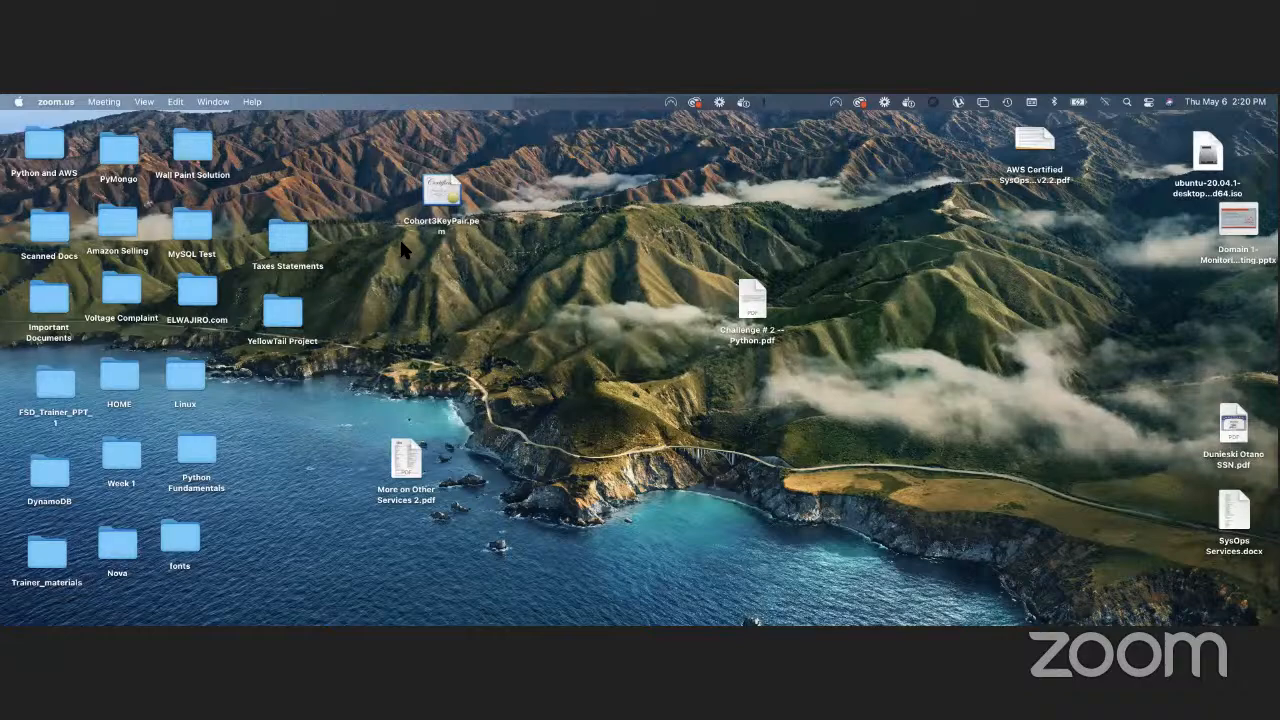
pyautogui.hotkey('ctrl', 'Right')
pyautogui.hotkey('ctrl', 'Right')
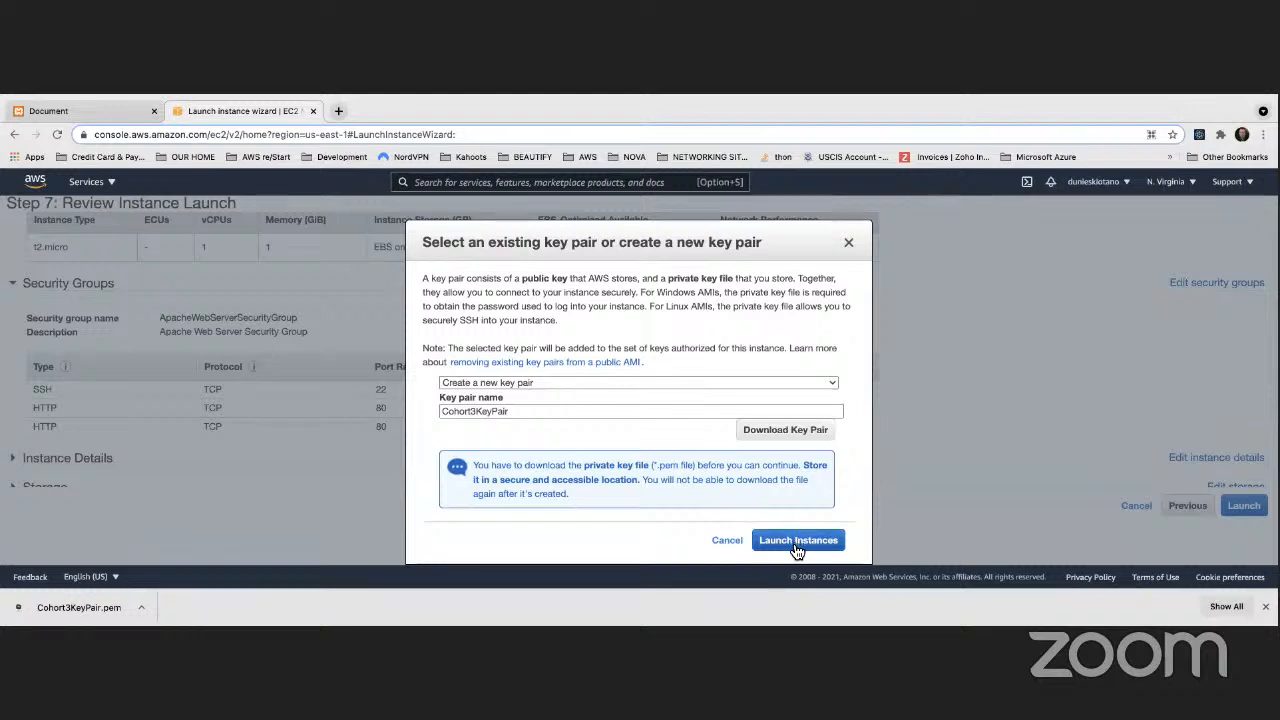
# Launch the instances with the new key pair and open the instances list from the launch status page.
pyautogui.click(797, 545)
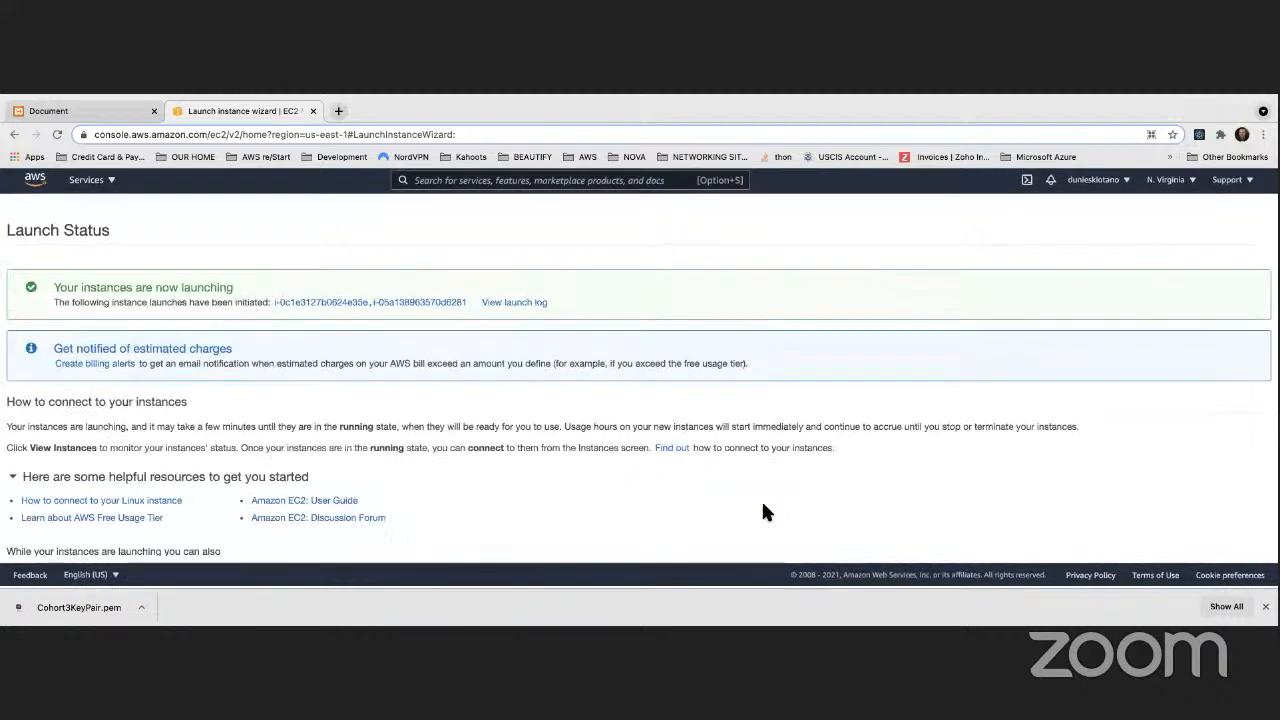
pyautogui.scroll(-2, 763, 511)
pyautogui.scroll(1, 763, 509)
pyautogui.scroll(-1, 763, 509)
pyautogui.scroll(1, 600, 389)
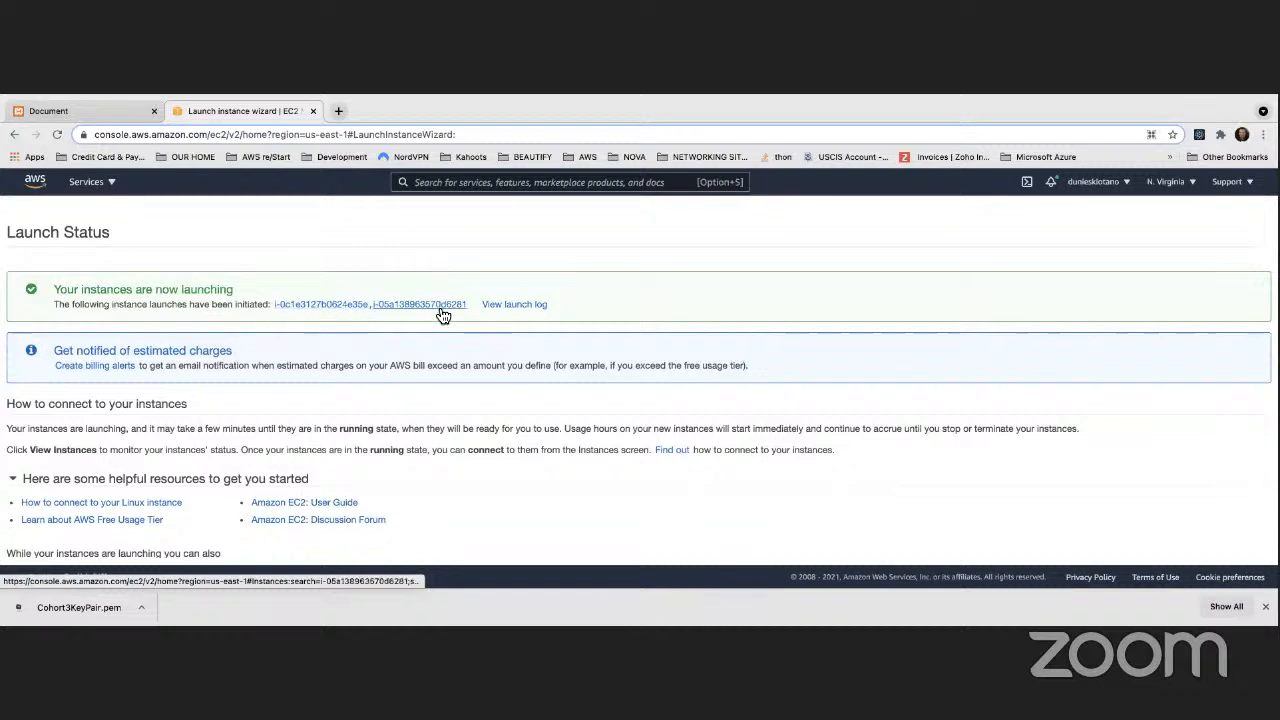
pyautogui.scroll(-2, 518, 350)
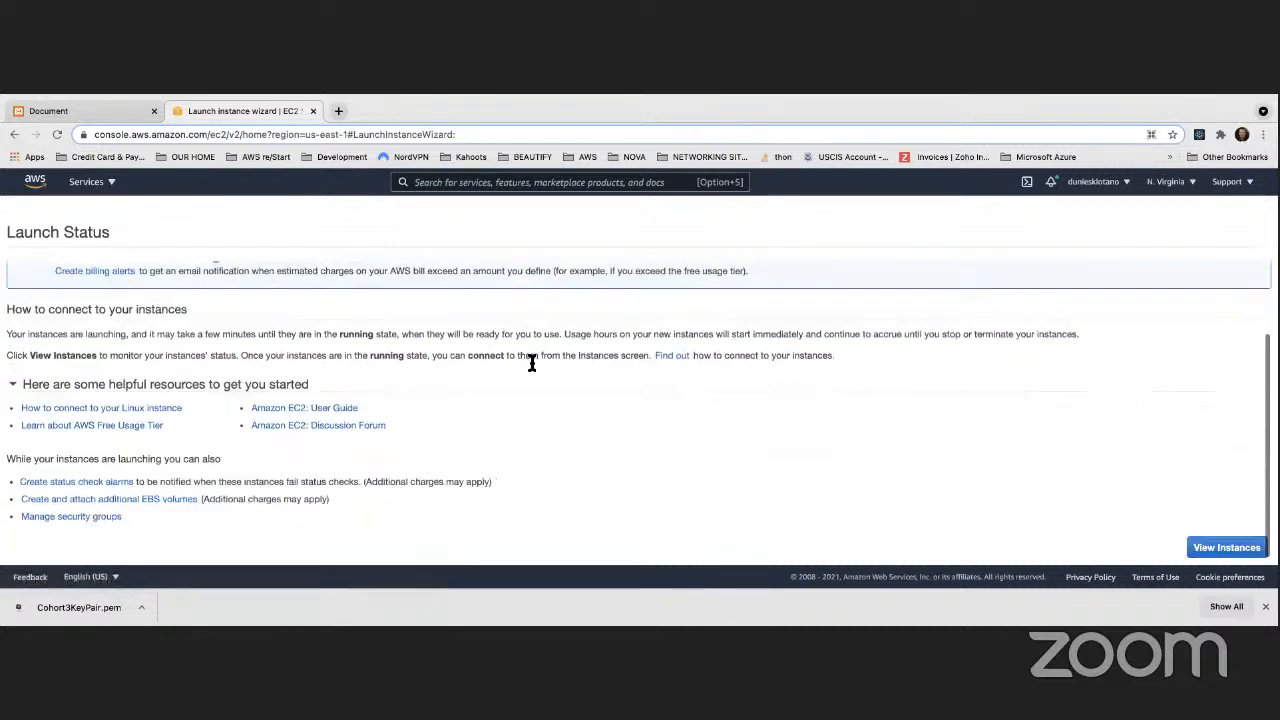
pyautogui.click(1226, 549)
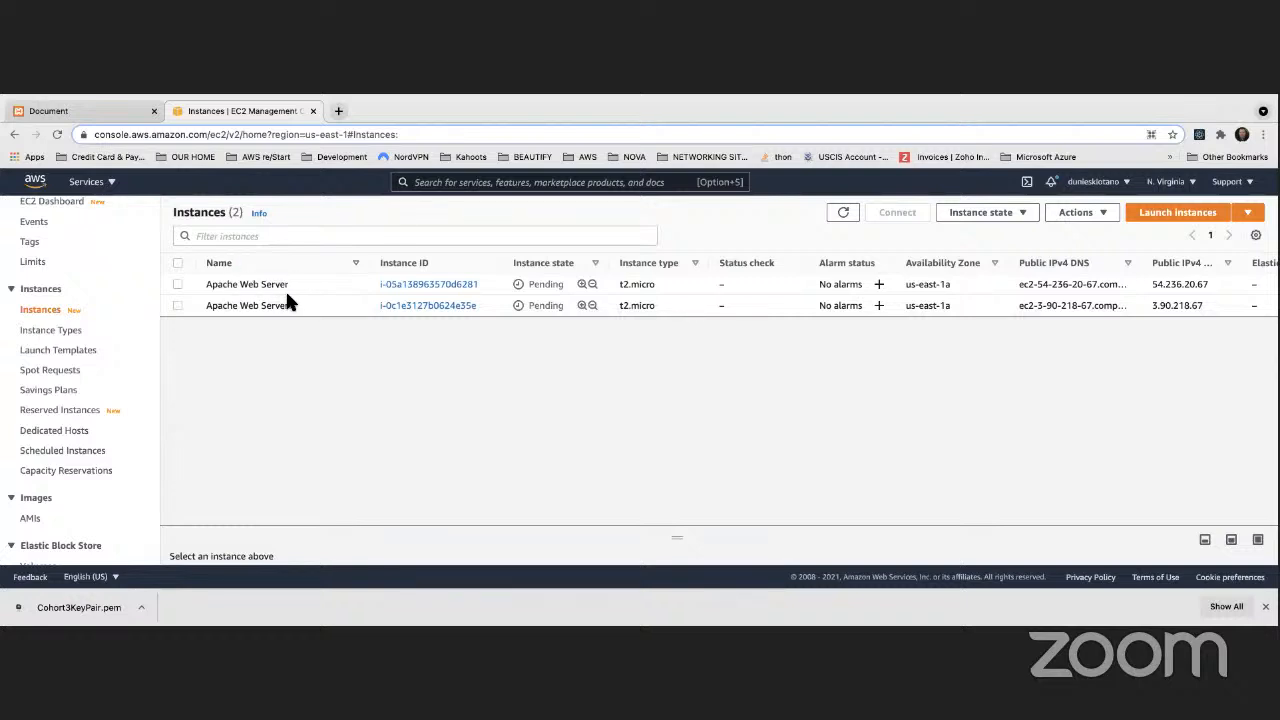
# Examine the two Apache Web Server instances' availability zones, states and public IPv4 addresses in the instances list.
pyautogui.scroll(5, 968, 312)
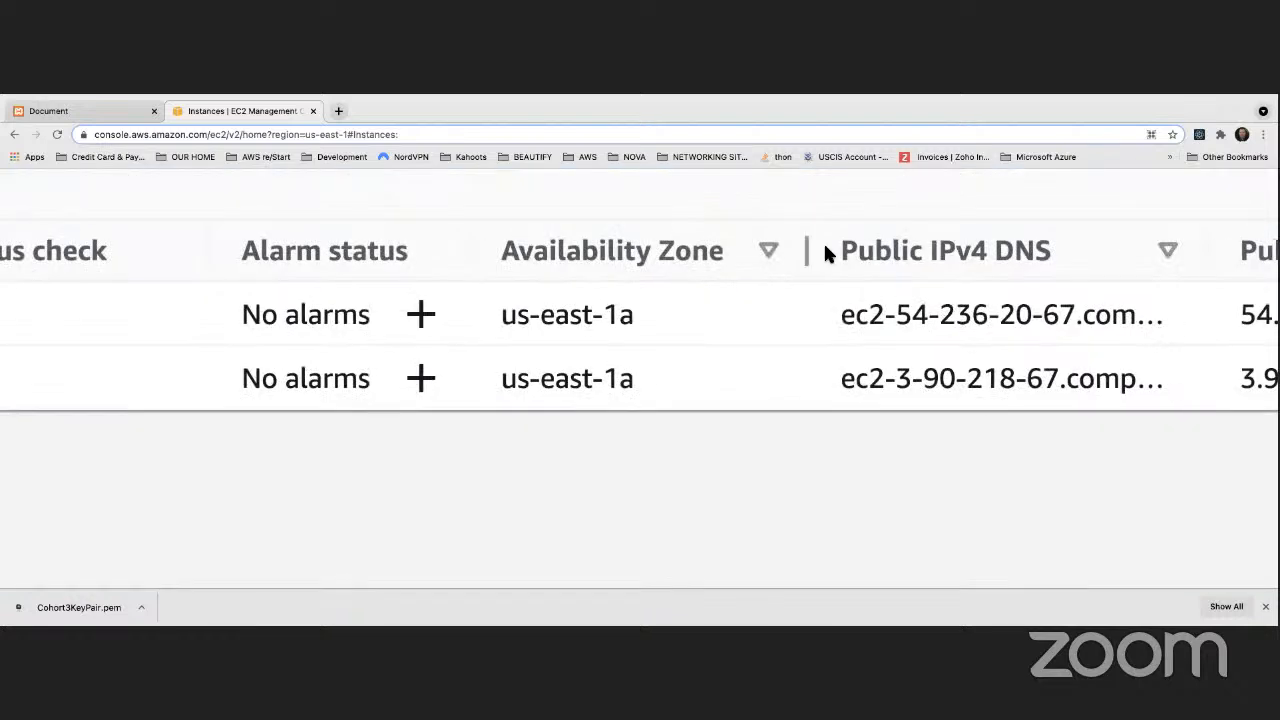
pyautogui.moveTo(248, 113)
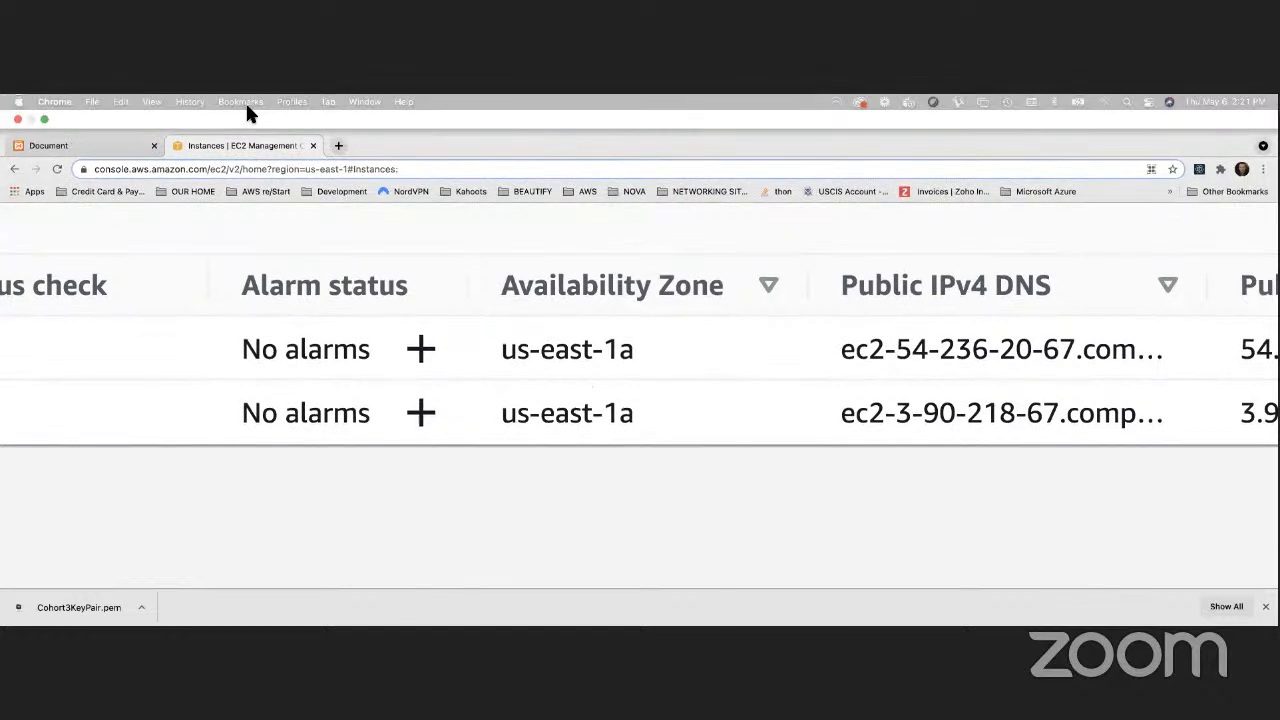
pyautogui.click(152, 102)
pyautogui.click(180, 240)
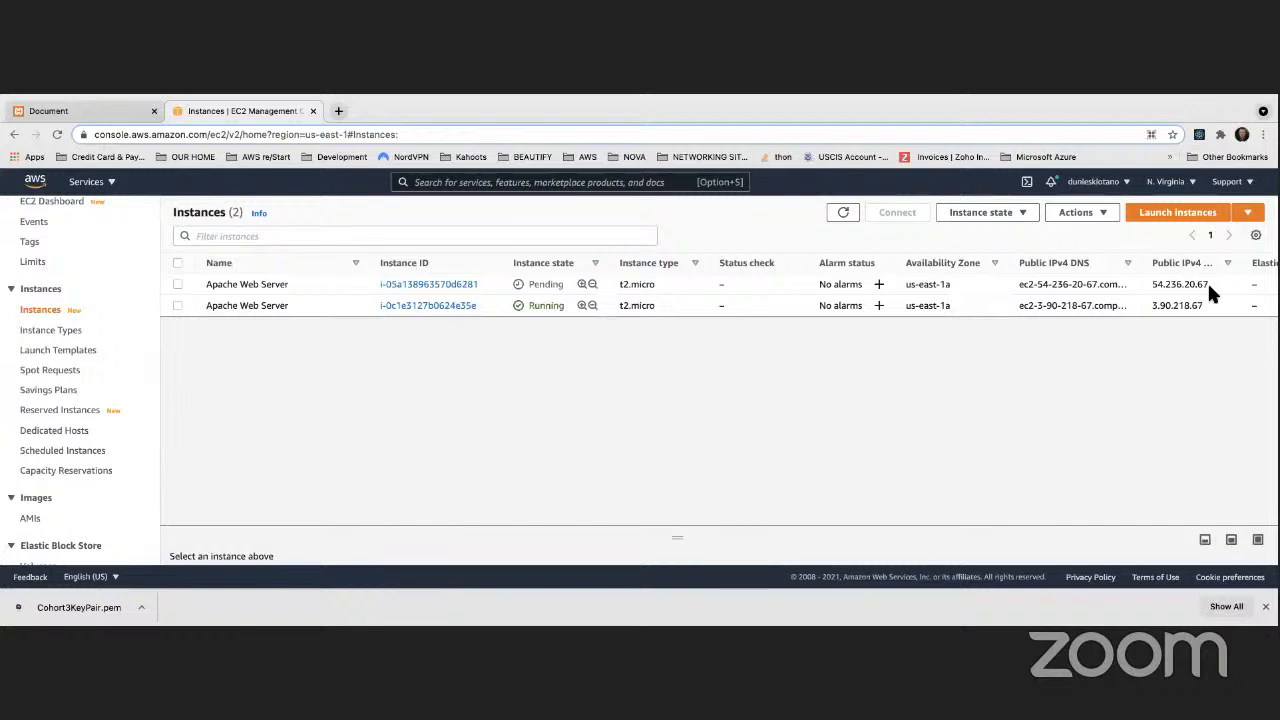
pyautogui.click(1208, 285)
pyautogui.moveTo(1153, 306); pyautogui.dragTo(1197, 306)
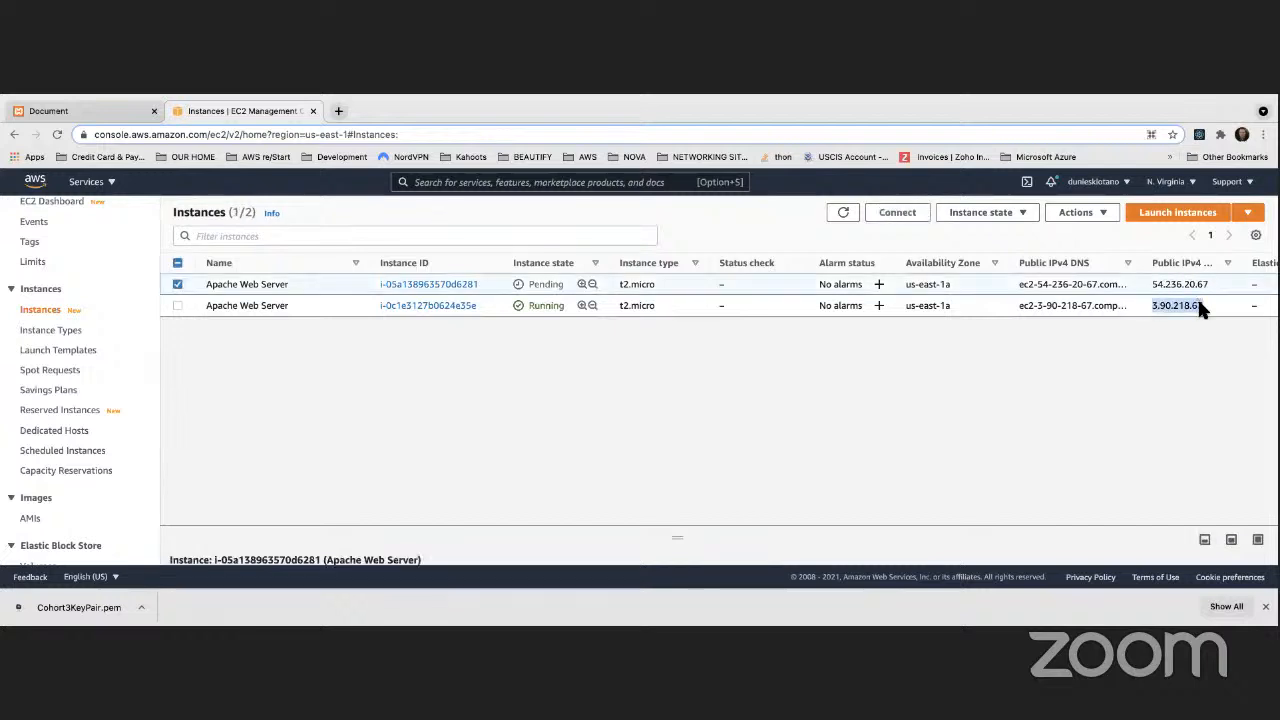
pyautogui.click(176, 306)
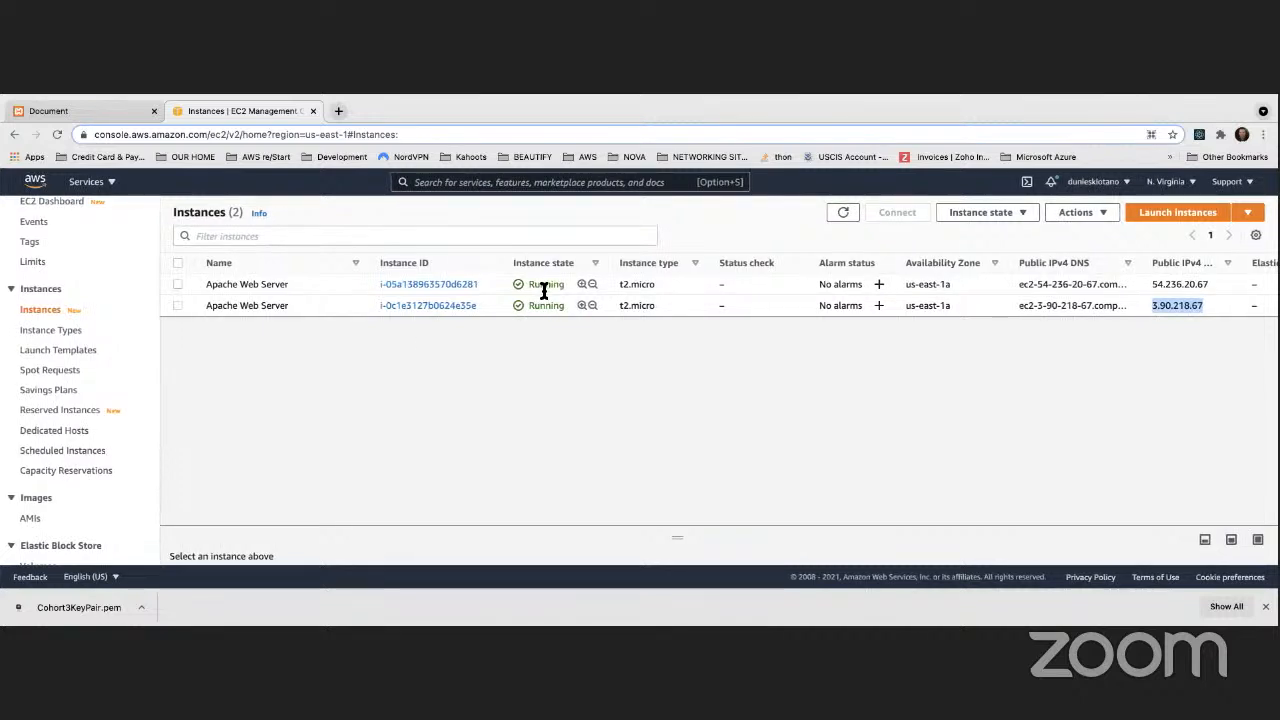
pyautogui.hscroll(1, 458, 292)
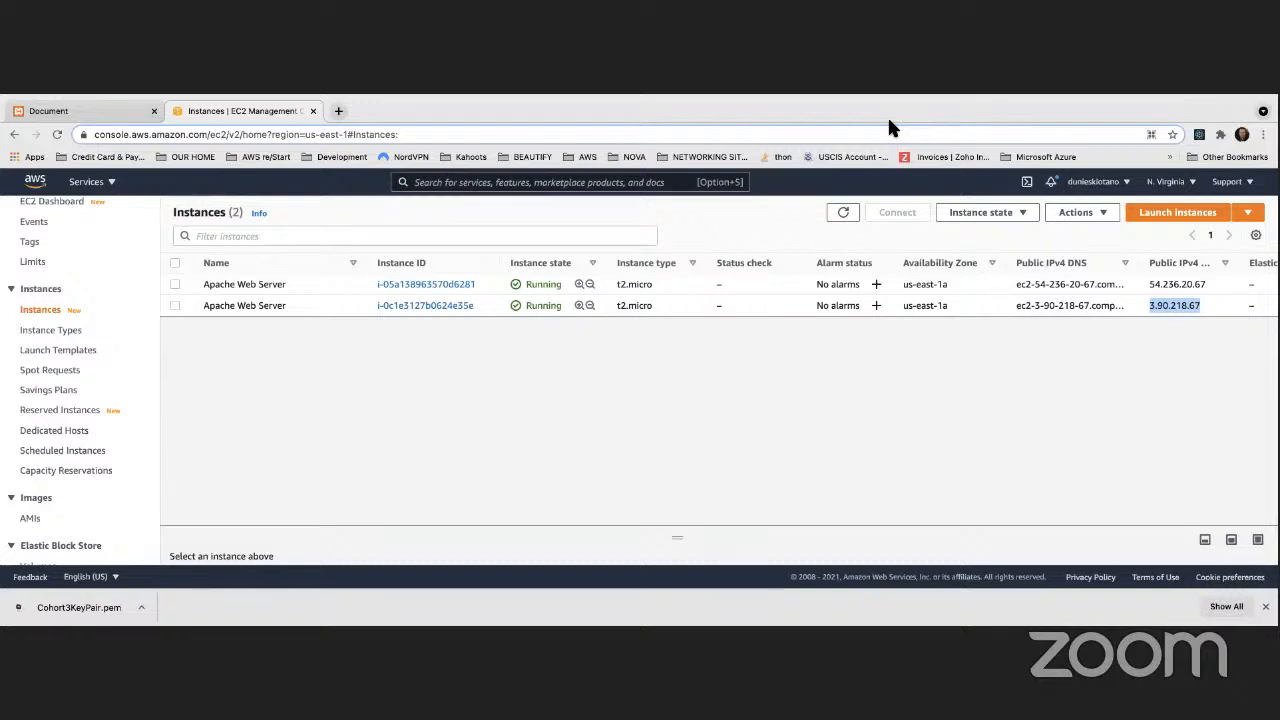
pyautogui.moveTo(895, 96)
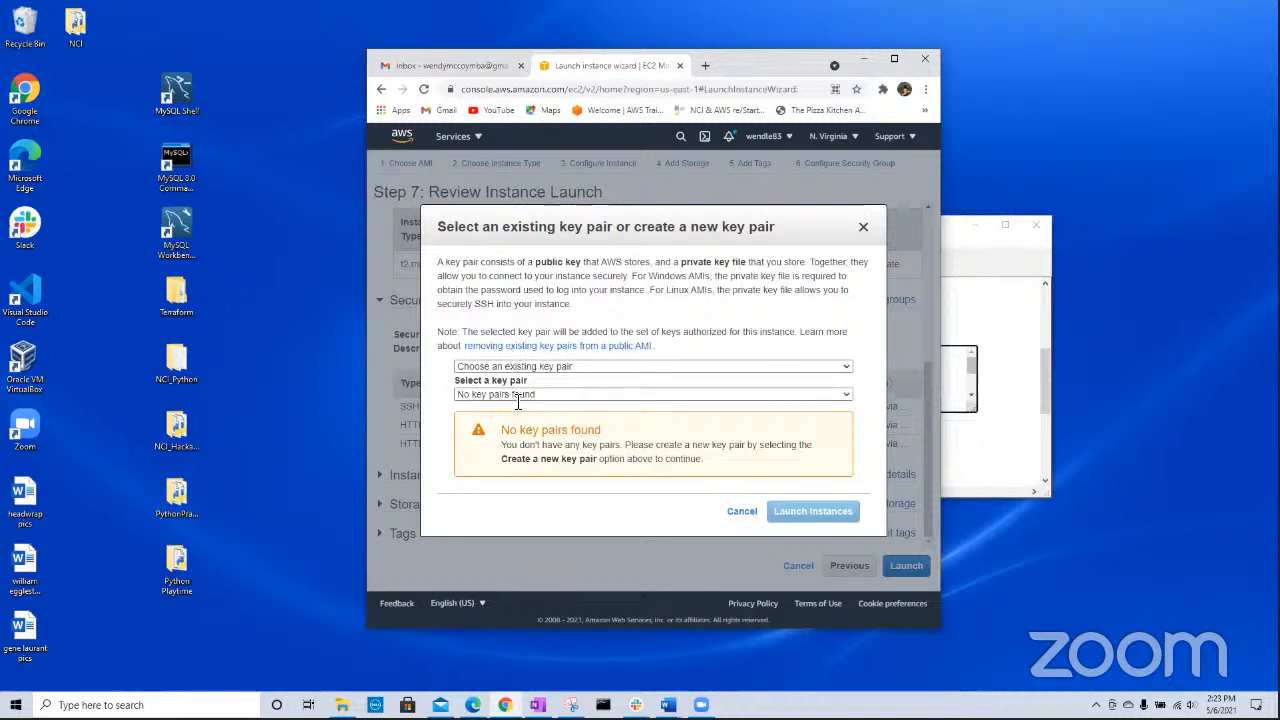
# Launch the instances without a key pair, acknowledging that connecting requires the password built into the AMI.
pyautogui.click(844, 367)
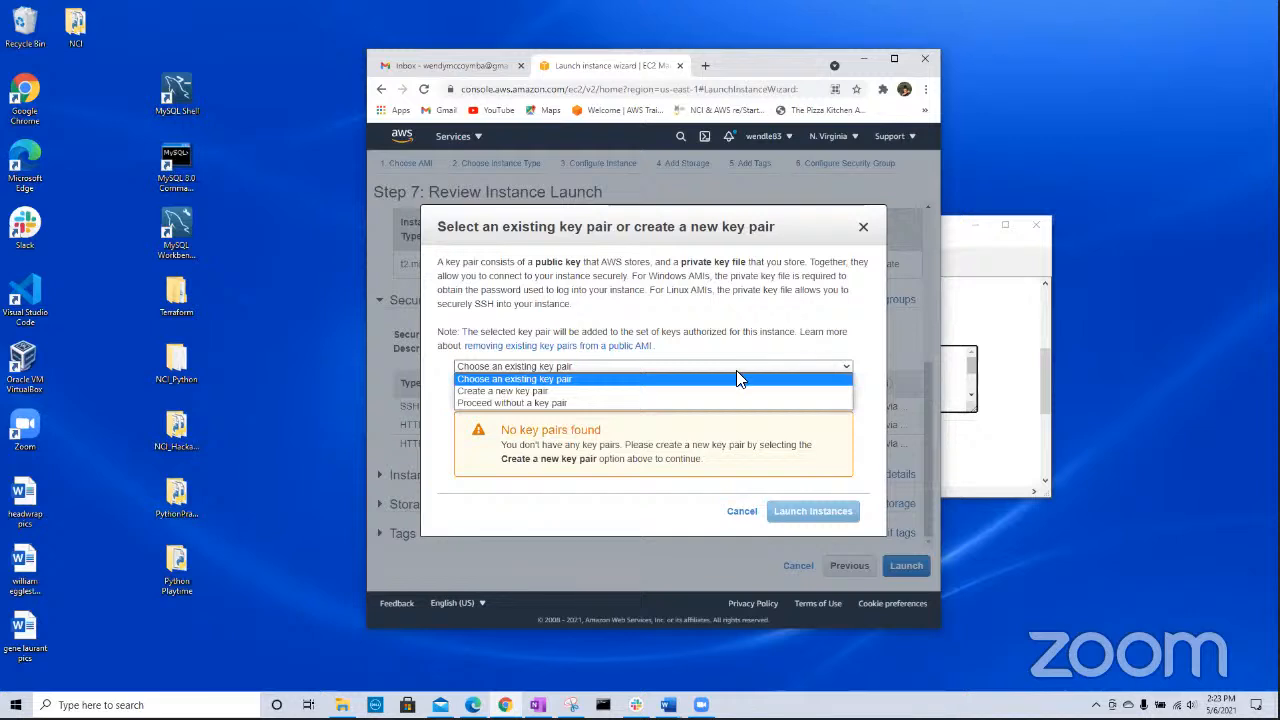
pyautogui.click(555, 403)
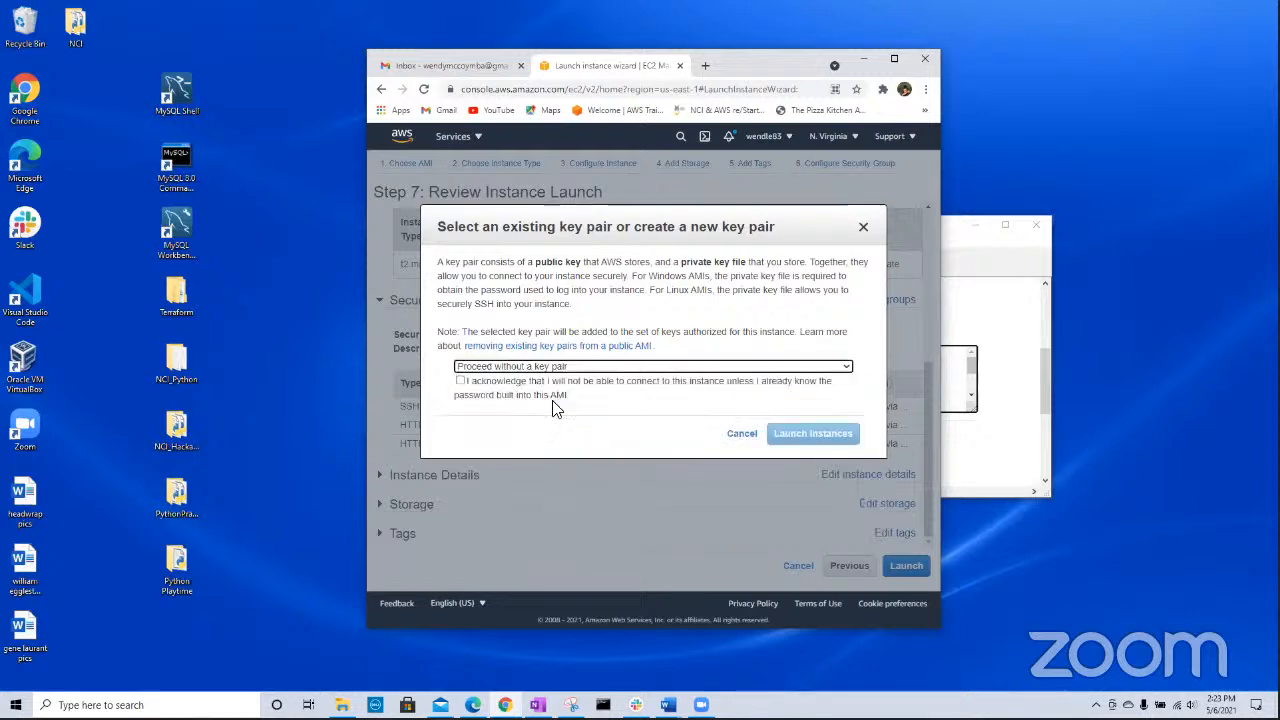
pyautogui.click(460, 382)
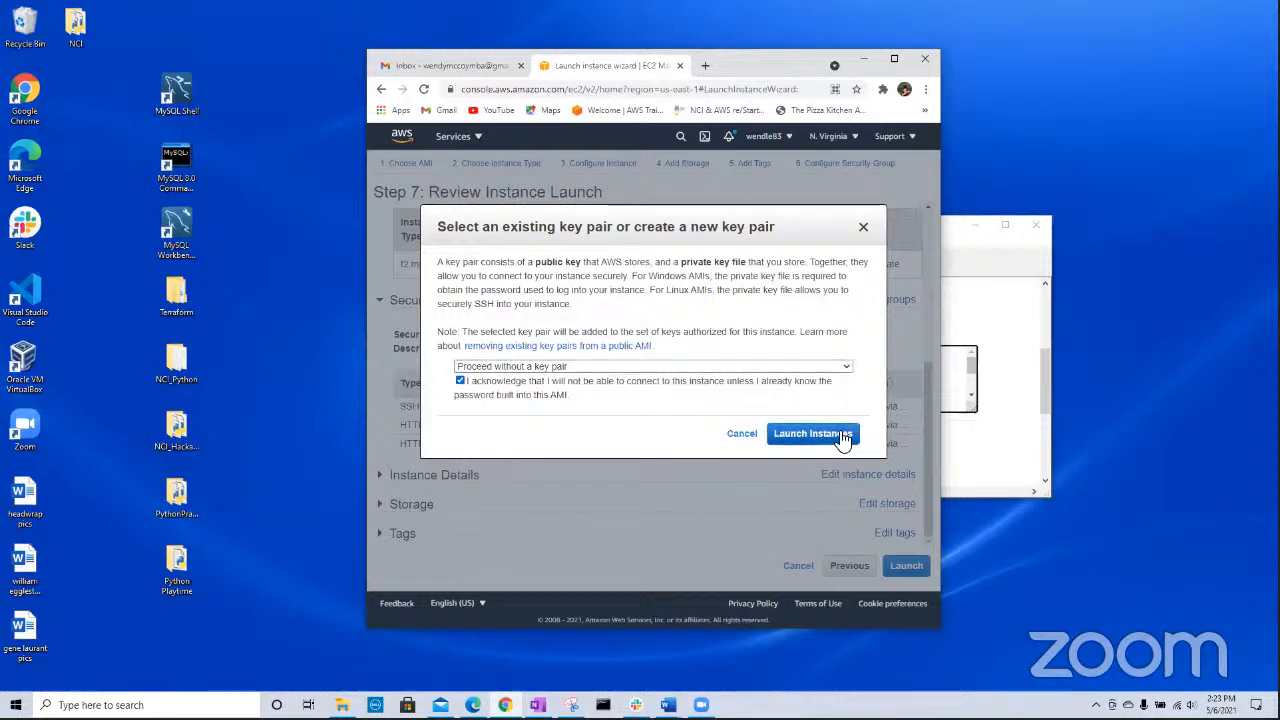
pyautogui.click(843, 438)
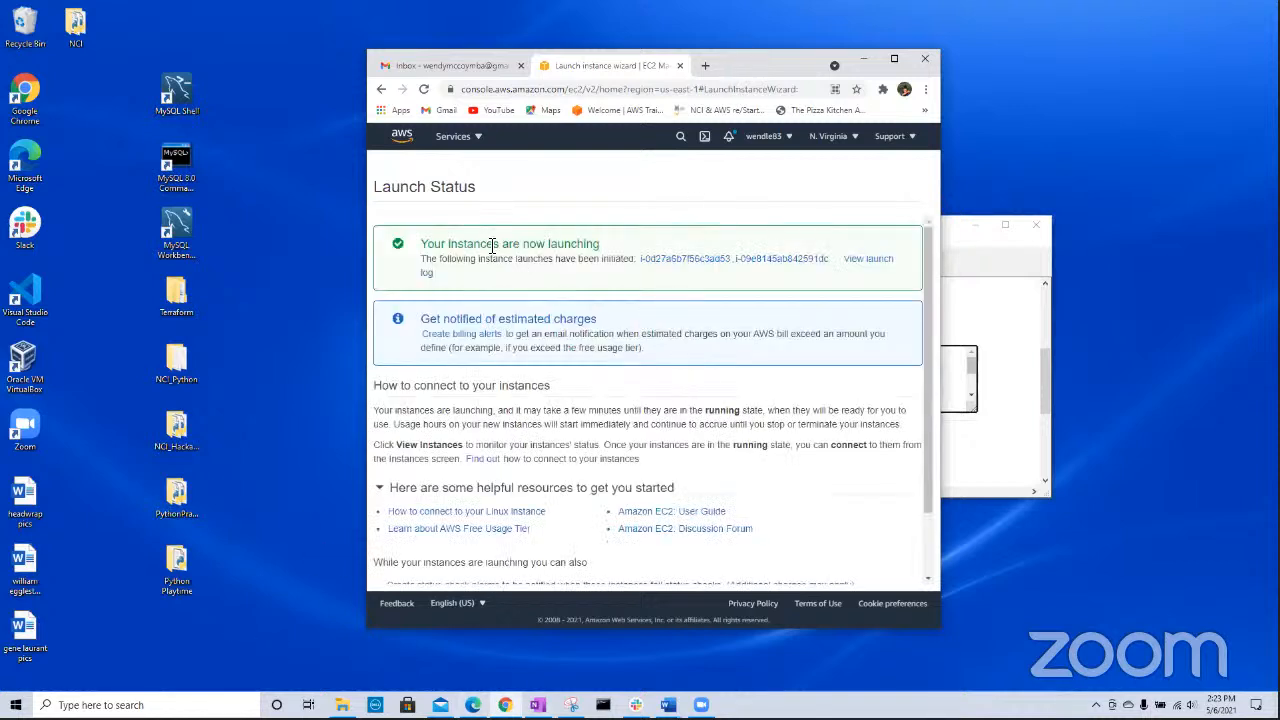
# Open the instances list from the launch status page and maximize the browser window.
pyautogui.scroll(-2, 491, 251)
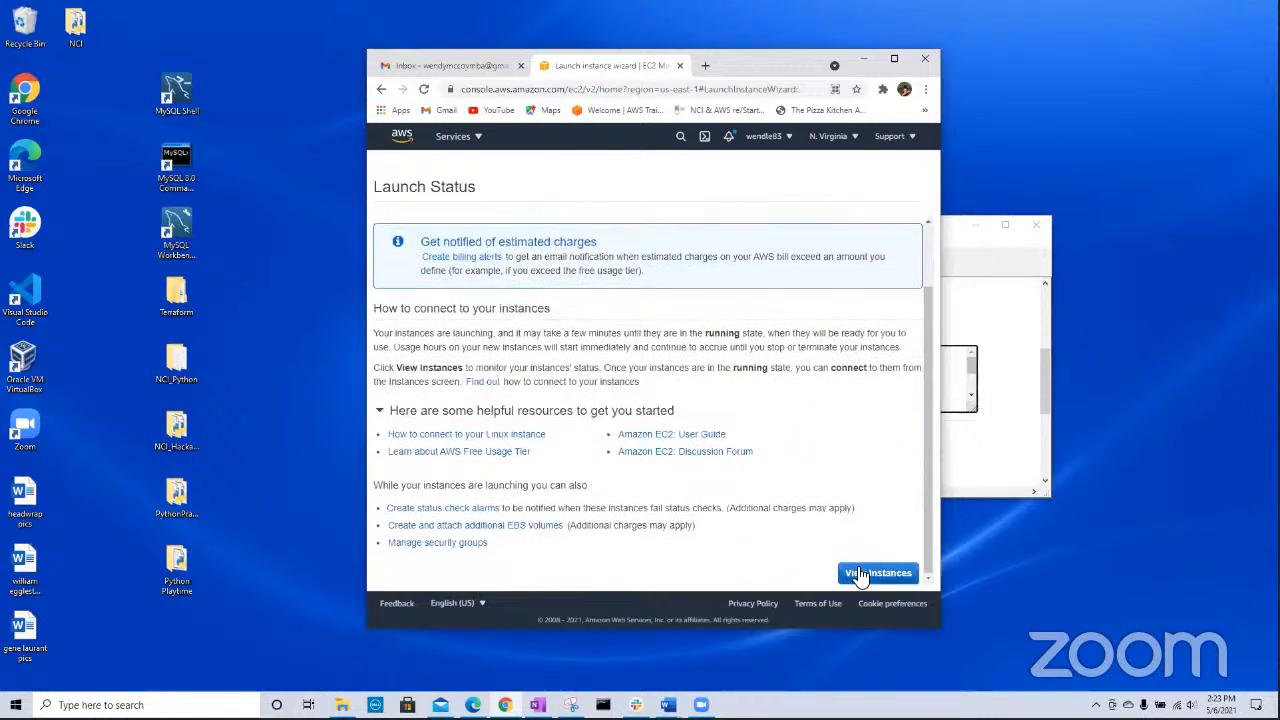
pyautogui.click(858, 574)
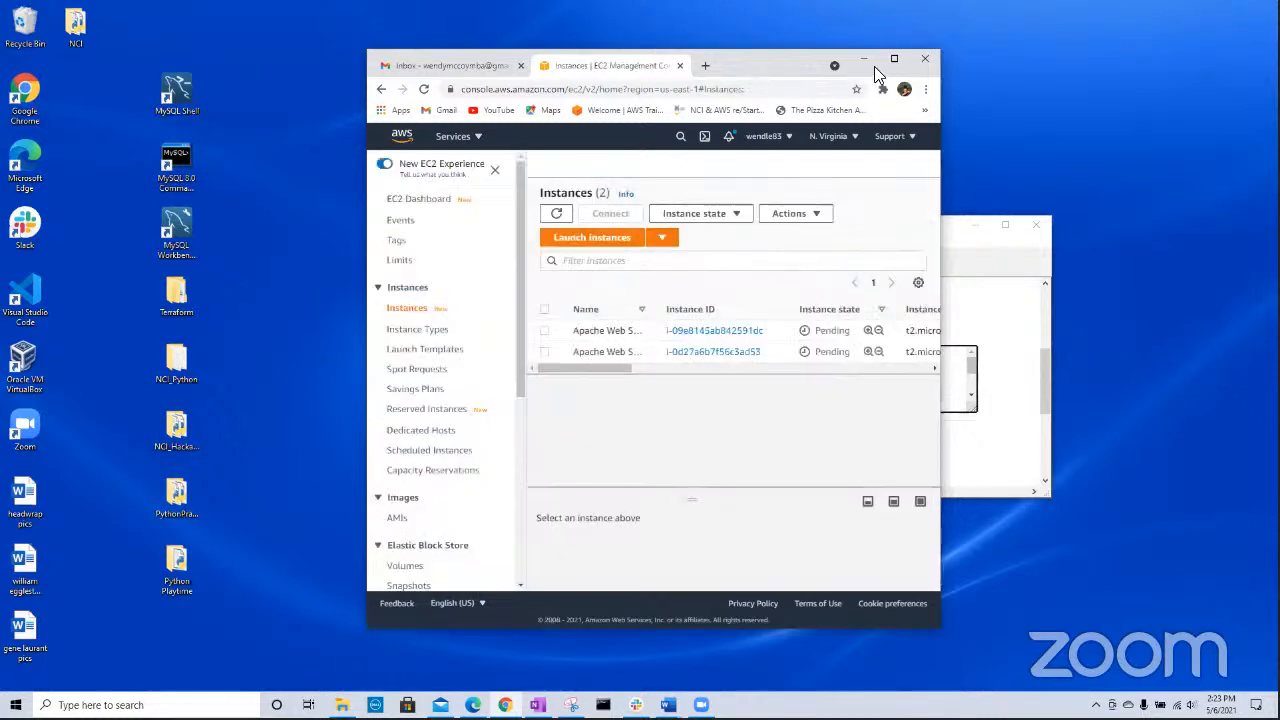
pyautogui.click(894, 59)
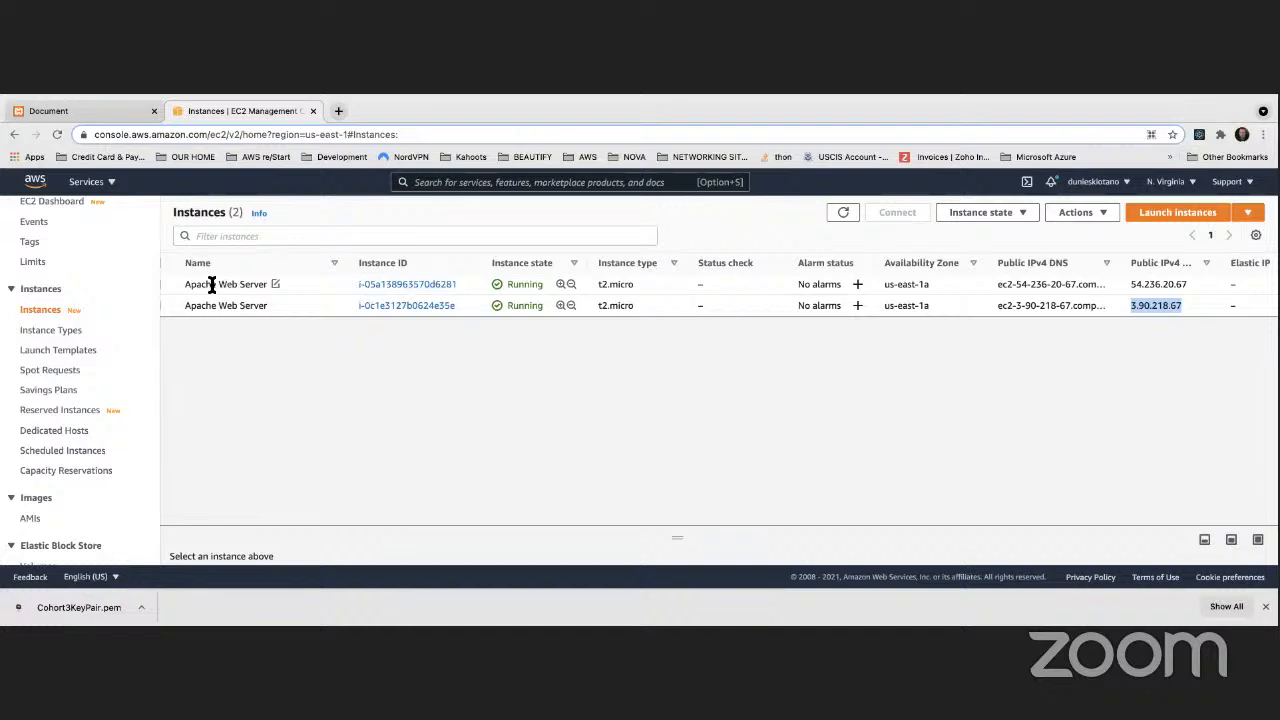
# Copy the first Apache Web Server instance's public IPv4 address, 54.236.20.67, and open it in a new browser tab.
pyautogui.click(473, 404)
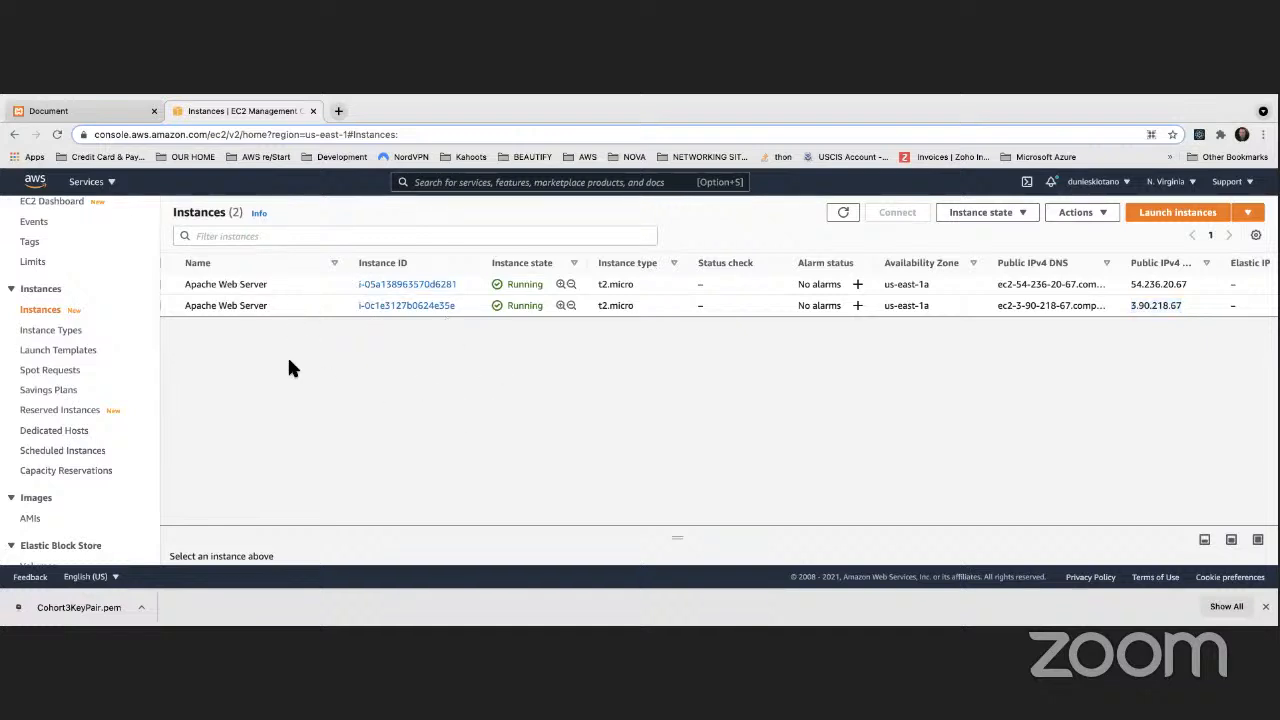
pyautogui.moveTo(1187, 284); pyautogui.dragTo(1132, 285)
pyautogui.hotkey('ctrl', 'c')
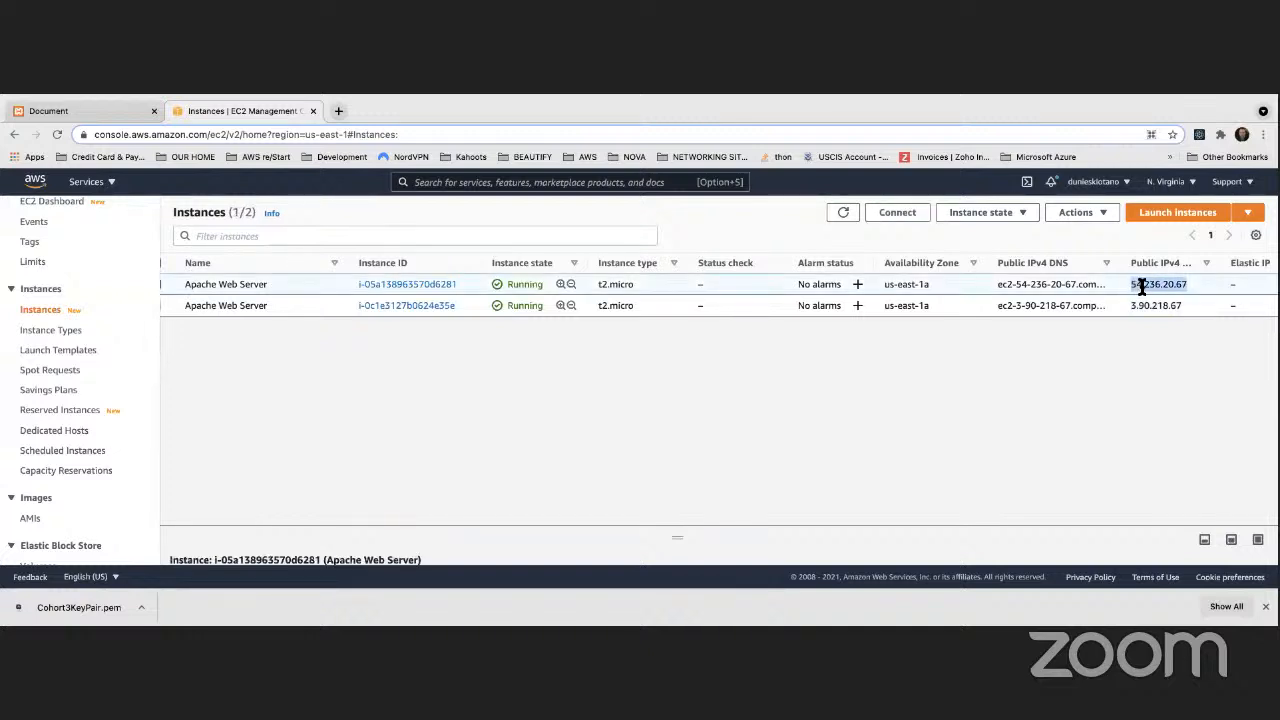
pyautogui.click(338, 111)
pyautogui.click(330, 134)
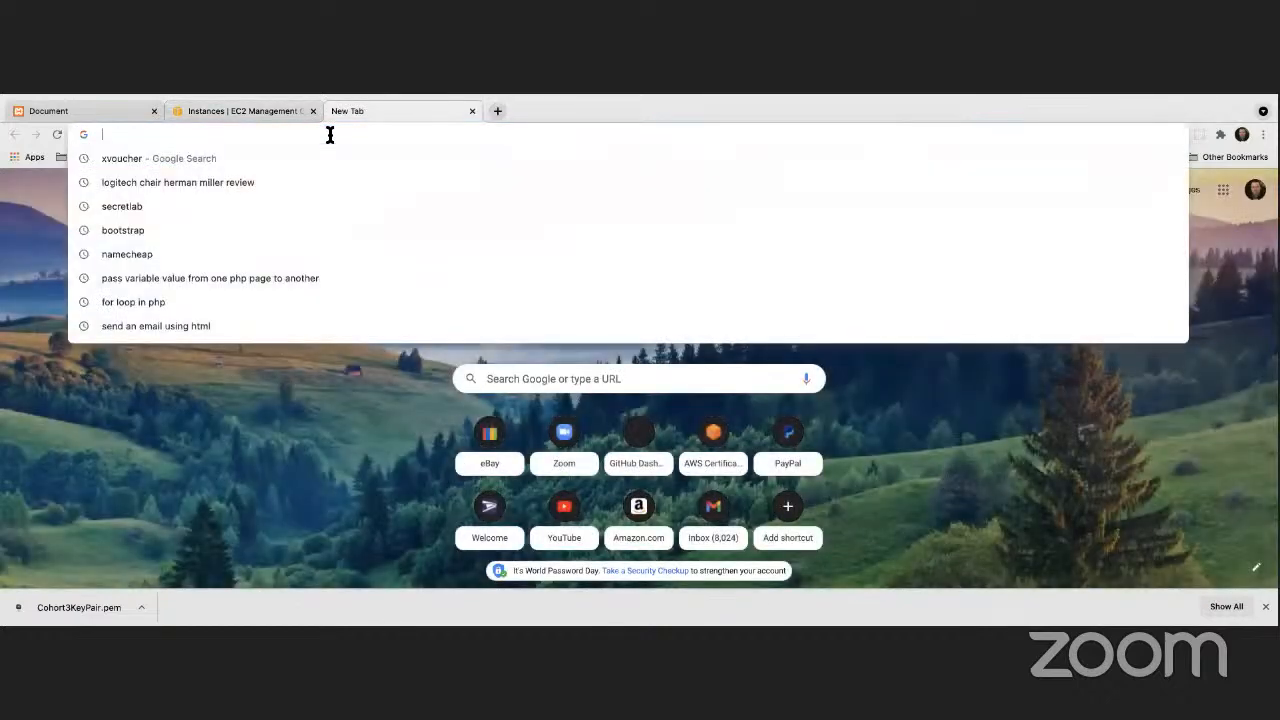
pyautogui.hotkey('ctrl', 'v')
pyautogui.press('Return')
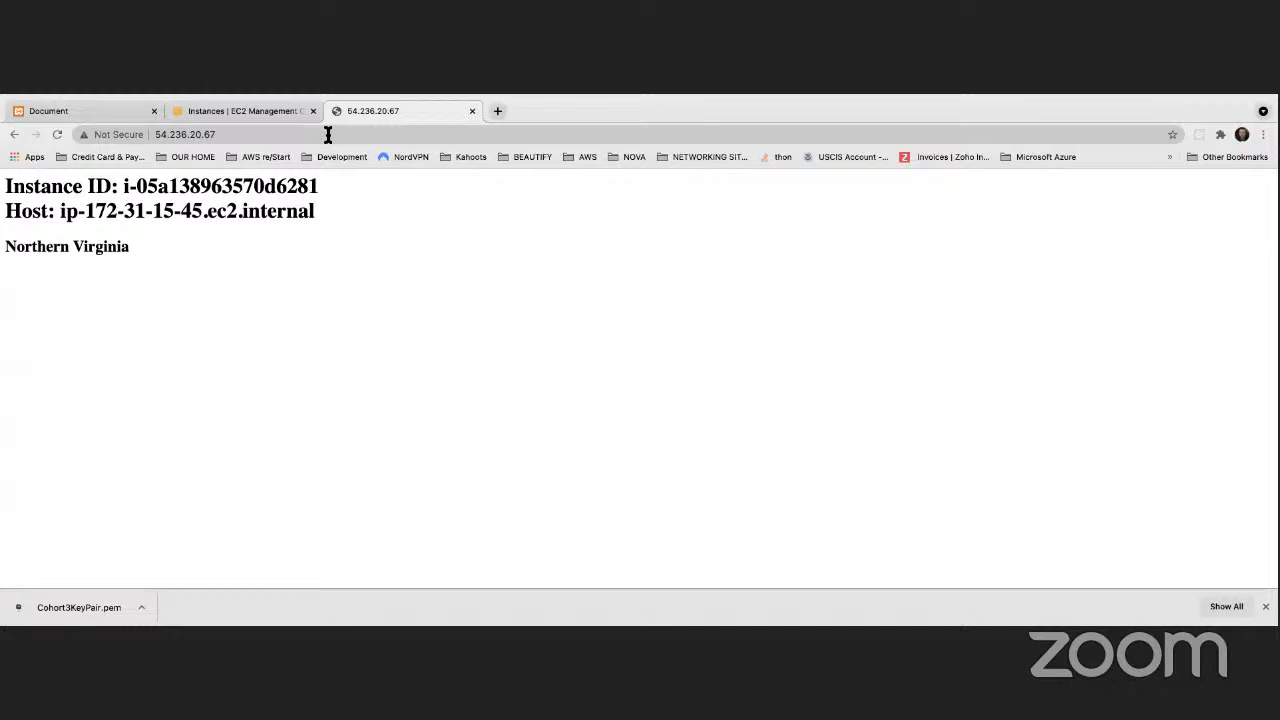
# Copy the second Apache Web Server instance's public IPv4 address, 3.90.218.67, from the instances list and open it in a new browser tab.
pyautogui.click(258, 111)
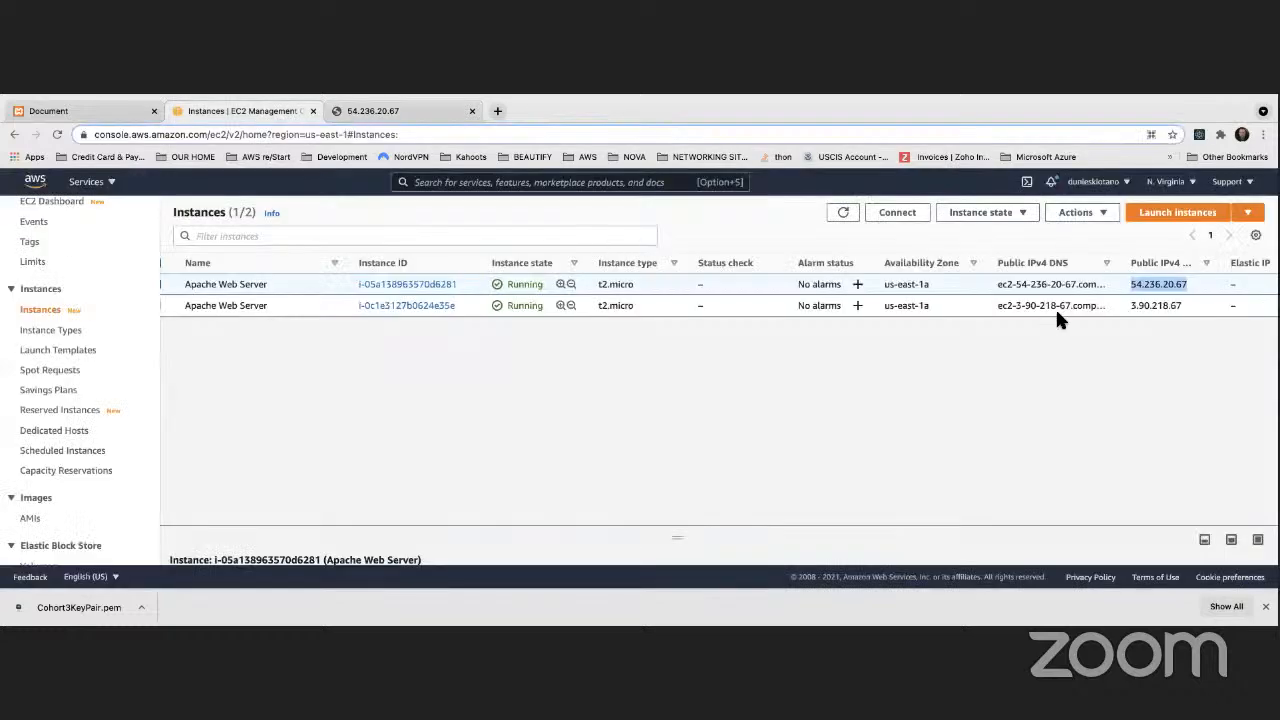
pyautogui.doubleClick(1137, 306)
pyautogui.press('super+c')
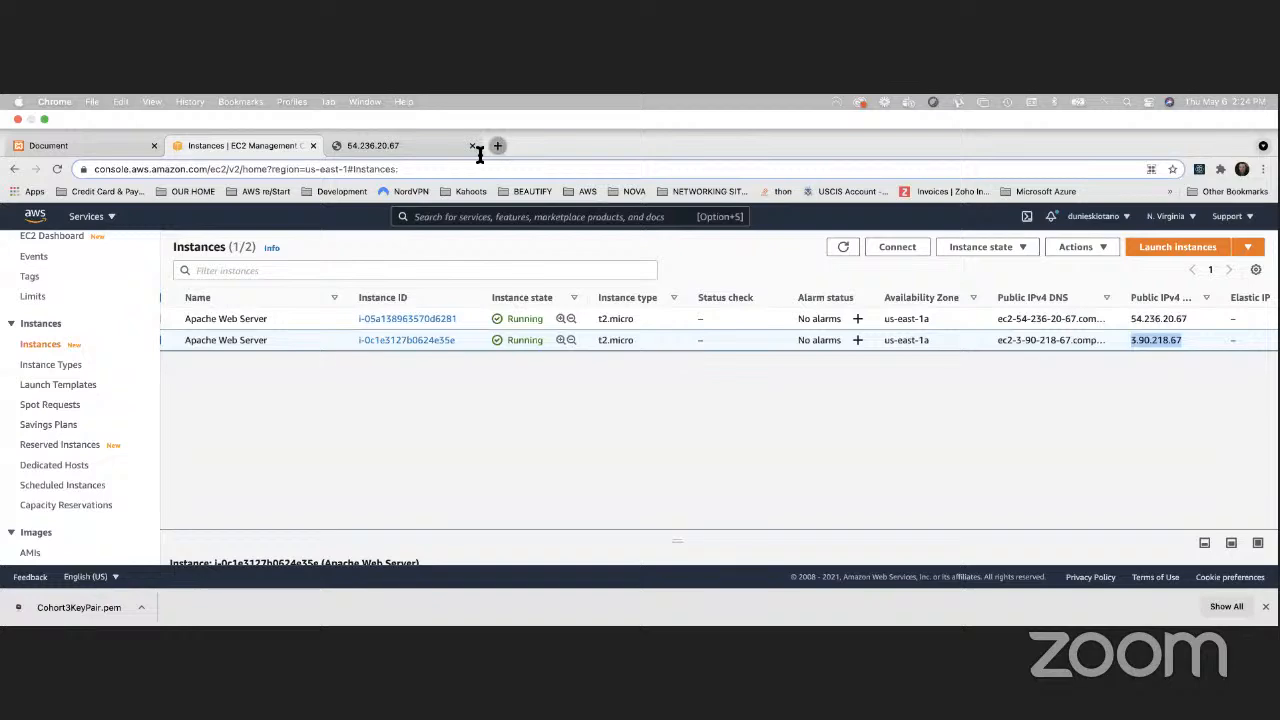
pyautogui.click(497, 146)
pyautogui.press('super+v')
pyautogui.press('Return')
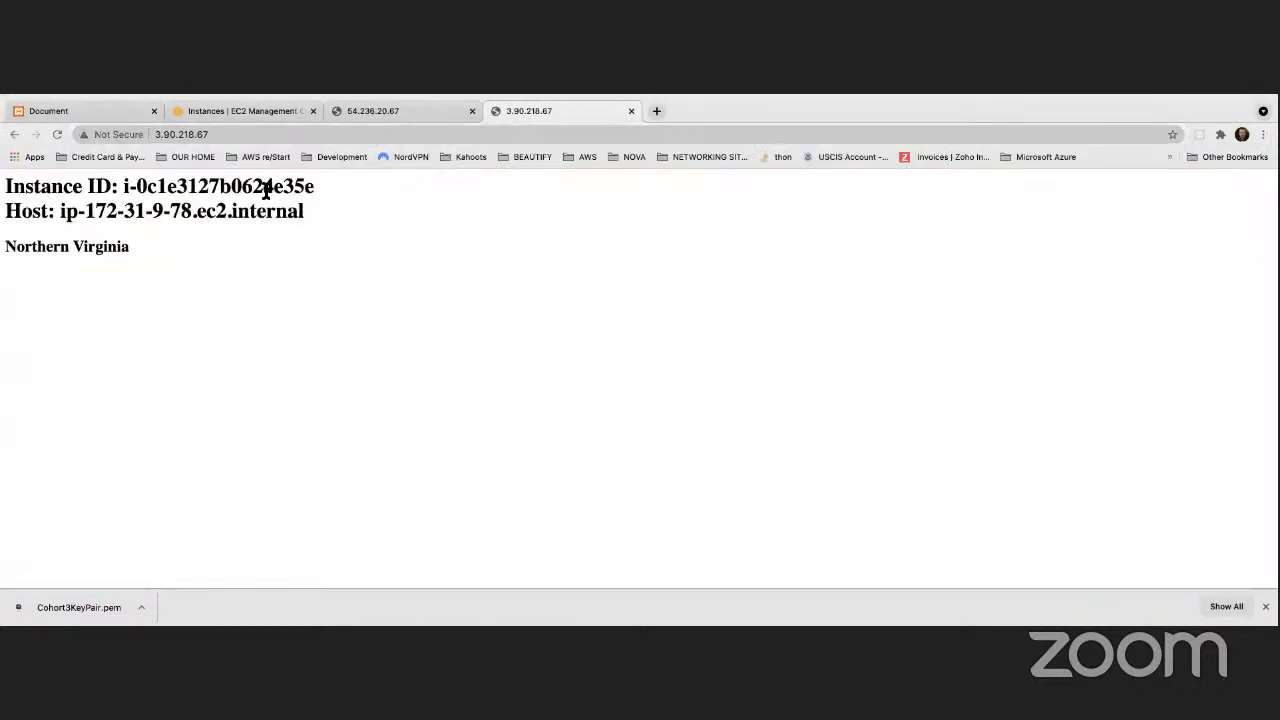
# Compare the instance IDs shown on the web pages at 3.90.218.67 and 54.236.20.67.
pyautogui.moveTo(264, 188); pyautogui.dragTo(316, 189)
pyautogui.click(357, 112)
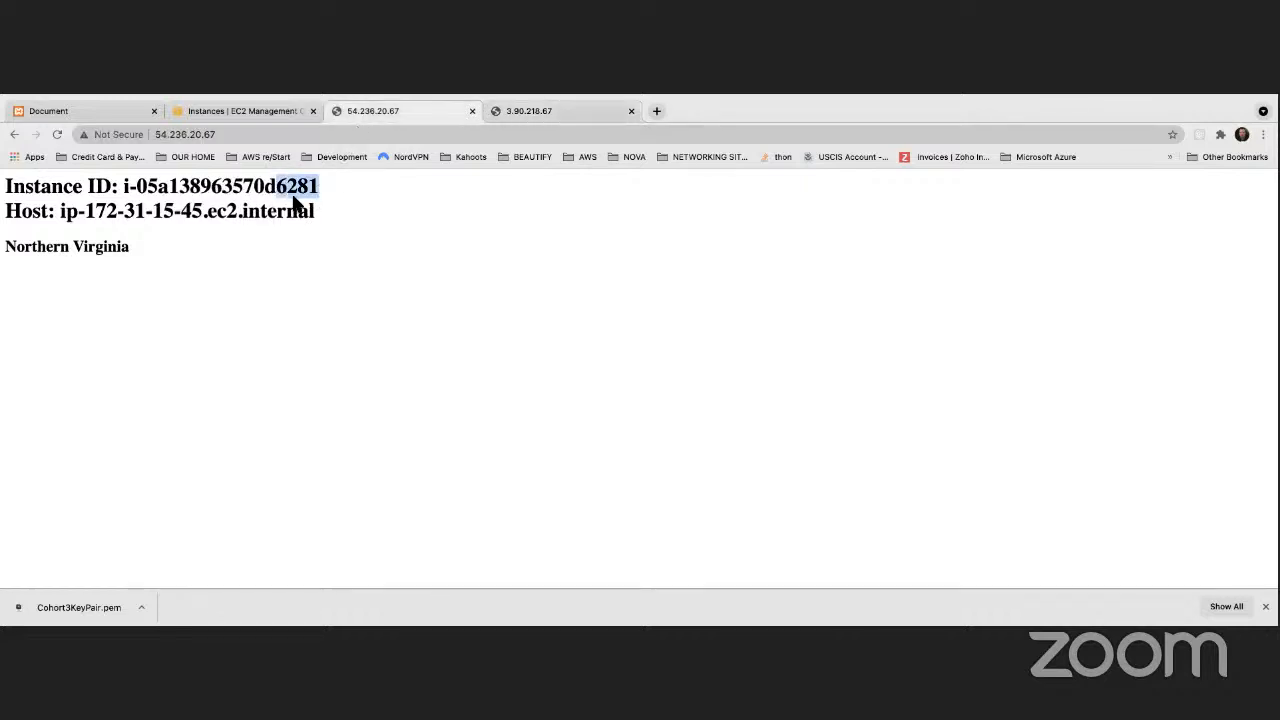
pyautogui.click(498, 112)
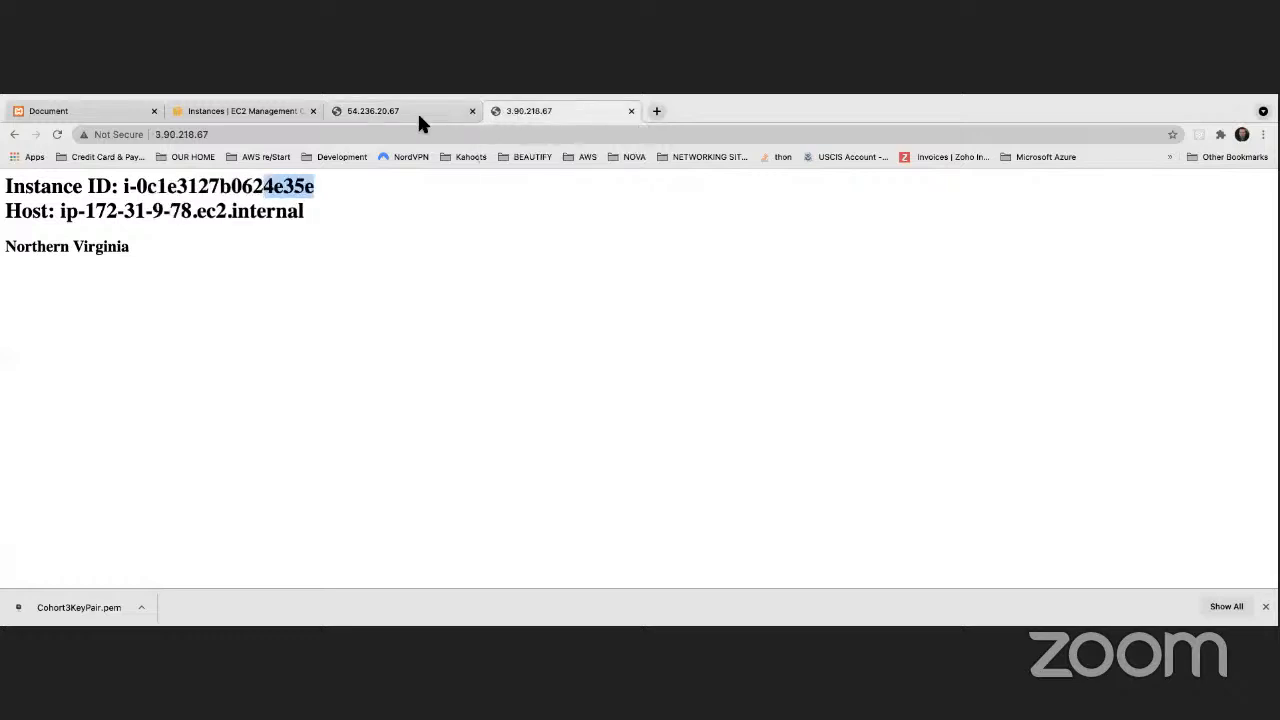
pyautogui.click(455, 112)
pyautogui.click(517, 108)
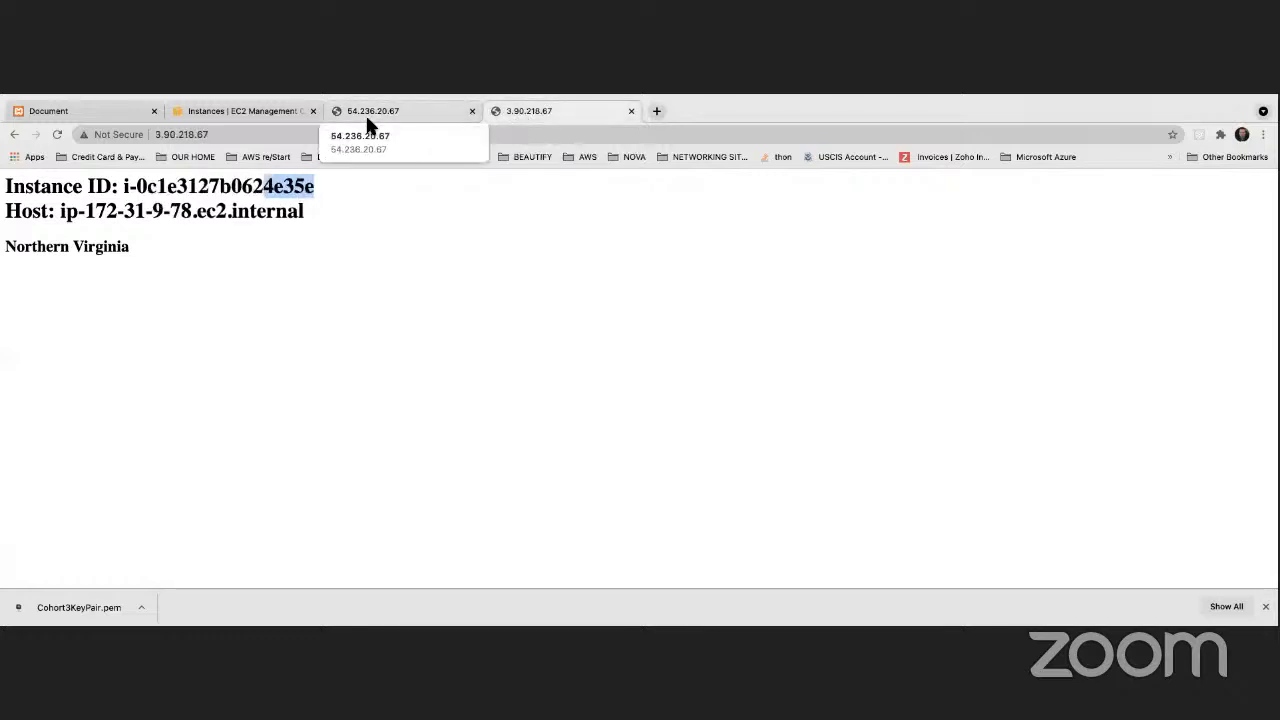
pyautogui.click(365, 118)
pyautogui.click(505, 110)
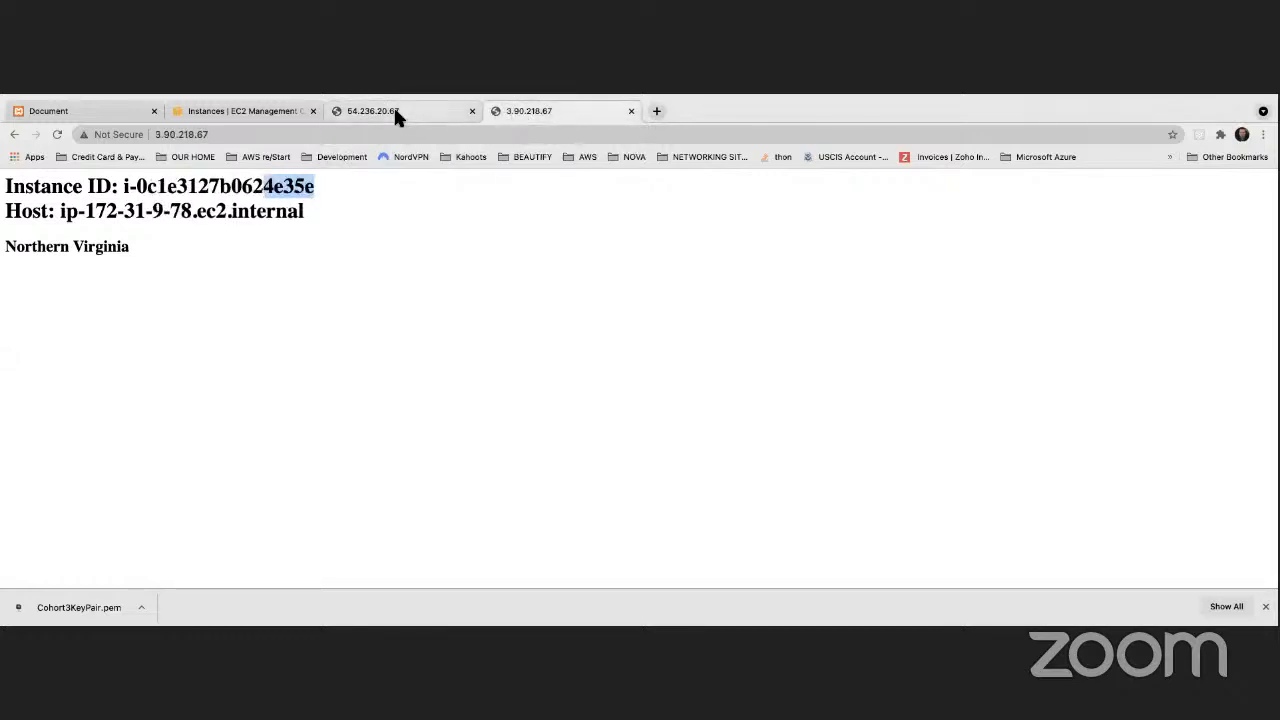
pyautogui.click(425, 114)
pyautogui.click(505, 110)
pyautogui.click(374, 110)
pyautogui.click(527, 112)
pyautogui.click(397, 112)
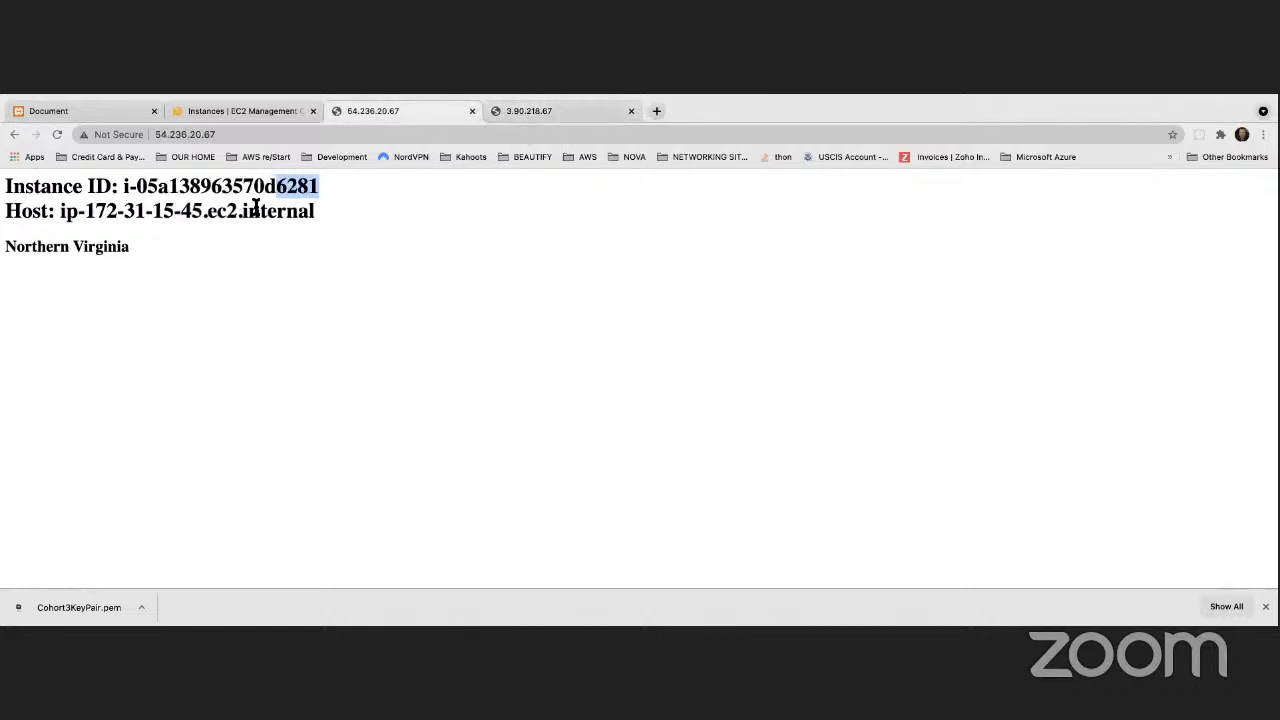
# Examine the host name and region text on the 54.236.20.67 page and compare them with the 3.90.218.67 page.
pyautogui.moveTo(12, 213); pyautogui.dragTo(107, 186)
pyautogui.moveTo(6, 246); pyautogui.dragTo(122, 252)
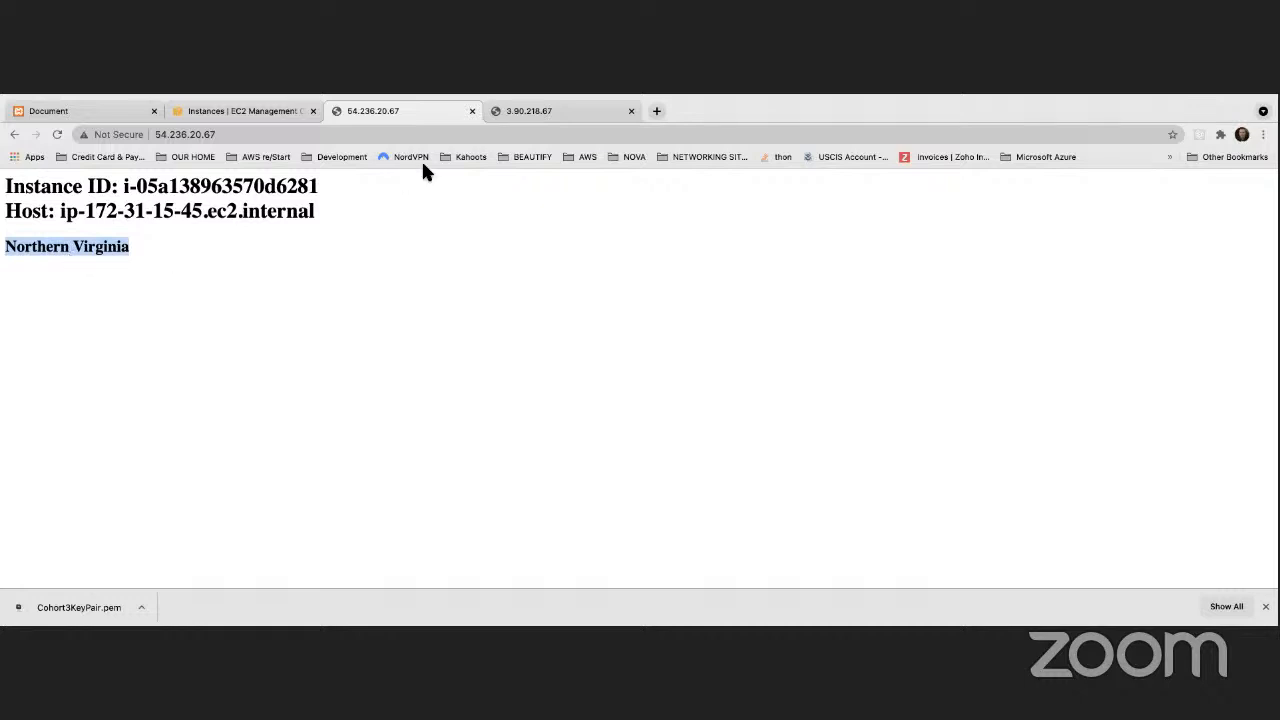
pyautogui.click(521, 110)
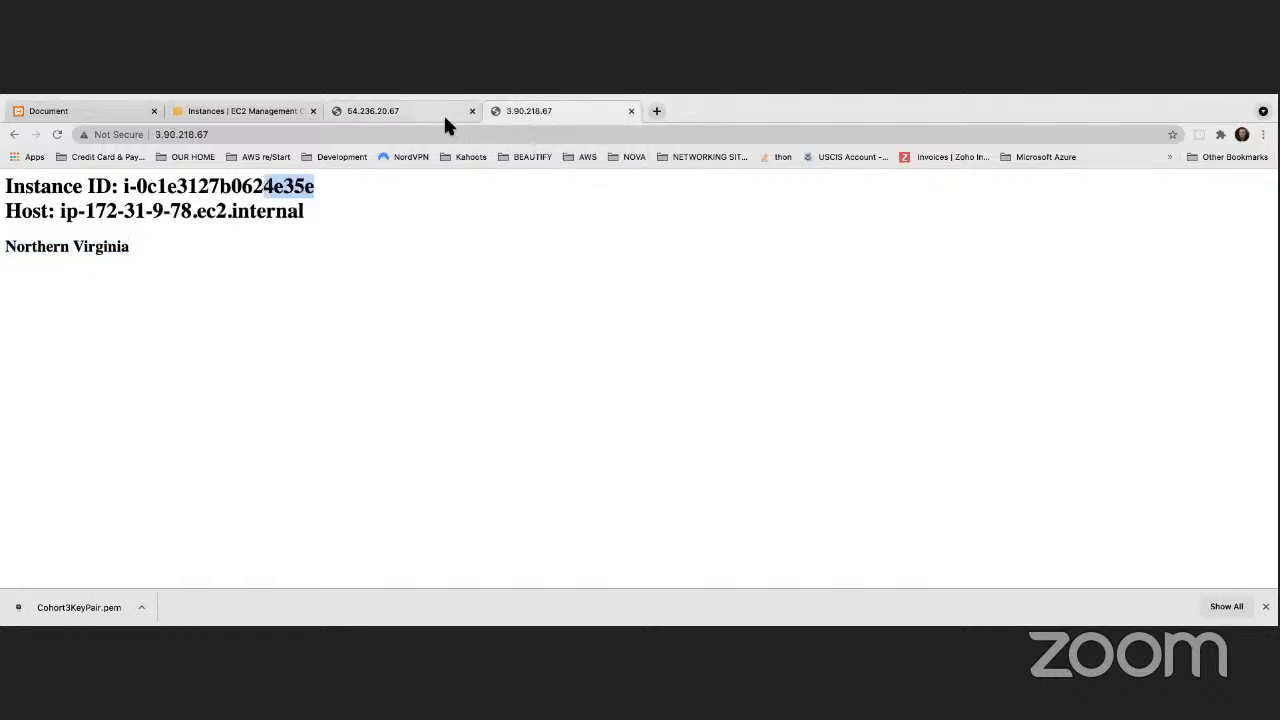
pyautogui.click(408, 110)
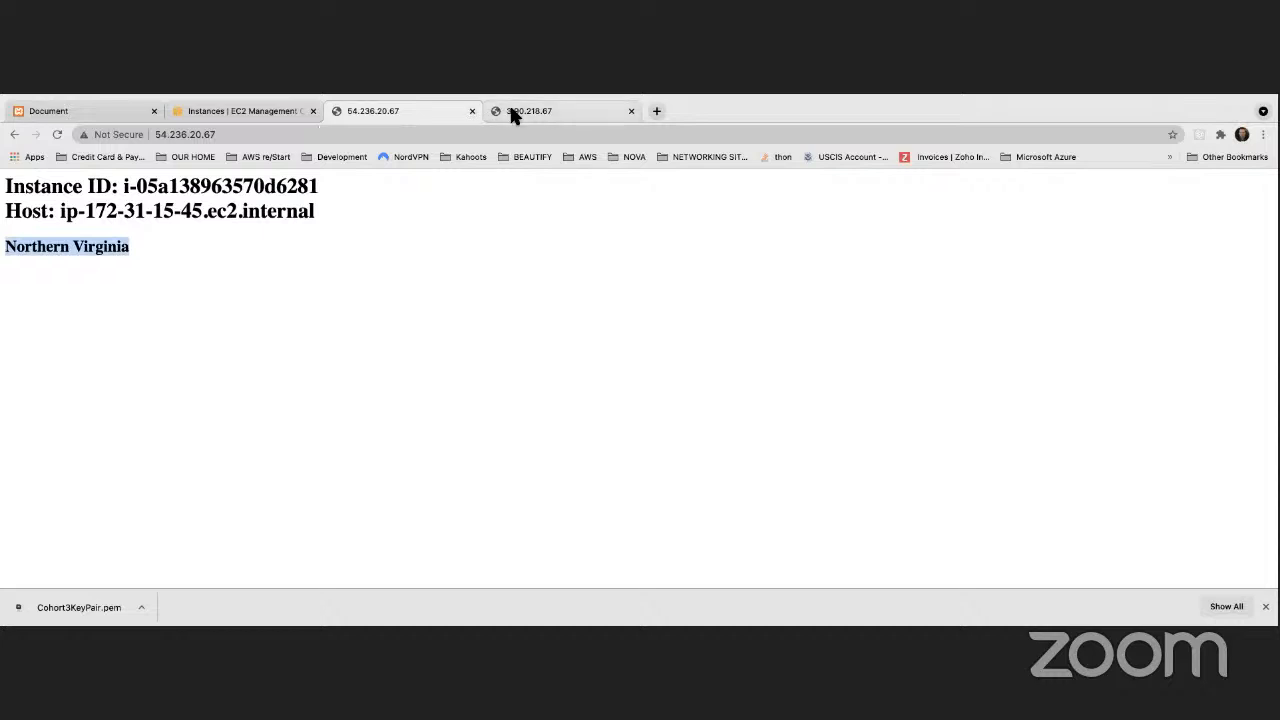
pyautogui.click(511, 111)
pyautogui.click(413, 111)
pyautogui.click(519, 107)
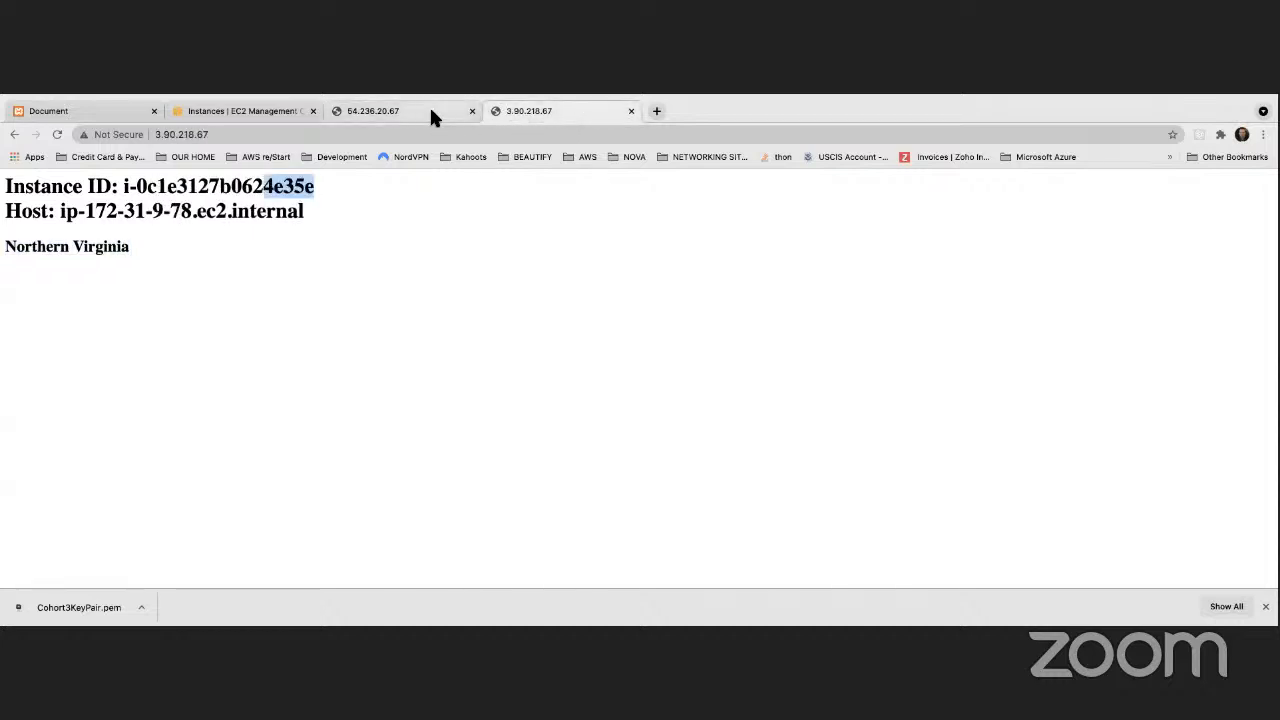
pyautogui.click(429, 105)
pyautogui.click(517, 112)
pyautogui.click(395, 110)
pyautogui.click(513, 110)
pyautogui.click(409, 110)
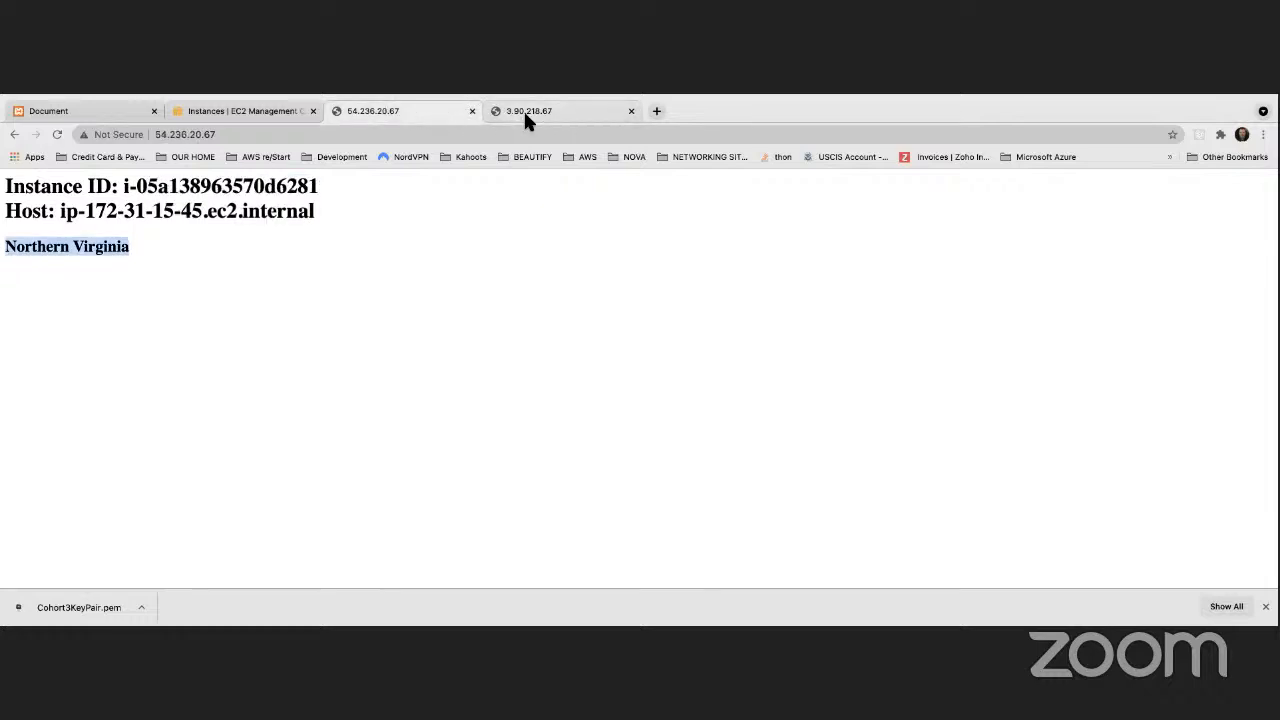
pyautogui.click(505, 109)
pyautogui.click(405, 112)
pyautogui.click(513, 110)
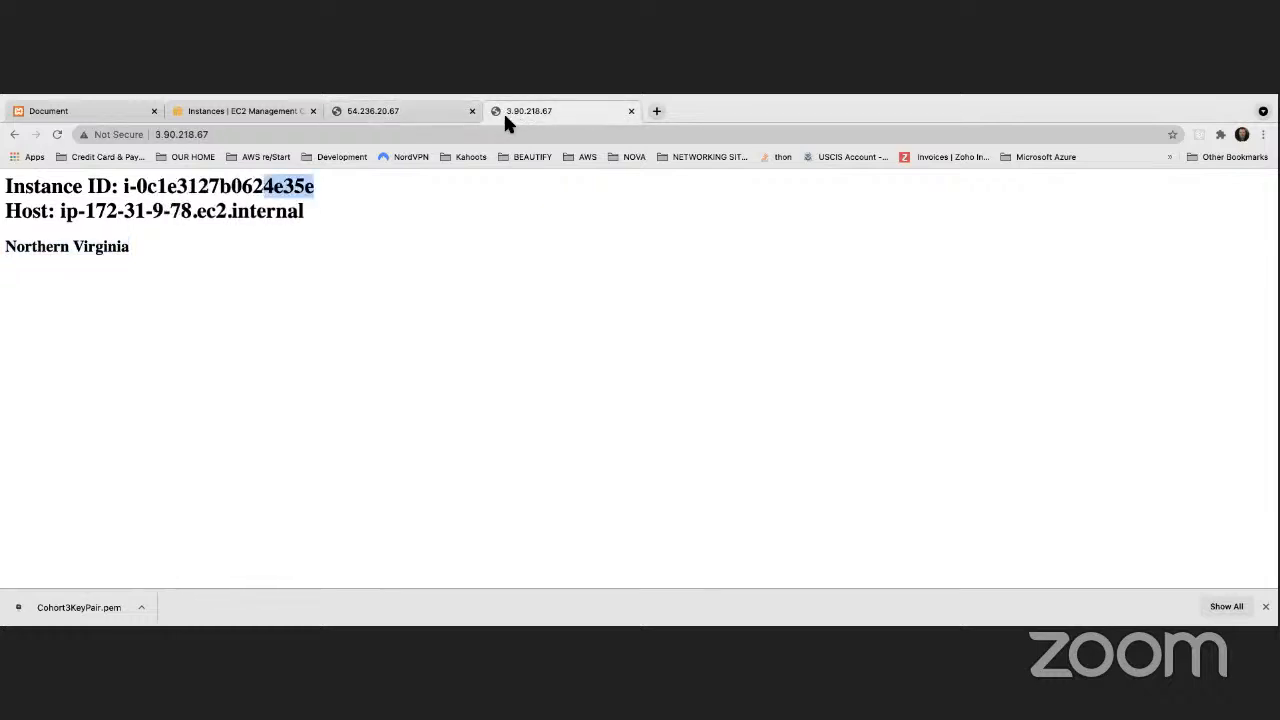
pyautogui.click(413, 114)
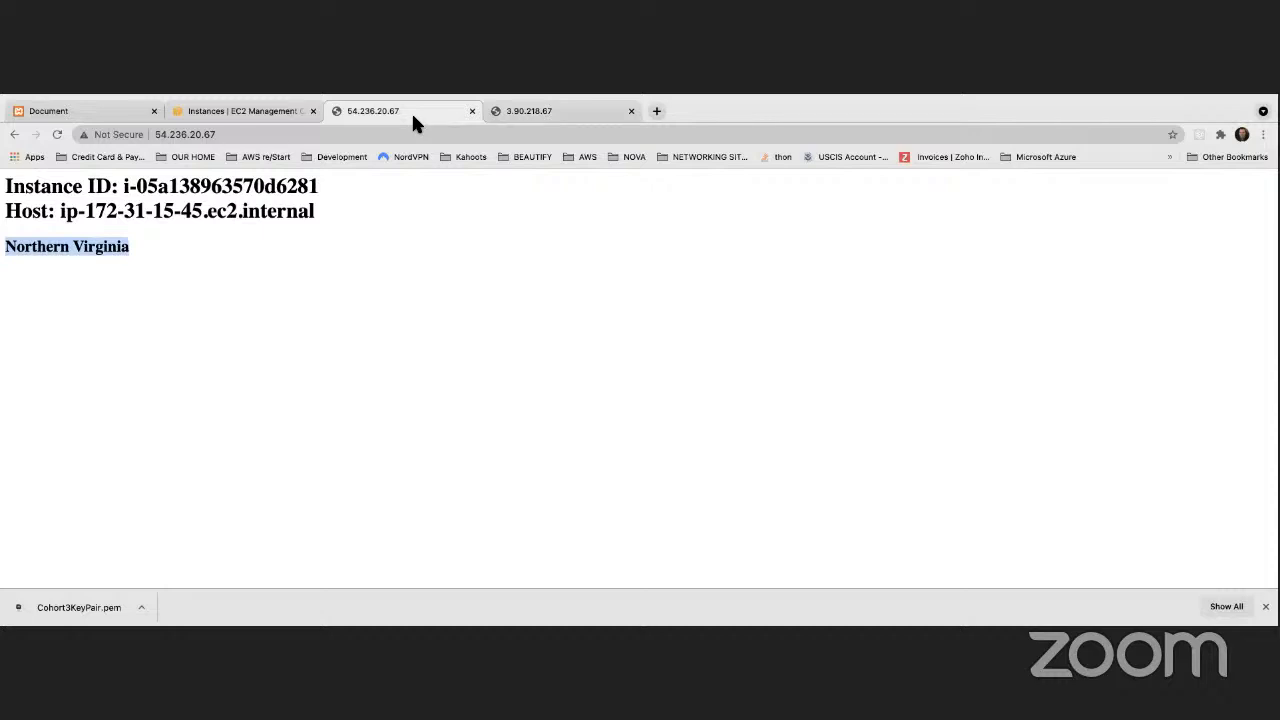
# Examine the 54.236.20.67 page's text, its address and the site's connection security information.
pyautogui.click(142, 248)
pyautogui.moveTo(121, 250); pyautogui.dragTo(14, 200)
pyautogui.click(210, 272)
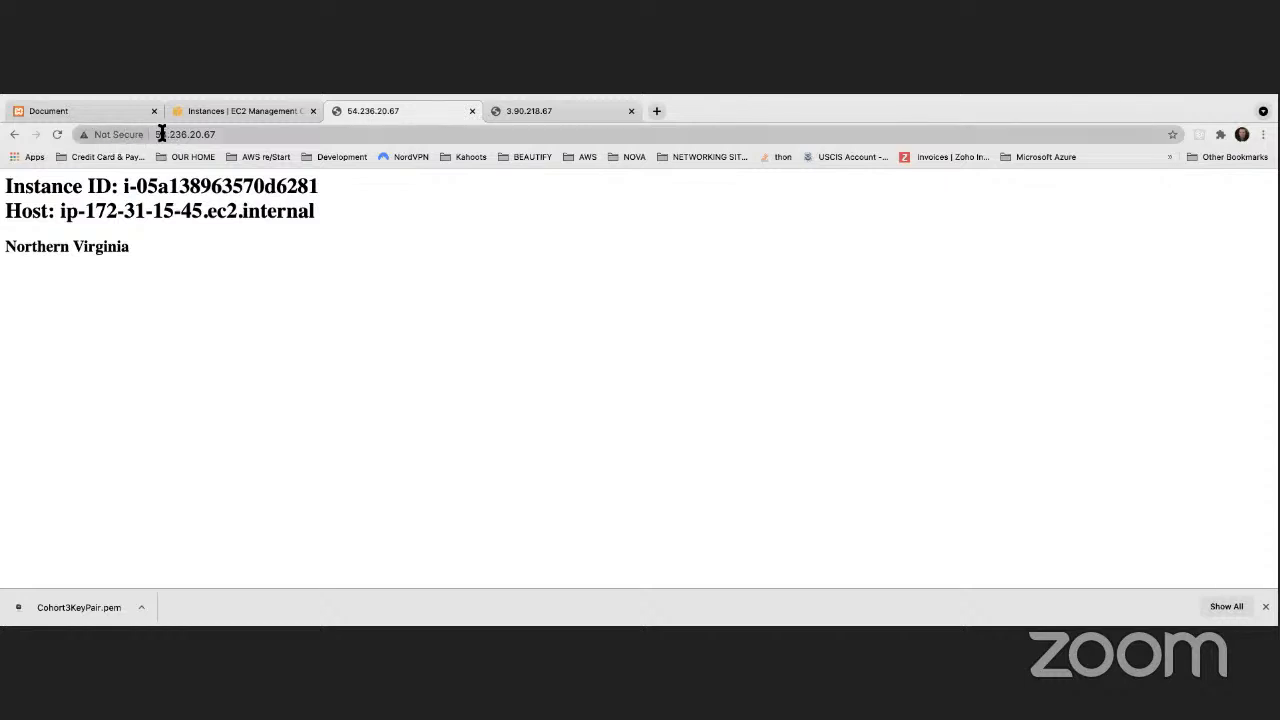
pyautogui.moveTo(156, 134); pyautogui.dragTo(231, 137)
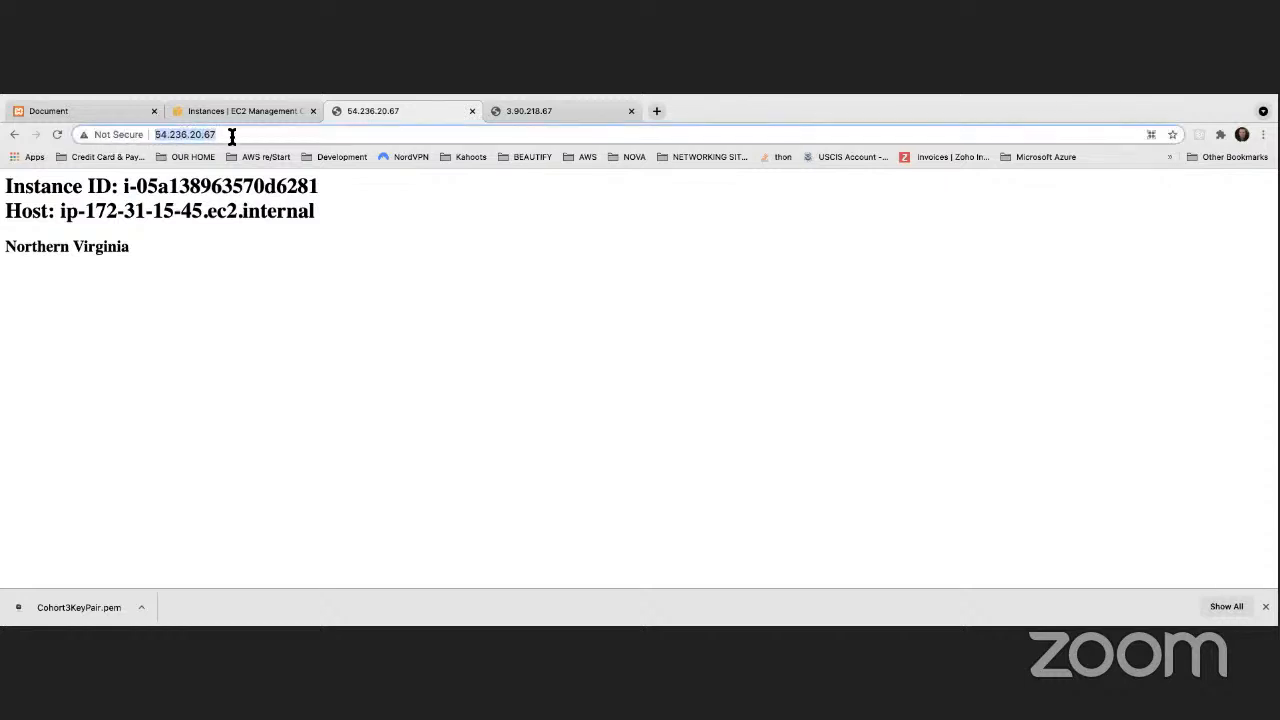
pyautogui.click(258, 280)
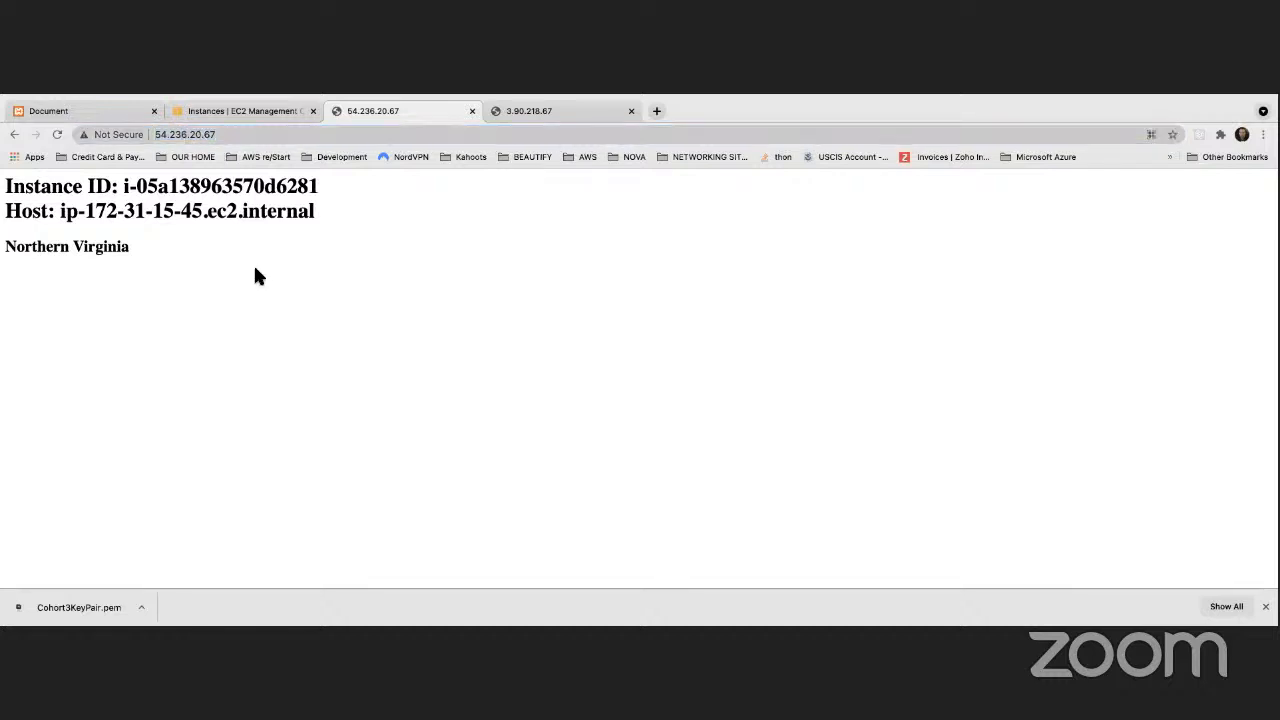
pyautogui.click(108, 137)
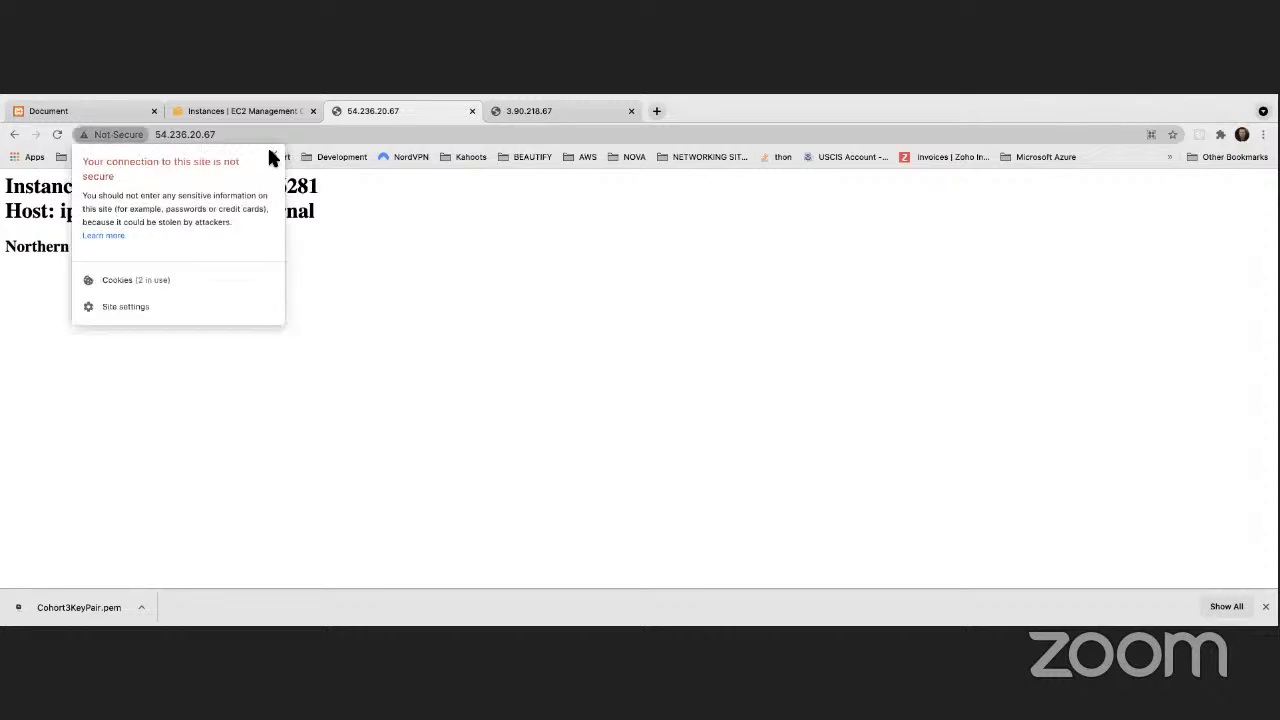
pyautogui.click(293, 225)
pyautogui.moveTo(123, 246); pyautogui.dragTo(241, 157)
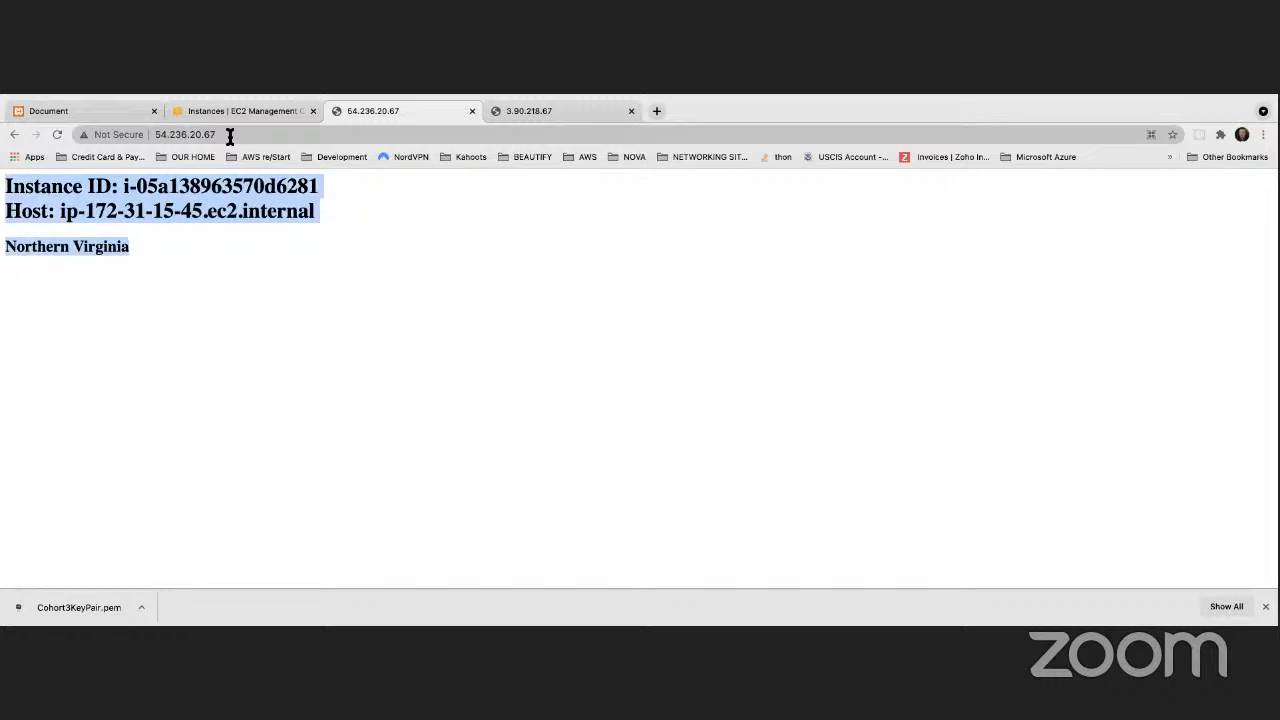
pyautogui.click(154, 130)
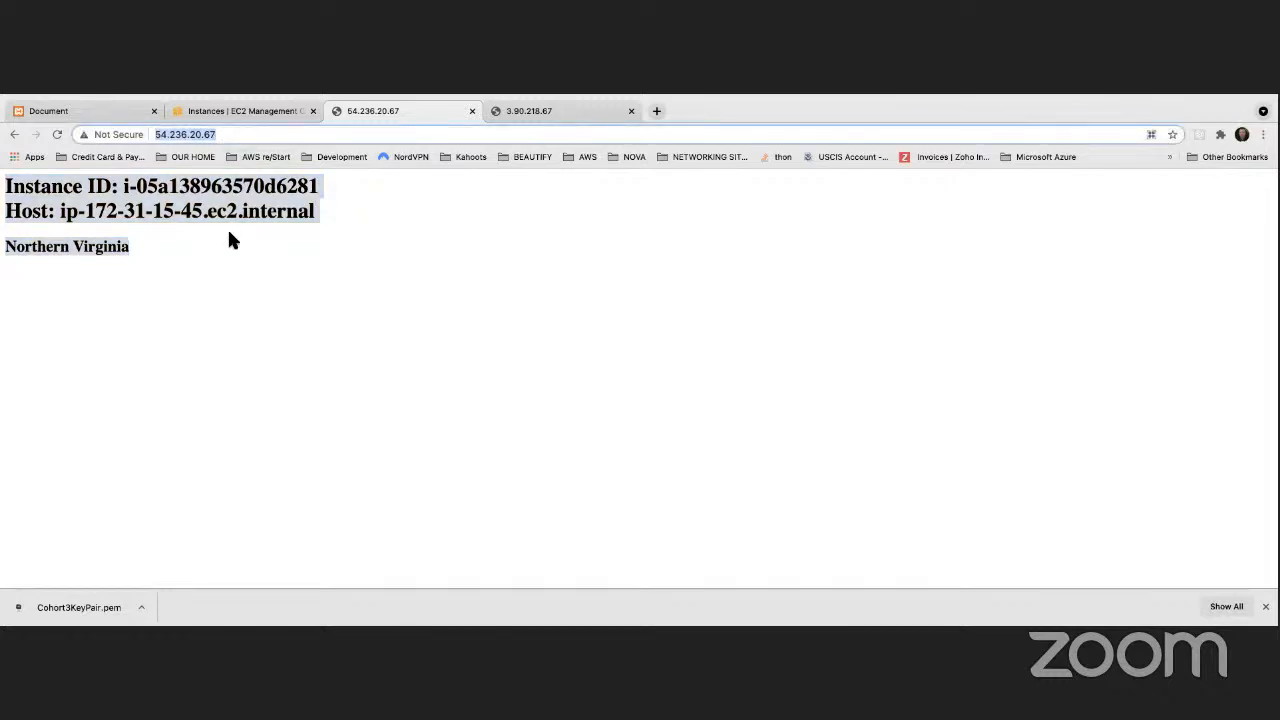